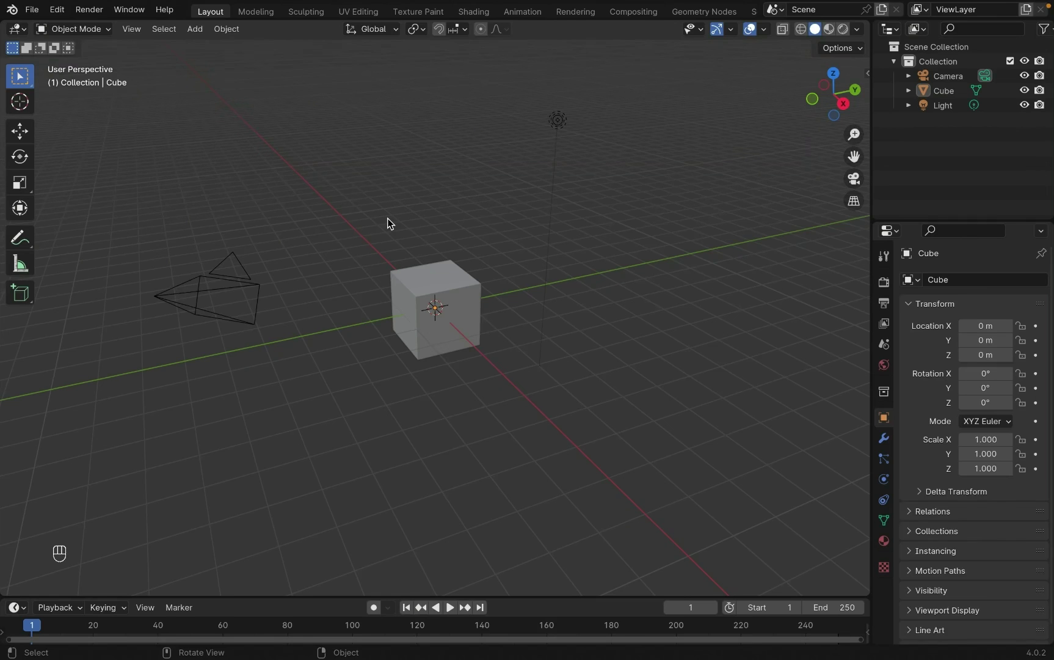
Step: Delete every object in the default scene and add a new cube mesh
key("a")
key("x")
left_click(387, 218)
key("shift+a")
mouse_move(376, 240)
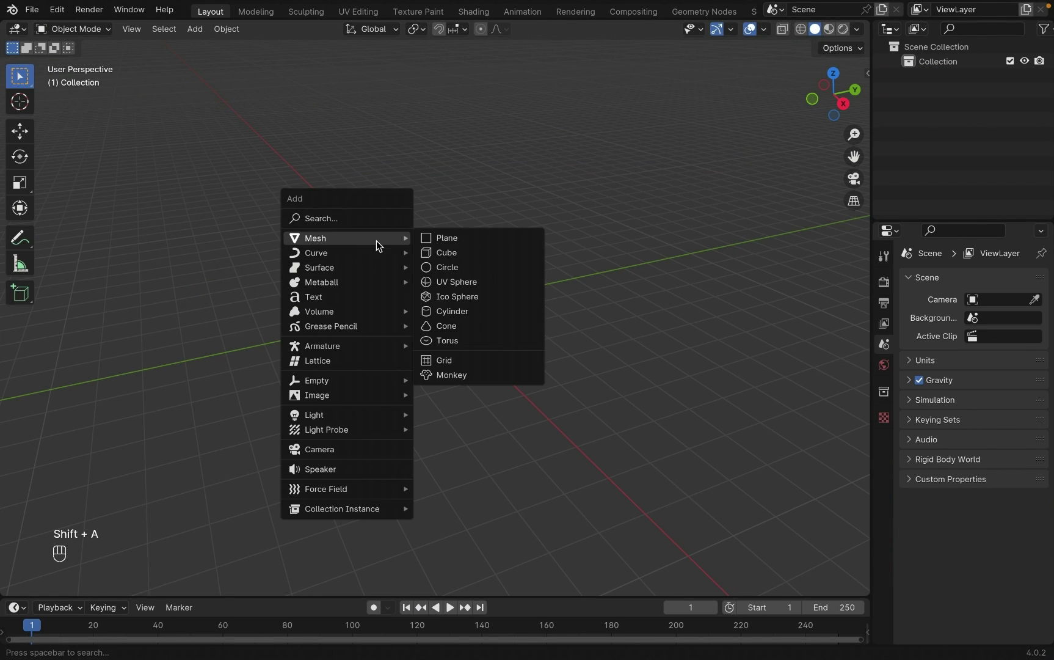
left_click(425, 253)
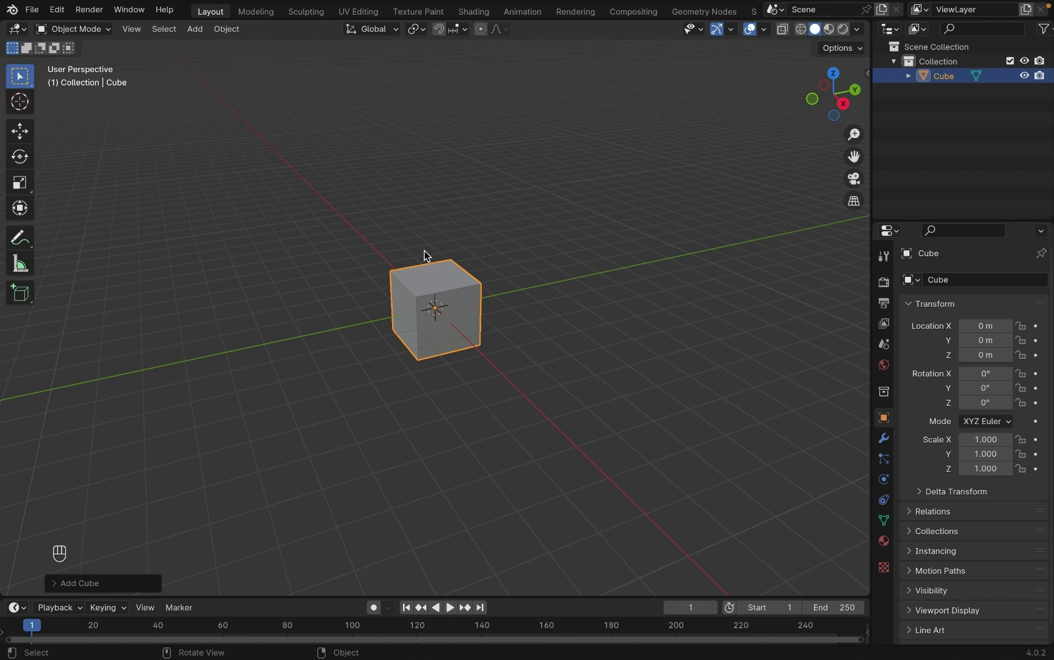
Step: Round the cube with an applied Subdivision, then add a level-1 Subdivision modifier
key("ctrl+3")
key("KP_1")
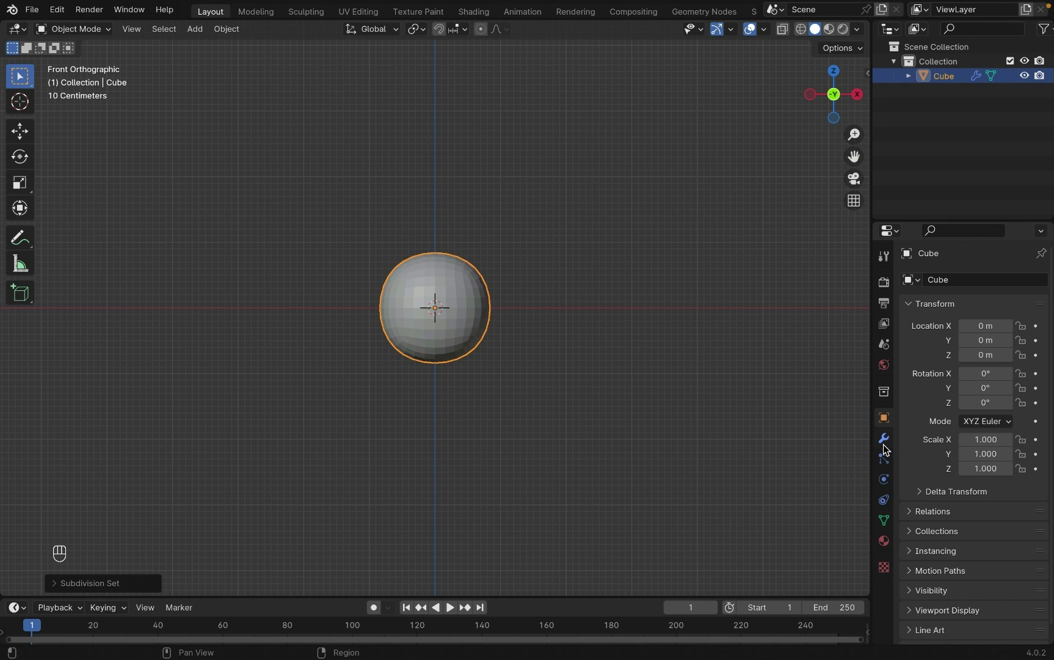
left_click(883, 442)
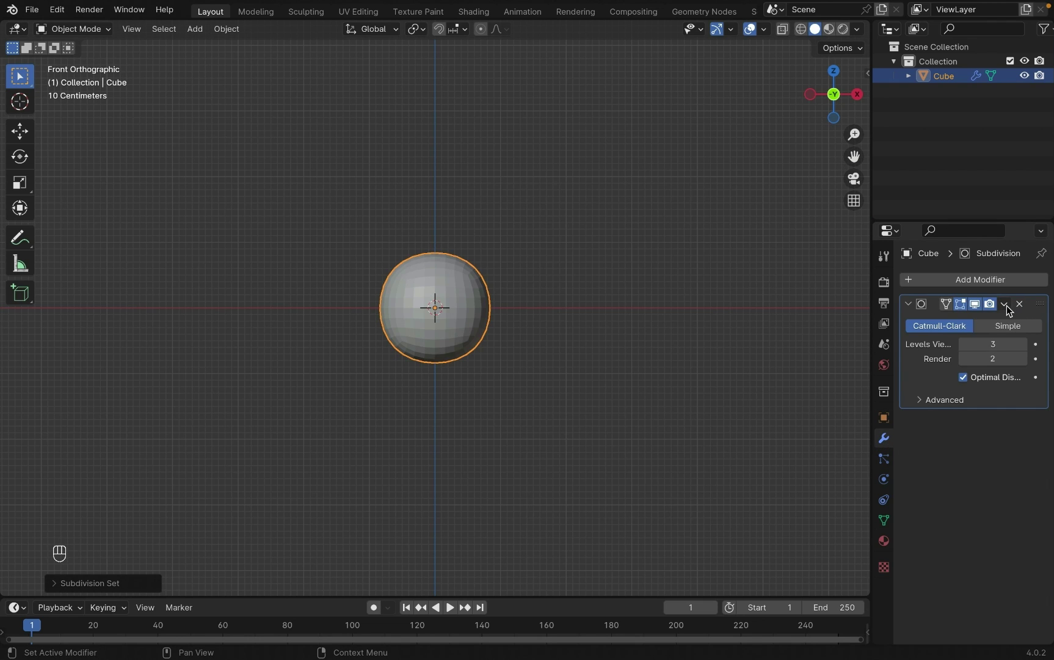
left_click(1005, 304)
left_click(985, 320)
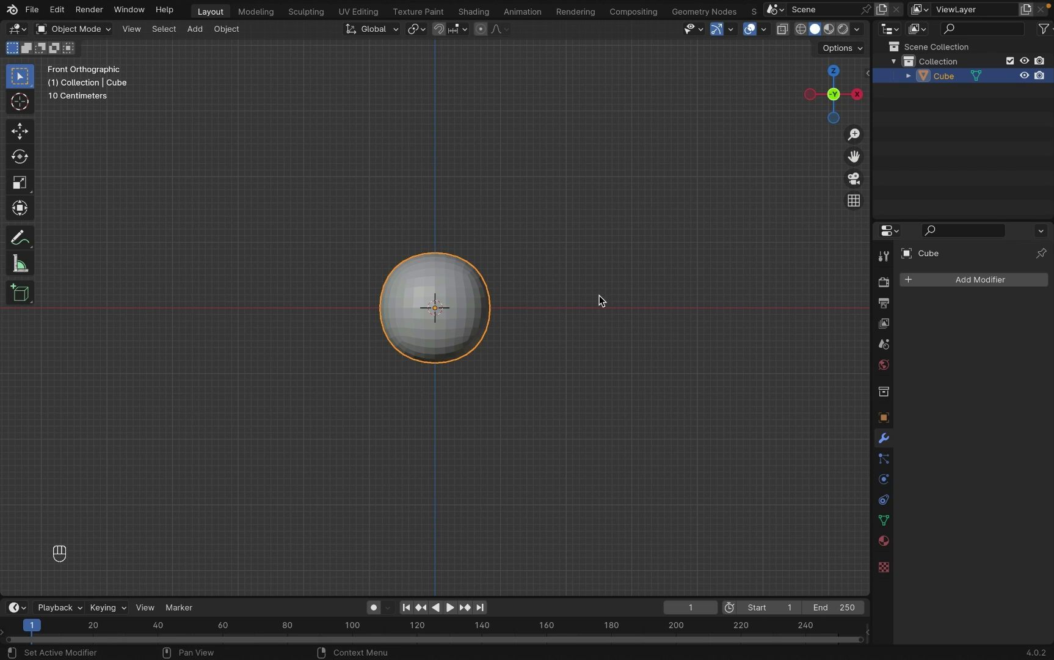
key("ctrl+1")
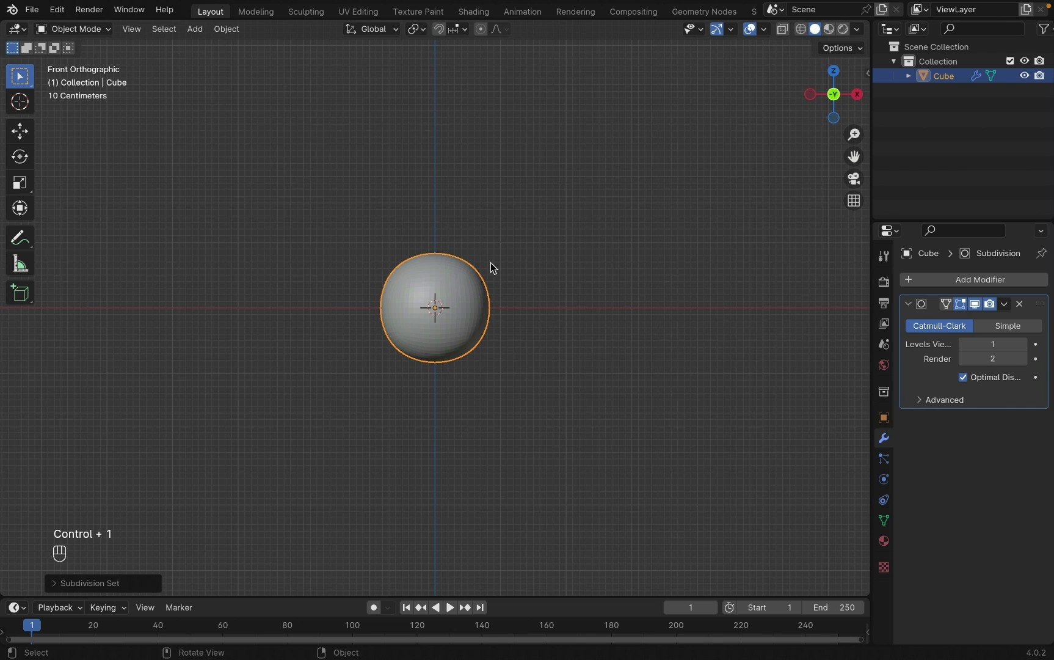
Step: In Edit Mode with X-ray on, box-select the sphere's bottom rows of vertices
key("Tab")
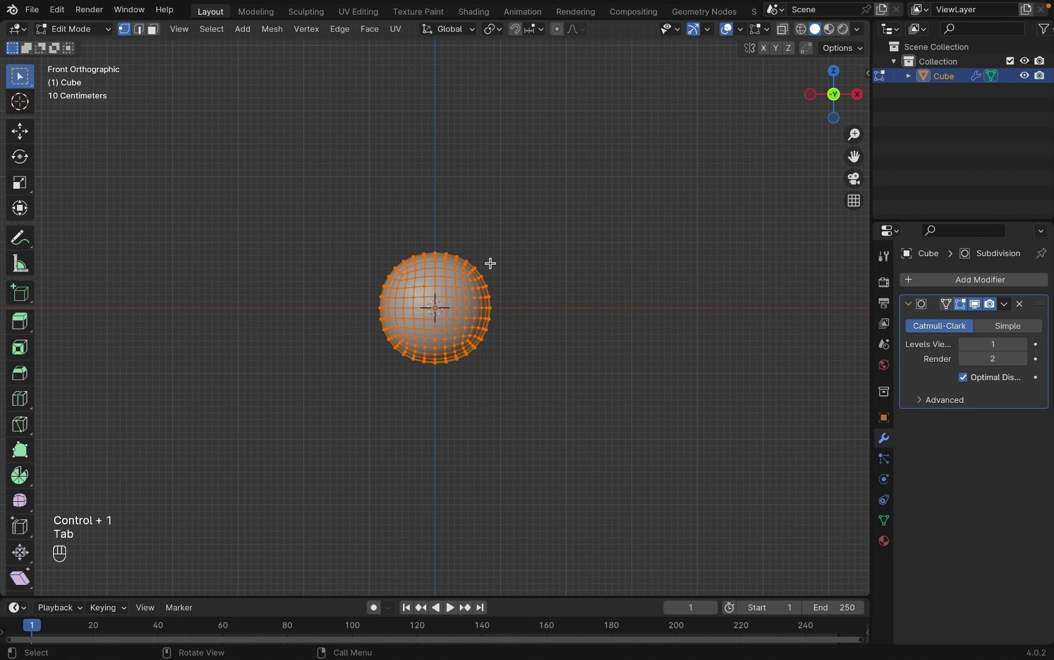
left_click(785, 30)
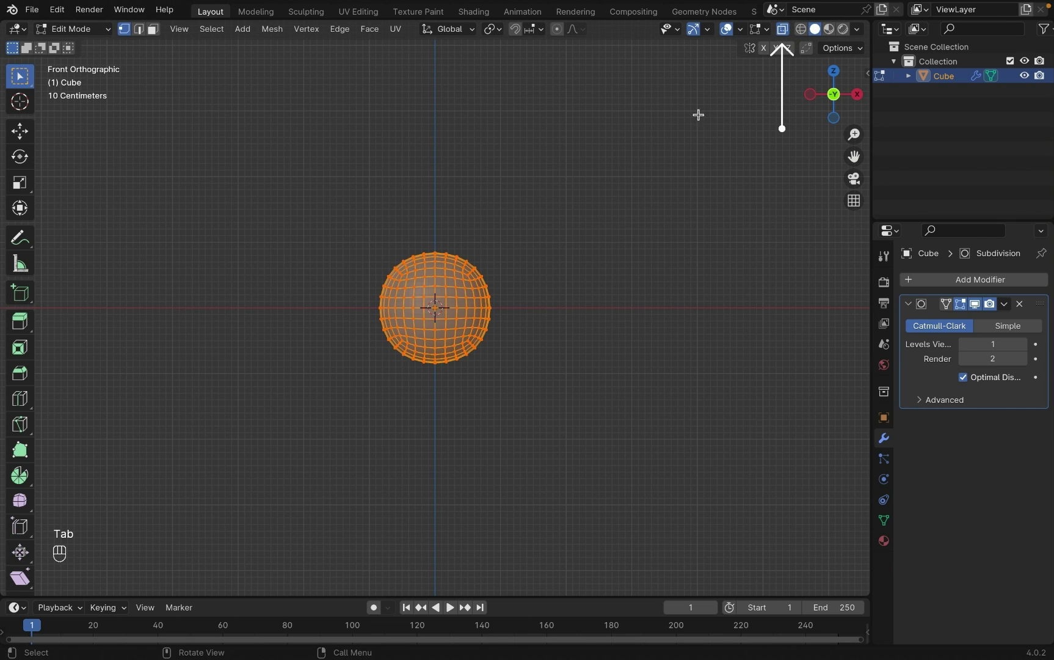
left_click_drag(375, 304, 509, 342)
left_click_drag(379, 328, 516, 378)
Step: Flatten the bottom rows along Z, widen them into a broad base, and select the top cap
key("s")
key("super+z")
key("super+z")
key("s")
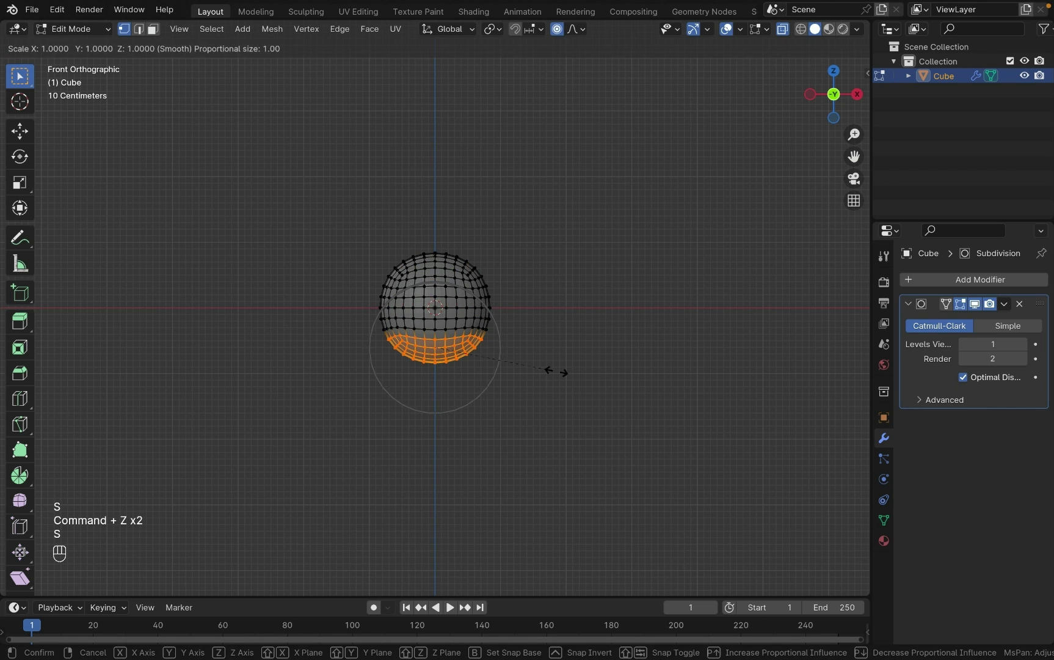
key("z")
left_click(505, 343)
key("s")
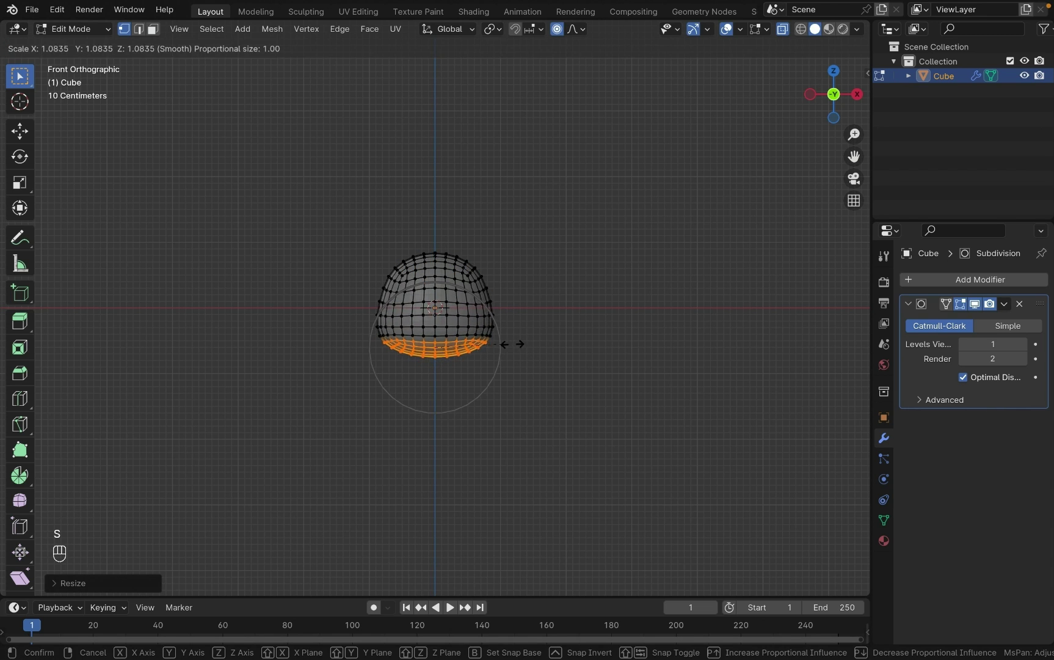
left_click(521, 343)
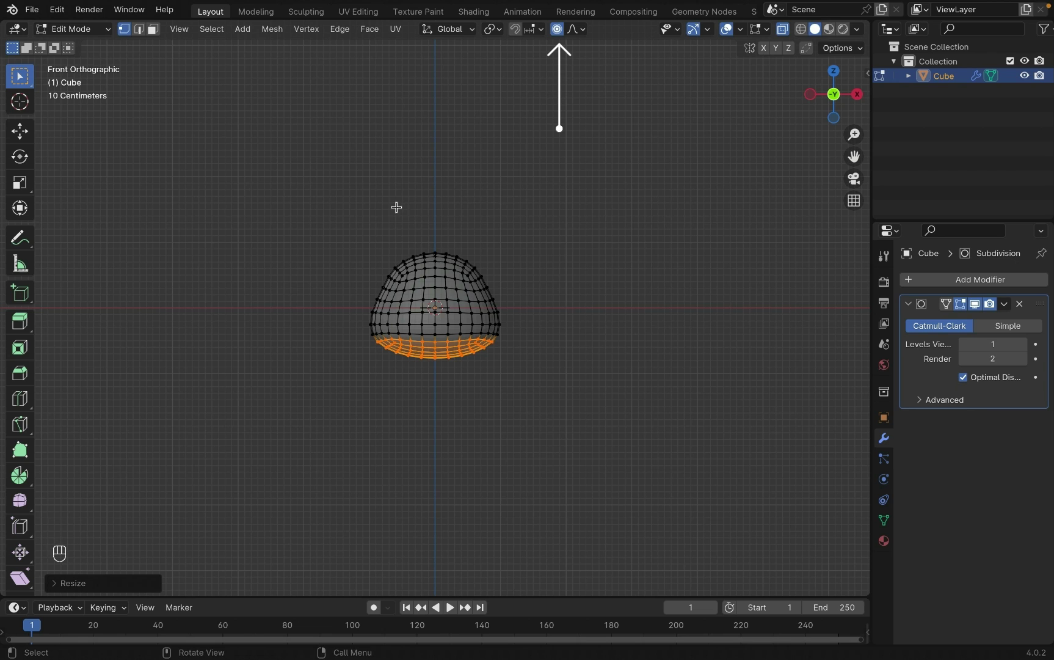
left_click_drag(396, 207, 478, 277)
left_click_drag(373, 249, 499, 283)
Step: Extrude the top cap upward and shrink it into a narrower top
key("e")
left_click(513, 214)
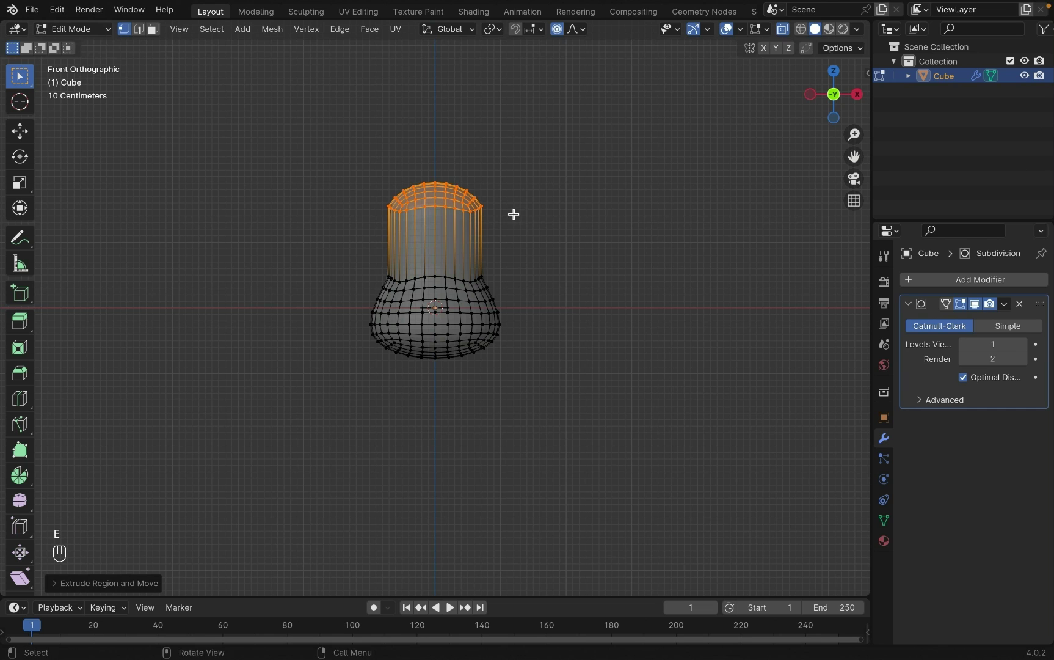
key("s")
left_click(488, 211)
Step: Narrow the upper body by scaling its horizontal edge loop with soft falloff
left_click(401, 213, "alt")
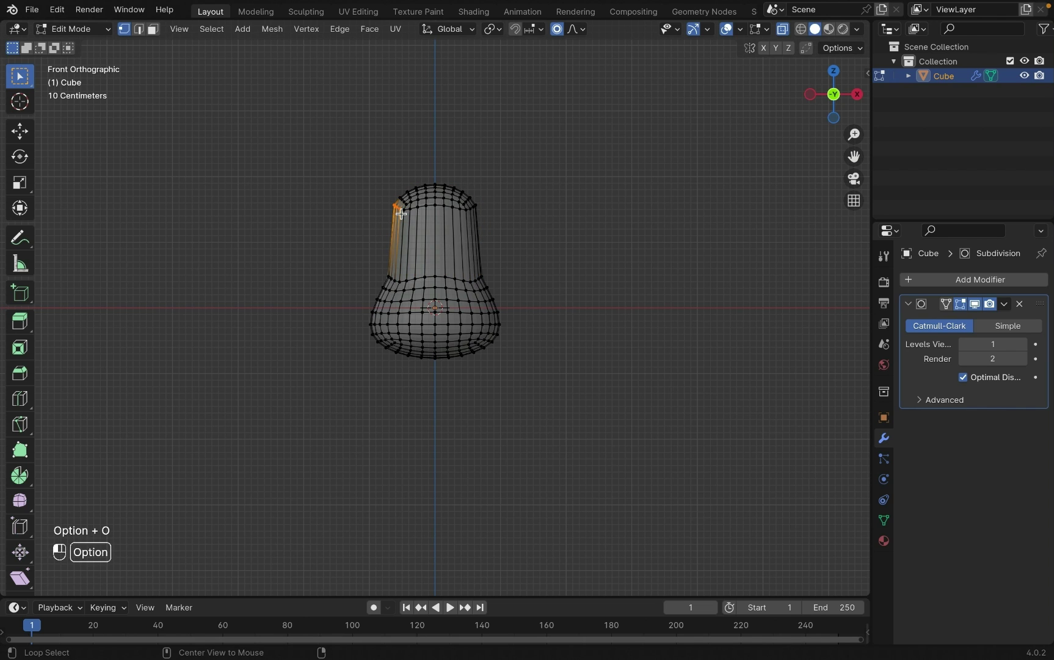
left_click(406, 211, "alt")
key("s")
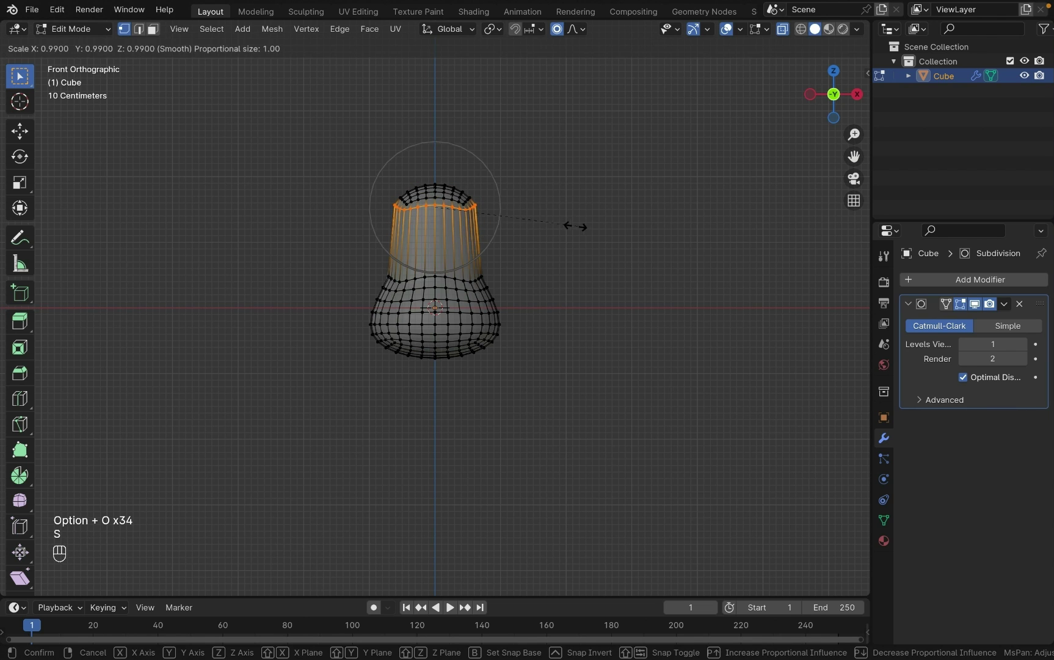
left_click(567, 226)
scroll(392, 228, "up", 2)
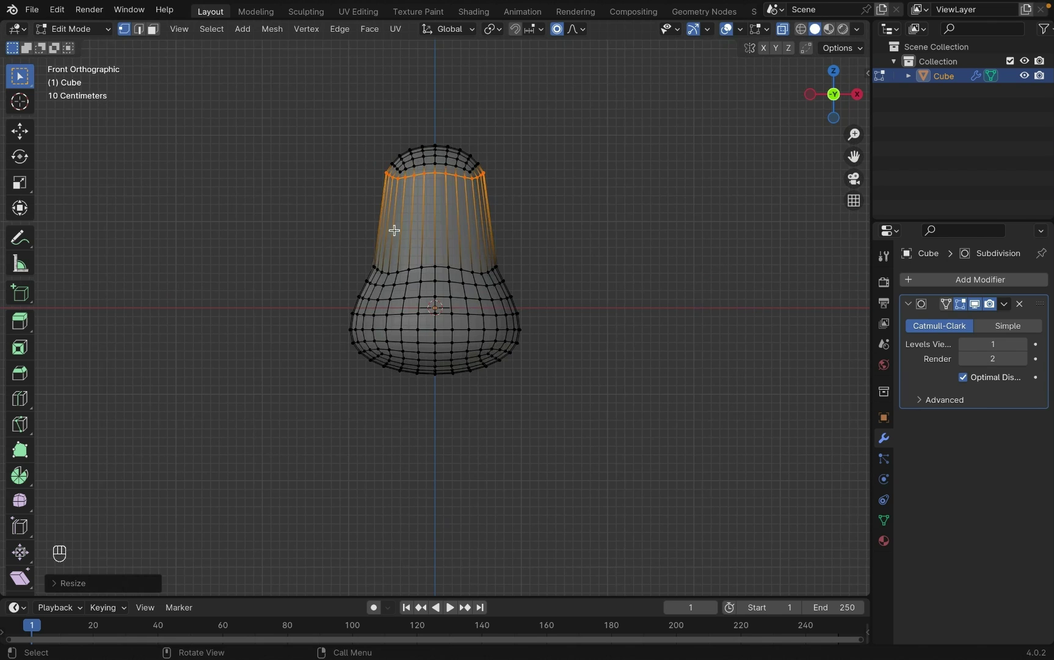
left_click(512, 271, "alt")
key("s")
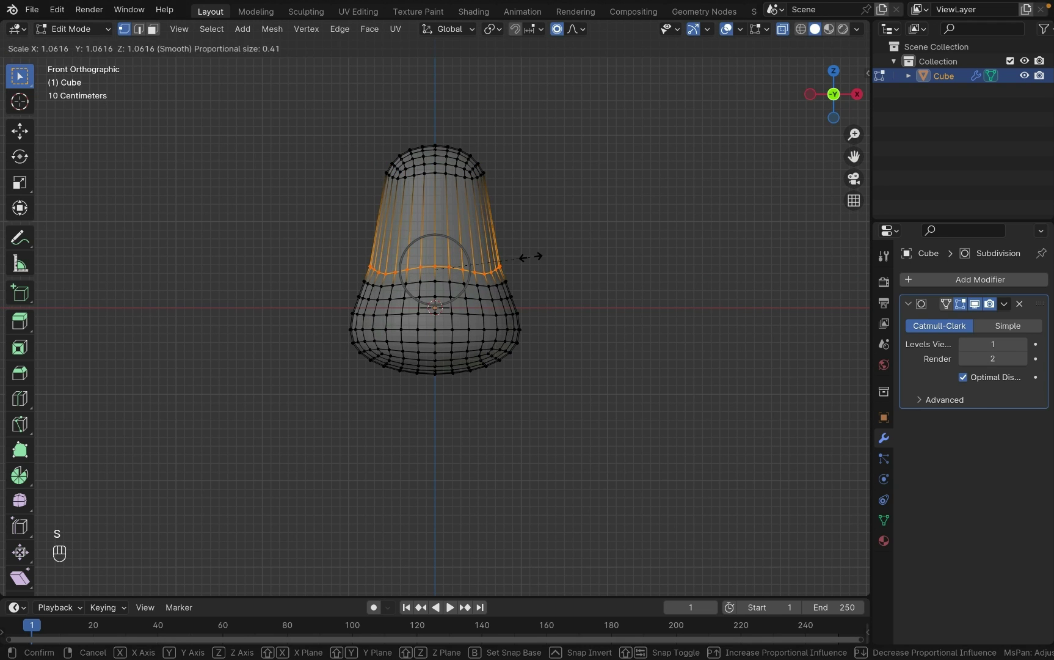
key("Escape")
Step: Raise the top edge loop along Z and resize it
left_click(392, 175, "alt")
key("g")
key("z")
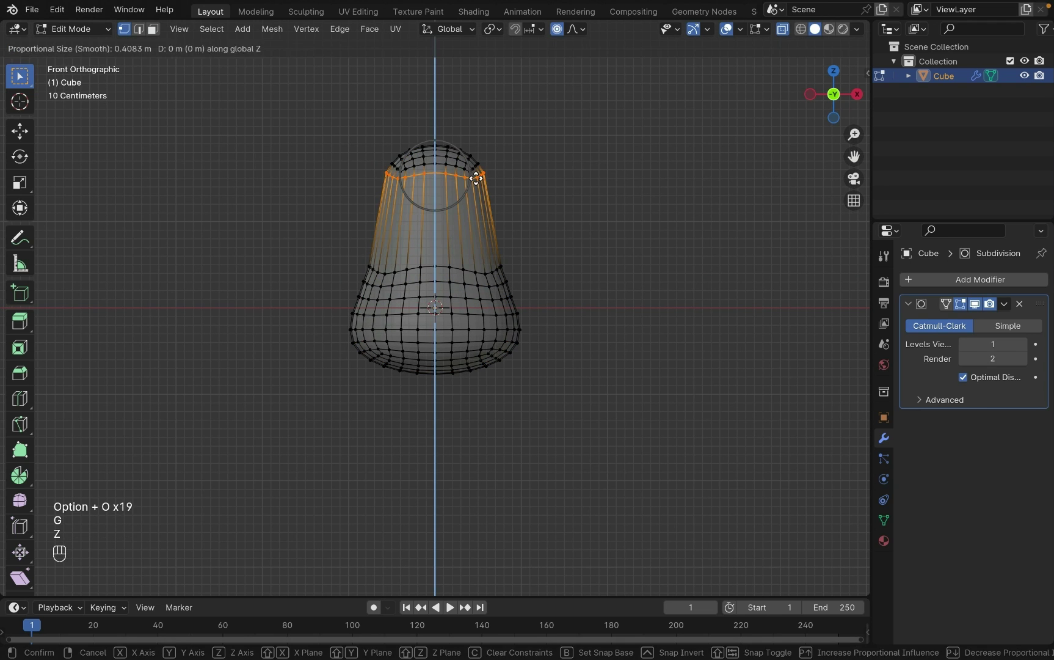
left_click(407, 132)
key("s")
left_click(583, 229)
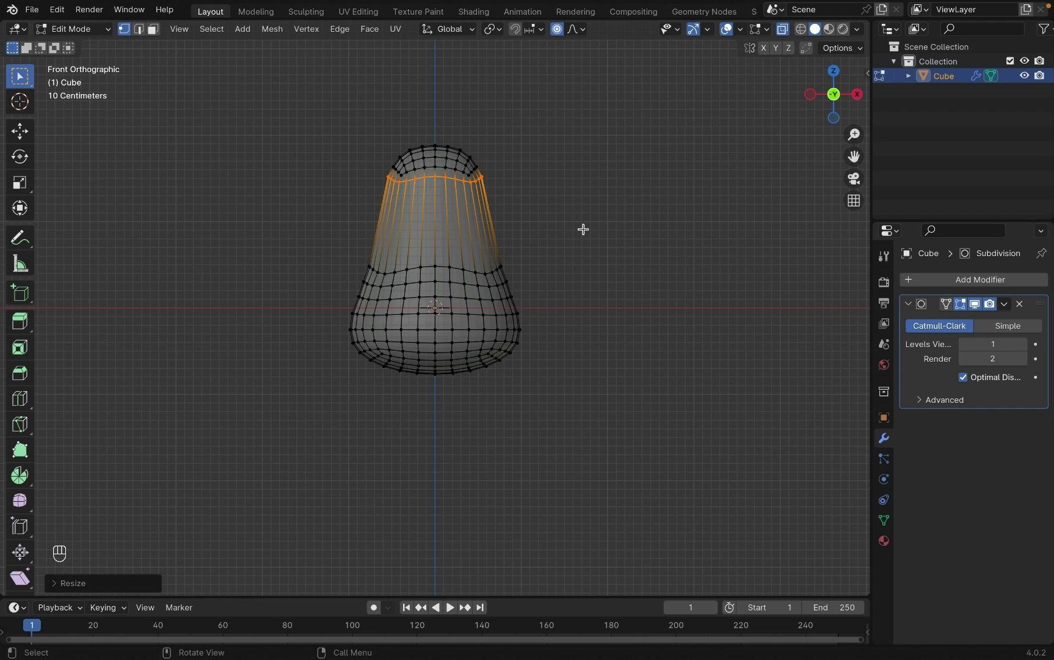
Step: Resize the loops near the very top, lower them along Z, and select the body's left half
key("s")
left_click(482, 169)
key("alt+o")
key("alt+o")
key("alt+o")
key("alt+o")
key("alt+o")
key("alt+o")
key("alt+o")
key("alt+o")
key("alt+o")
key("alt+o")
key("alt+o")
key("alt+o")
key("alt+o")
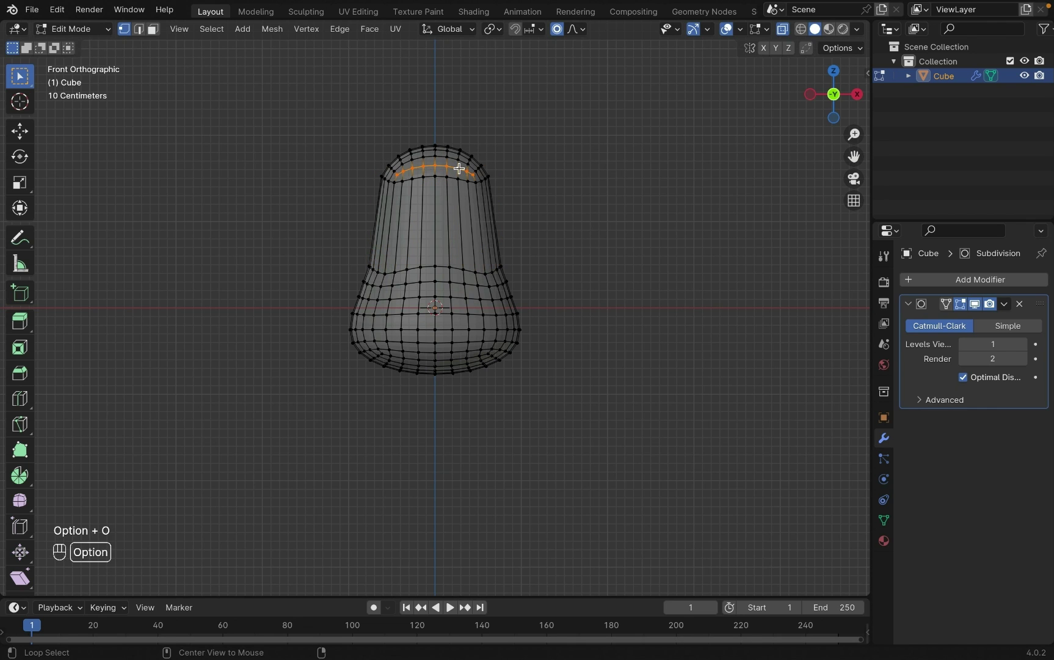
left_click(479, 165, "alt+shift")
key("s")
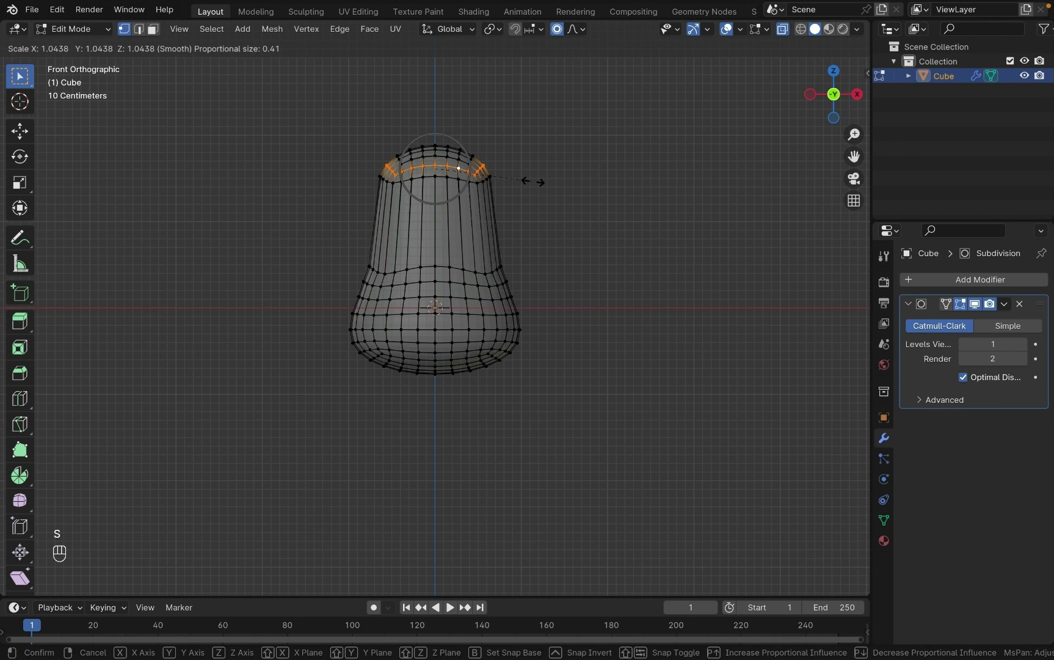
left_click(521, 171)
key("g")
key("z")
left_click(527, 262)
key("Tab")
key("Tab")
left_click_drag(251, 77, 425, 412)
Step: Delete the left-half vertices and add a Mirror modifier to the body
key("x")
left_click(477, 294)
left_click(951, 280)
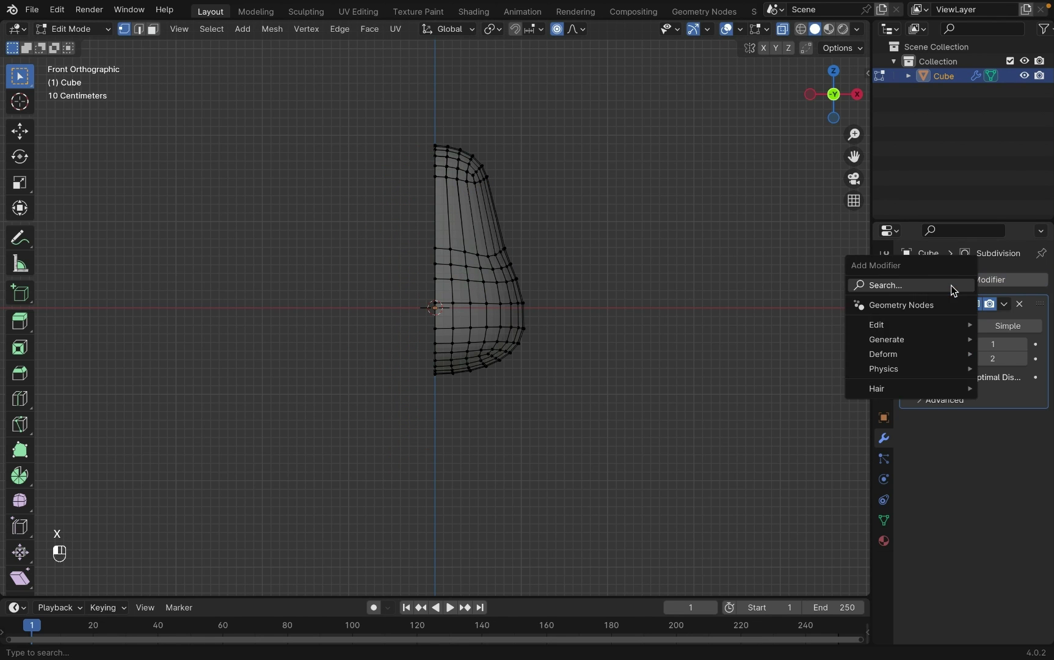
type("mi")
left_click(948, 312)
Step: Pull a right-side vertex outward and move the Mirror modifier above Subdivision
left_click(519, 252)
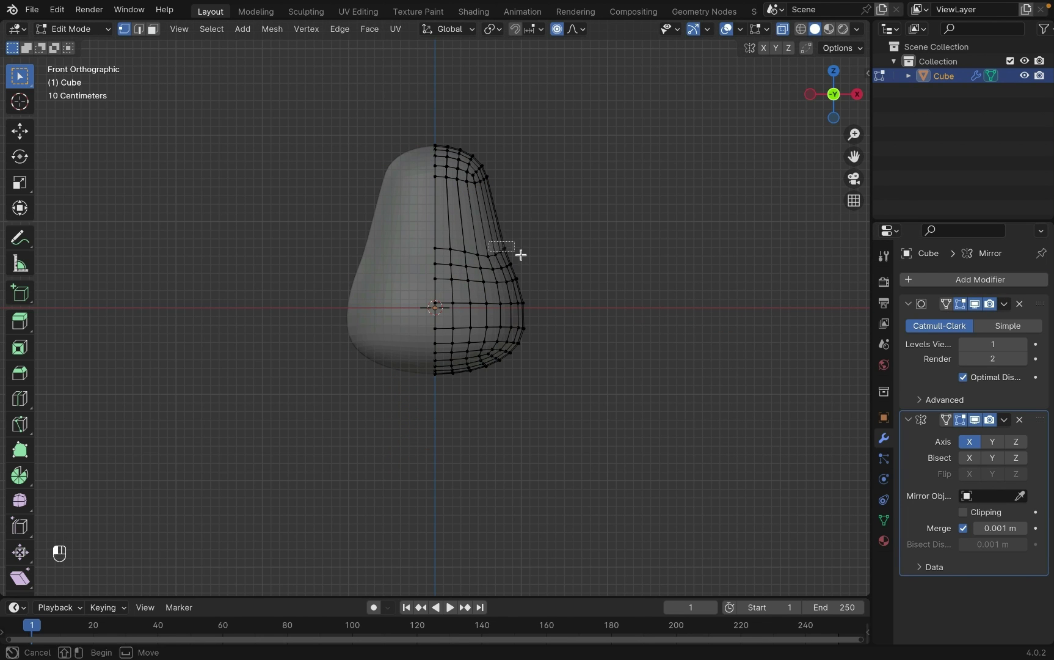
key("g")
left_click(624, 189)
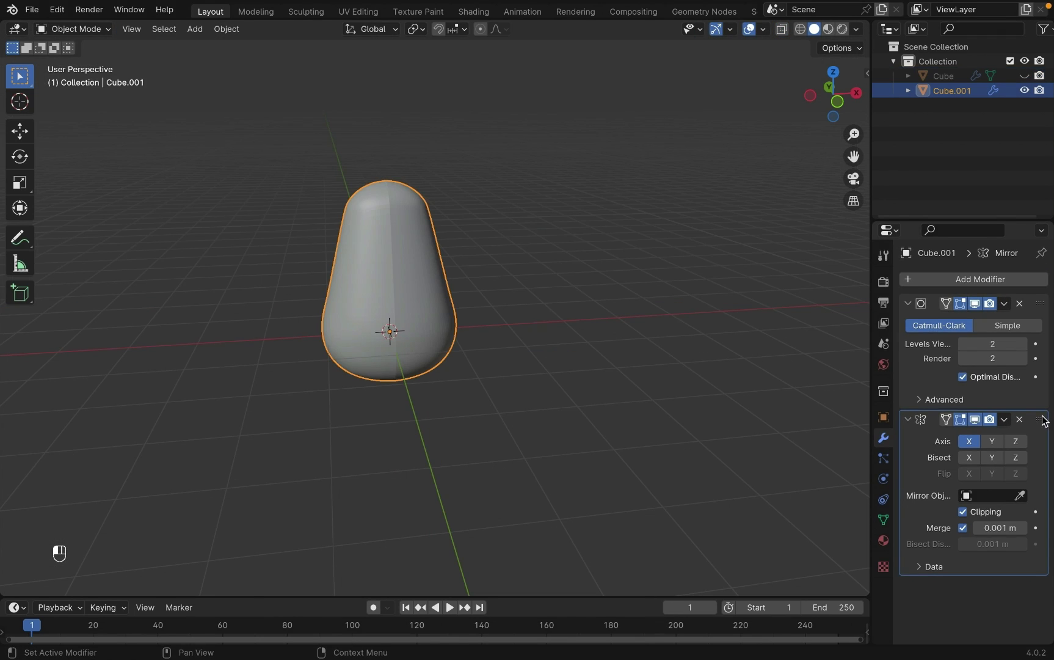
left_click_drag(1042, 418, 1041, 304)
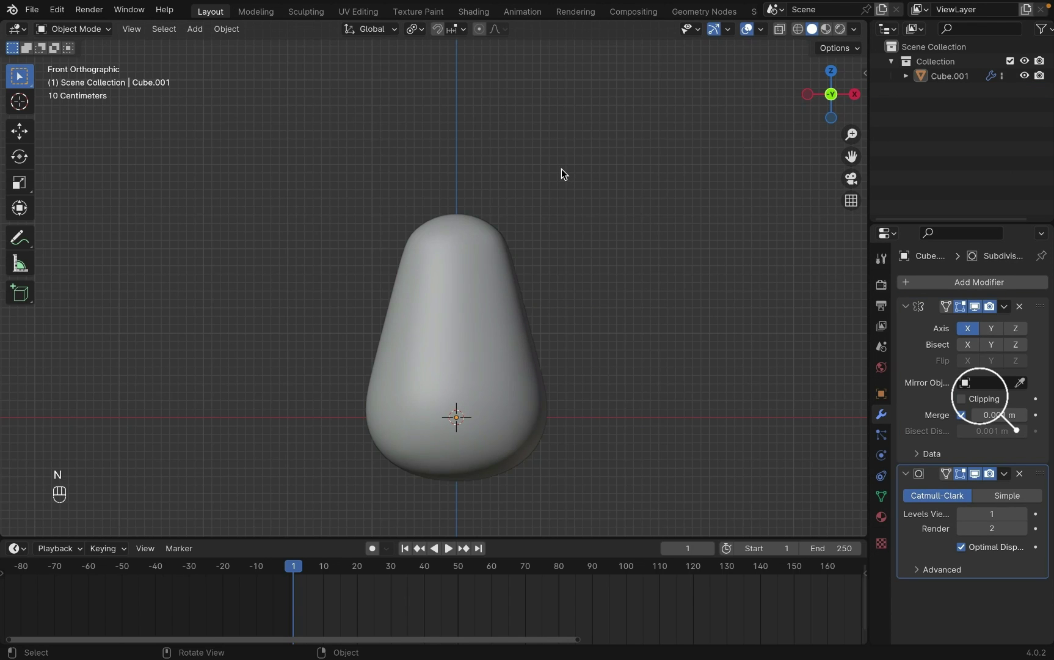
Step: Add a new cube, apply a level-1 subdivision to it, and raise it above the body
key("shift+a")
mouse_move(521, 254)
left_click(577, 267)
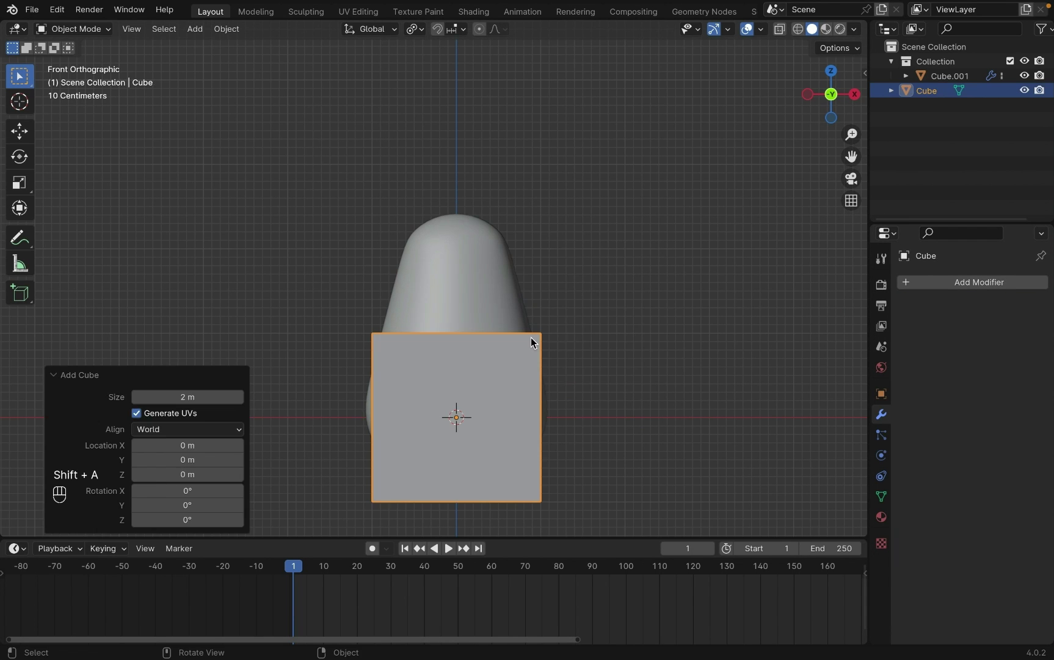
key("ctrl+1")
left_click(1004, 306)
left_click(928, 322)
key("g")
key("z")
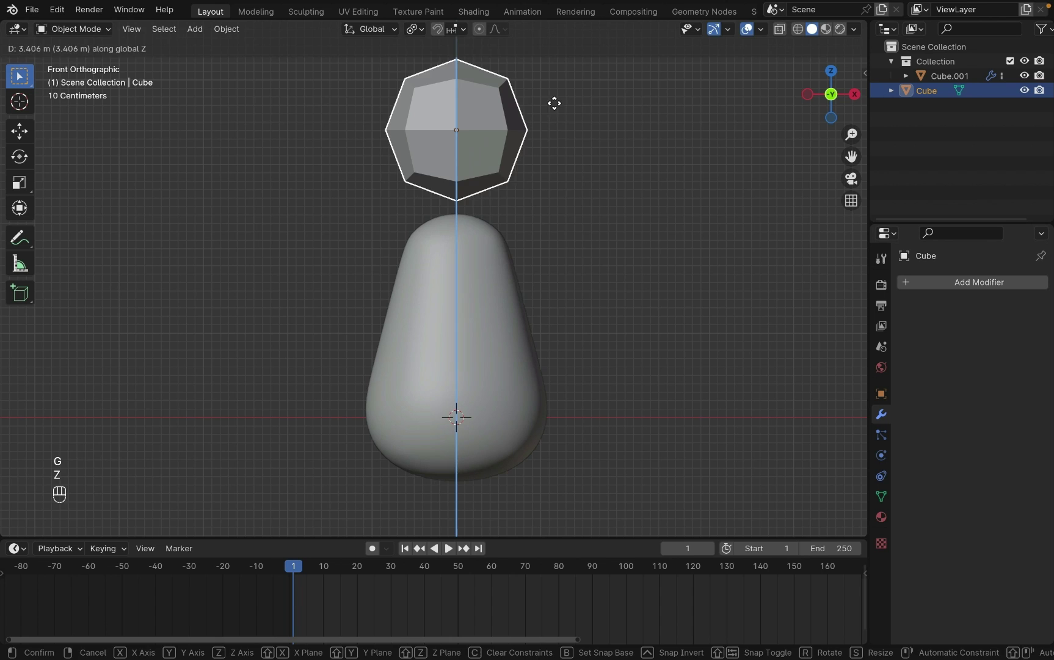
left_click(544, 113)
Step: Delete the left half of the new rounded cube's vertices
key("Tab")
middle_click_drag(543, 113, 558, 167, "shift")
left_click_drag(384, 87, 447, 240)
key("x")
left_click(447, 240)
Step: Turn off X-ray, select the new piece and the body, and join them with Ctrl+J
key("Tab")
left_click(779, 29)
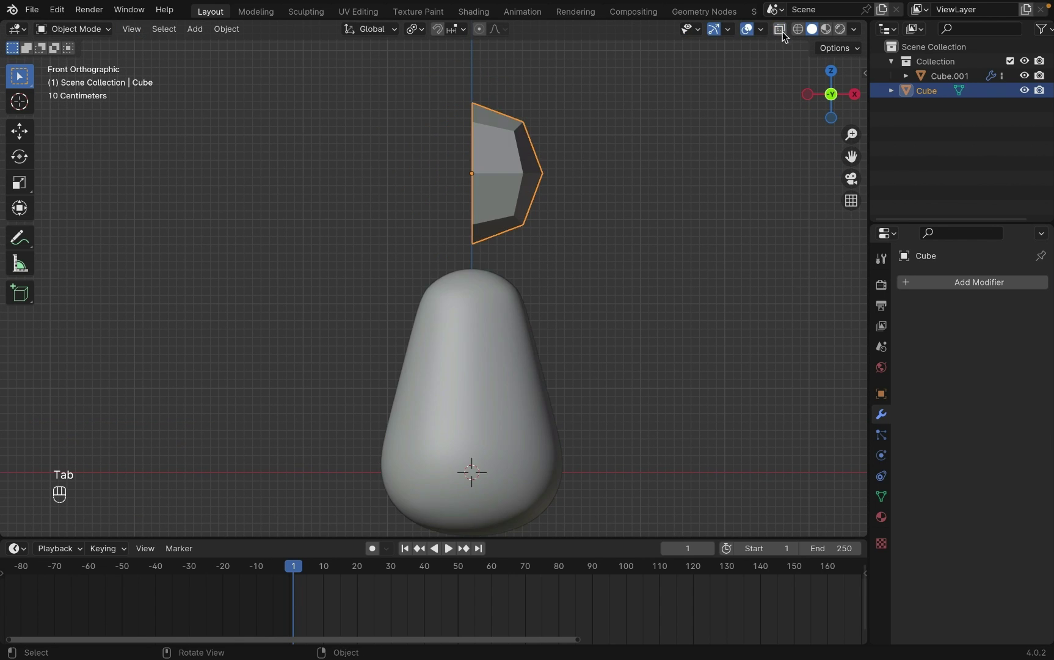
left_click(780, 28)
left_click(779, 29)
left_click(511, 341, "shift")
key("ctrl+j")
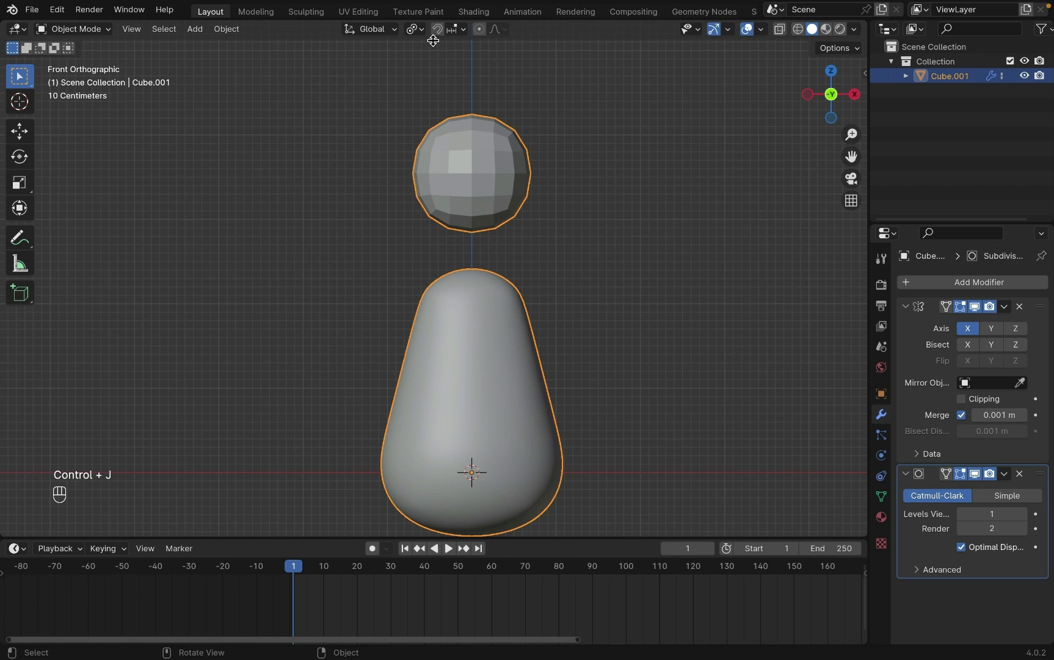
Step: Select the whole upper piece and flatten it along Z
key("Tab")
key("l")
key("s")
key("z")
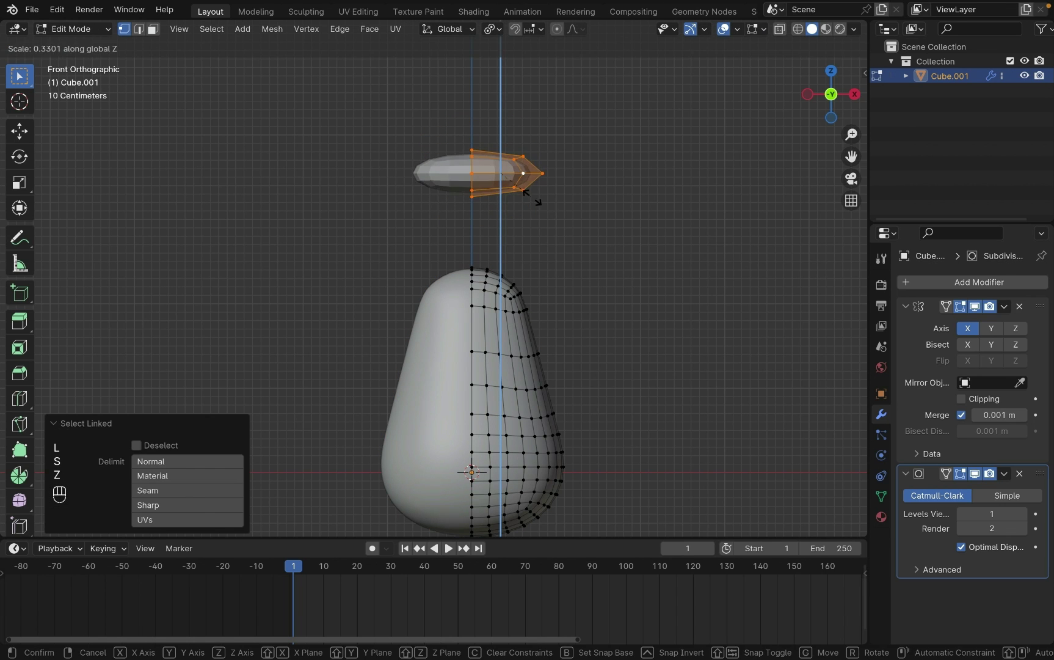
left_click(532, 195)
key("s")
key("super+z")
key("s")
key("z")
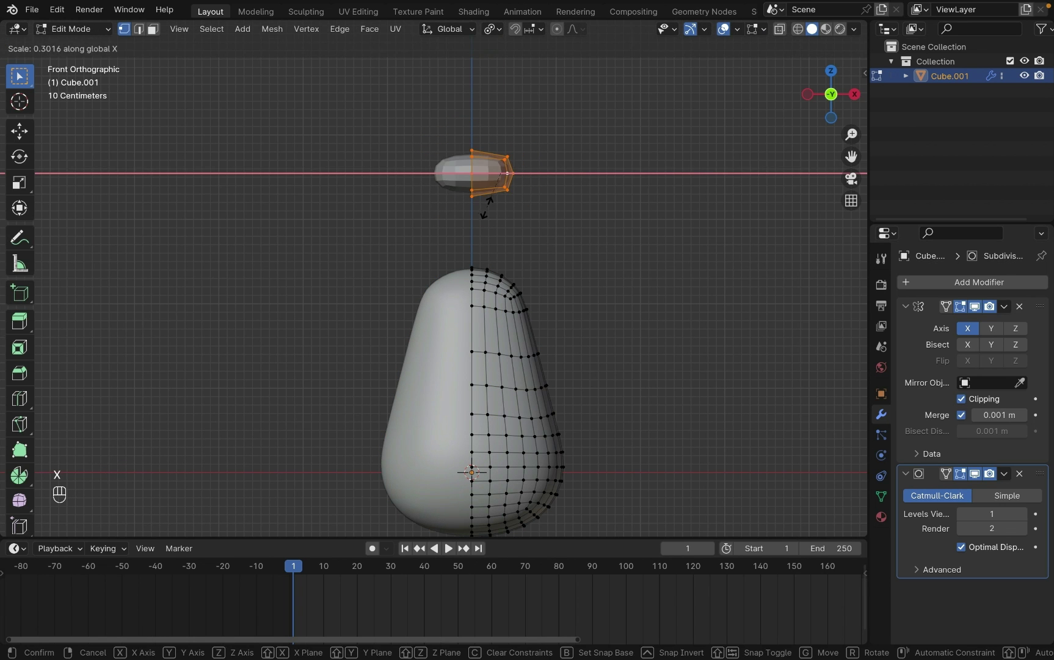
left_click(558, 243)
Step: Lower the flattened piece along Z down toward the body
key("g")
key("z")
left_click(534, 382)
middle_click_drag(534, 379, 682, 325)
key("g")
key("z")
left_click(489, 337)
Step: Thin the piece along Y, push it to the body's front, and shrink it
key("s")
key("y")
left_click(550, 333)
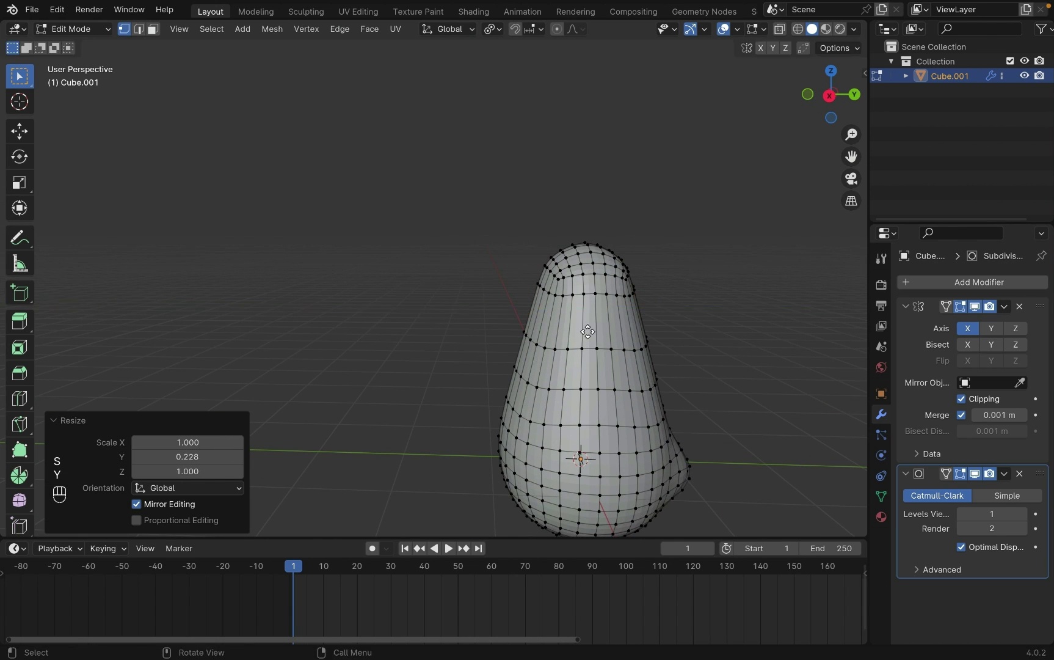
key("g")
key("y")
left_click(537, 337)
middle_click_drag(537, 338, 557, 318)
key("s")
left_click(544, 316)
key("g")
key("y")
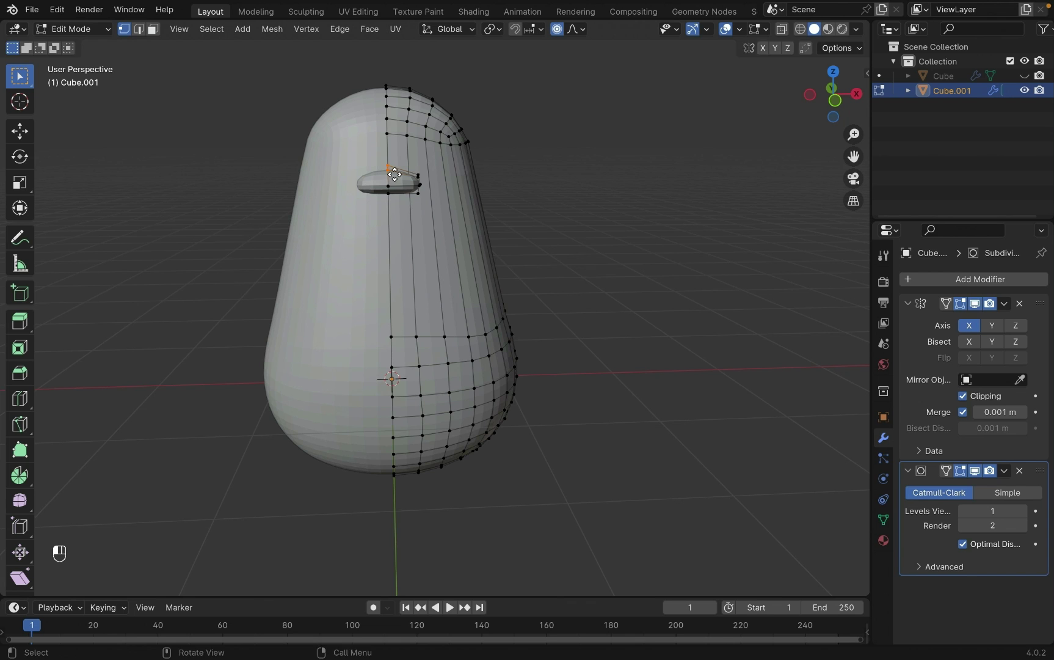
Step: Shift the protrusion's vertices vertically along Z and sideways along X
key("g")
key("z")
left_click(409, 171)
key("g")
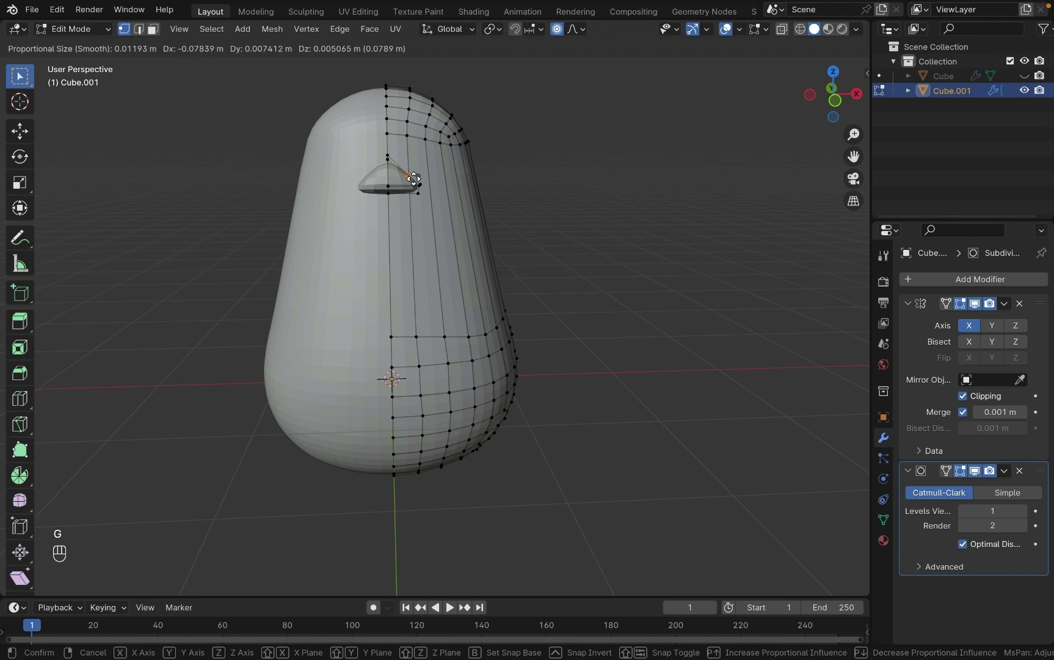
key("super+z")
key("g")
key("x")
left_click(385, 177)
key("g")
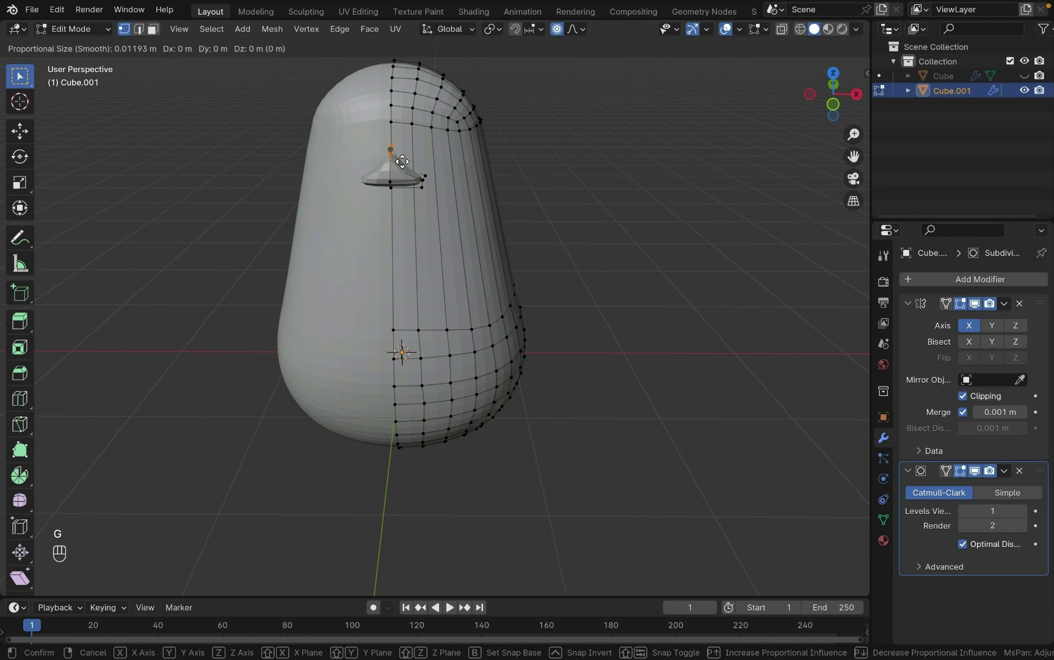
left_click(391, 174)
middle_click_drag(391, 174, 392, 217)
scroll(401, 168, "up", 2)
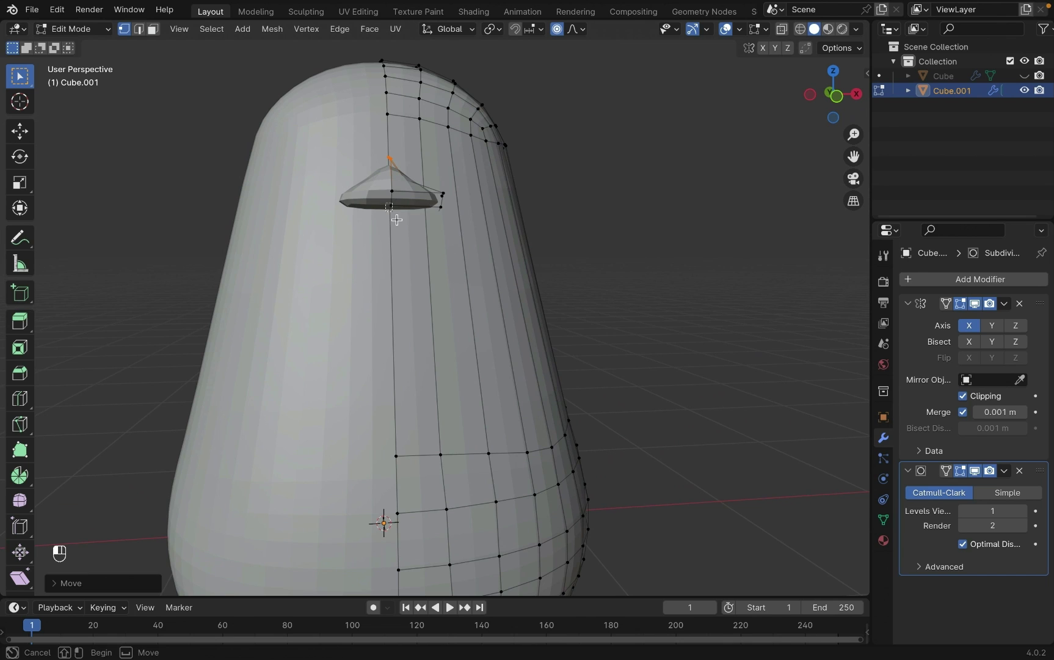
Step: Raise the protrusion tip, pull it outward along Y into a beak, and save as GOOSE.blend
key("g")
key("z")
left_click(417, 145)
middle_click_drag(417, 145, 389, 188)
key("g")
key("y")
left_click(402, 190)
key("g")
key("z")
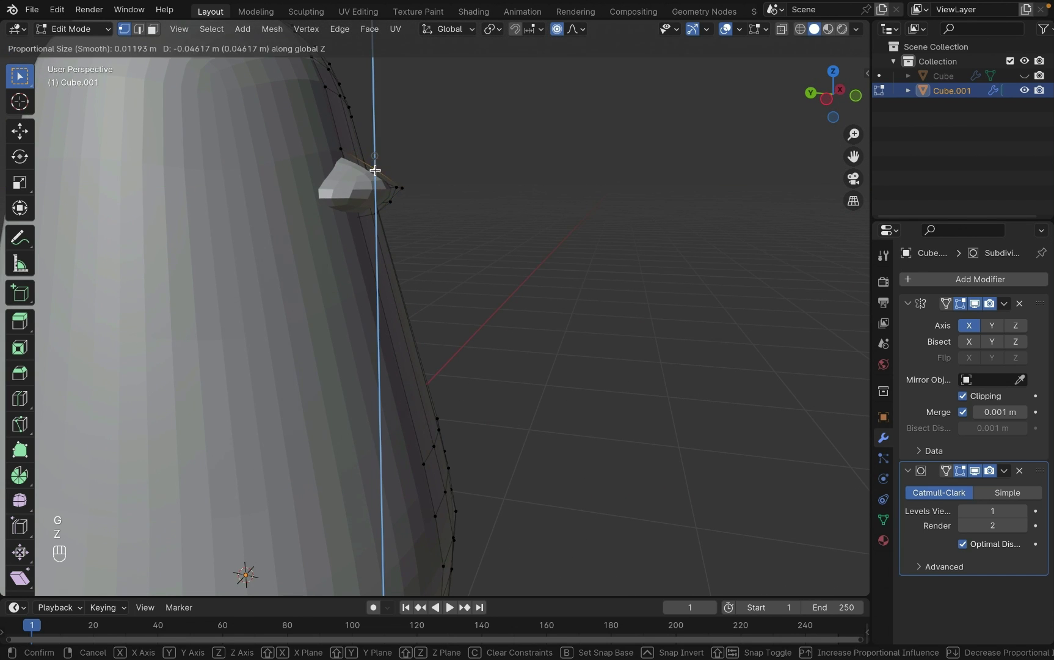
key("Tab")
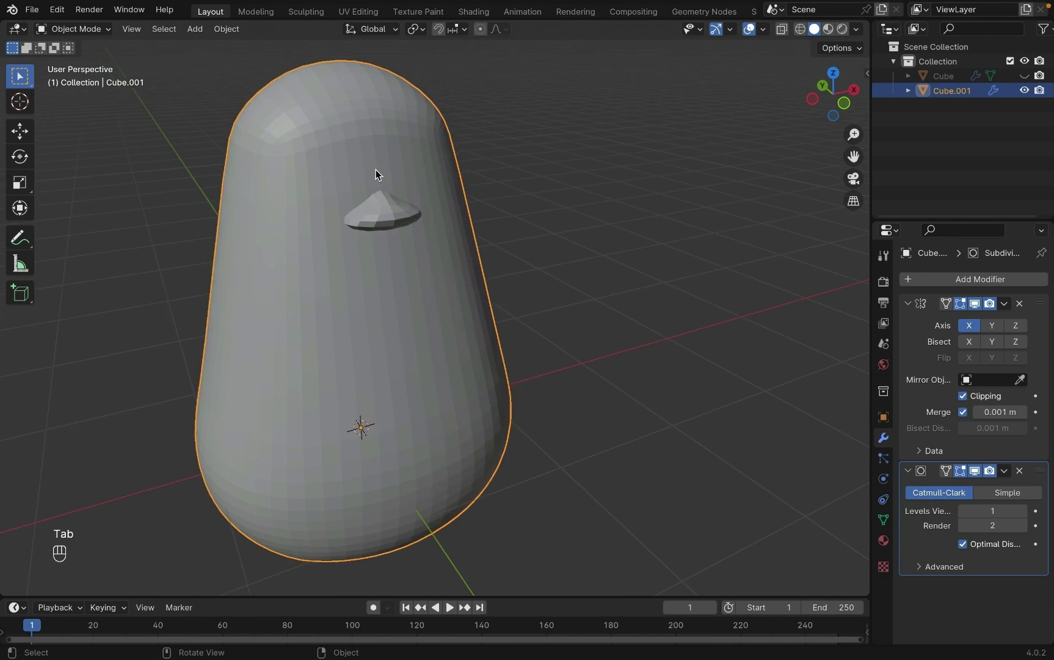
key("super+s")
Step: Apply Shade Smooth to the body and beak, then view them from the front
right_click(431, 177)
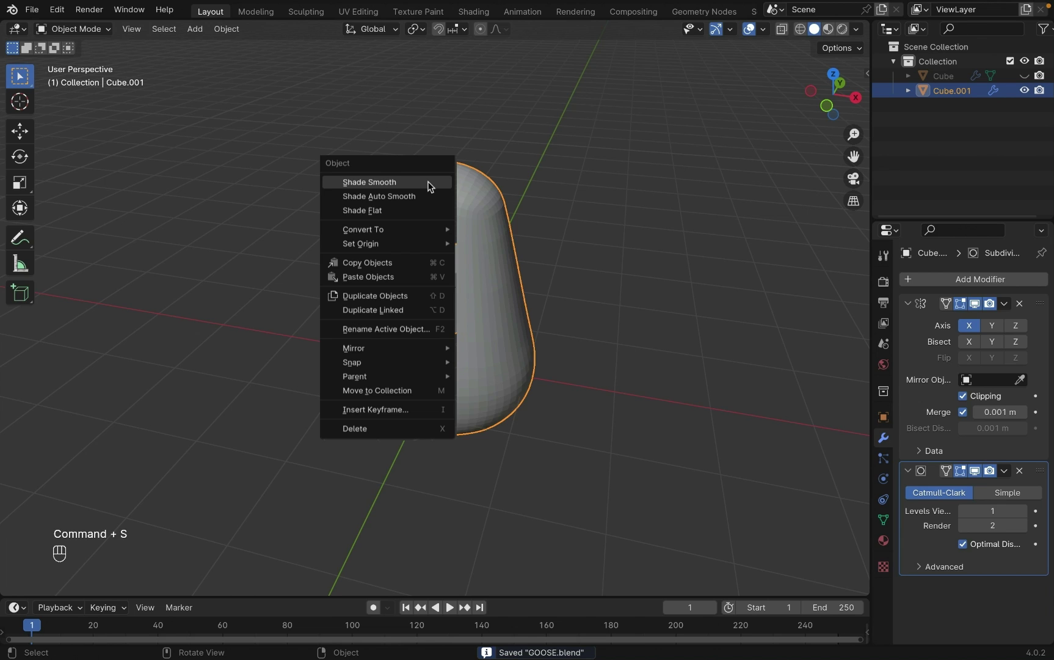
left_click(431, 182)
scroll(350, 331, "left", 5)
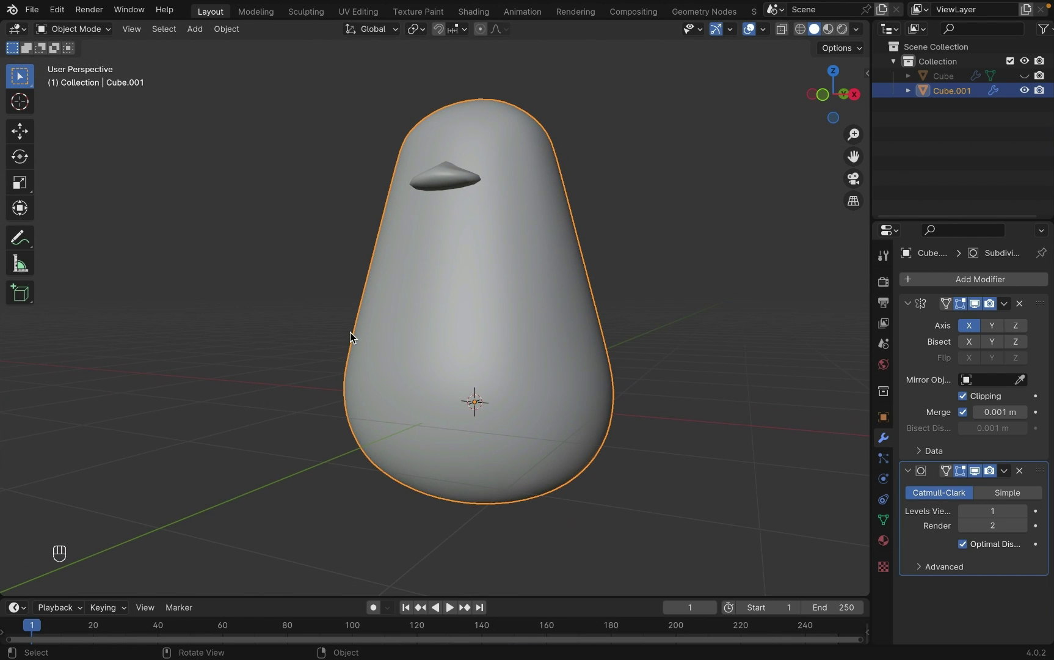
scroll(350, 332, "right", 3)
key("KP_1")
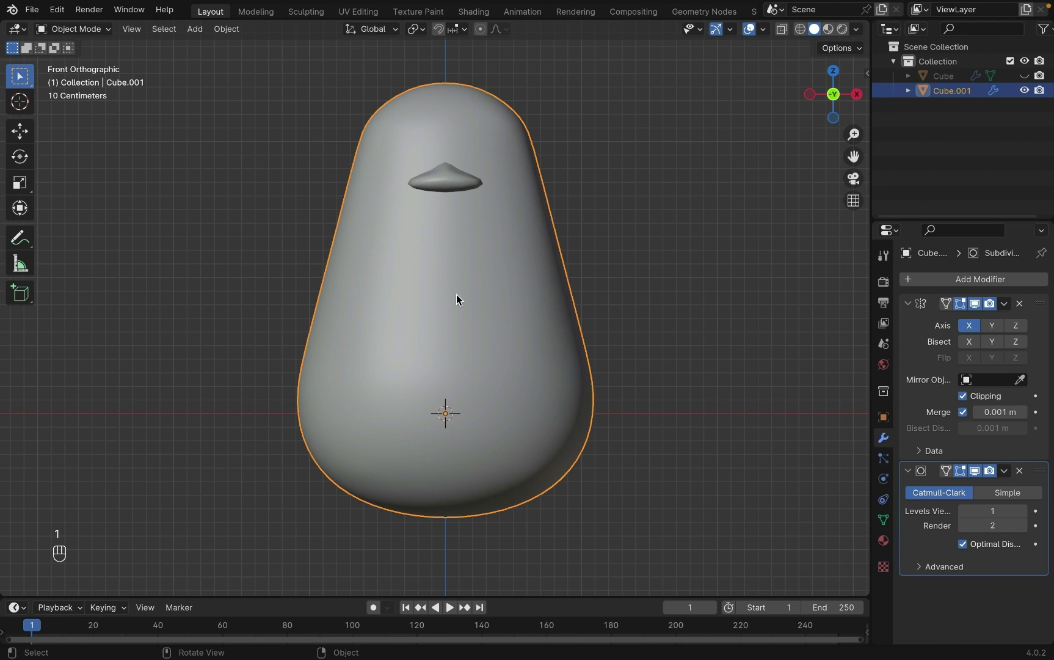
Step: Add a cube, apply one subdivision level to it, and give it a Mirror modifier
key("shift+a")
mouse_move(391, 311)
left_click(519, 328)
key("ctrl+1")
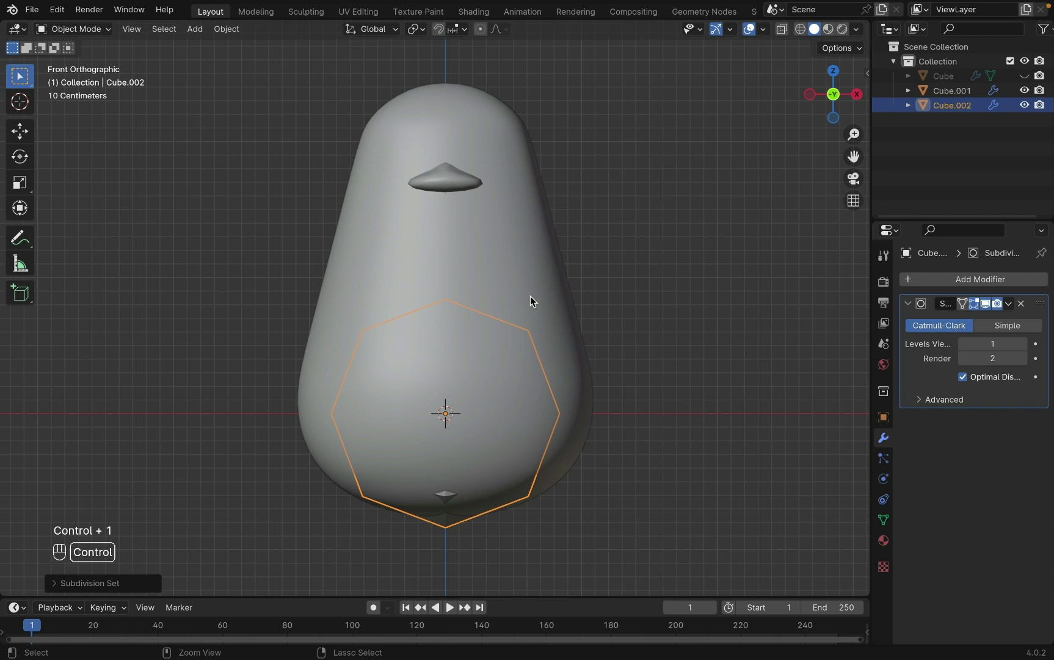
left_click(1005, 303)
left_click(982, 319)
left_click(953, 279)
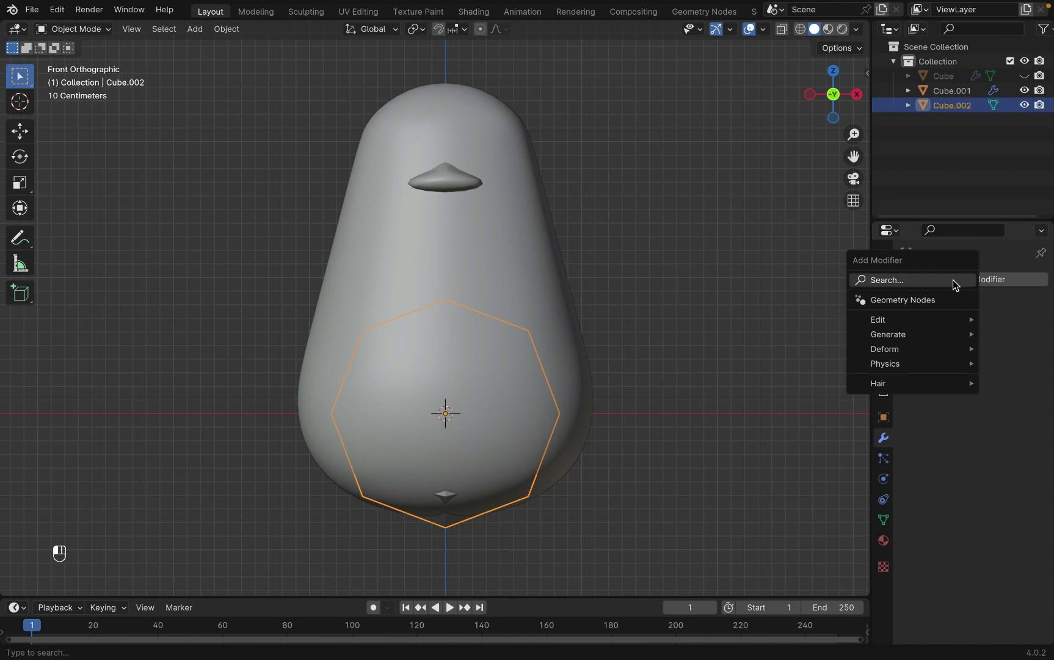
type("mi")
left_click(951, 305)
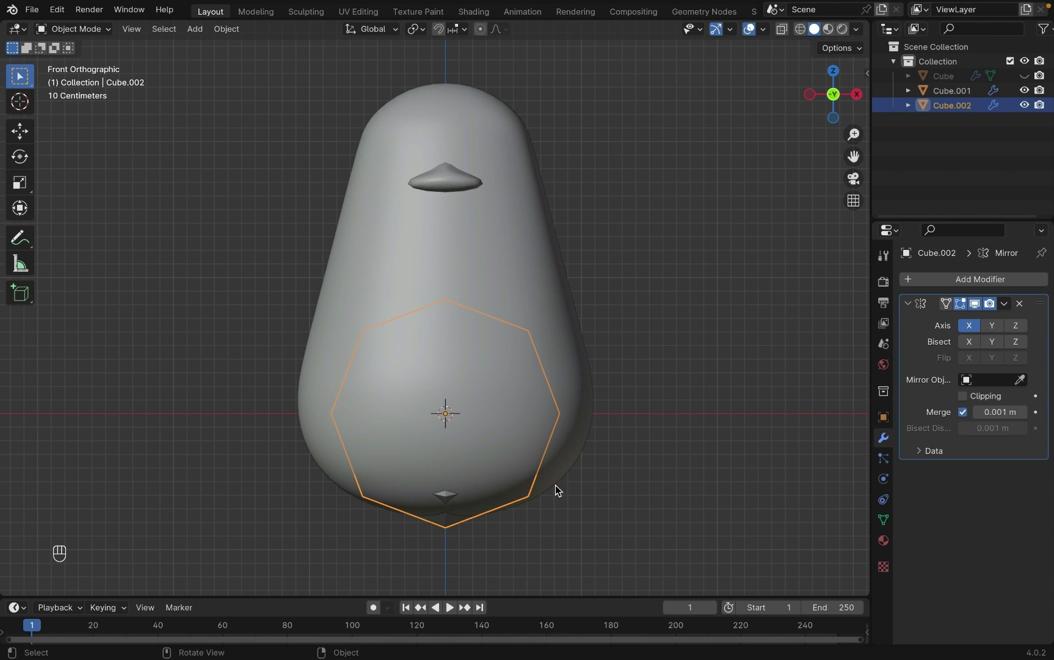
Step: Move the cube beside the body and extrude its right-half vertices outward into an arm
key("Tab")
key("g")
left_click(672, 310)
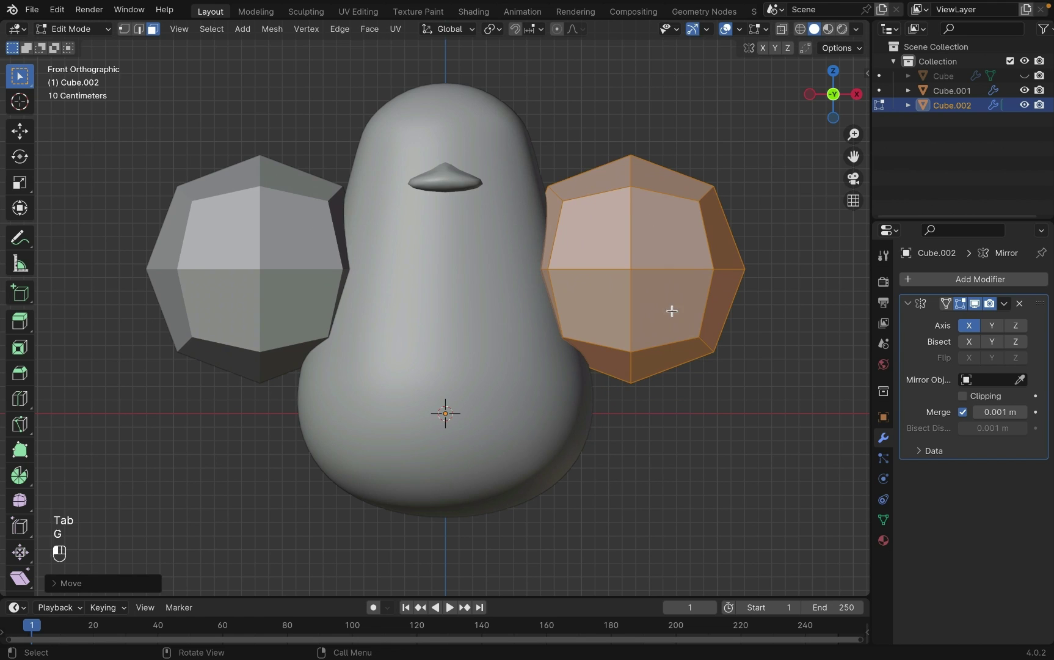
left_click(781, 30)
left_click(125, 30)
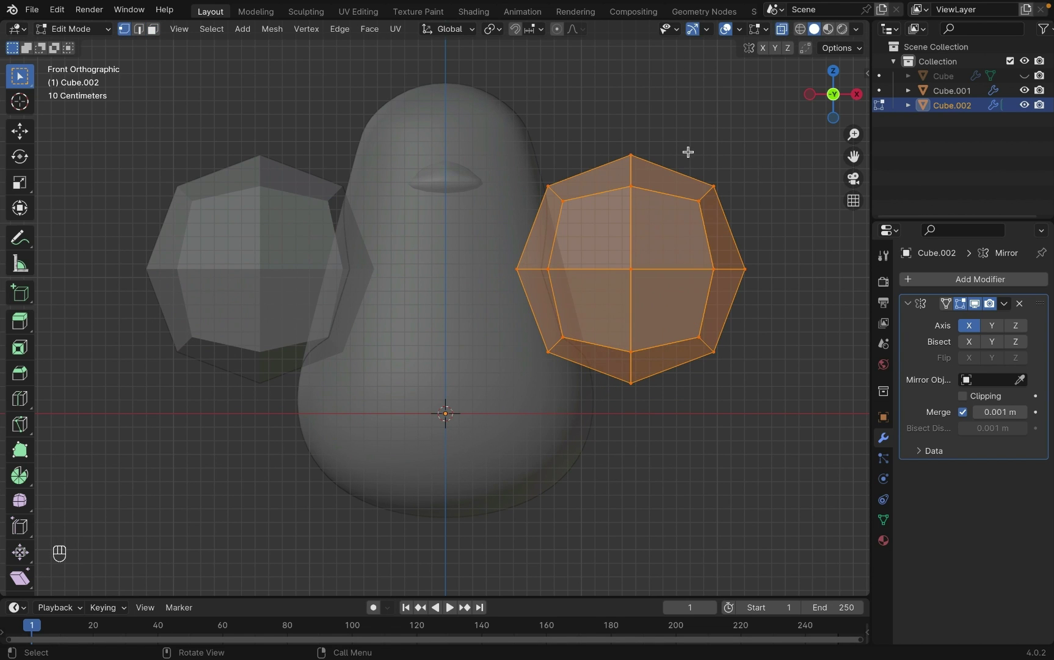
left_click_drag(611, 126, 828, 455)
key("e")
scroll(777, 311, "down", 3)
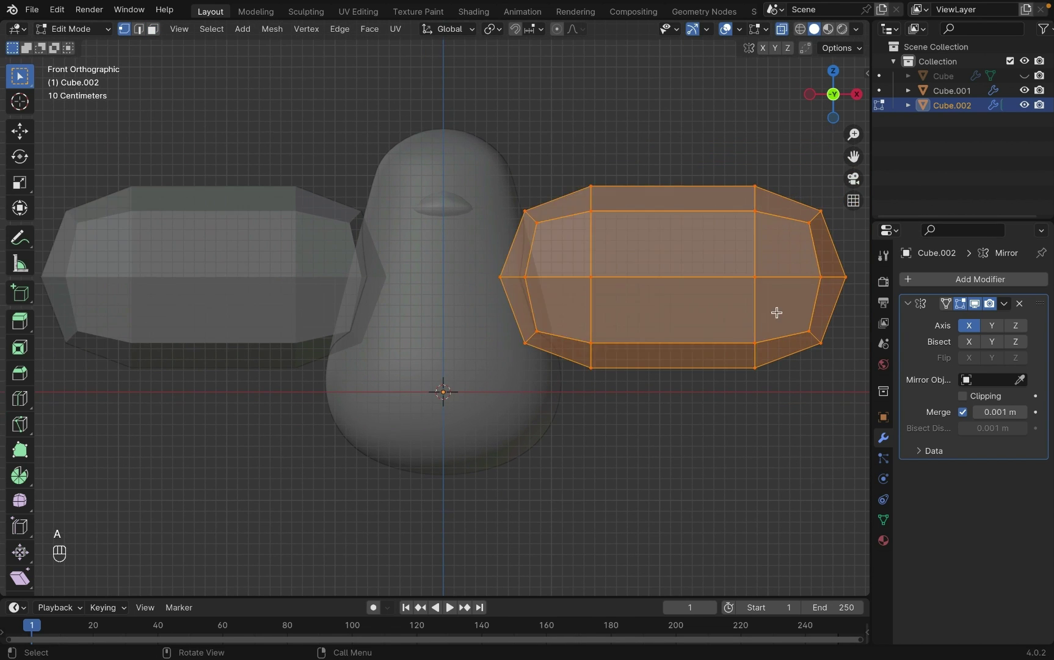
Step: Flatten the arm, scale its end along Y, and tilt the tip downward
key("s")
key("e")
left_click(680, 224)
key("s")
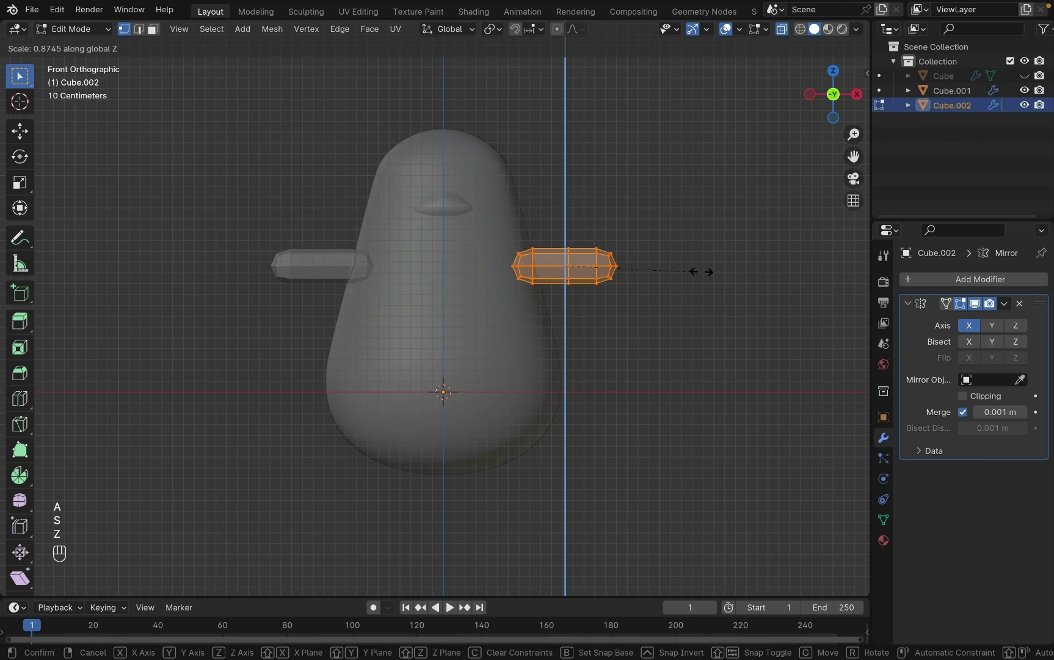
middle_click_drag(685, 299, 687, 299)
key("y")
left_click(466, 444)
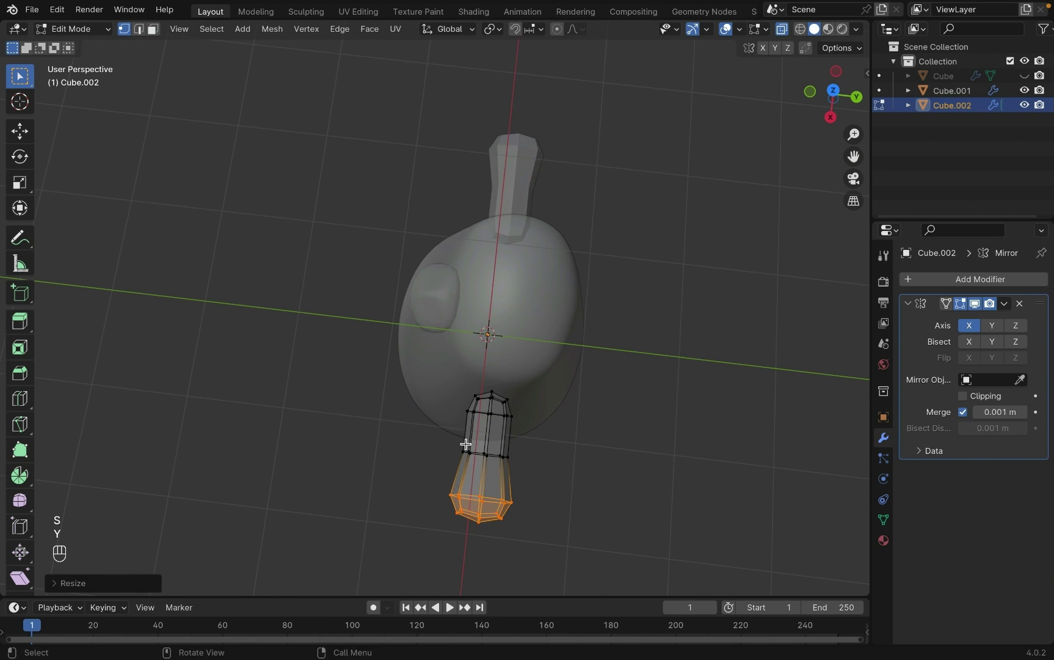
left_click(810, 91)
key("g")
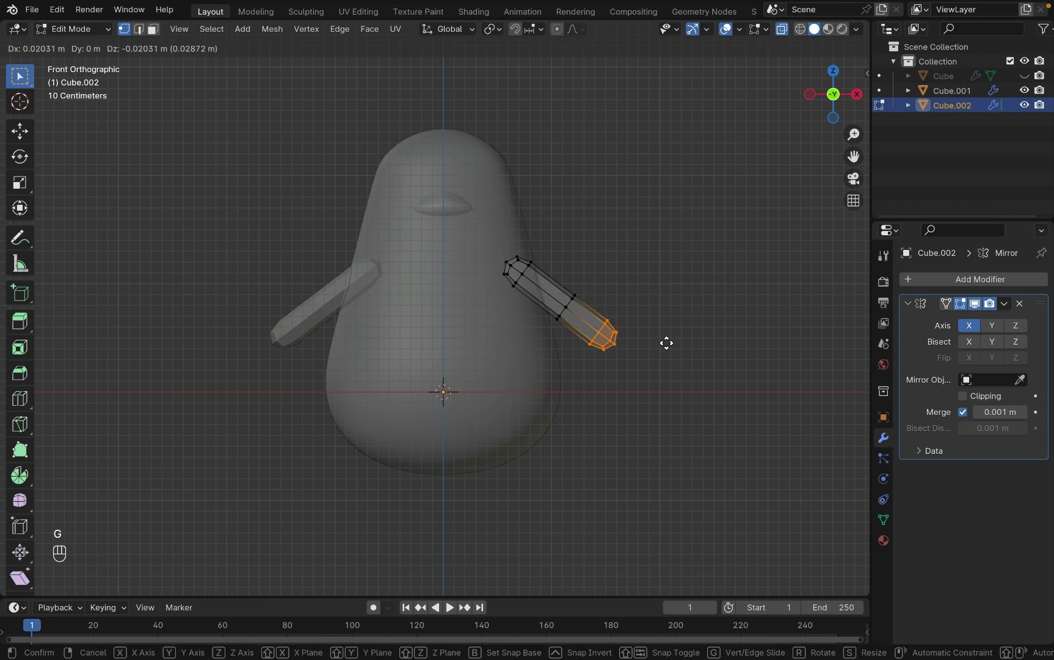
left_click(666, 343)
Step: Apply two subdivision levels to the arms and shade them smooth
key("Tab")
middle_click_drag(666, 344, 647, 269)
key("ctrl+2")
left_click(1004, 471)
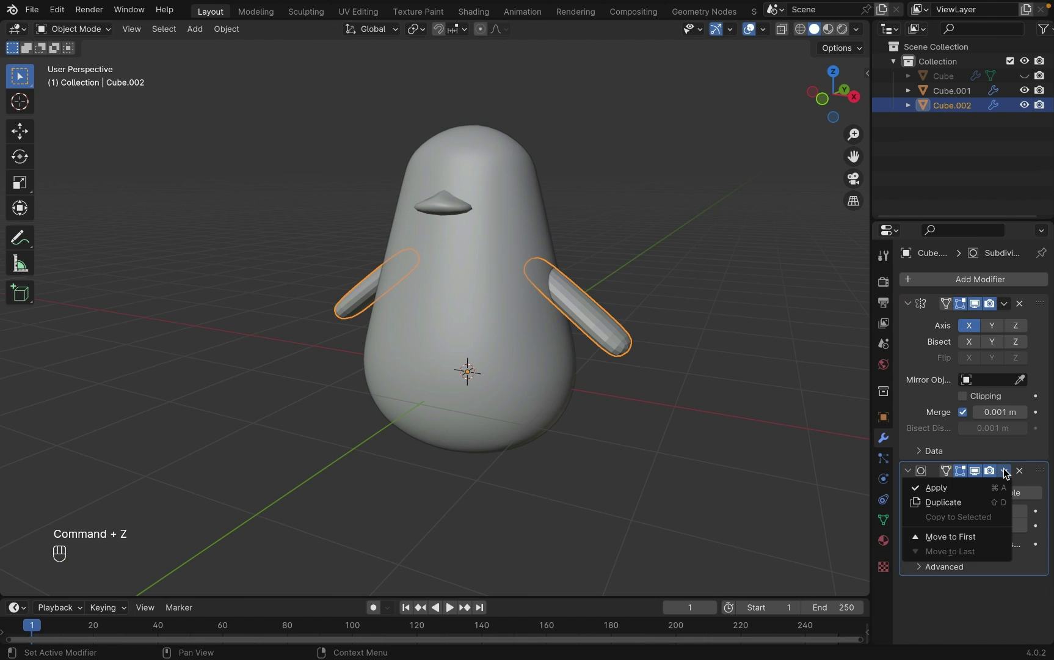
left_click(976, 489)
right_click(624, 333)
left_click(624, 333)
key("1")
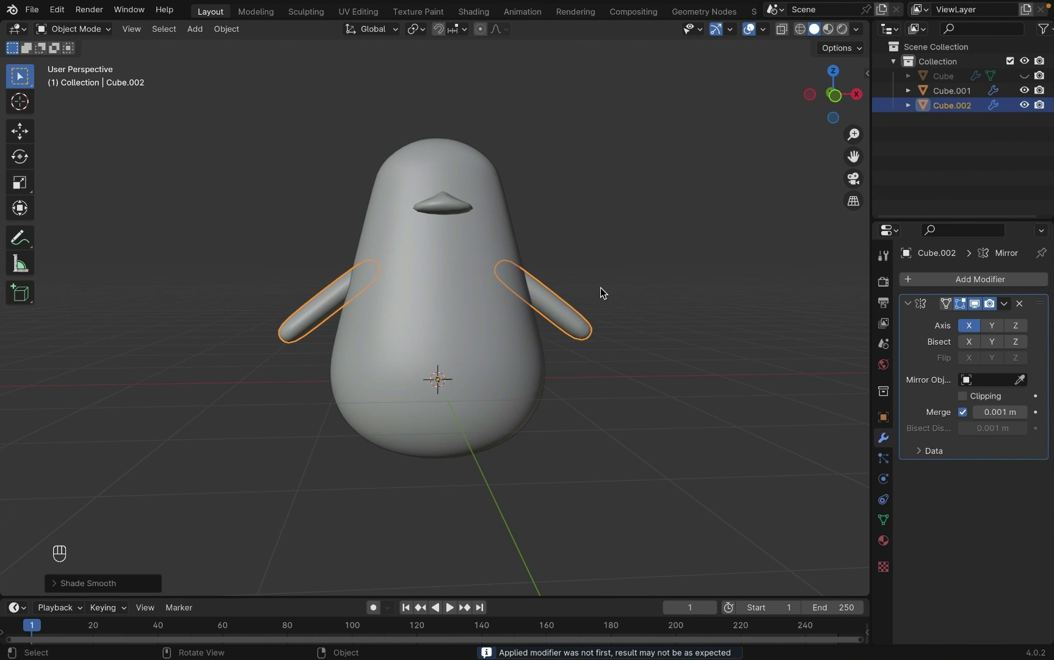
key("shift+a")
Step: Add a new cube, move it below the penguin, and flatten it vertically
left_click(553, 250)
key("g")
key("z")
left_click(522, 427)
key("s")
left_click(523, 454)
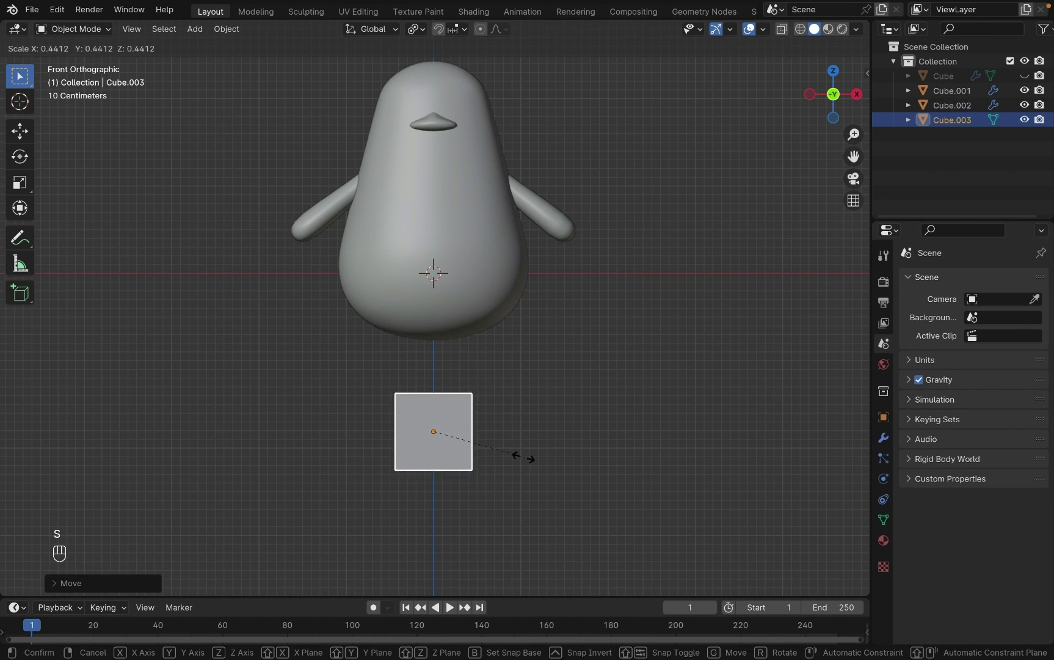
key("s")
key("z")
left_click(503, 437)
Step: Give the small cube a Subdivision Surface modifier and scale it slightly larger
left_click(882, 439)
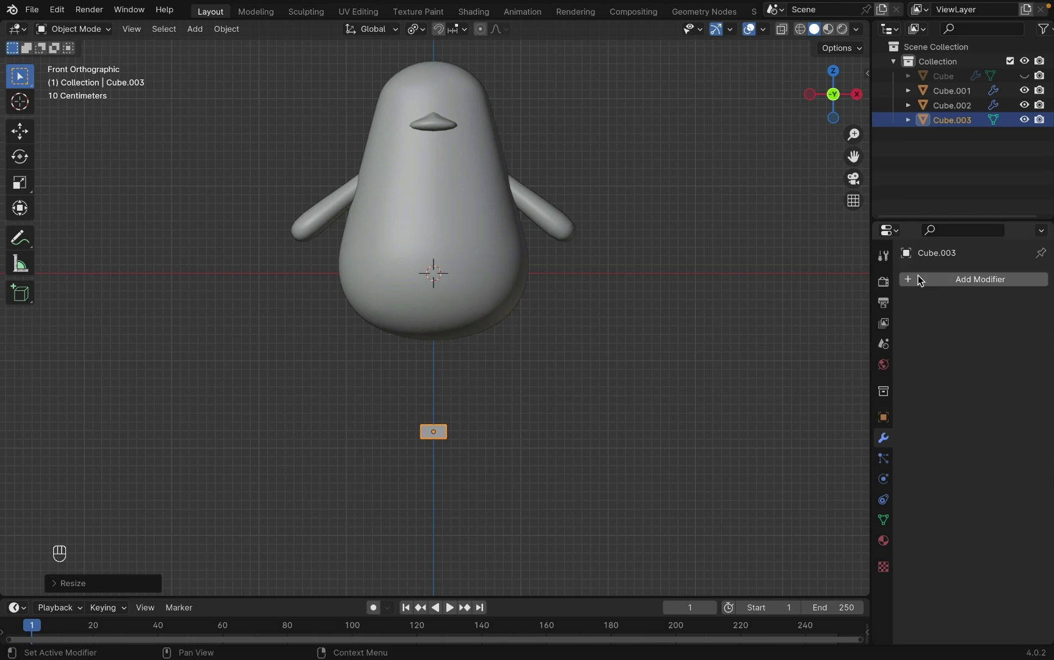
left_click(919, 276)
left_click(911, 304)
key("s")
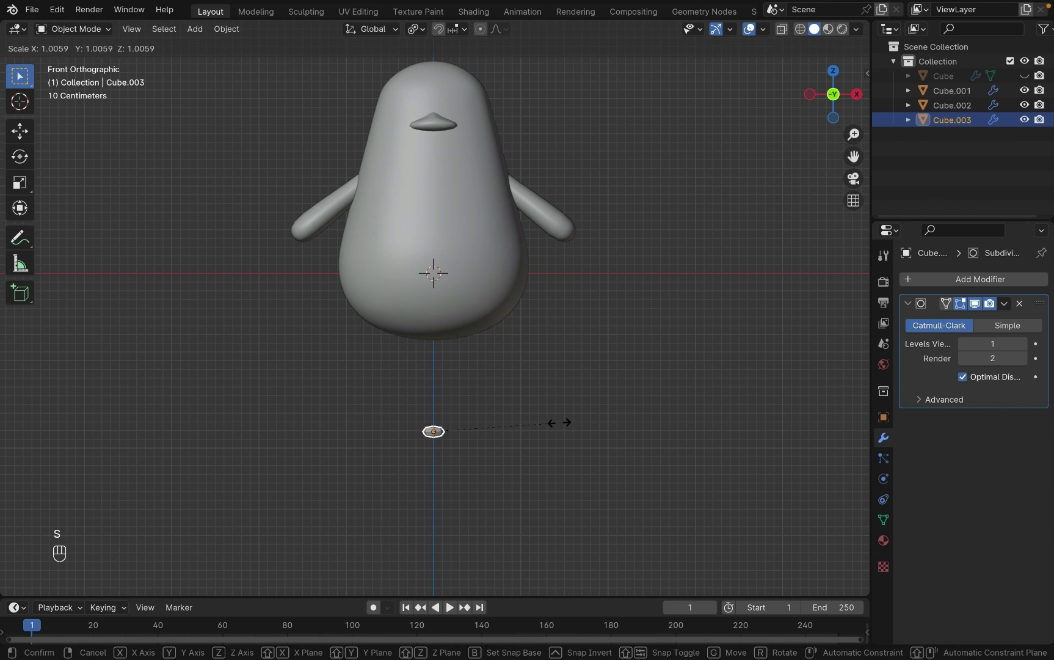
left_click(590, 422)
Step: From the top view in X-ray, add five evenly spaced loop cuts across the cube
key("Tab")
left_click(782, 29)
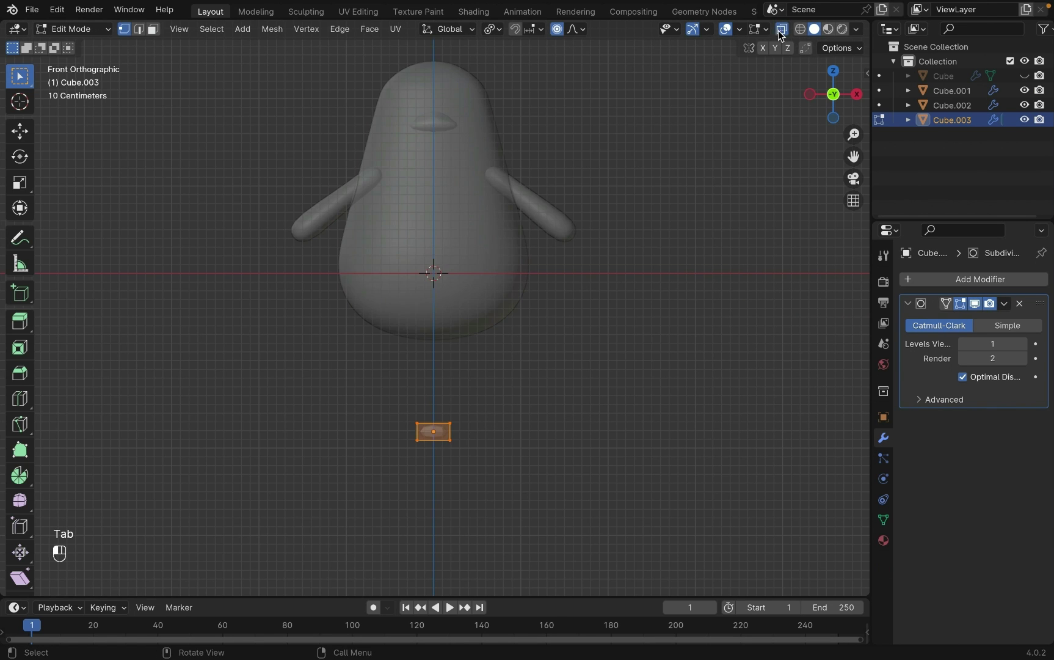
key("KP_5")
key("KP_7")
key("KP_5")
key("super+z")
key("super+z")
key("super+z")
scroll(506, 385, "up", 5)
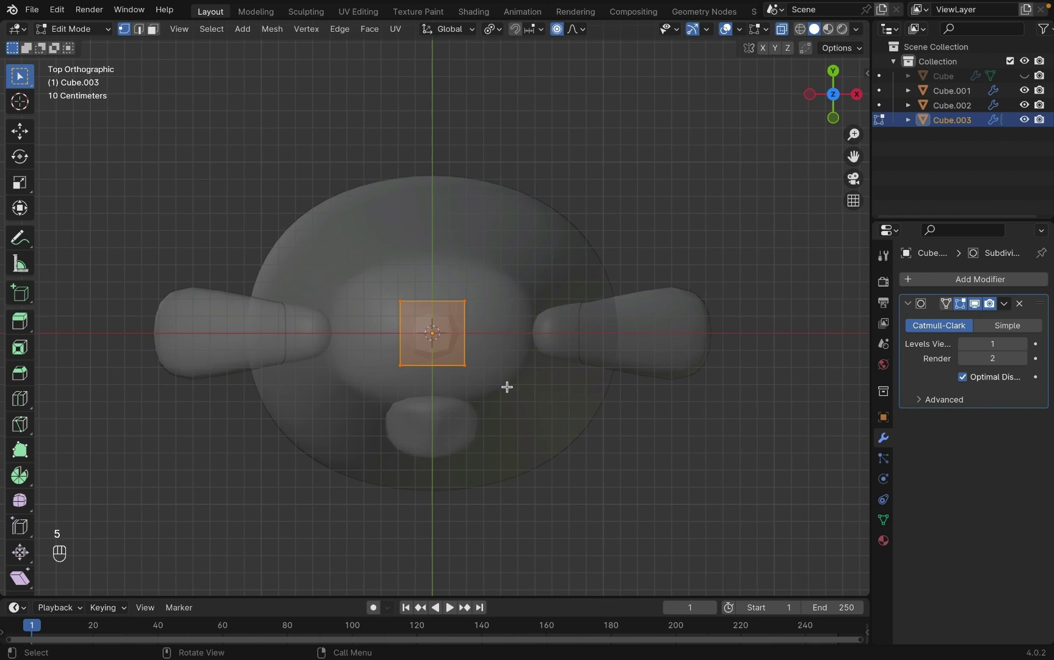
key("ctrl+r")
scroll(433, 305, "up", 4)
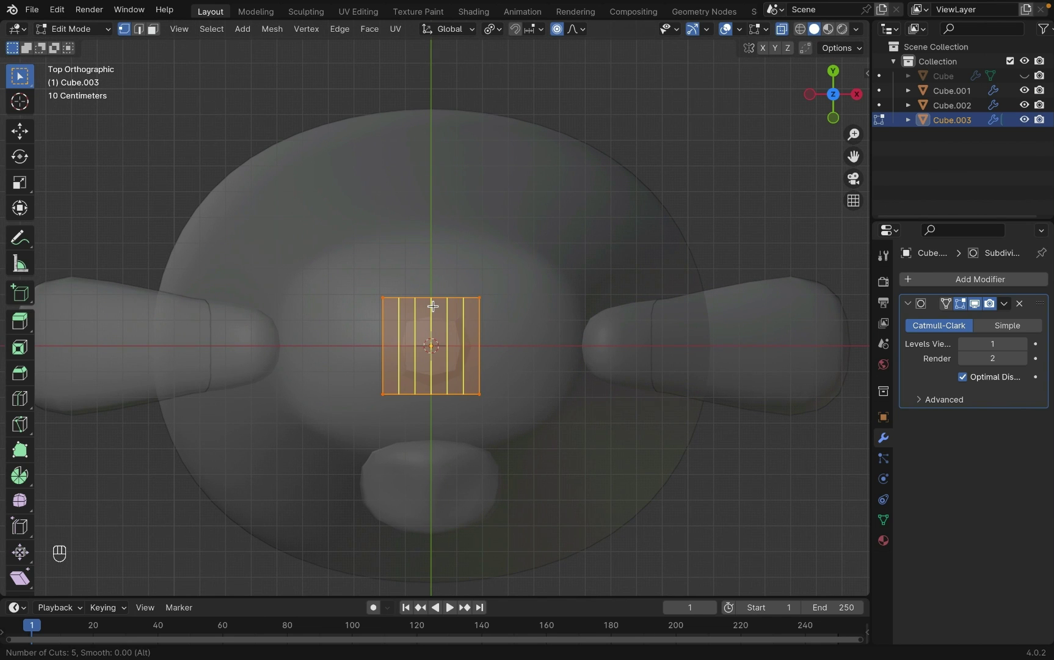
left_click(433, 306)
right_click(433, 305)
Step: Pull the bottom-edge vertices out along Y into pointed toe tips
left_click(395, 391)
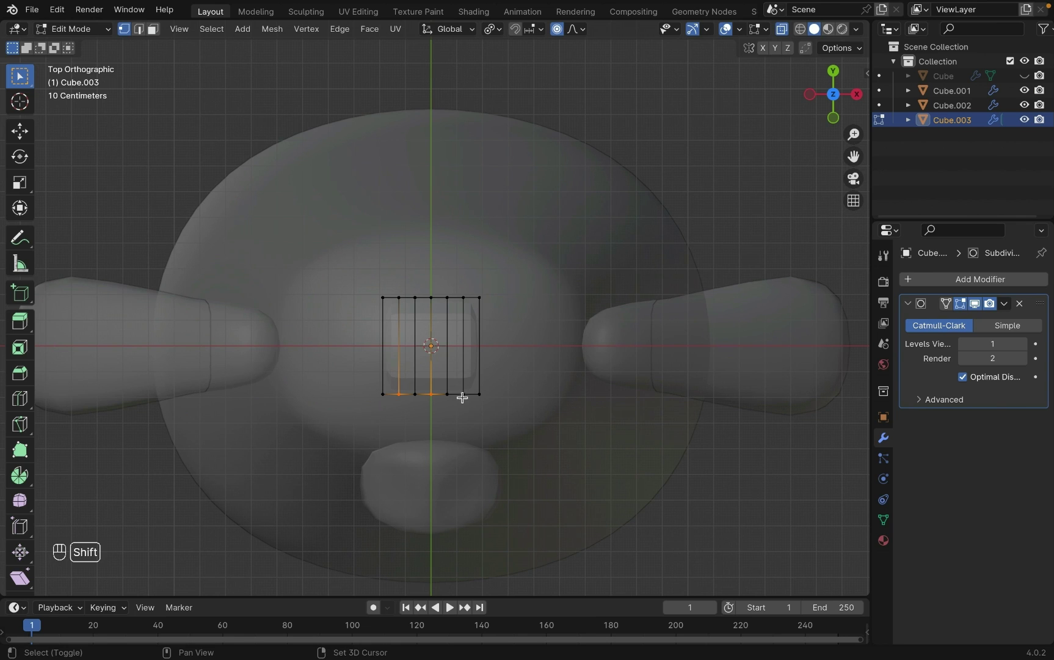
left_click(463, 395, "shift")
key("g")
key("y")
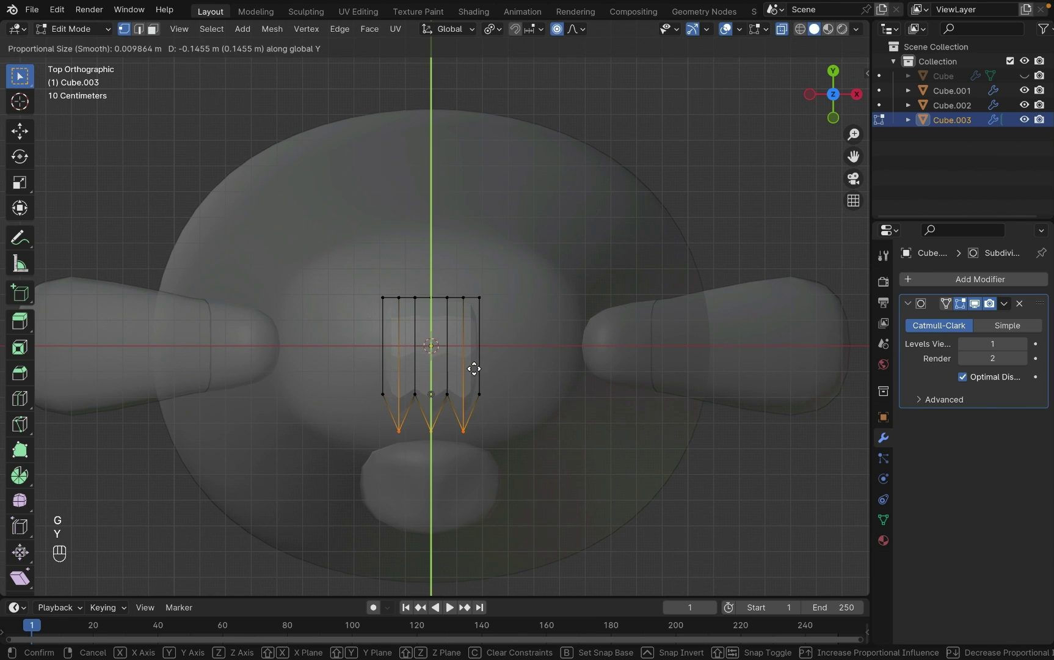
left_click(474, 387)
key("super+z")
key("g")
left_click(385, 437)
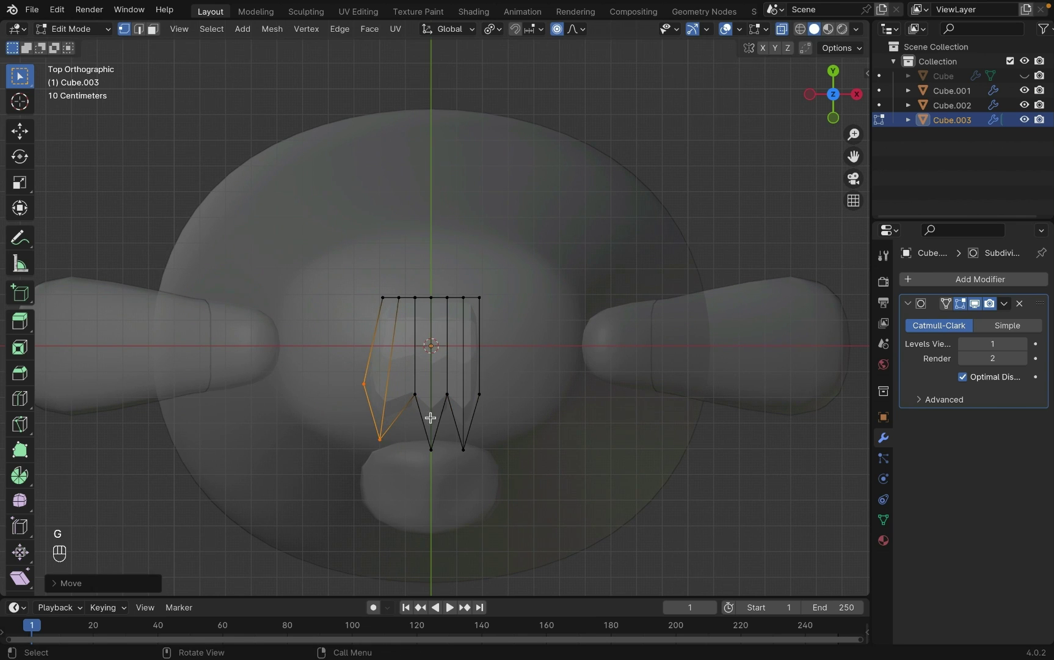
left_click(479, 394)
Step: Spread the right toe vertices outward and apply the Subdivision modifier to the foot
key("g")
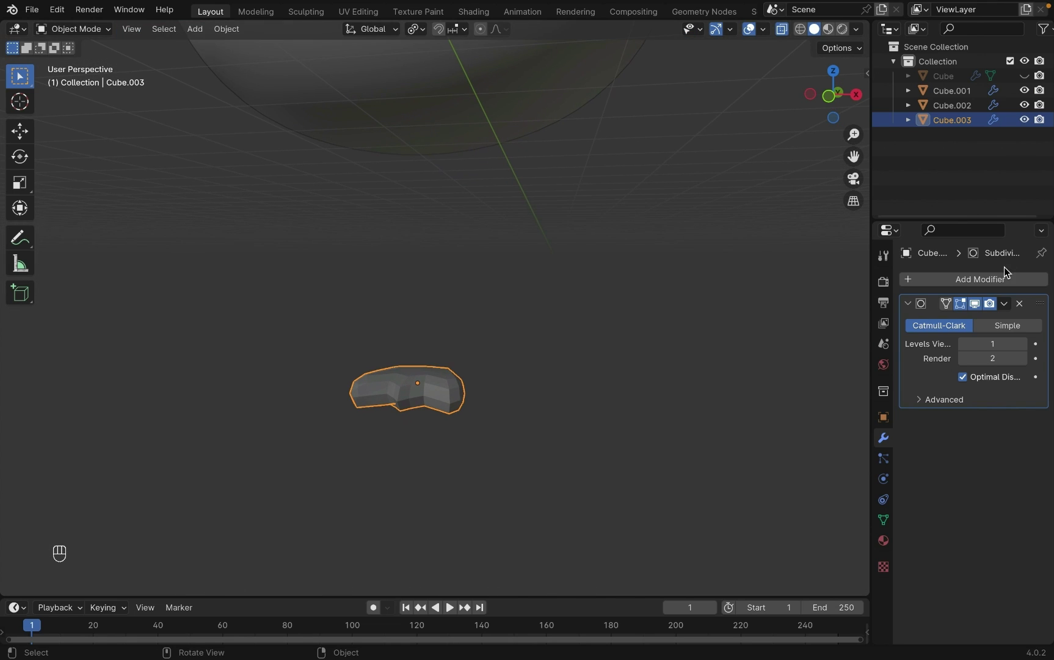
left_click(1004, 304)
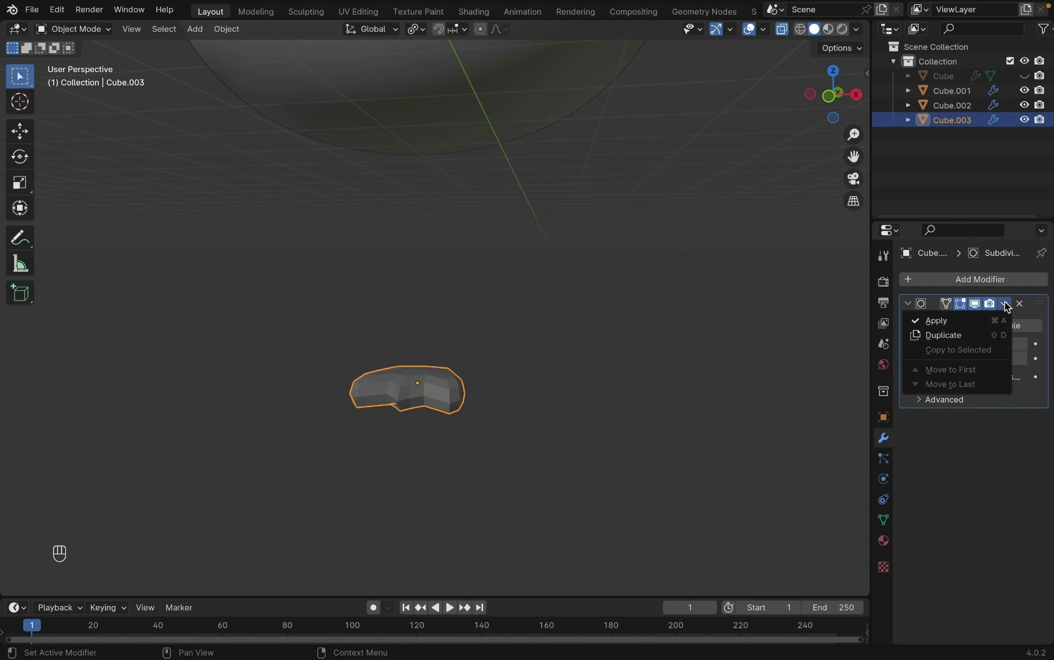
left_click(936, 318)
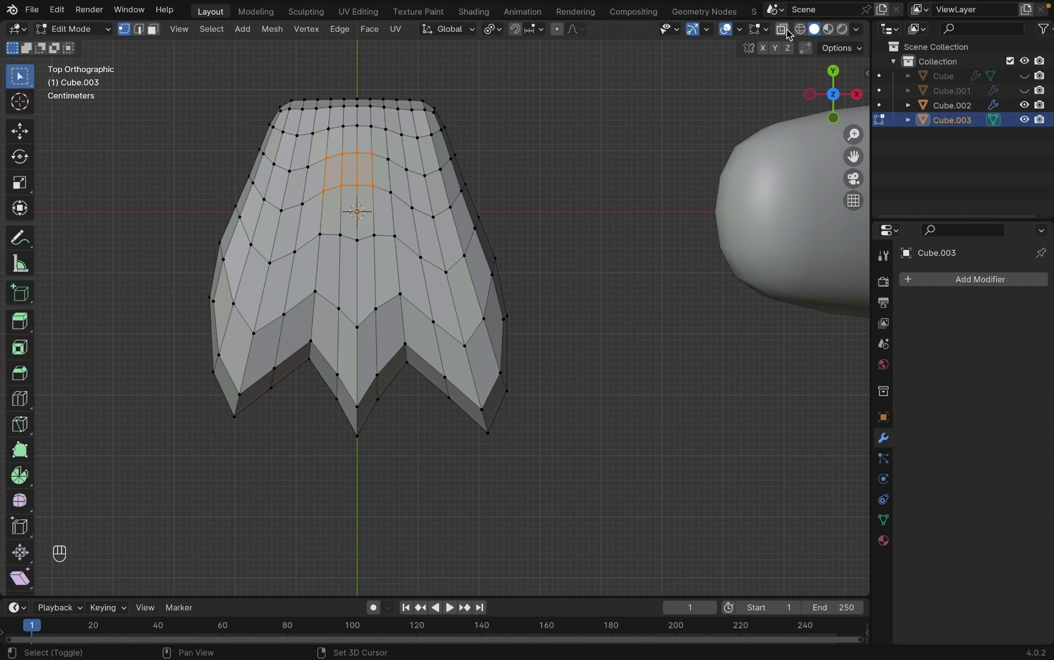
middle_click_drag(349, 193, 396, 240, "shift")
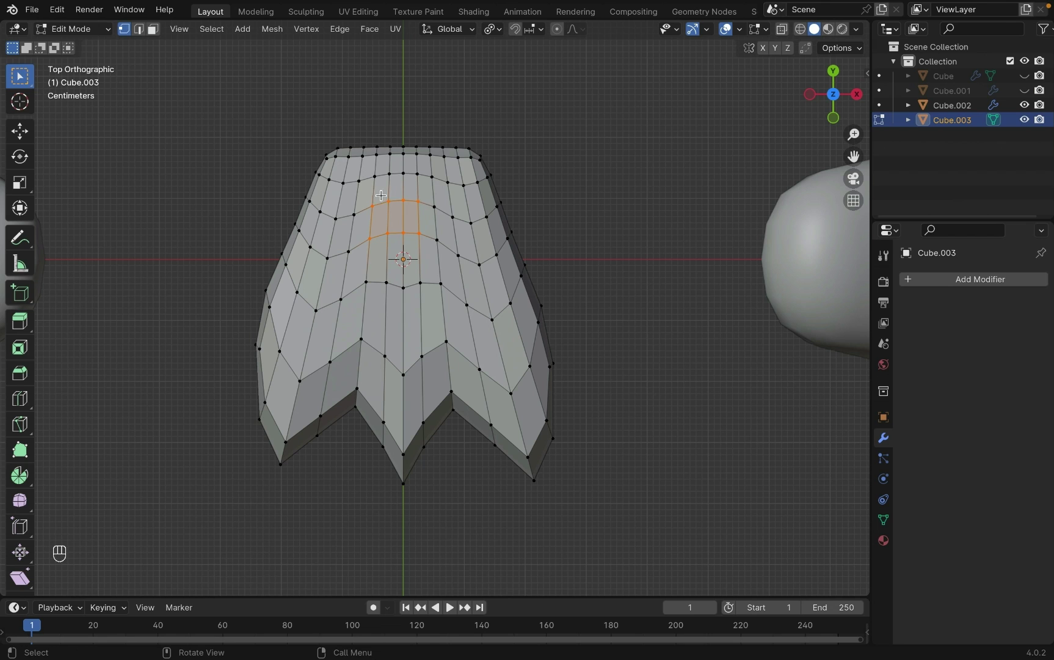
key("x")
left_click(425, 253)
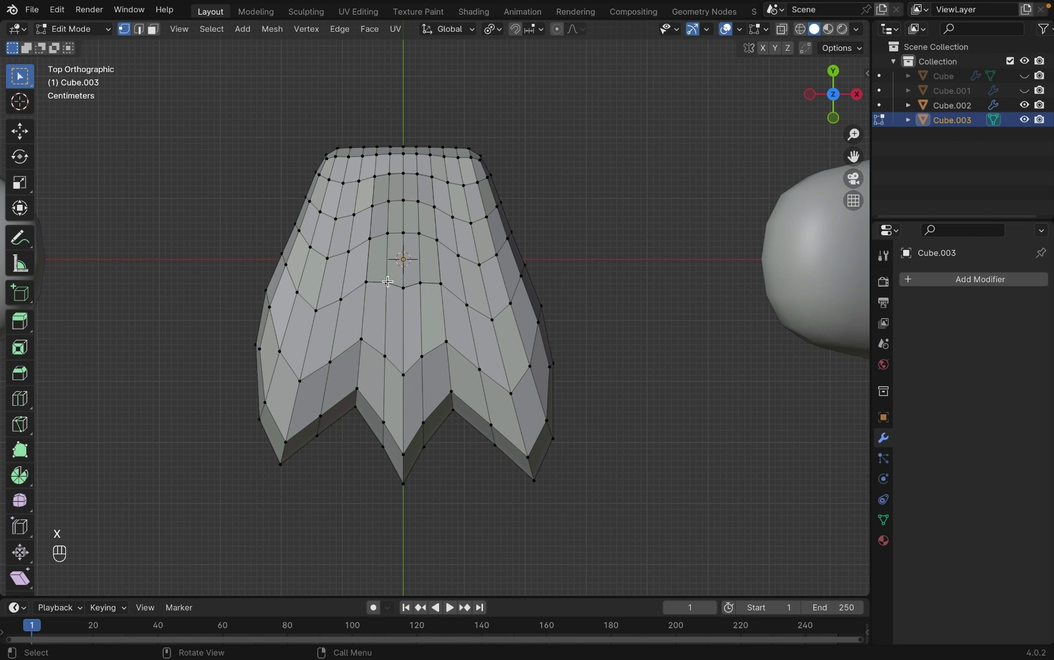
key("super+z")
Step: Shift the selected vertex loop up along Y and add the top vertices to the selection
key("g")
key("y")
left_click(440, 263)
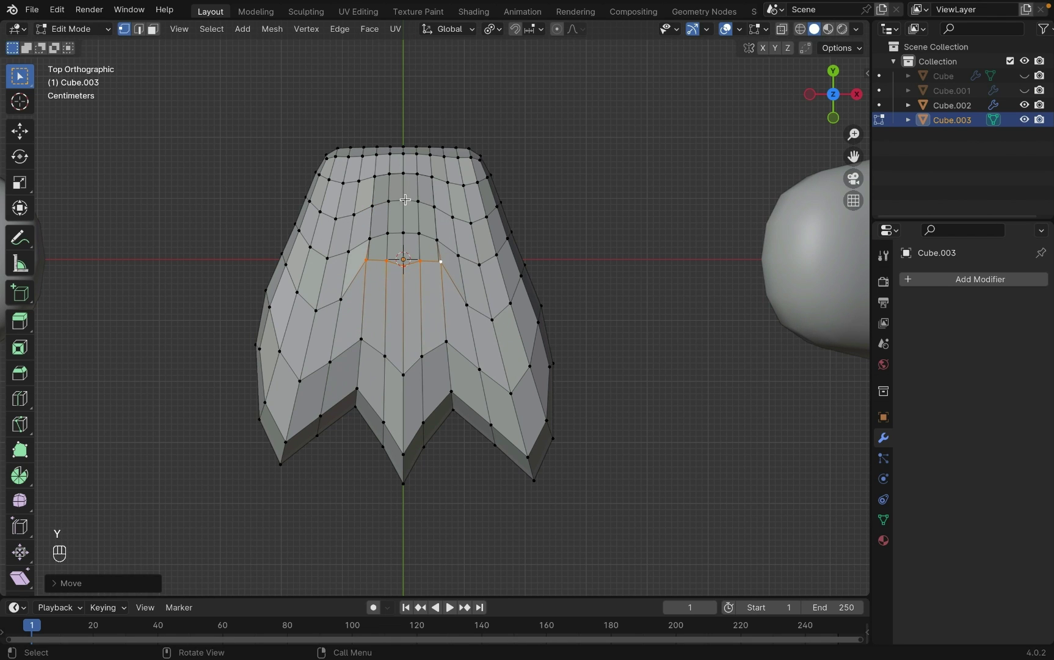
left_click(385, 173, "shift")
middle_click_drag(384, 173, 616, 131)
key("alt+z")
scroll(617, 130, "down", 3)
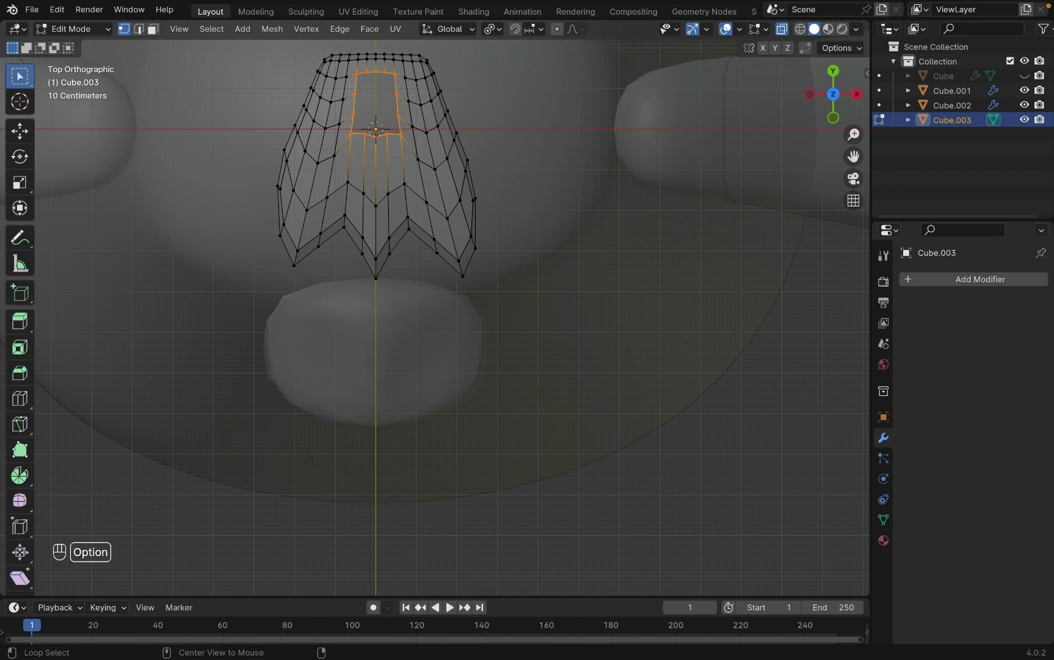
Step: Round the foot's top ring, extrude it up along Z, and lower it to leg height
key("shift+alt+s")
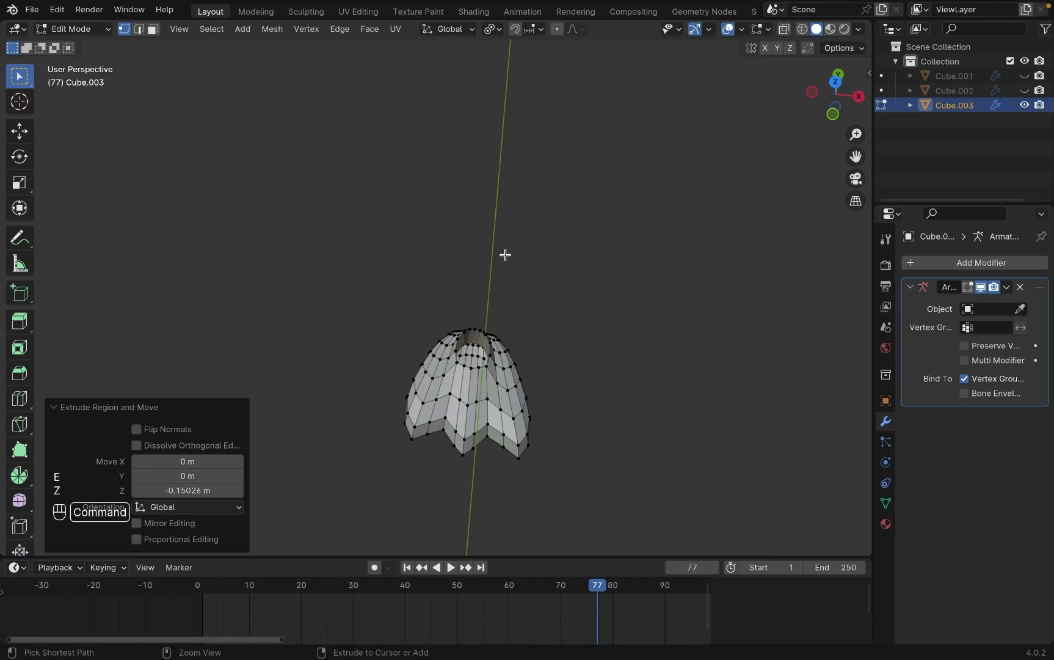
key("super+z")
key("e")
key("z")
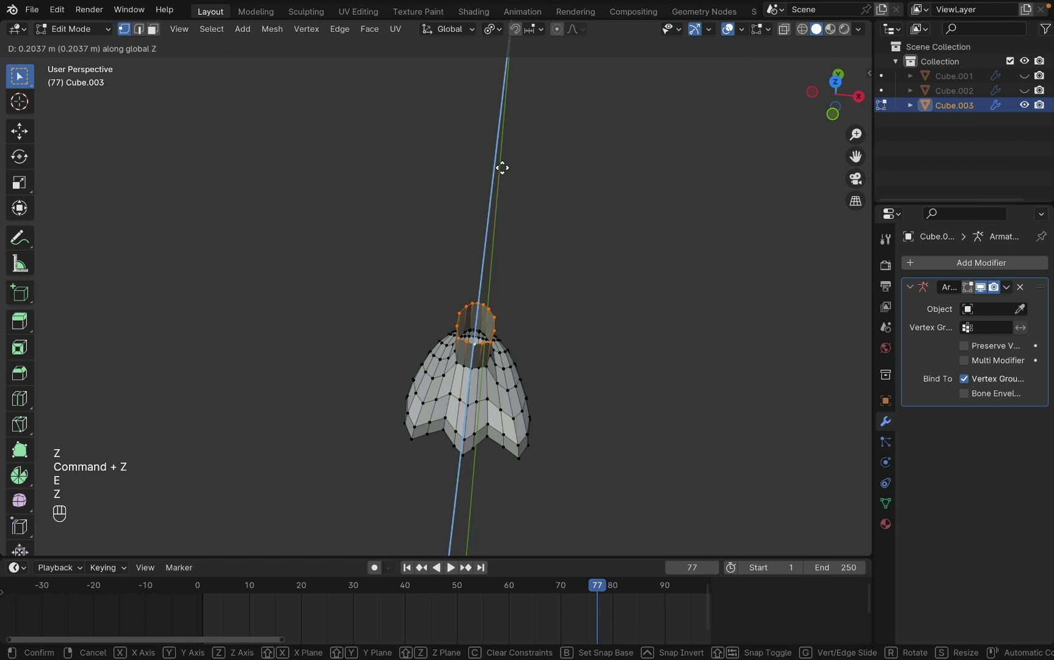
left_click(838, 125)
scroll(838, 125, "down", 2)
left_click(833, 116)
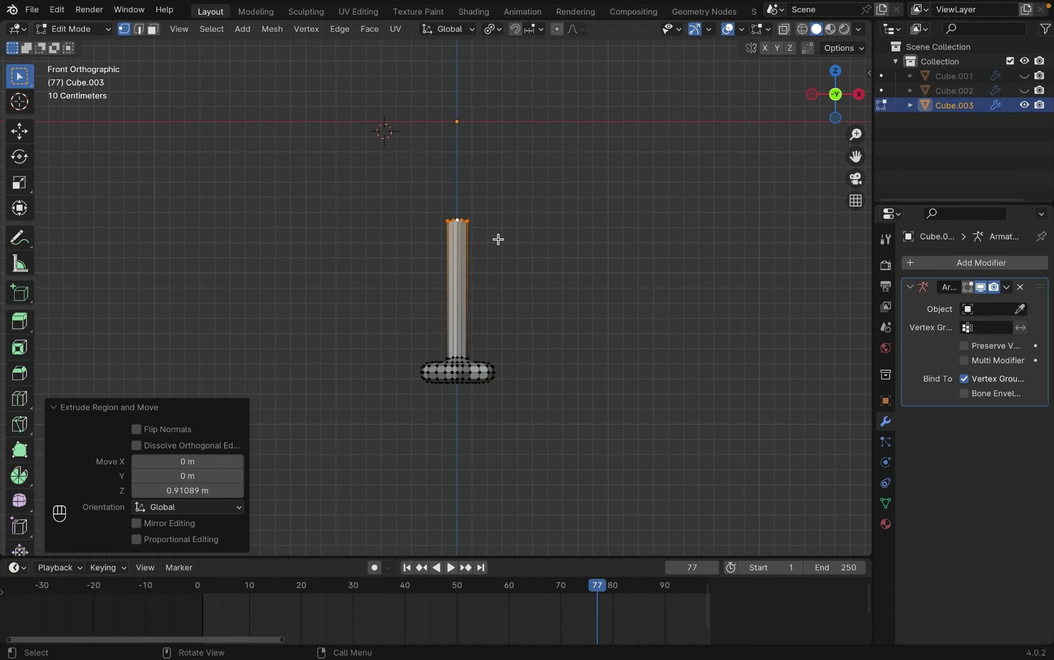
key("g")
key("z")
left_click(500, 329)
Step: Extrude the ring upward twice more so the leg reaches the body
left_click_drag(1024, 75, 1024, 90)
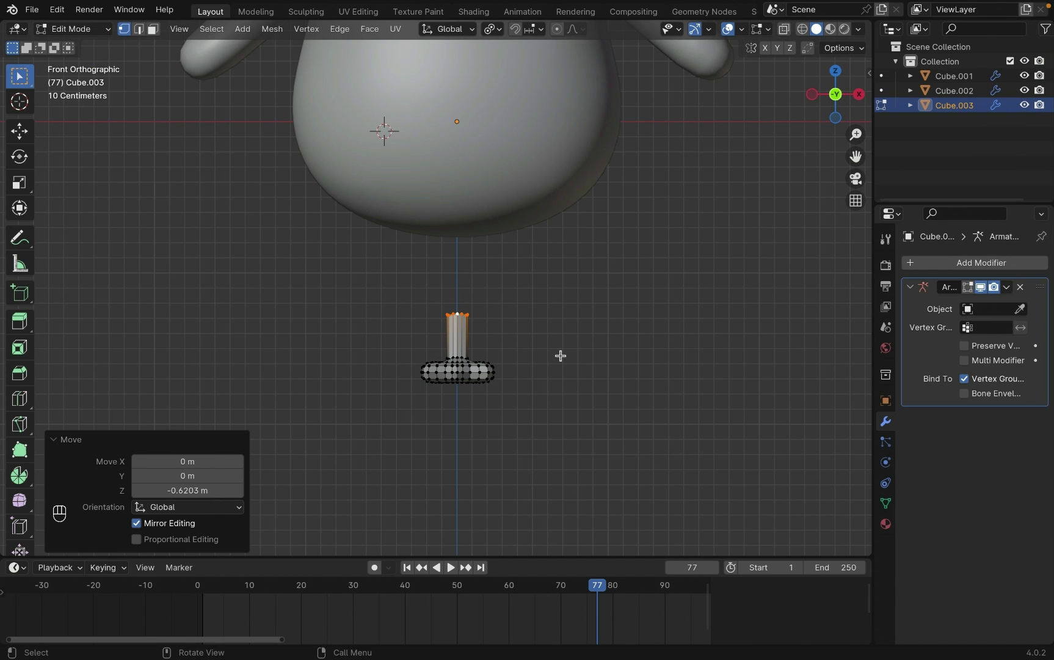
key("e")
key("z")
left_click(560, 323)
key("e")
key("z")
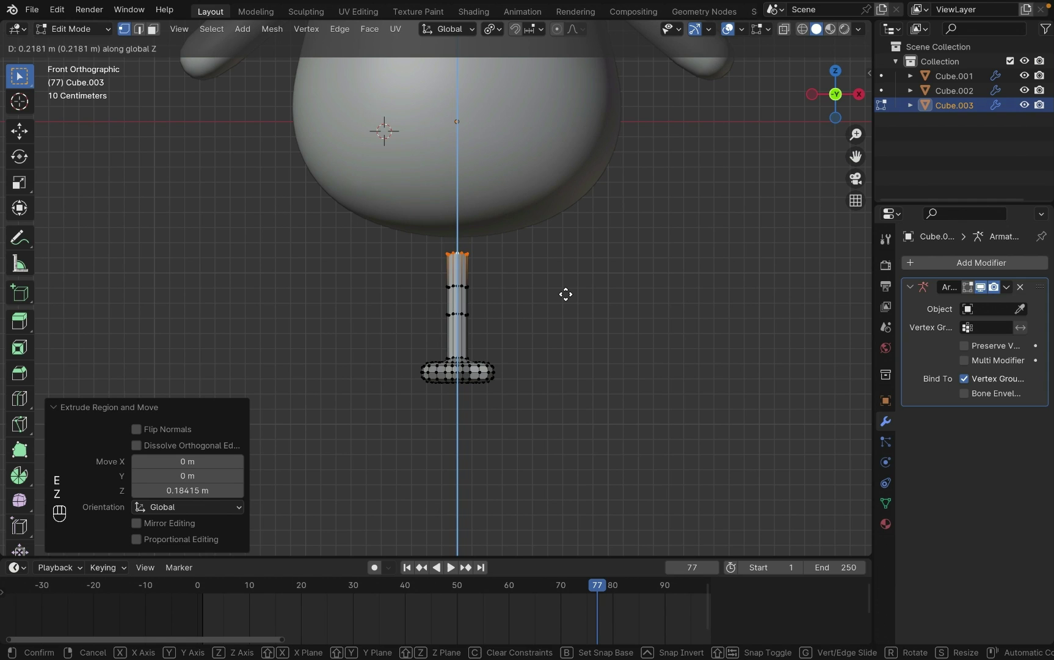
left_click(565, 266)
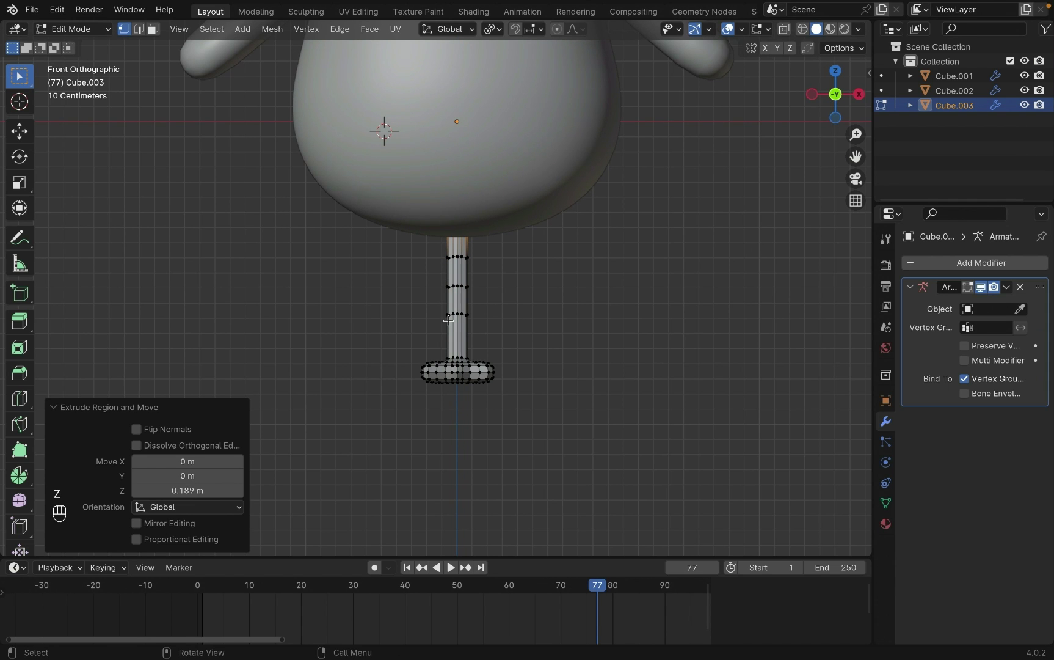
Step: Add a Mirror modifier and move the linked leg sideways to form two legs
key("Tab")
key("Tab")
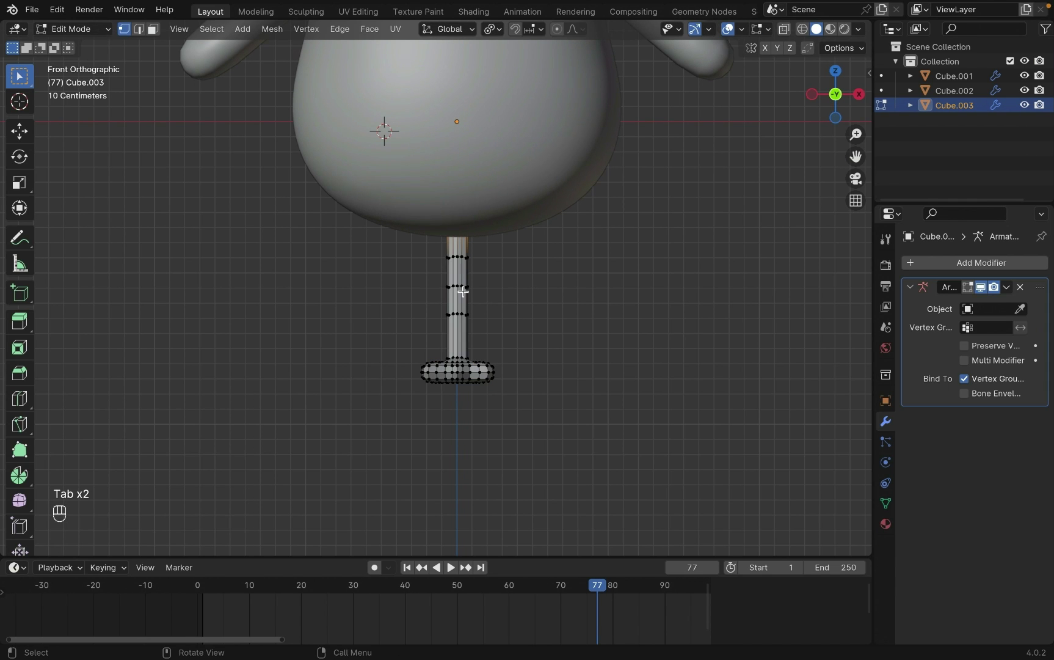
key("a")
left_click(982, 263)
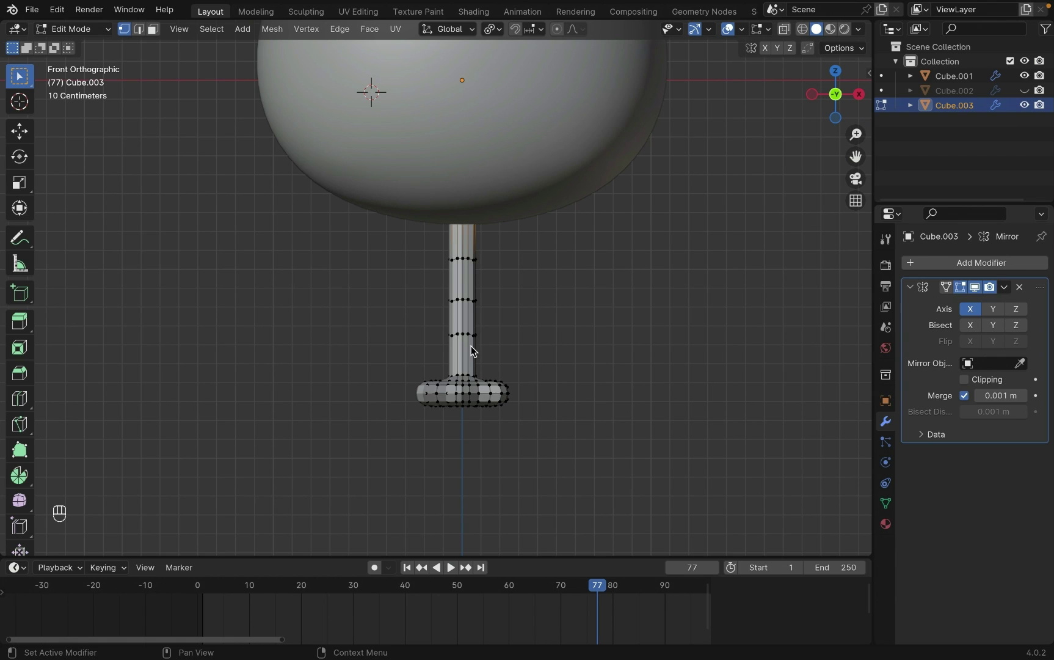
key("l")
key("g")
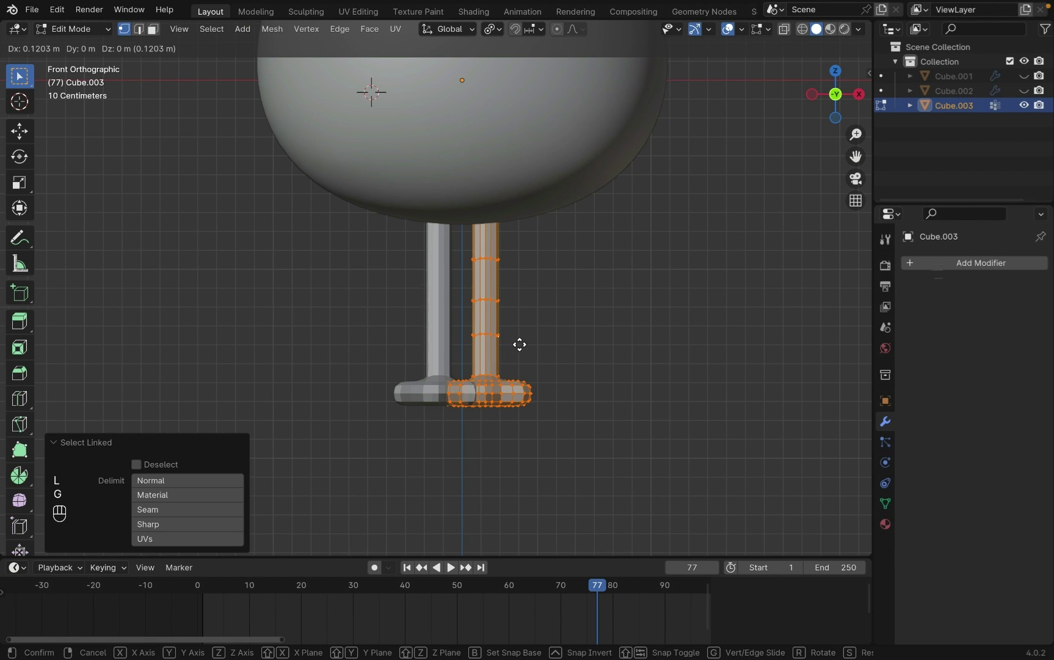
left_click(529, 345)
middle_click_drag(529, 344, 530, 348)
key("Tab")
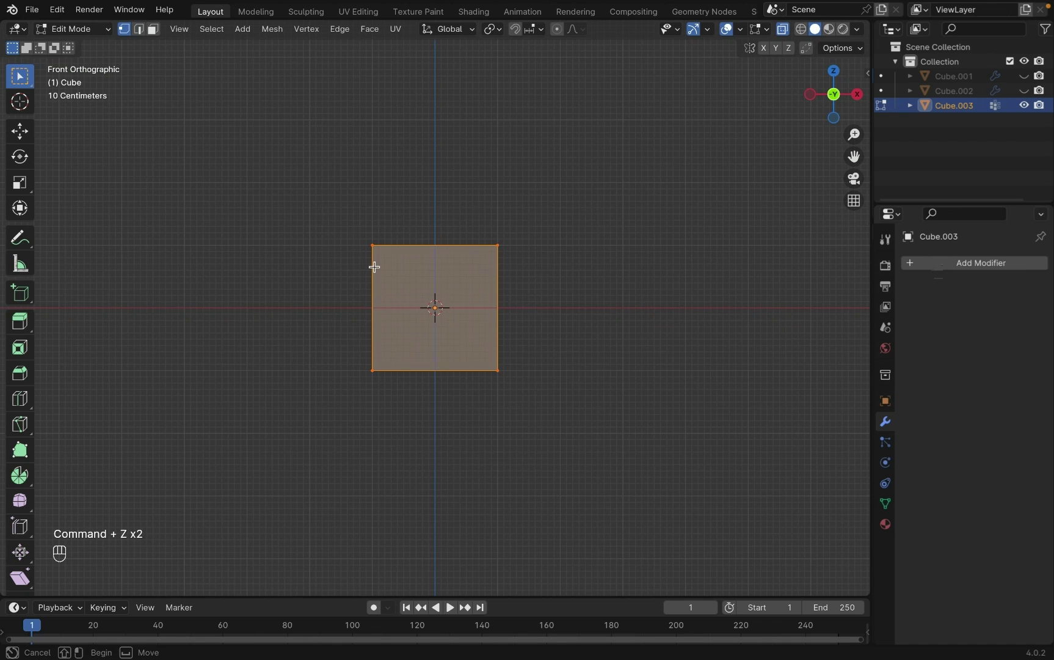
Step: Flatten the cube along Z and widen it into a thin seat slab
key("s")
key("z")
left_click(492, 355)
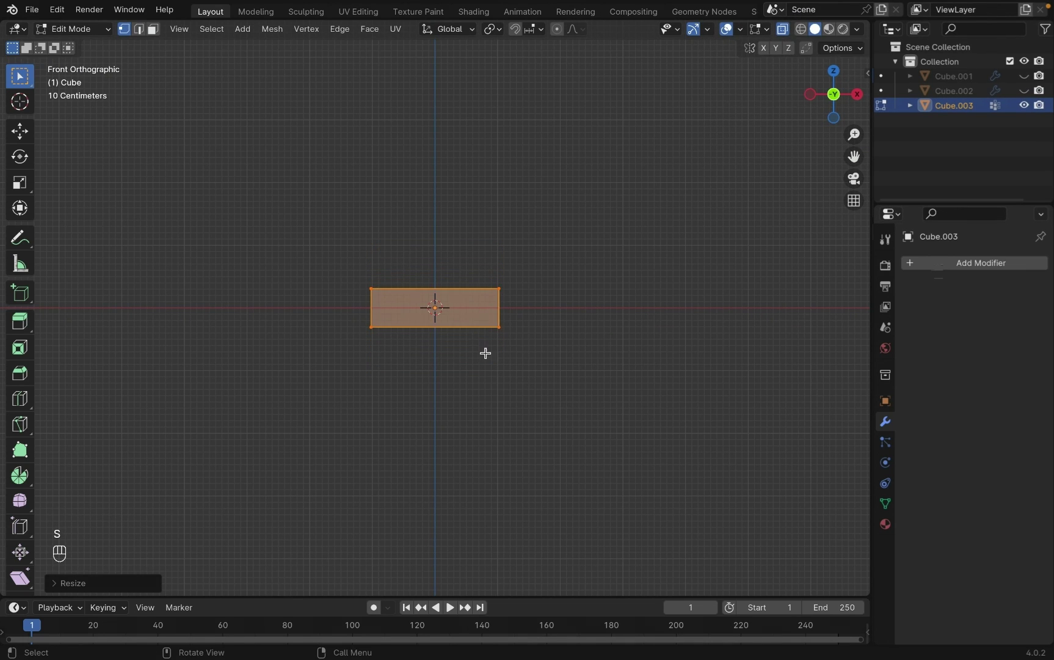
key("s")
left_click(491, 342)
key("s")
key("z")
left_click(468, 318)
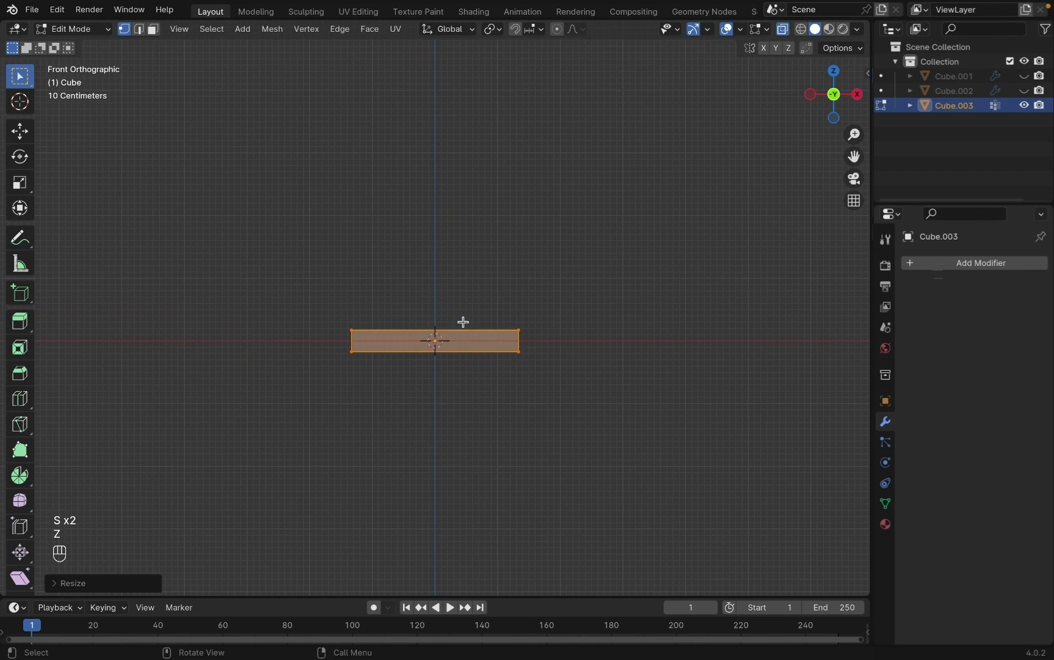
middle_click_drag(386, 313, 407, 322)
Step: Add a cube, thin it along Y and move it to the slab's back edge as the backrest
key("shift+a")
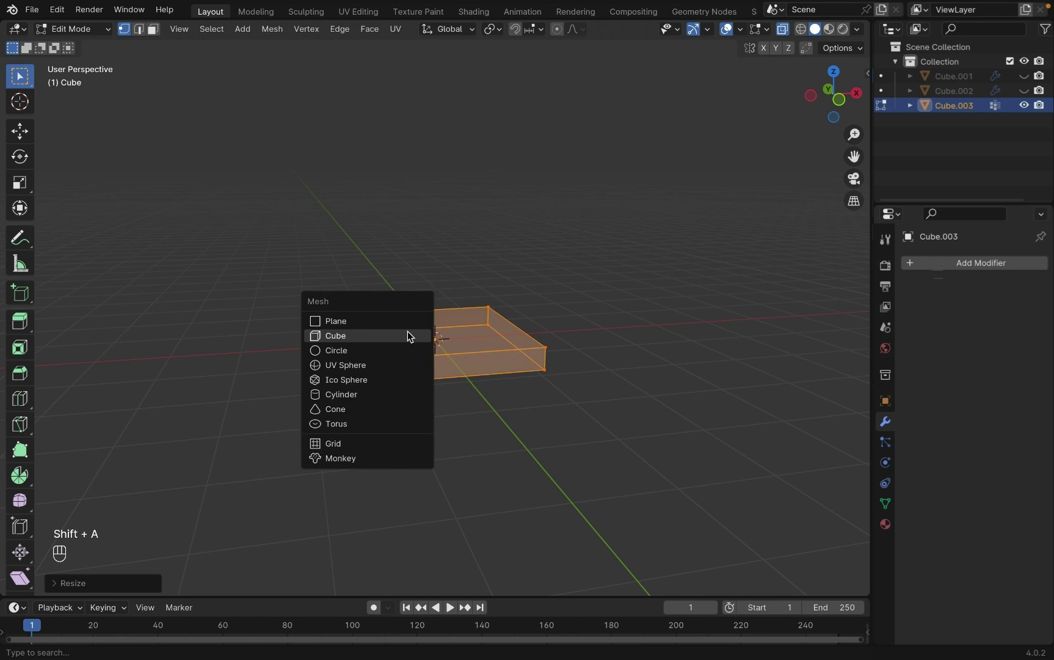
left_click(410, 334)
key("3")
key("1")
left_click(811, 95)
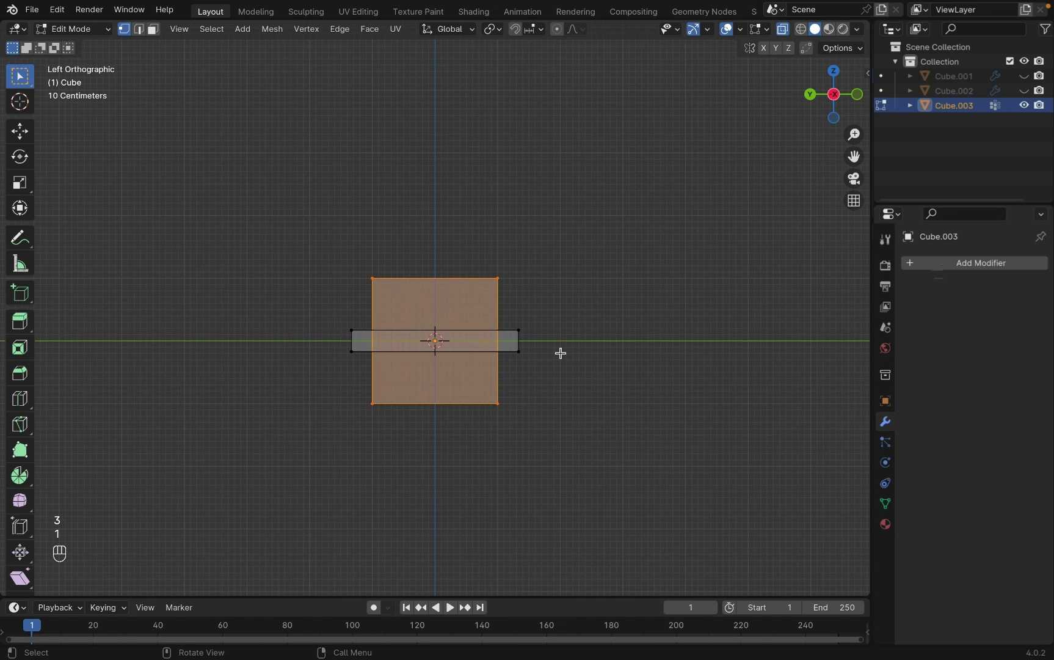
key("s")
key("y")
left_click(455, 345)
key("g")
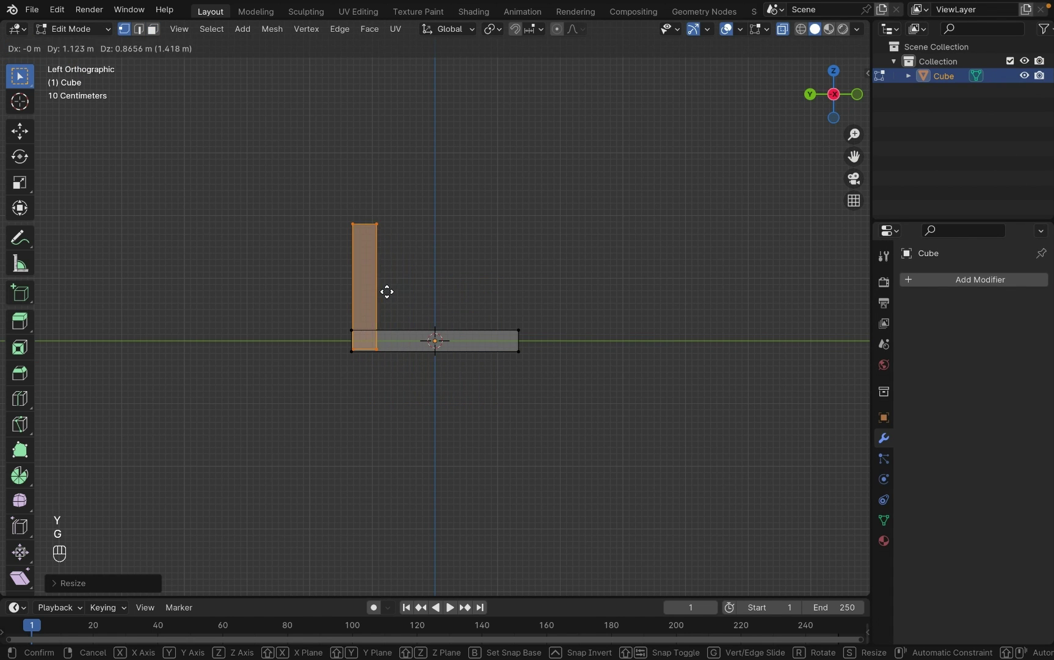
left_click(389, 293)
Step: Widen the backrest along X in front view
left_click(857, 94)
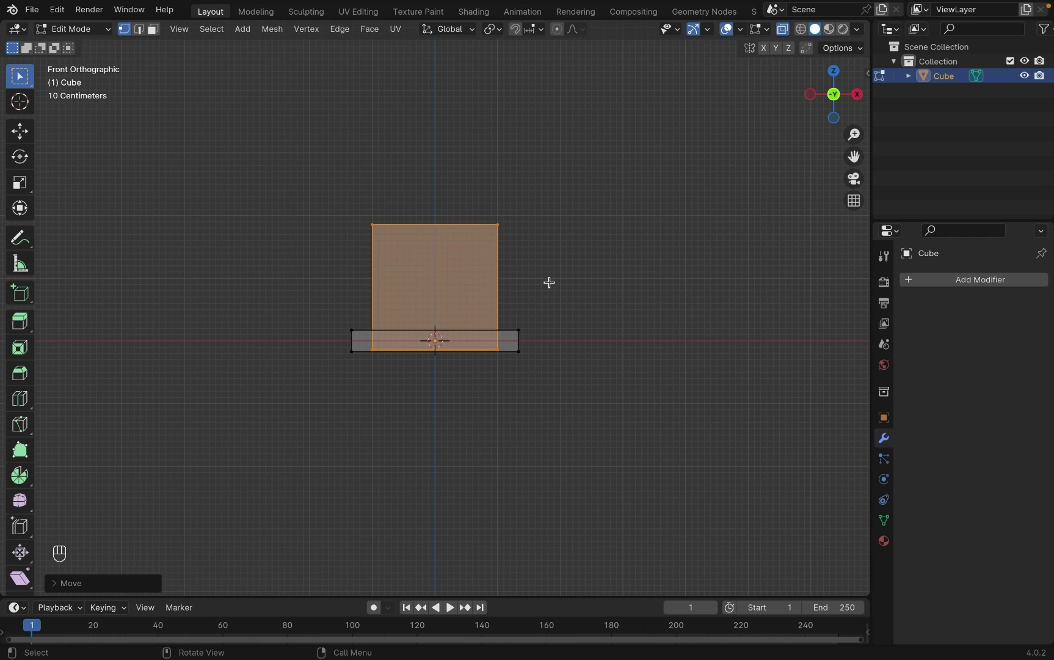
key("s")
key("x")
left_click(577, 285)
Step: Add a tall armrest pillar on the right and duplicate it to the left along X
key("shift+a")
left_click(489, 334)
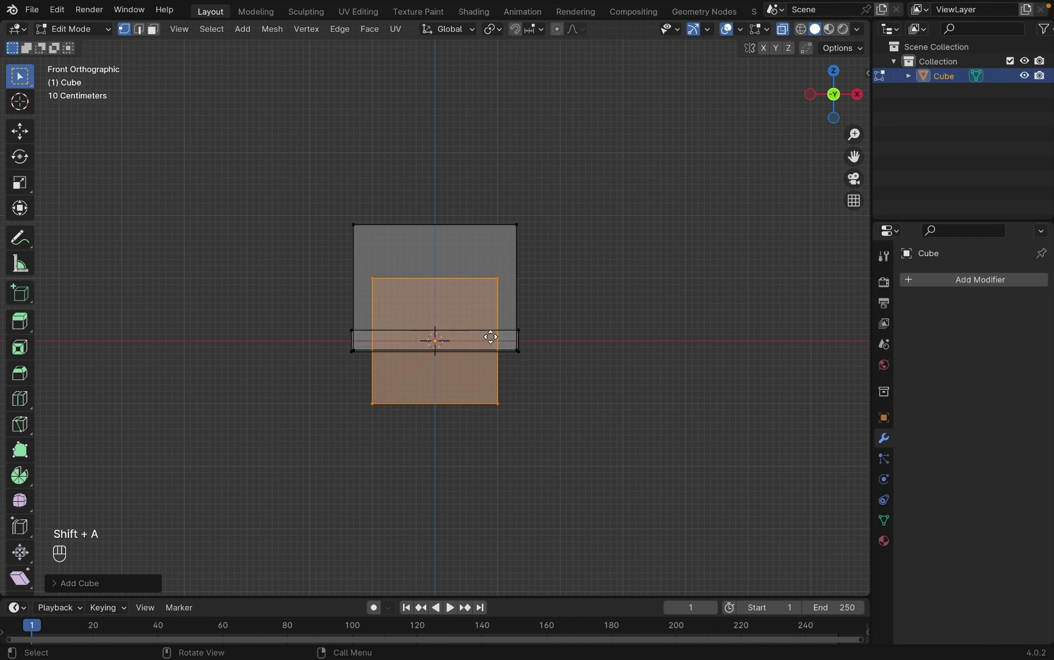
key("g")
left_click(531, 306)
key("s")
key("z")
left_click(582, 331)
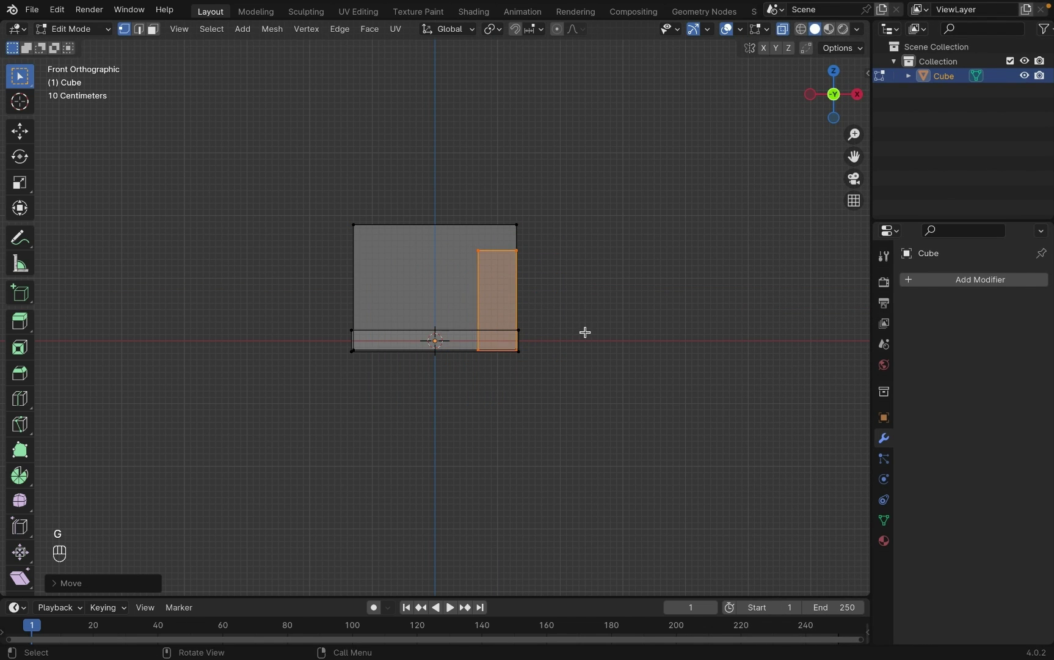
key("shift+d")
key("x")
left_click(454, 332)
Step: Narrow the seat slab along X and adjust its height
left_click(353, 330)
key("l")
key("s")
key("x")
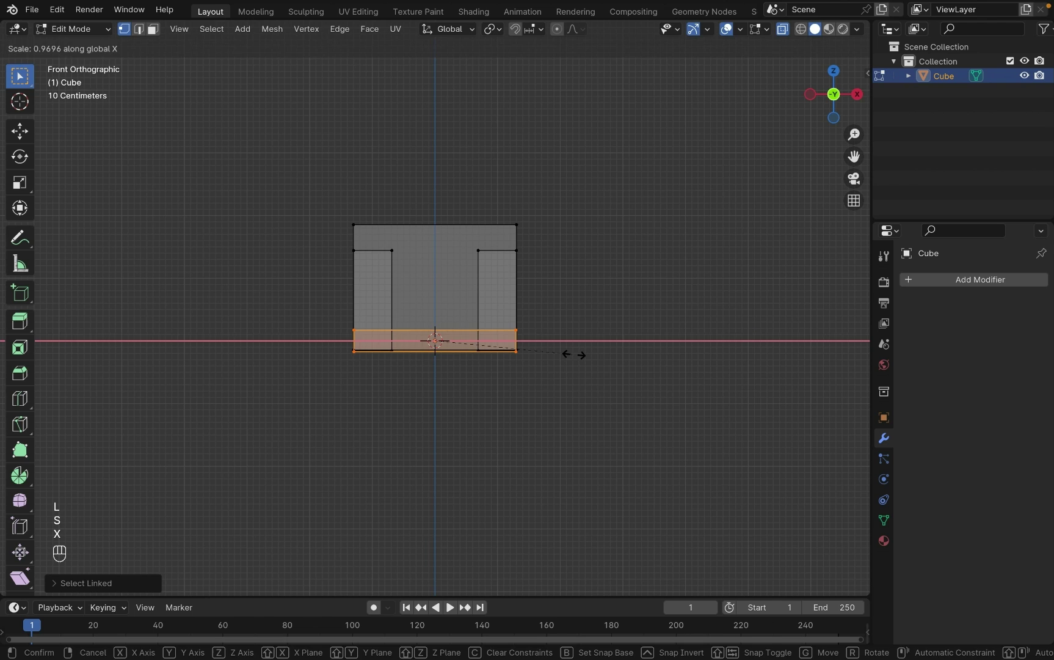
left_click(568, 354)
key("g")
key("z")
left_click(574, 353)
key("Tab")
key("Tab")
middle_click_drag(574, 353, 536, 275)
Step: Make both armrest pillars deeper along Y and shift them in depth
key("l")
key("l")
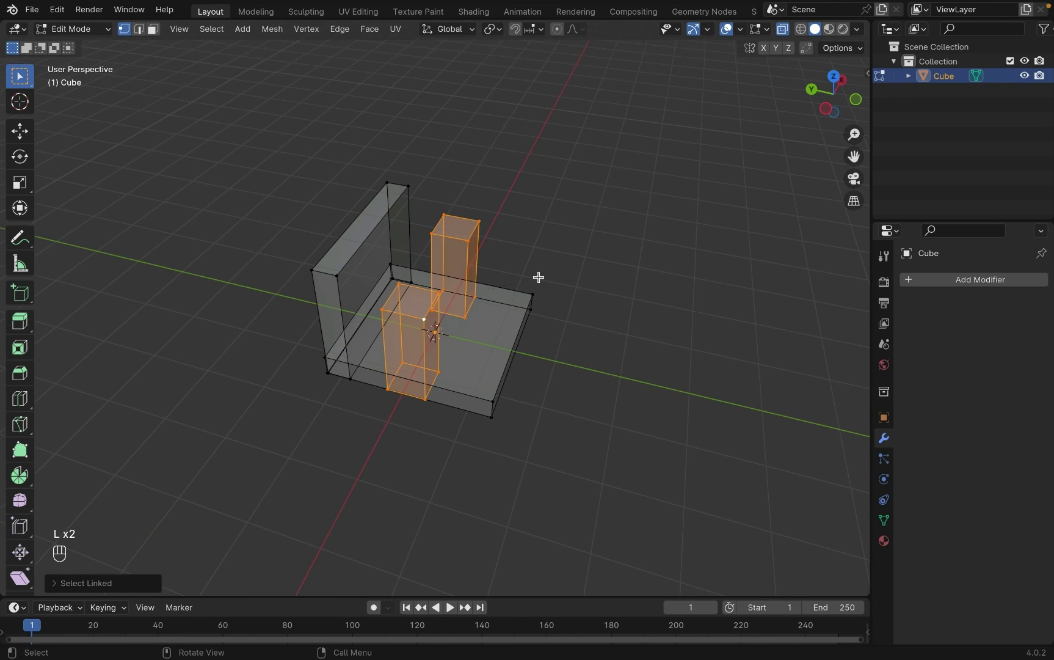
key("s")
key("y")
left_click(633, 369)
middle_click_drag(633, 369, 609, 372)
key("g")
key("y")
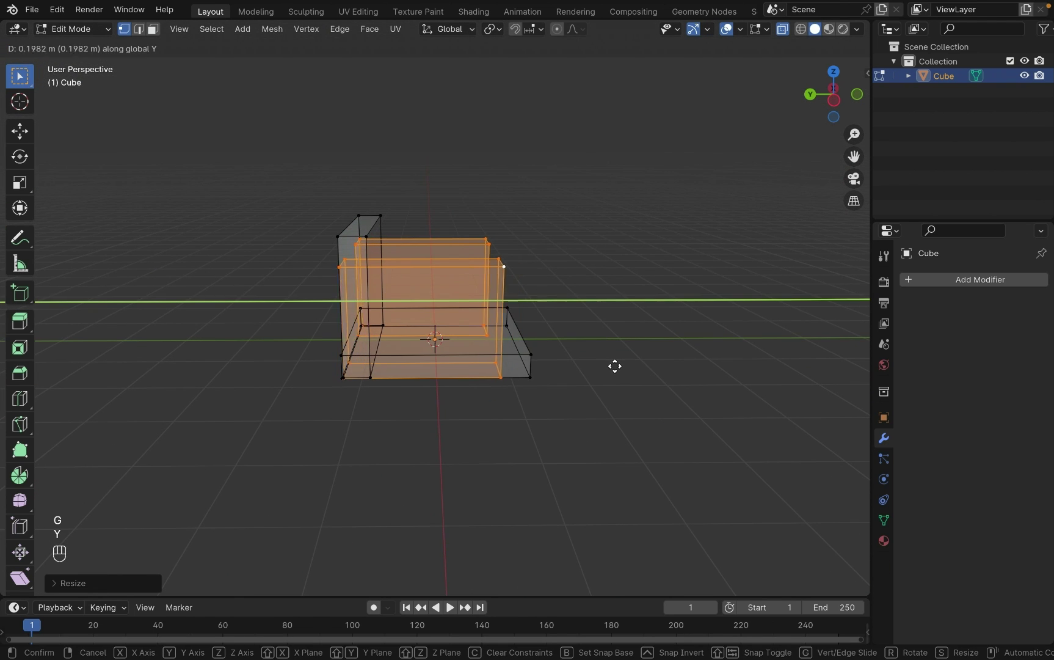
left_click(529, 357)
Step: Move the seat slab's front end along Y until flush with the pillars
left_click(528, 358)
key("l")
left_click(507, 320, "alt")
key("g")
key("y")
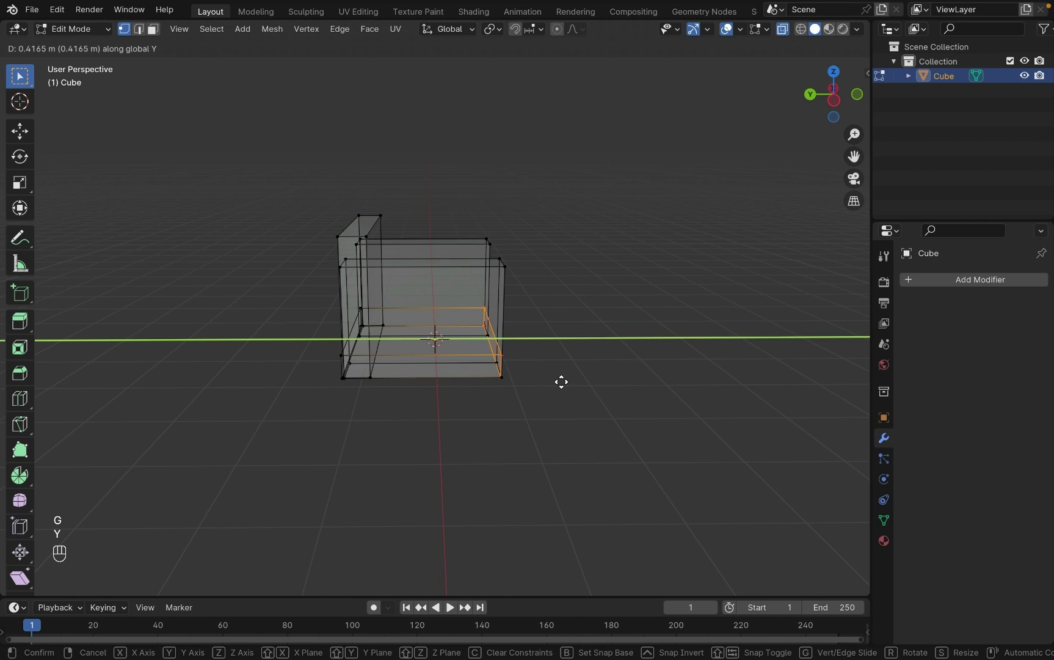
left_click(560, 382)
middle_click_drag(329, 212, 342, 235)
key("KP_1")
Step: Try a loop cut across the backrest, then undo it
key("ctrl+r")
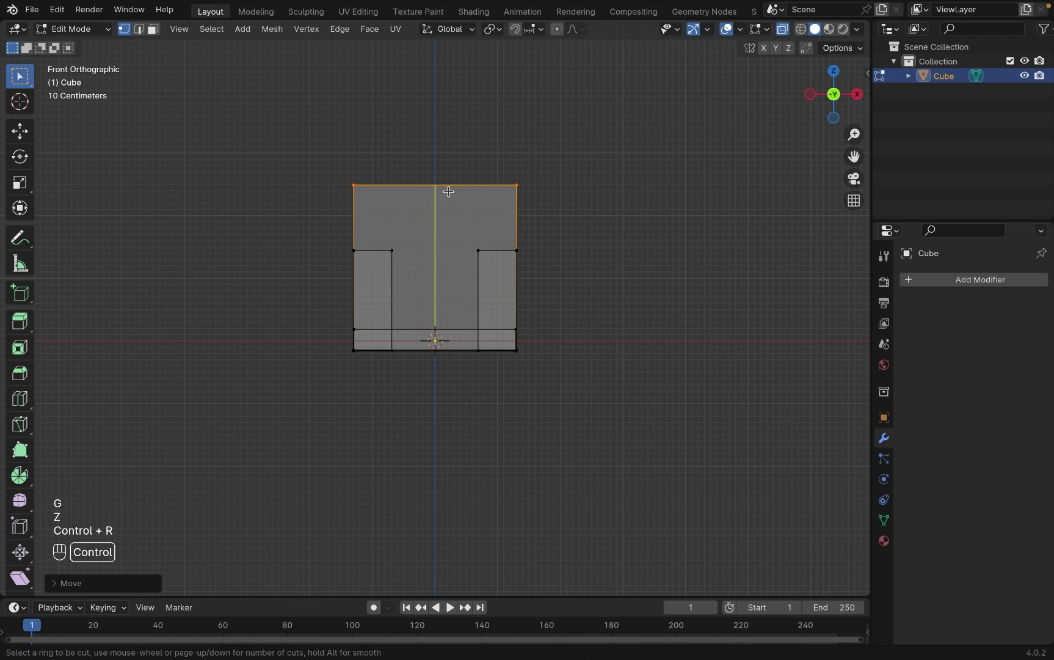
middle_click_drag(447, 188, 447, 189)
left_click(448, 189)
right_click(449, 191)
key("super+z")
Step: Add seven evenly spaced vertical loop cuts across the backrest
key("ctrl+r")
scroll(433, 198, "up", 6)
left_click(435, 198)
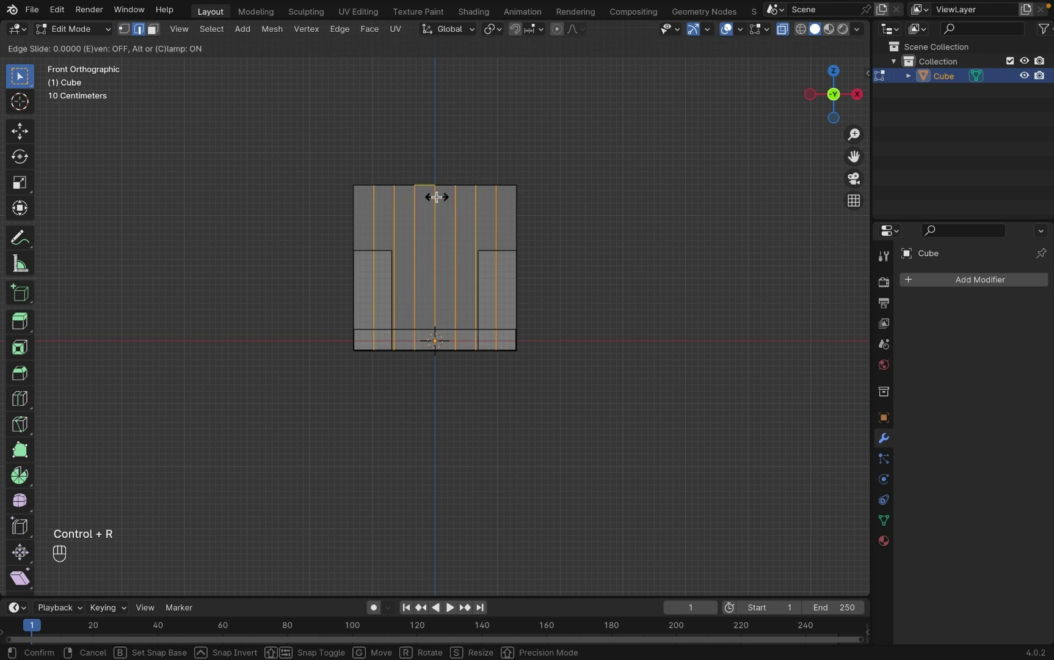
right_click(497, 189)
left_click(496, 185)
key("super+z")
Step: With proportional editing on, raise the backrest's top-centre vertex along Z
left_click(435, 184)
key("o")
key("g")
key("z")
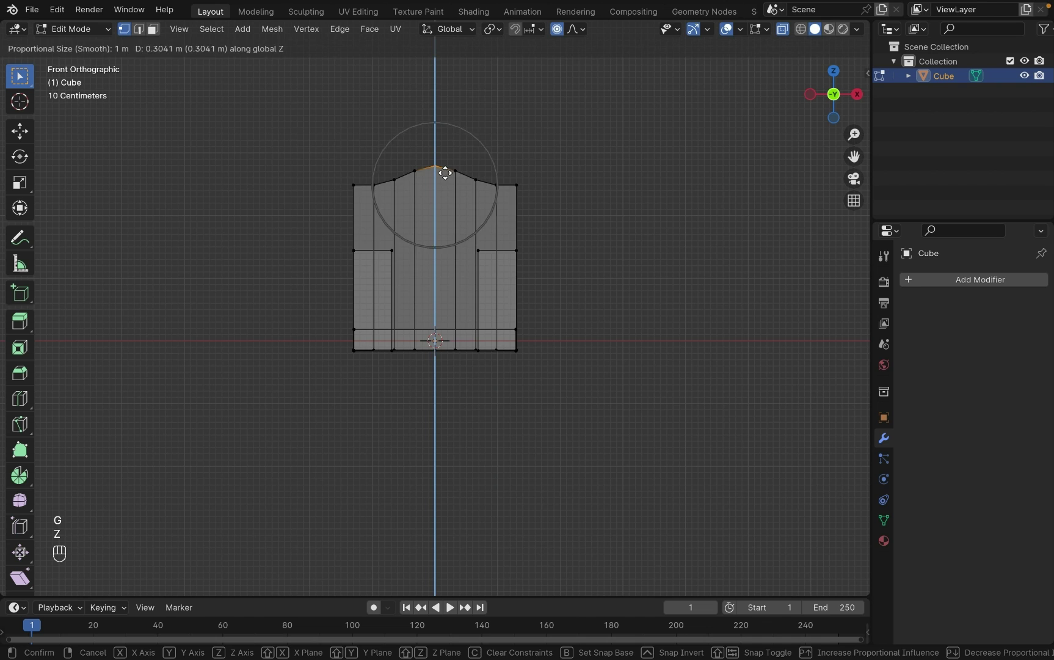
left_click(446, 172)
Step: Lower both top corner vertices along Z to round the arch
left_click(517, 185)
key("g")
key("z")
key("super+z")
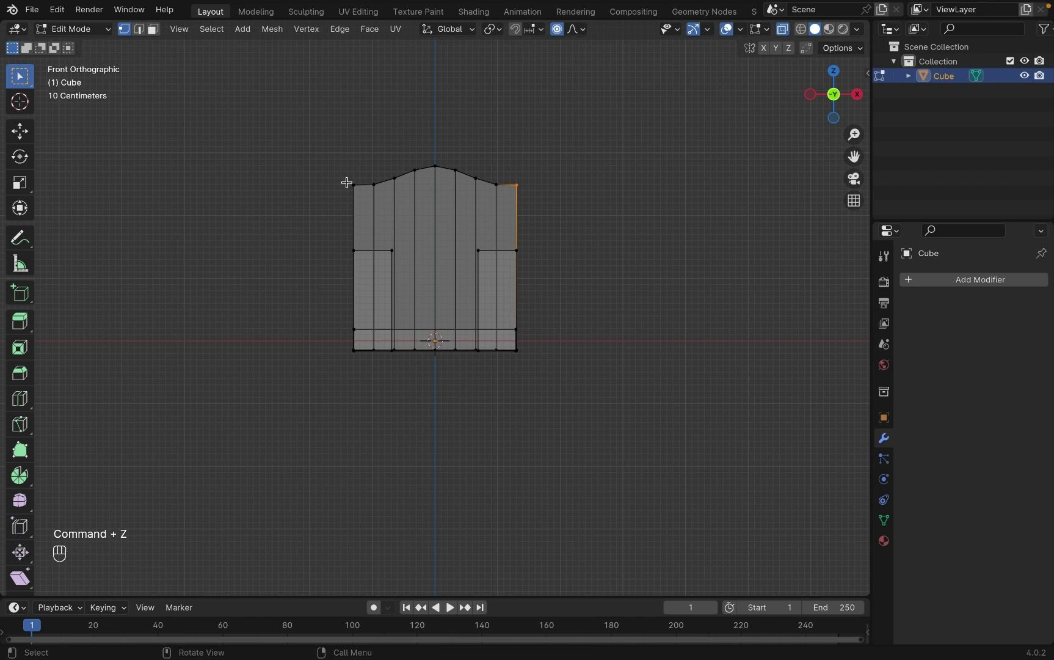
left_click(354, 184, "shift")
key("g")
key("z")
left_click(536, 226)
Step: Adjust the top vertices beside the centre, then start selecting the chair's outer edges
left_click(415, 170)
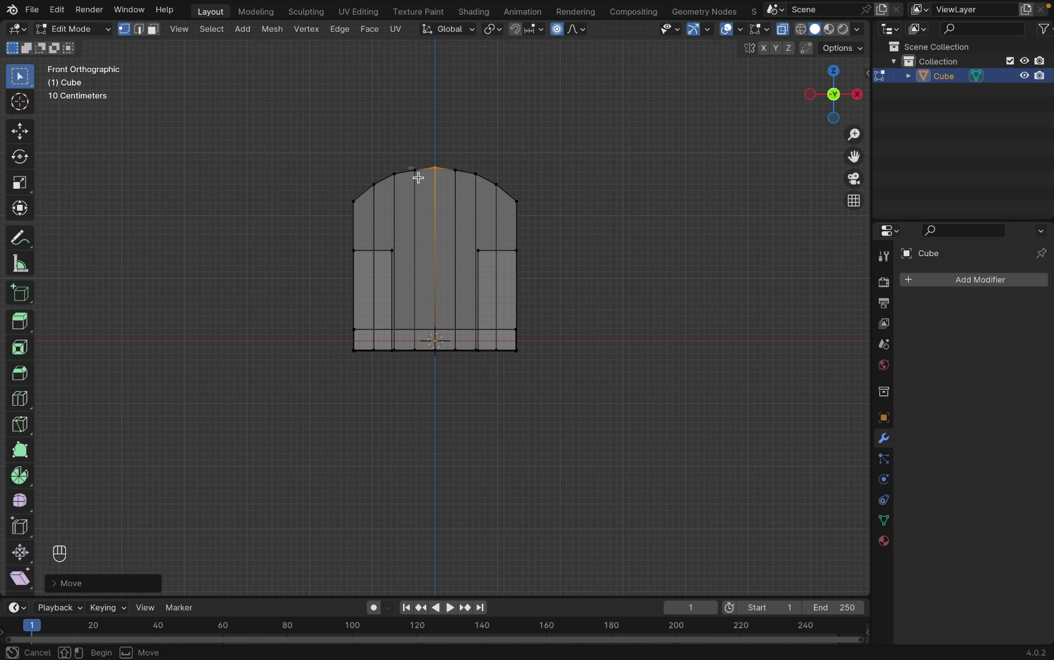
left_click(455, 170, "shift")
key("g")
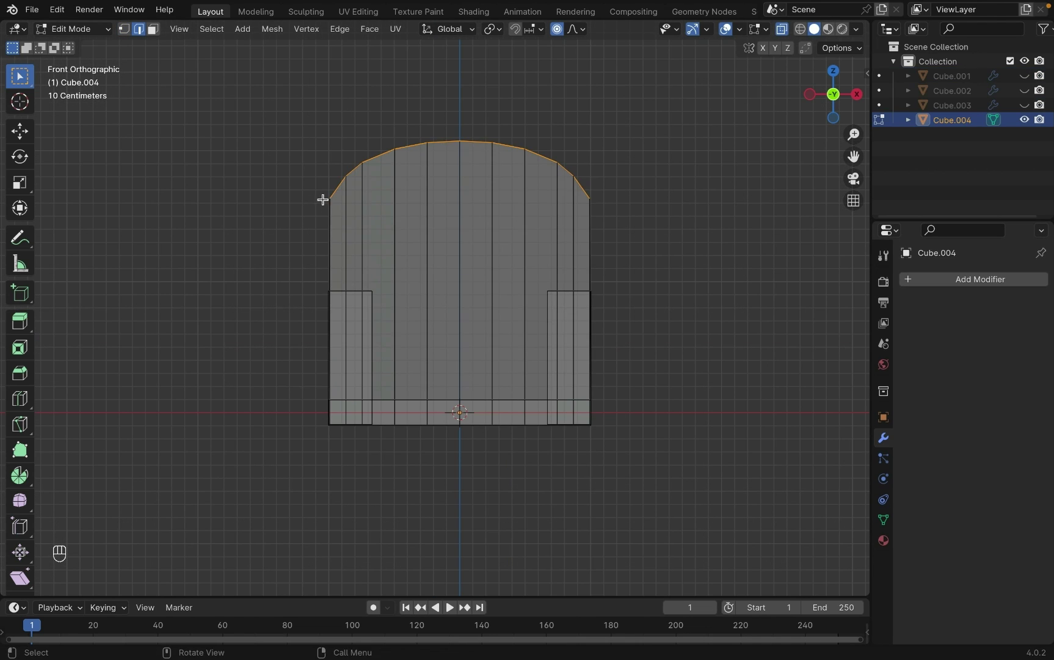
left_click(328, 256, "shift")
left_click(360, 291, "shift")
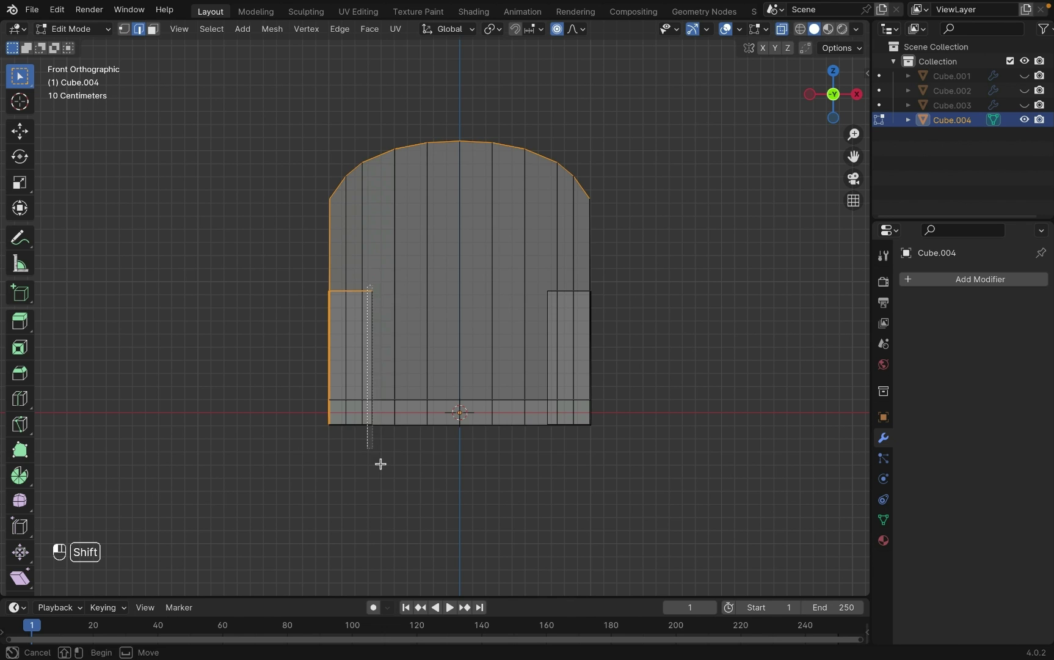
Step: Select the remaining outer edges of both arms and the chair sides
left_click(372, 391, "shift")
left_click_drag(320, 416, 663, 487, "shift")
key("super+z")
left_click(590, 256, "shift")
left_click(548, 342, "shift")
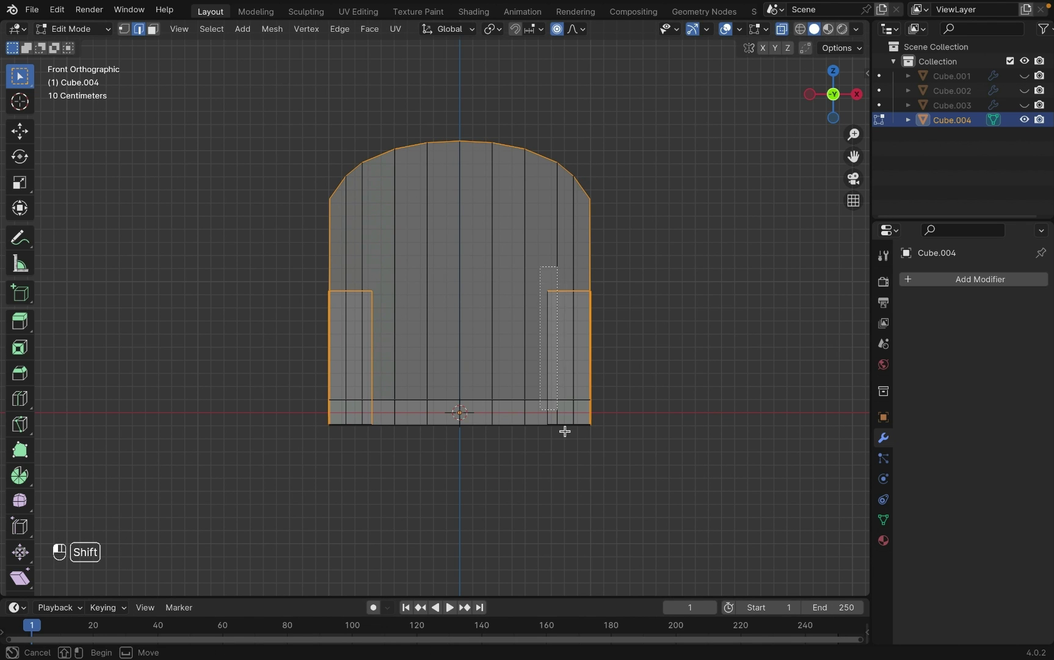
left_click(558, 422, "shift")
Step: Bevel the selected edges with 2 segments and 0.0888 m width, then return to Object Mode
key("ctrl+b")
middle_click_drag(316, 383, 2, 386)
left_click(569, 370)
left_click(71, 583)
left_click(239, 372)
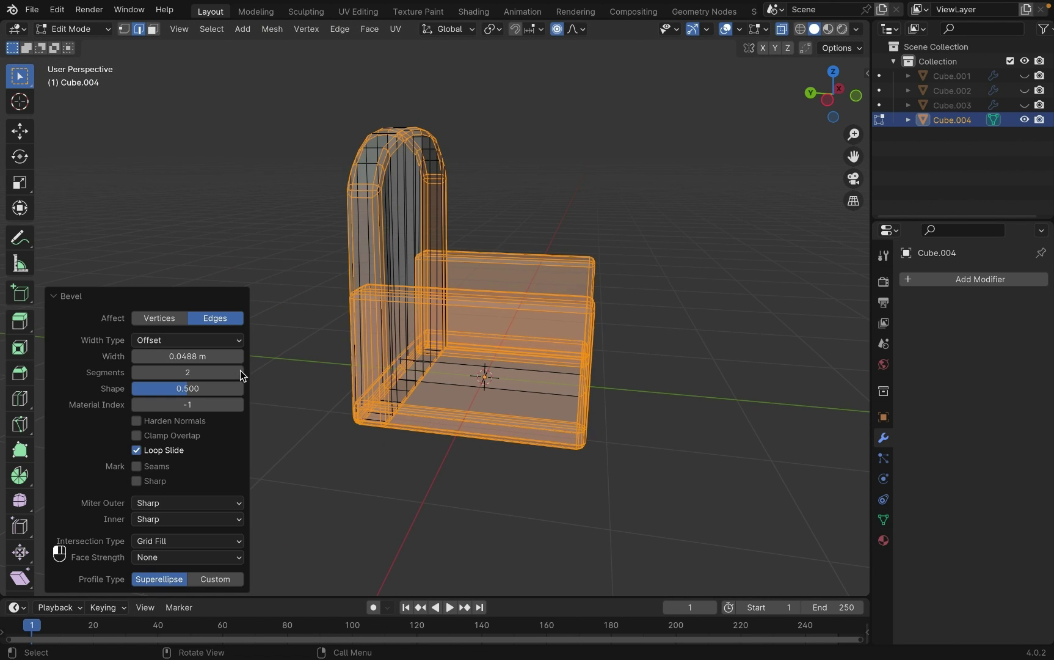
left_click(784, 29)
middle_click_drag(733, 134, 641, 133)
left_click_drag(187, 356, 220, 357)
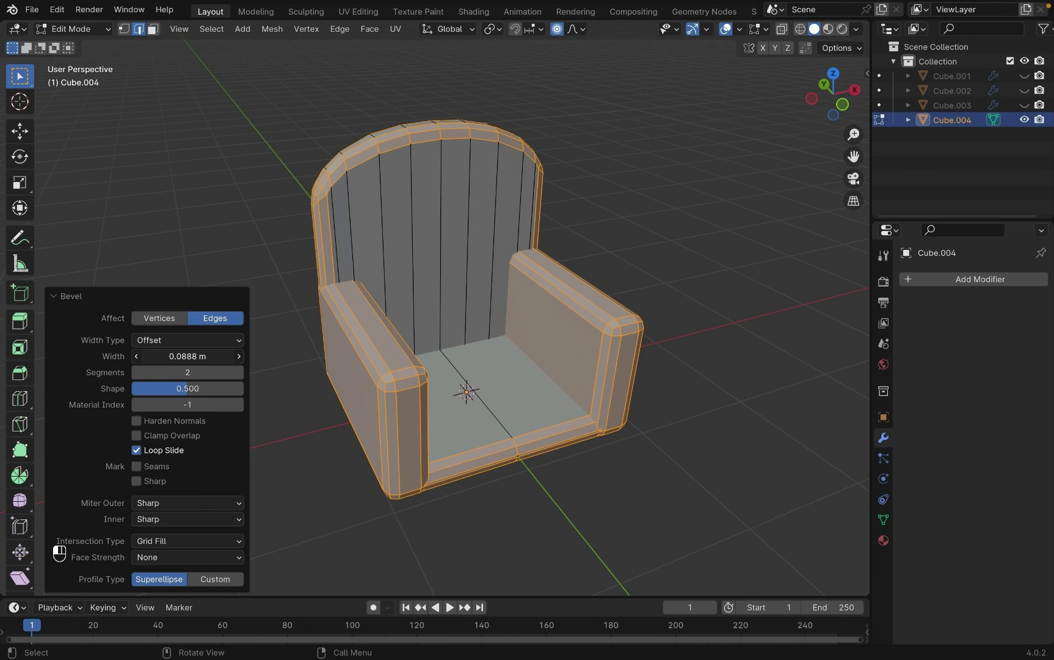
middle_click_drag(239, 374, 312, 220)
key("Tab")
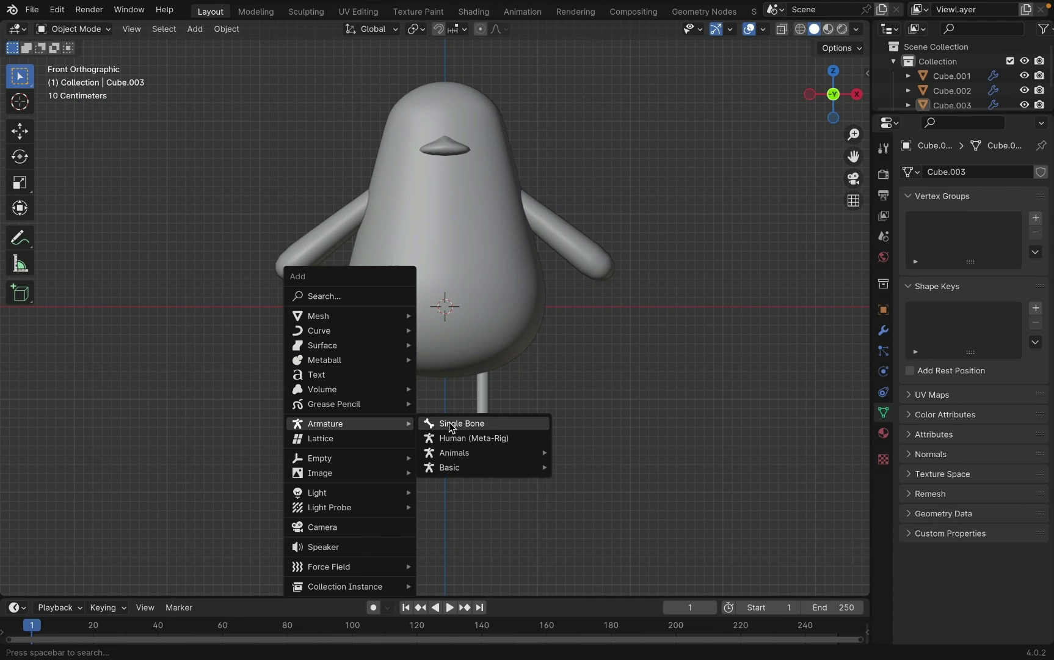
Step: Add a single-bone armature and position the bone vertically inside the penguin's lower body
left_click(458, 425)
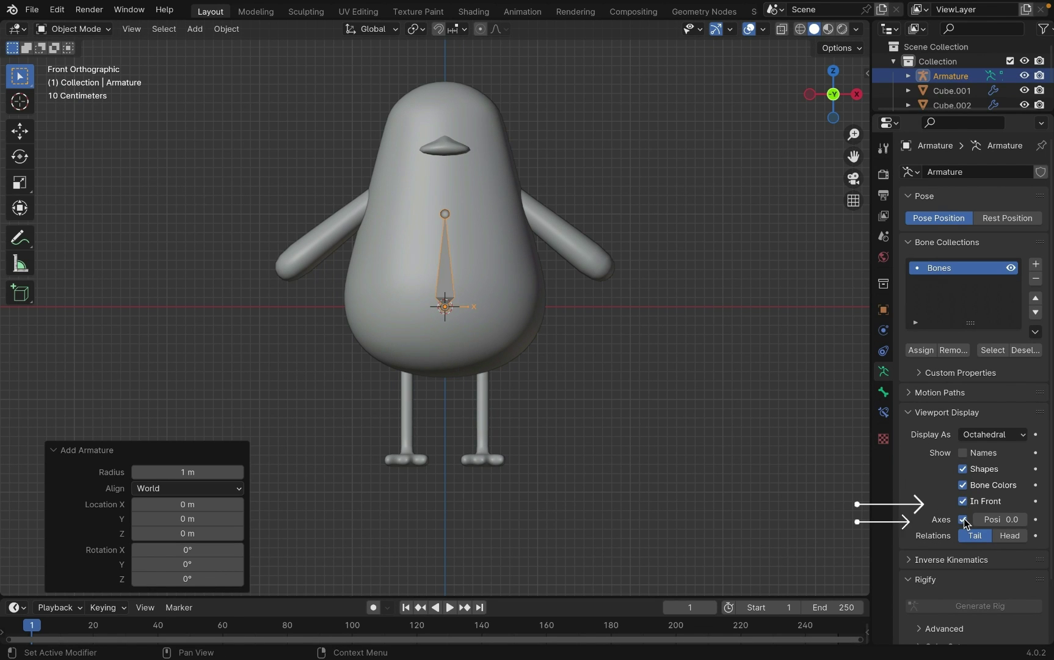
key("Tab")
key("g")
key("z")
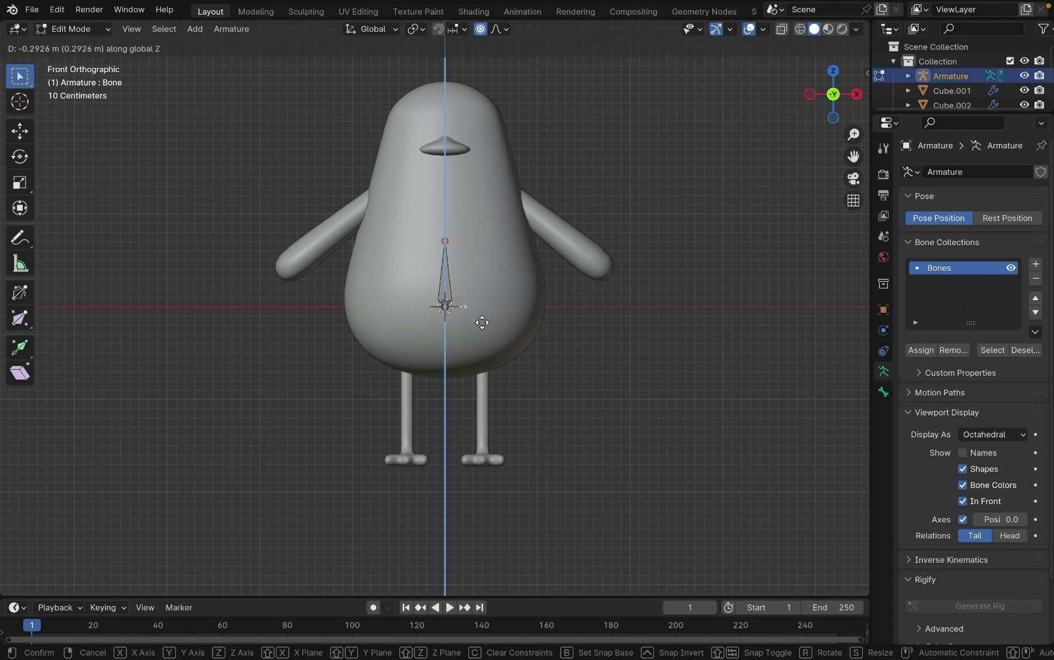
left_click(474, 308)
left_click(446, 281)
key("g")
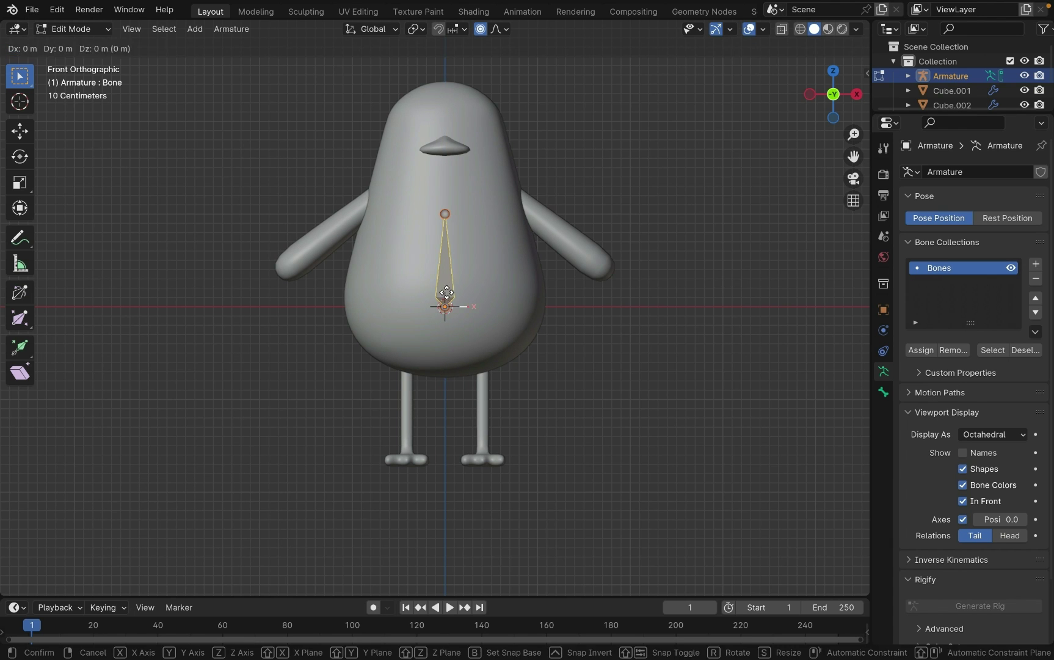
key("z")
left_click(441, 308)
Step: Extrude two more bones straight up along Z, reaching the penguin's head
left_click(445, 242)
key("e")
key("z")
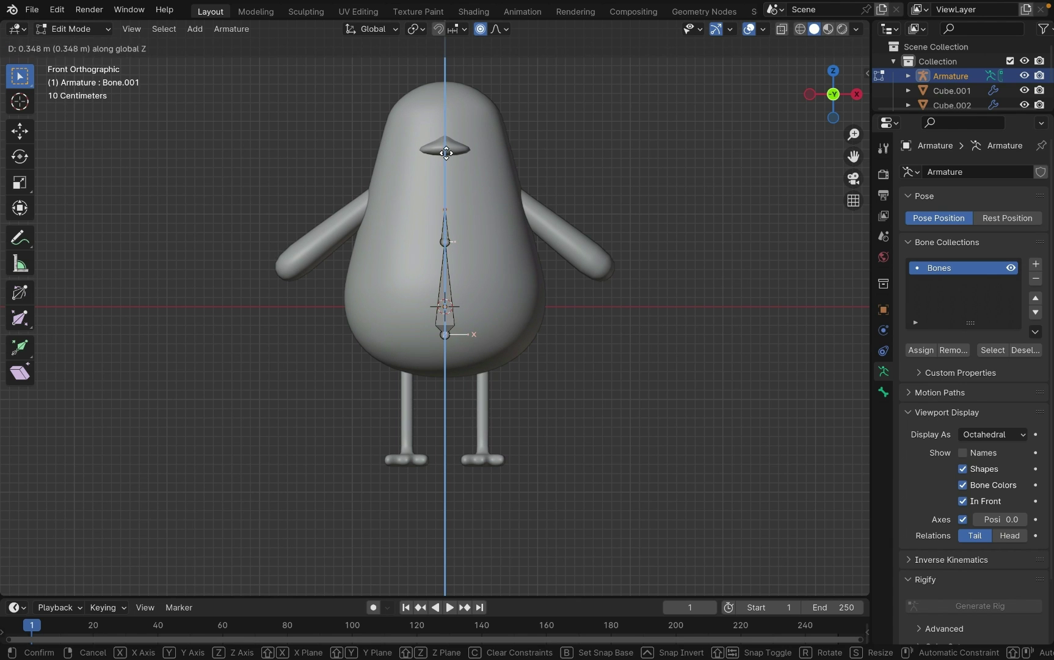
left_click(447, 79)
key("e")
key("z")
left_click(447, 67)
left_click(444, 172)
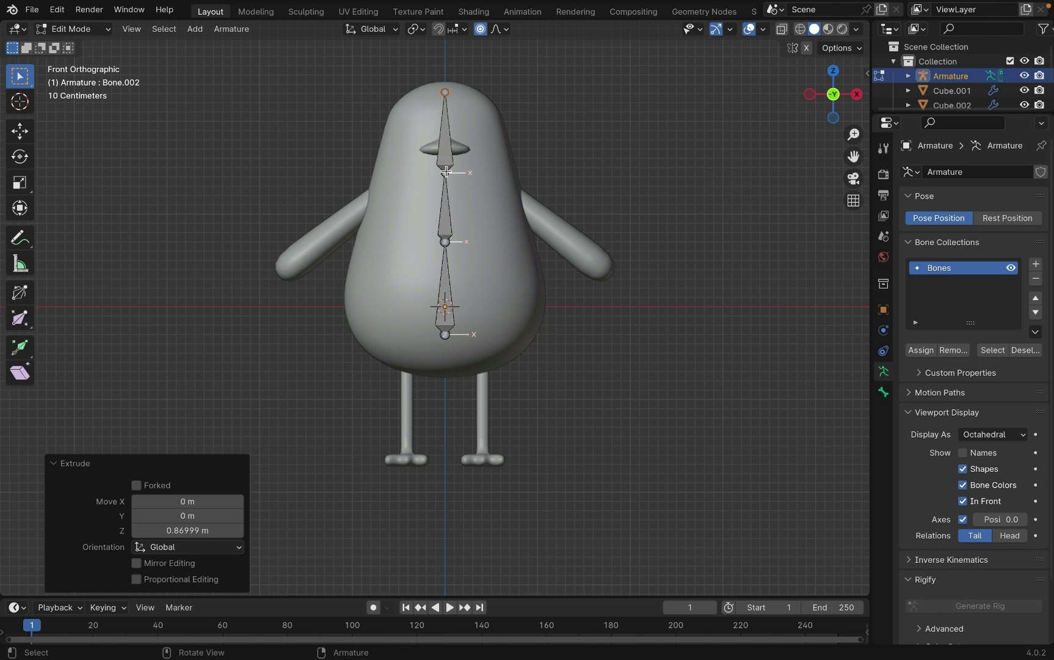
Step: Duplicate the upper spine bone and stretch the copy's tip down into the flipper
key("g")
key("z")
right_click(467, 181)
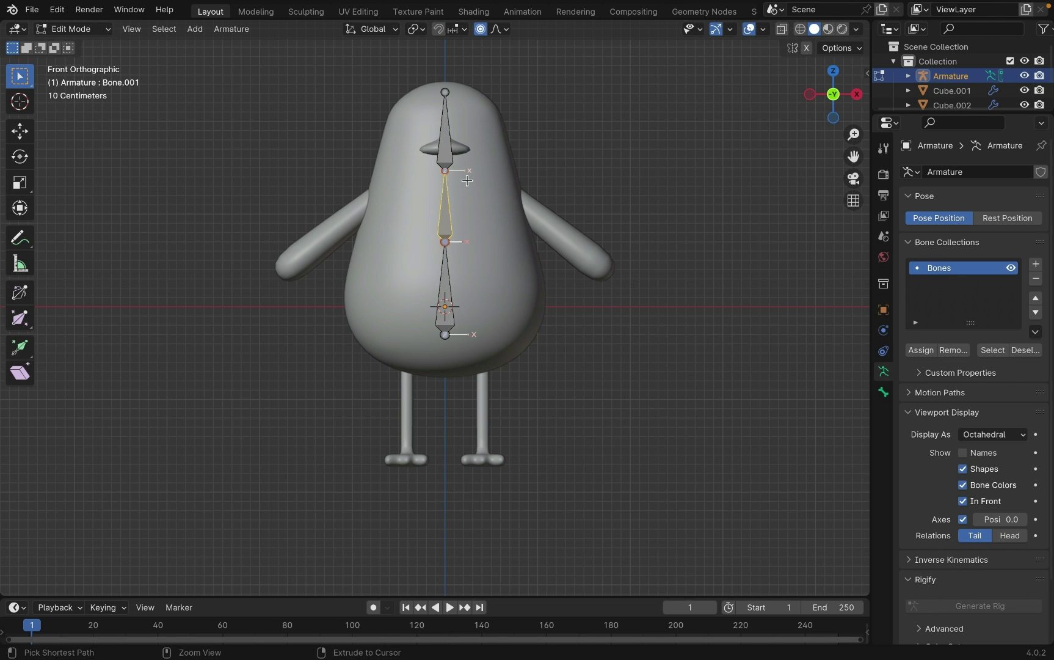
left_click(449, 142)
key("shift+d")
left_click(553, 177)
left_click(516, 124)
key("g")
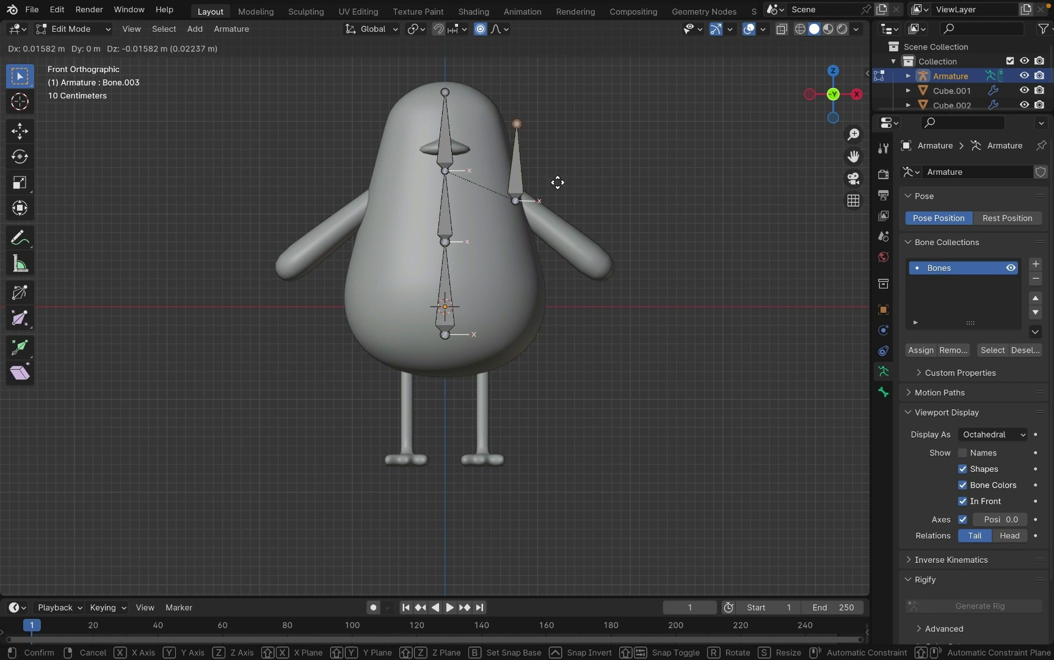
left_click(575, 238)
Step: Rename the flipper bone arm.L and extrude a forearm bone to the flipper tip
left_click(537, 219)
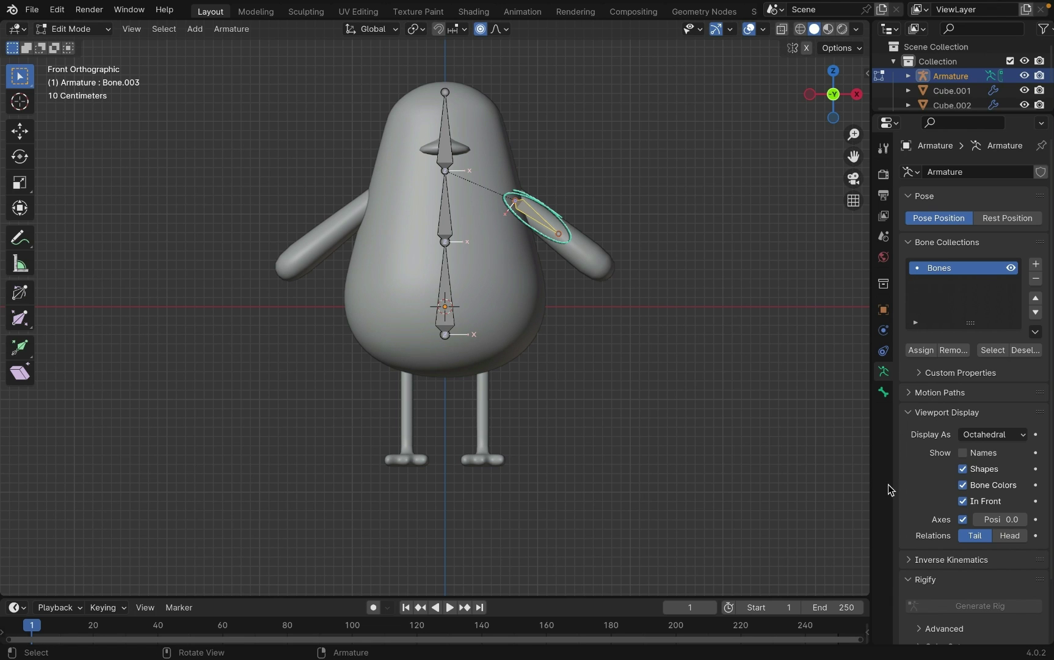
left_click(883, 392)
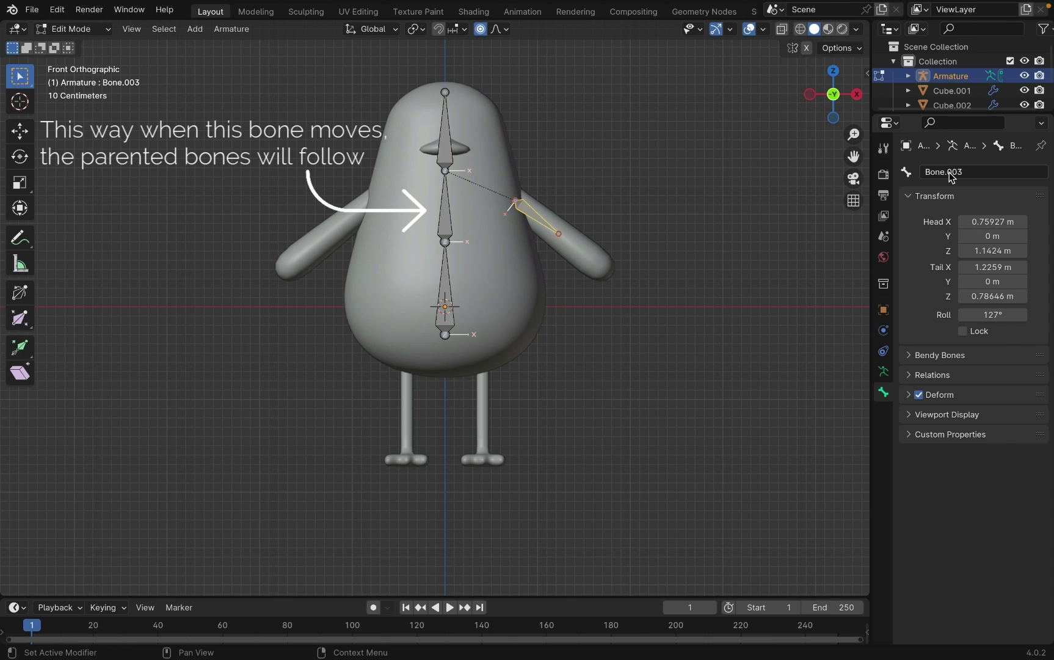
type("ar")
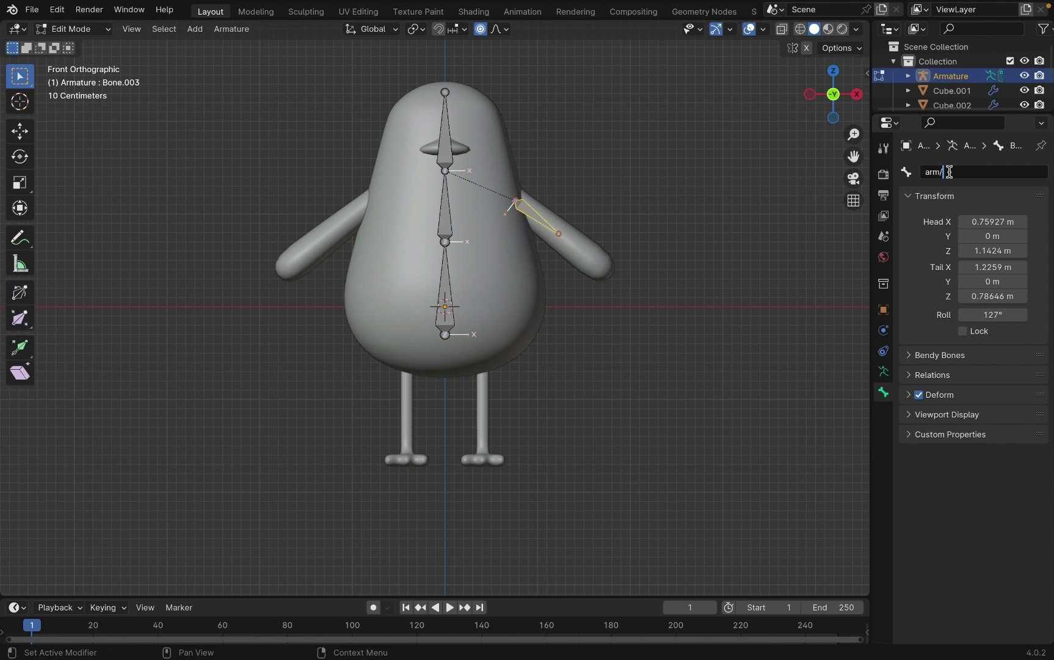
type("m.L")
key("Return")
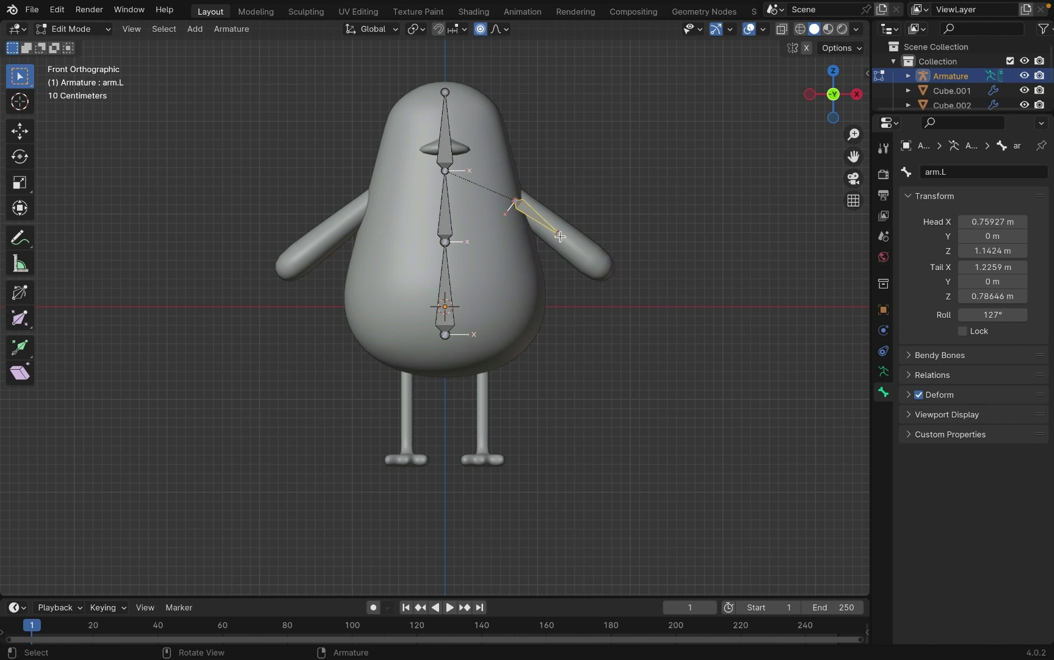
key("e")
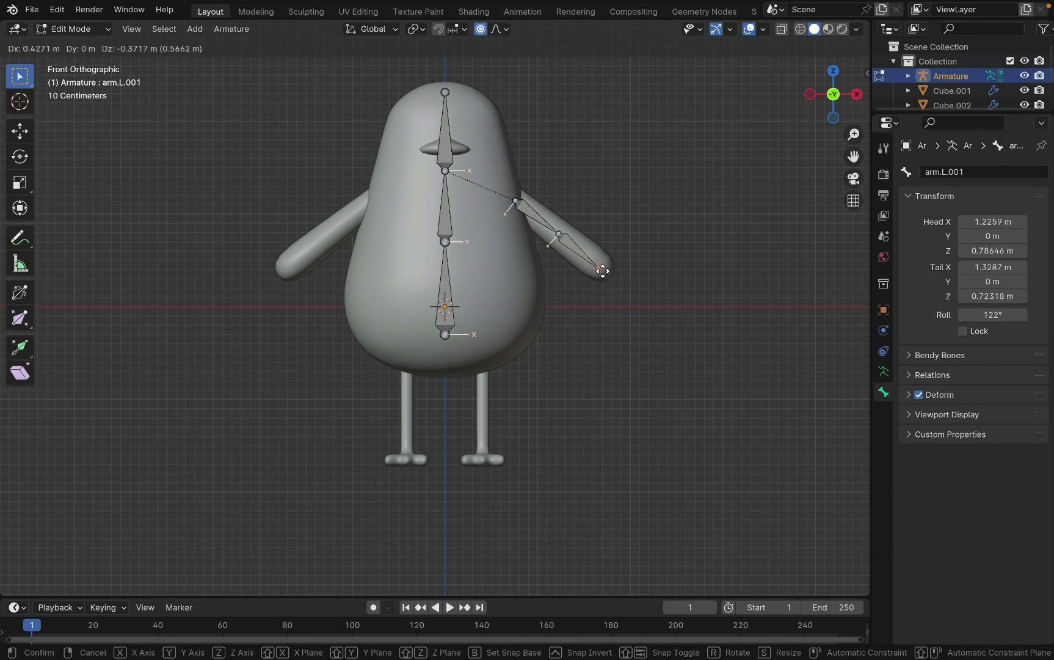
left_click(603, 271)
Step: Add a Leg.L bone inside the leg, parented to the root spine bone with Keep Offset
key("shift+a")
key("g")
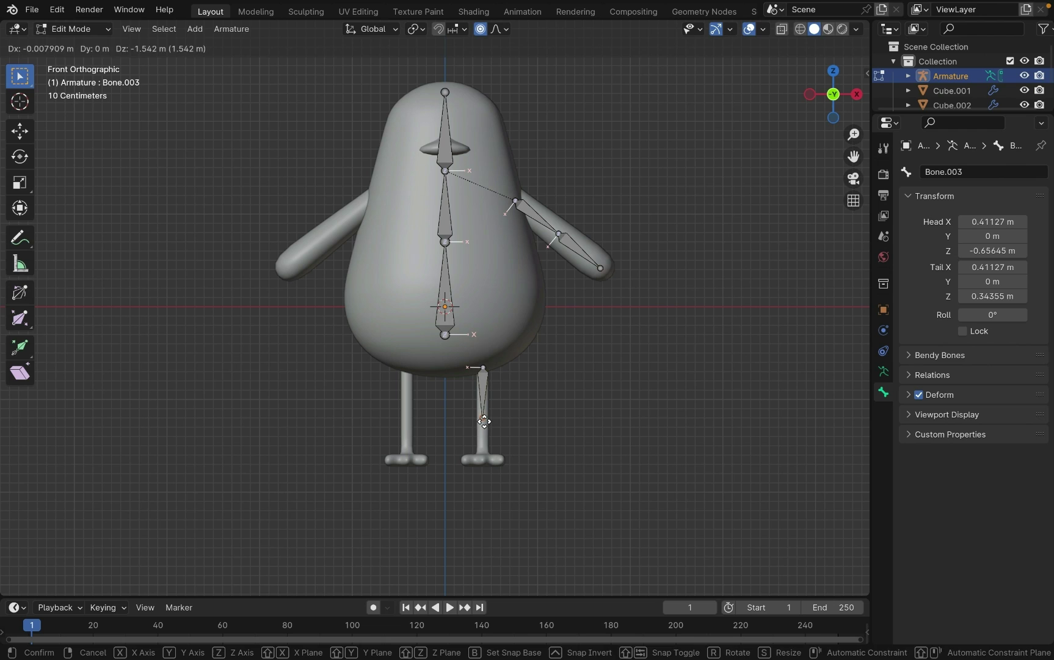
key("z")
left_click(484, 419)
left_click(483, 406)
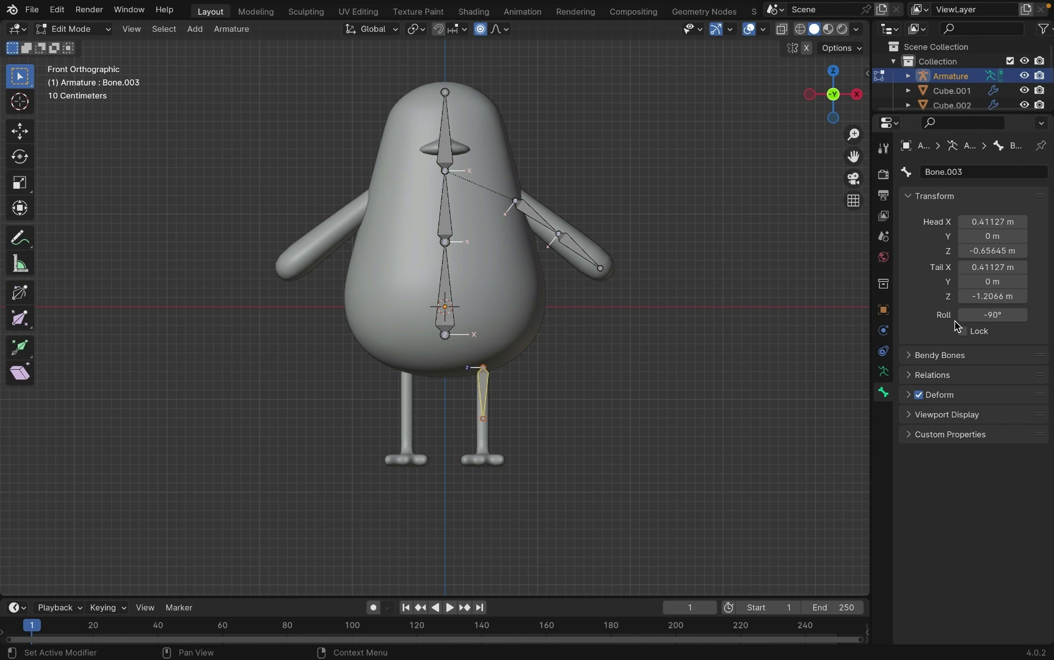
left_click(966, 169)
type("Leg.L")
key("Return")
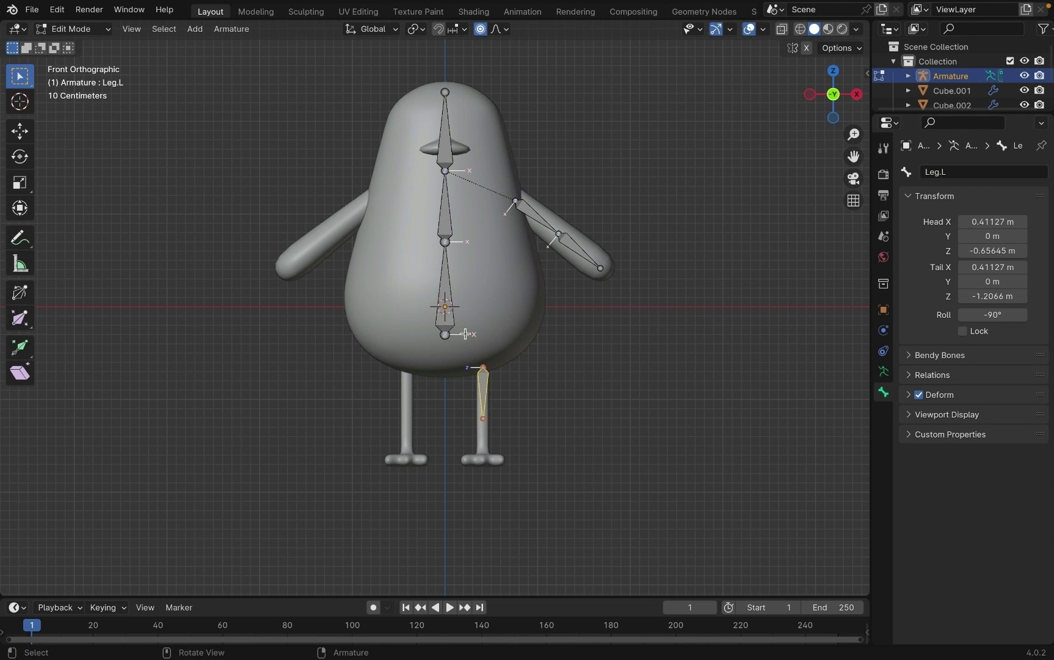
left_click(447, 305)
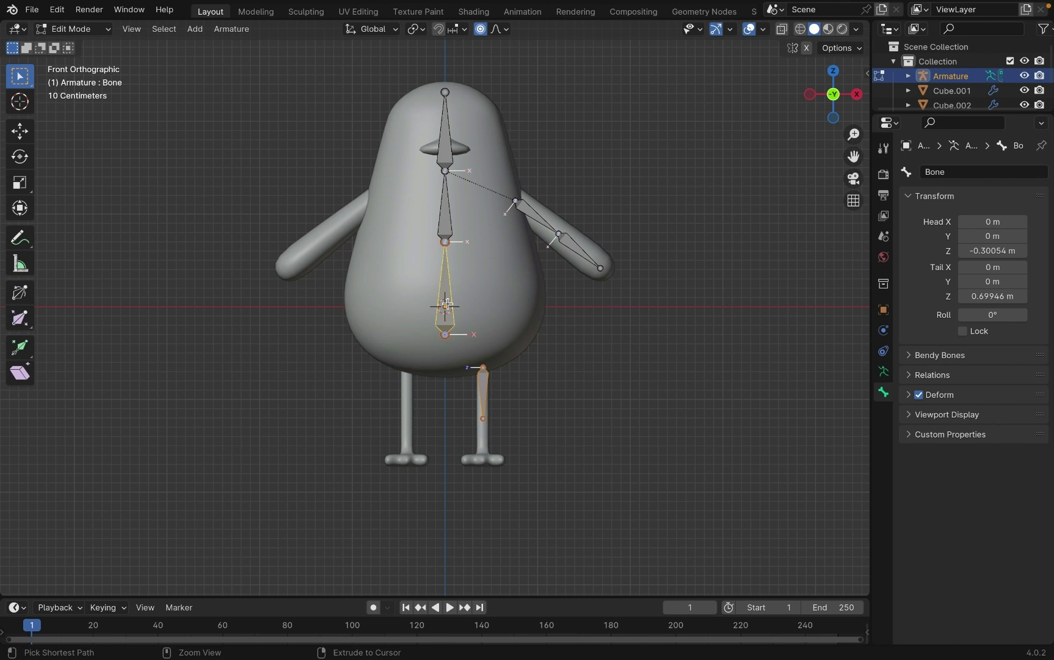
key("ctrl+p")
left_click(450, 304)
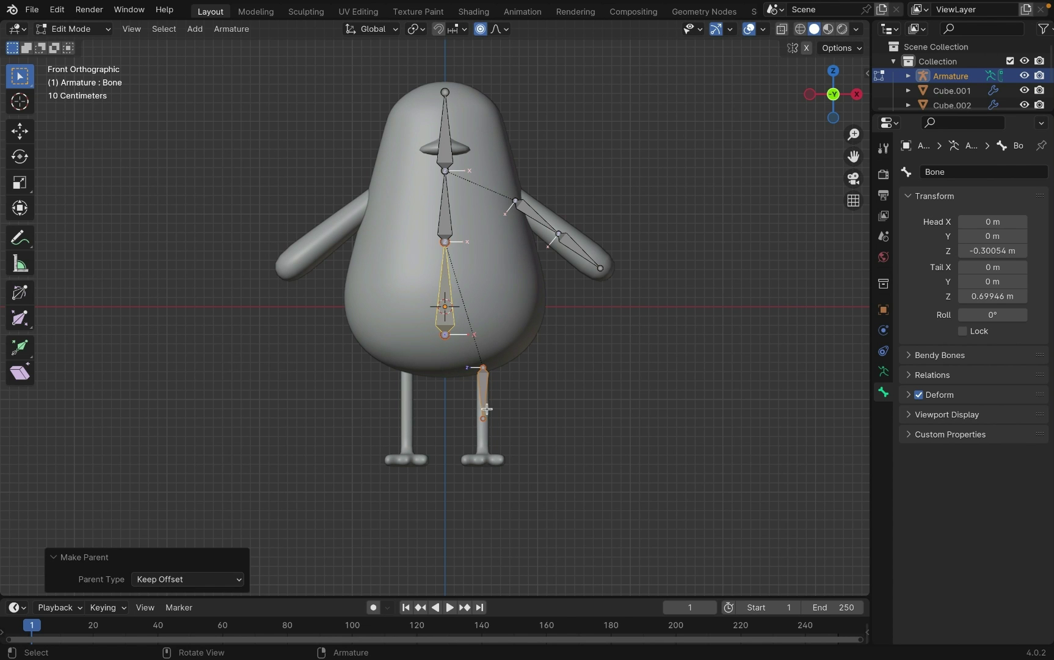
Step: Extrude shin and foot bones down the leg, and a tail bone from the root spine
key("e")
left_click(486, 449)
key("KP_3")
key("e")
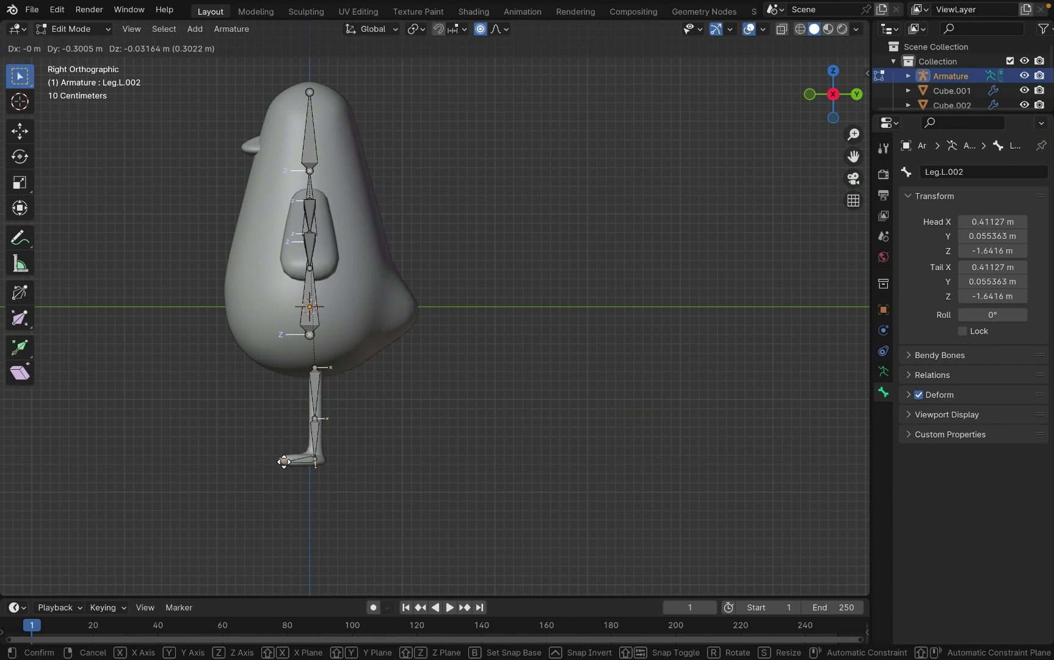
left_click(284, 462)
left_click(305, 321)
key("e")
left_click(411, 306)
left_click(307, 310, "shift")
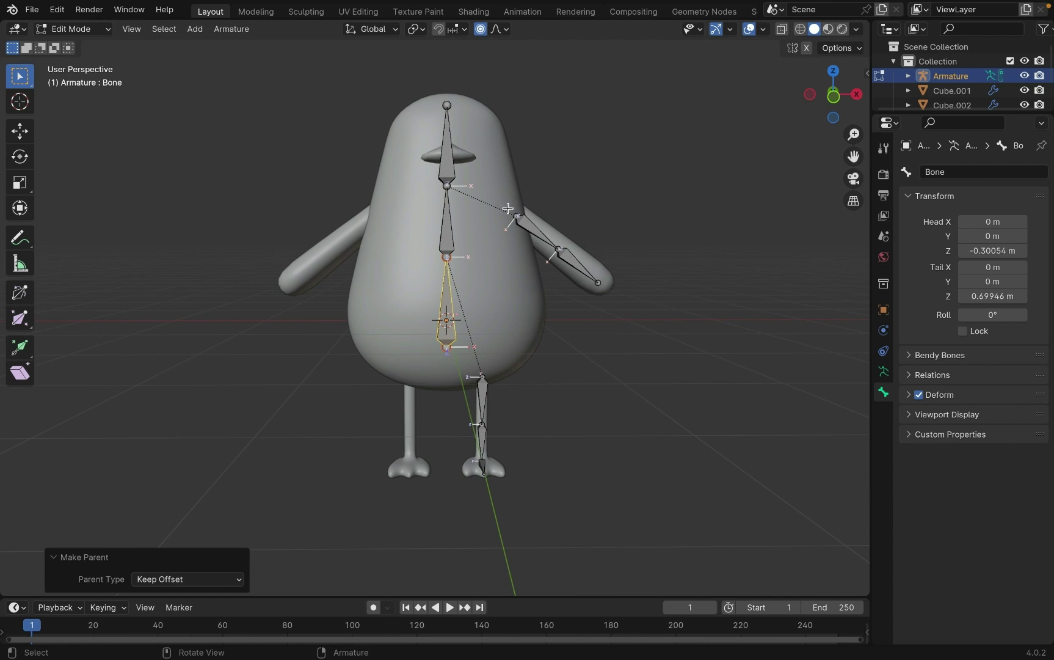
Step: Symmetrize the selected arm and leg bones across X, then return to Object Mode
left_click_drag(508, 208, 679, 340)
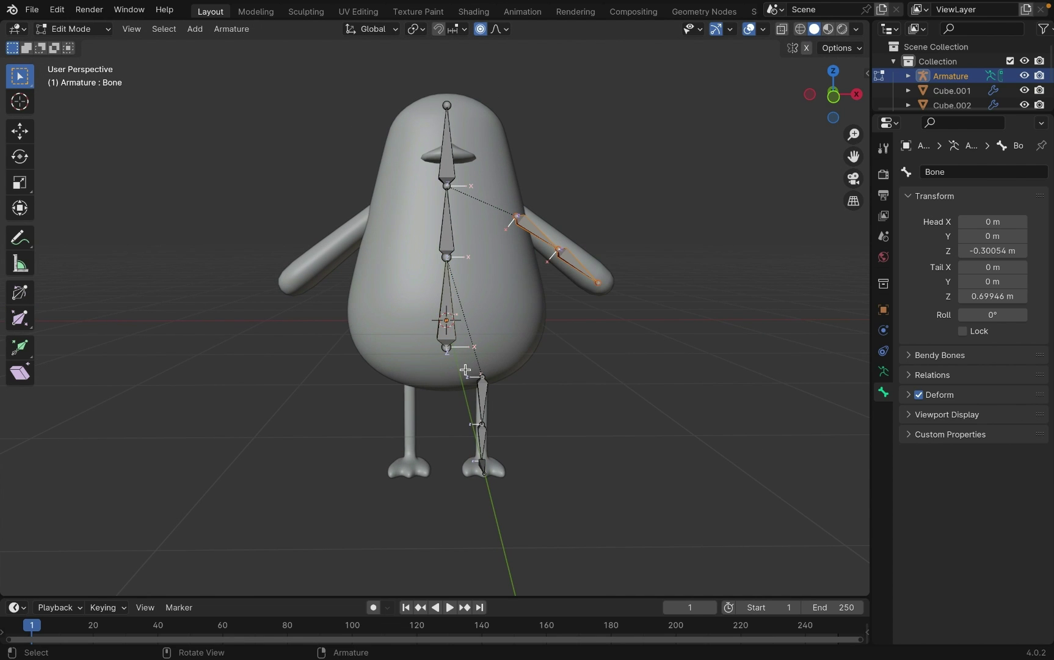
left_click_drag(458, 369, 623, 526, "shift")
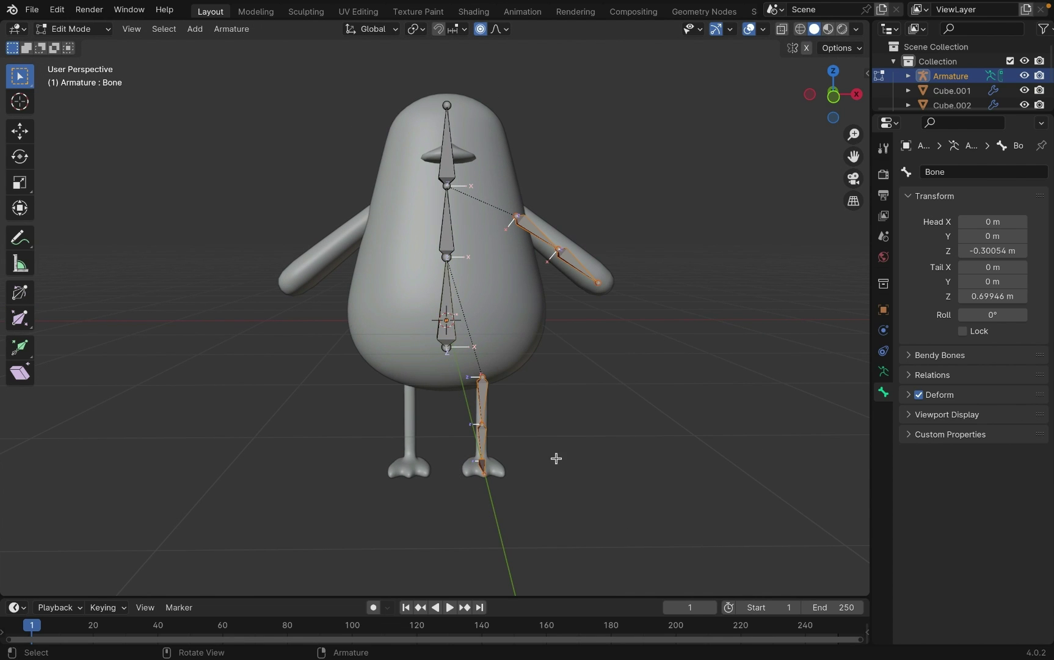
left_click(231, 29)
left_click(292, 243)
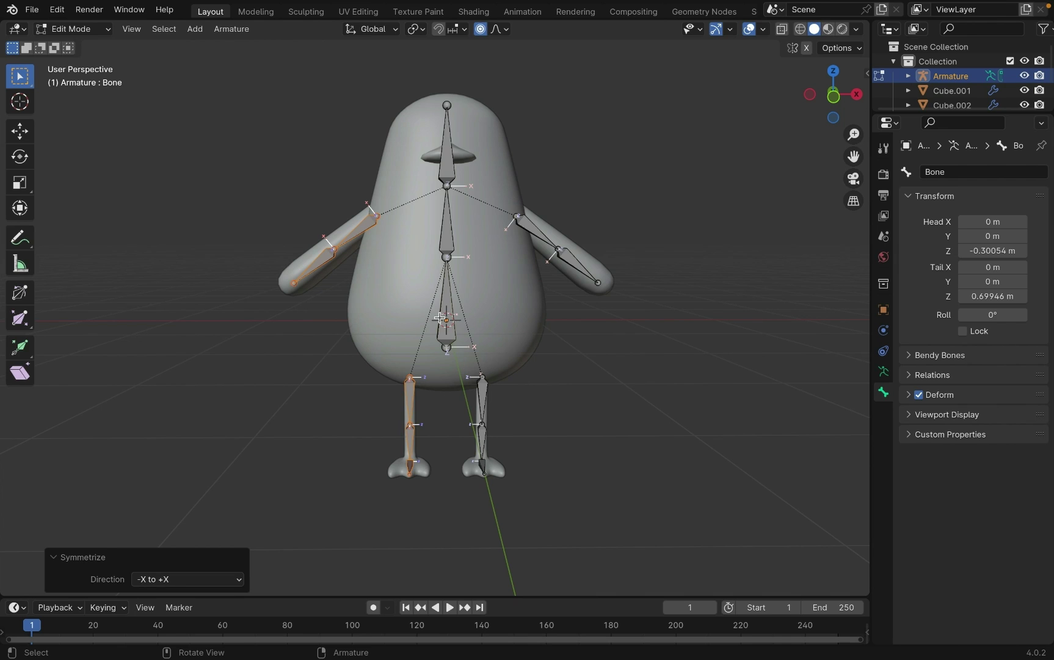
key("Tab")
middle_click_drag(580, 145, 373, 242)
Step: Apply Visual Geometry to Mesh on the arms, the body and the legs in turn
left_click(338, 237)
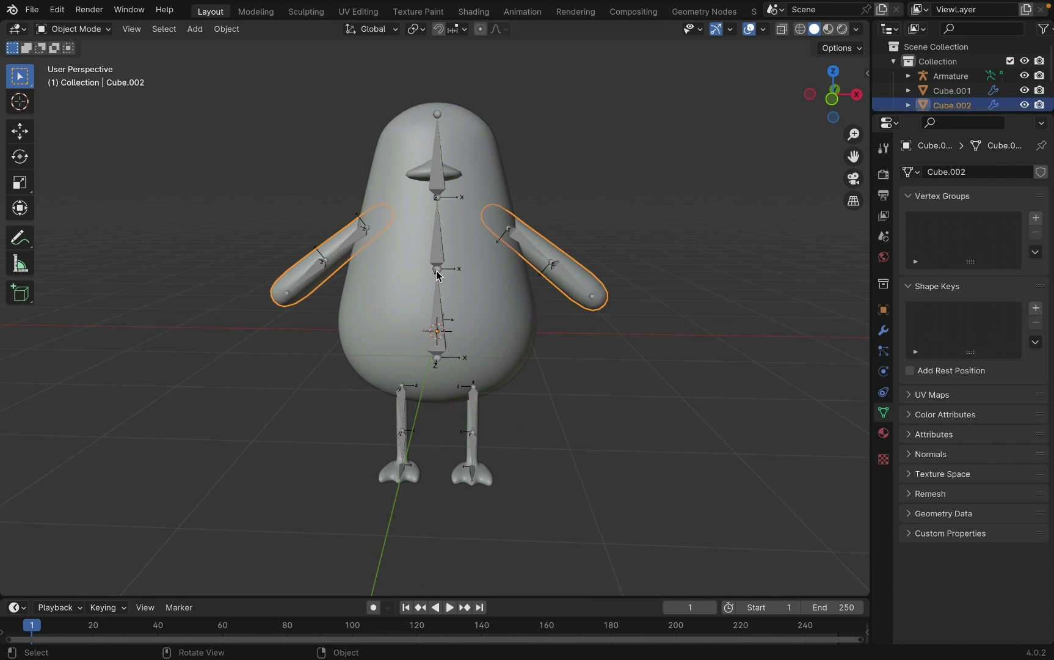
key("ctrl+a")
left_click(415, 442)
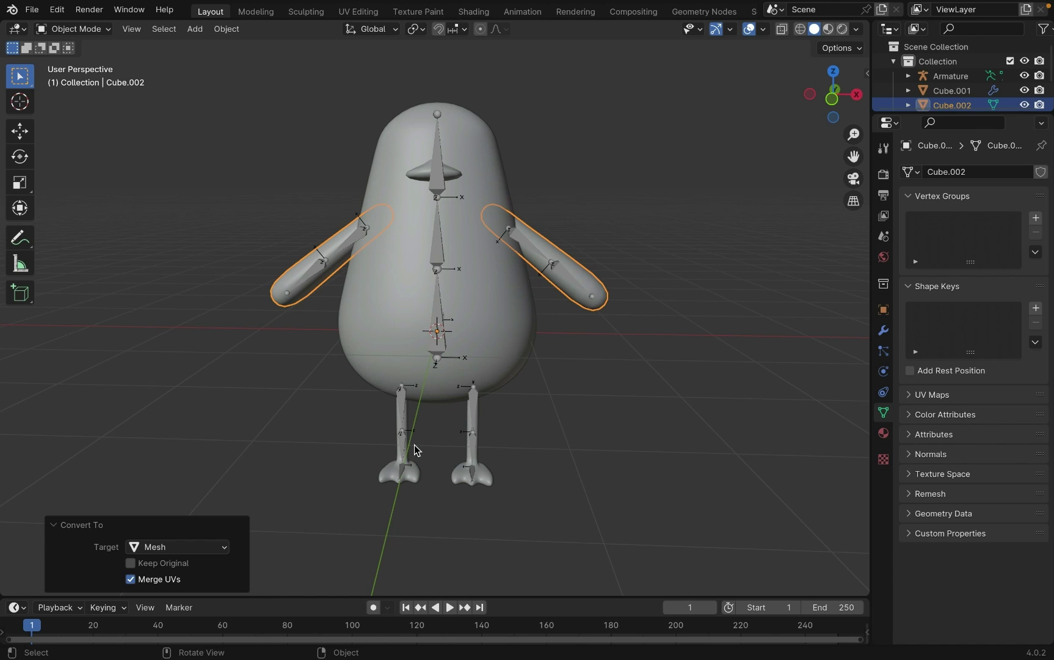
left_click(490, 314)
key("ctrl+a")
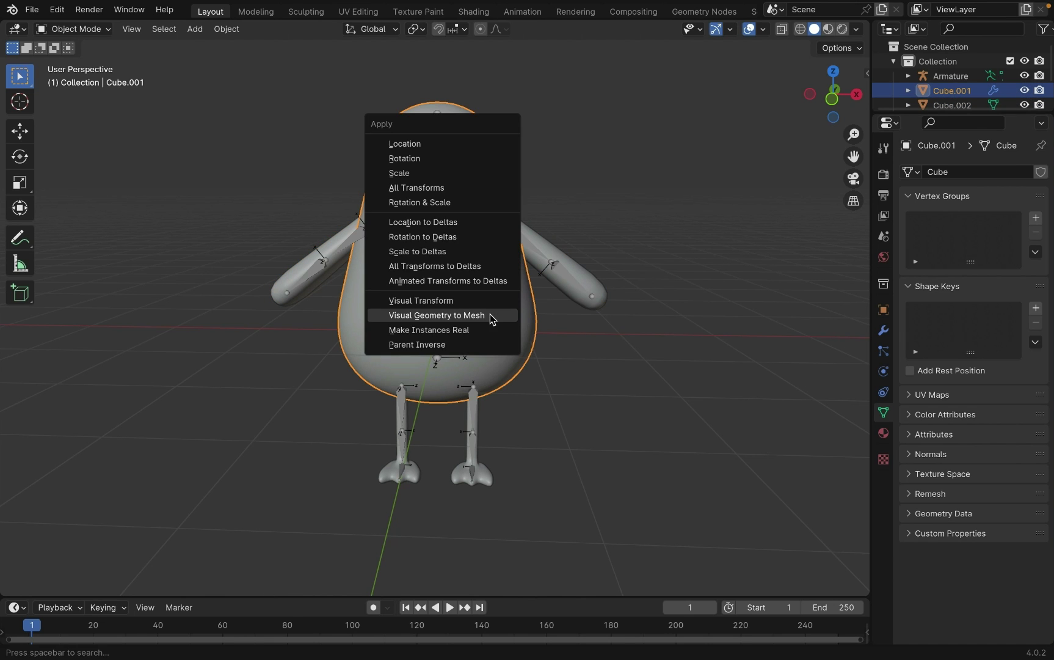
left_click(489, 379)
left_click(469, 427)
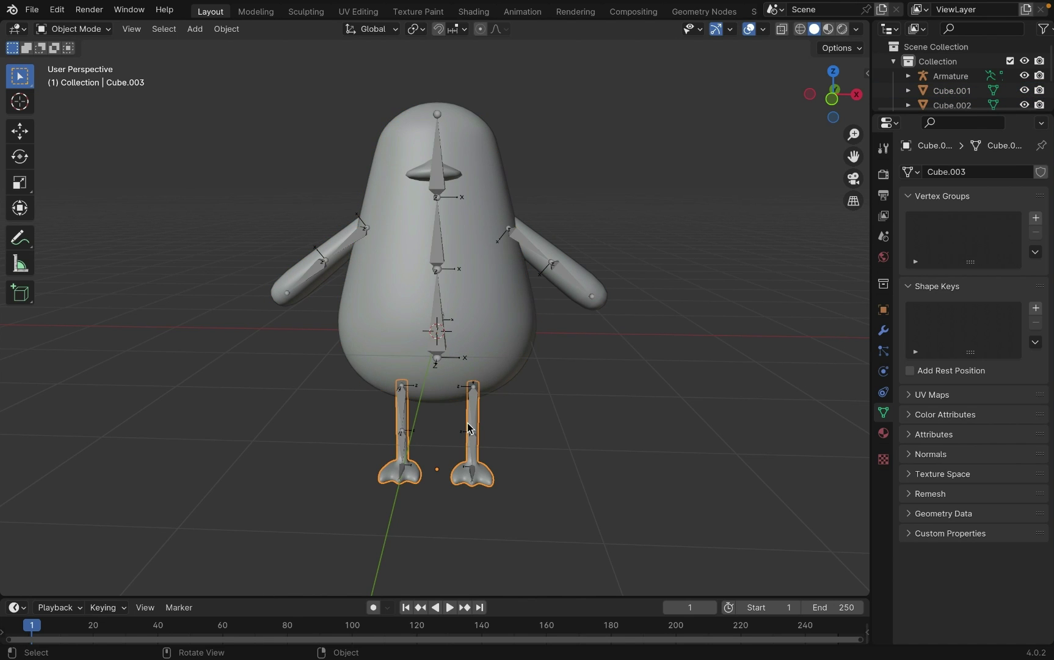
key("ctrl+a")
left_click(468, 426)
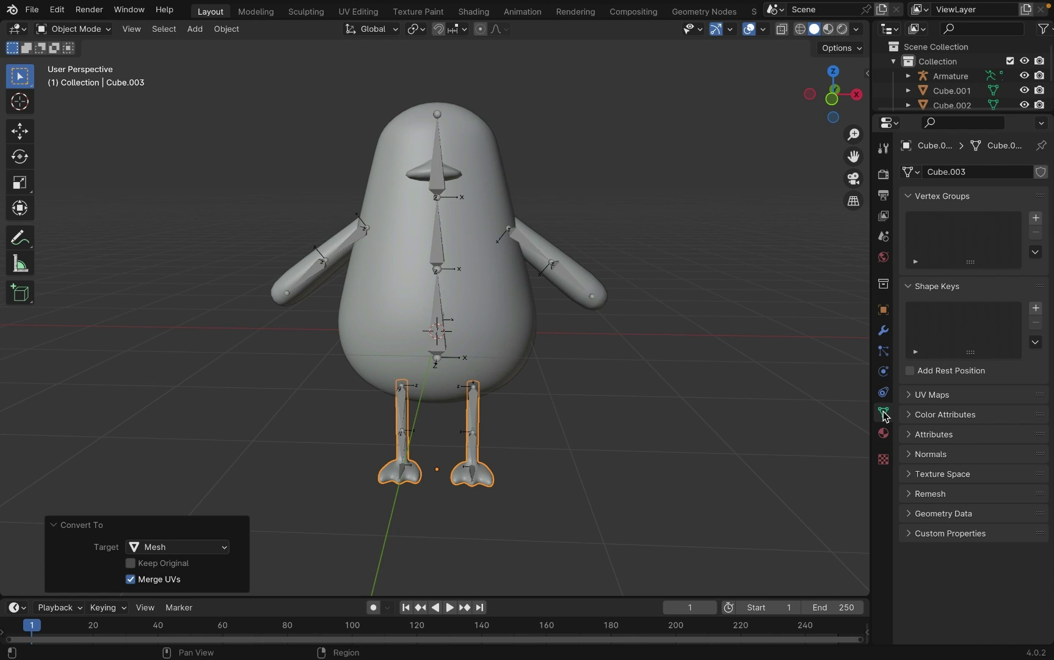
left_click(883, 433)
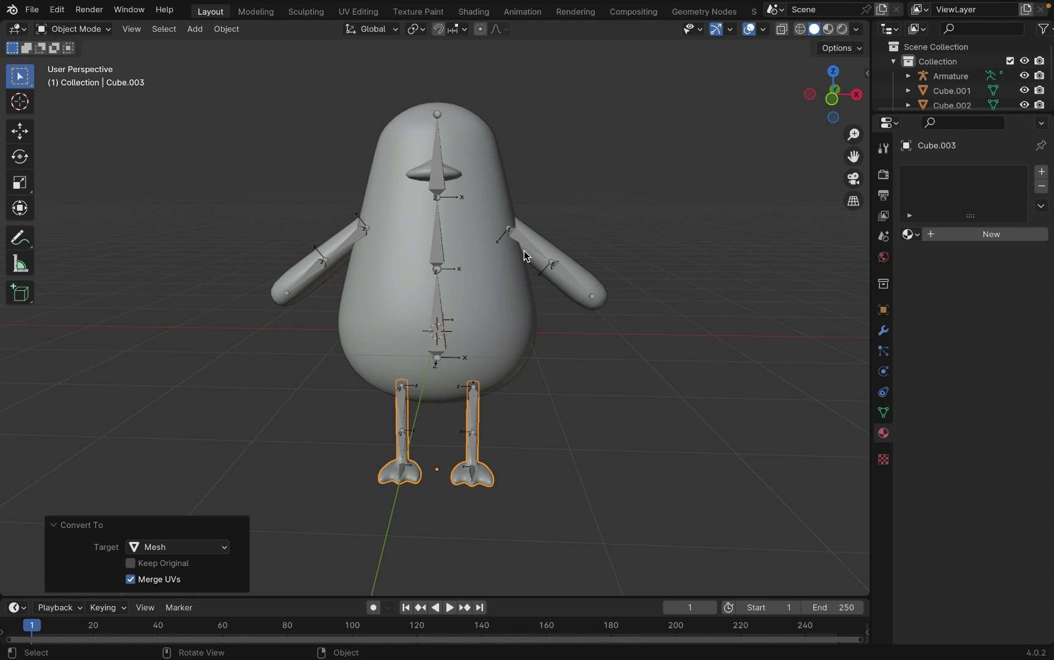
Step: Parent the arms, body and legs to the armature With Automatic Weights
left_click(555, 248, "shift")
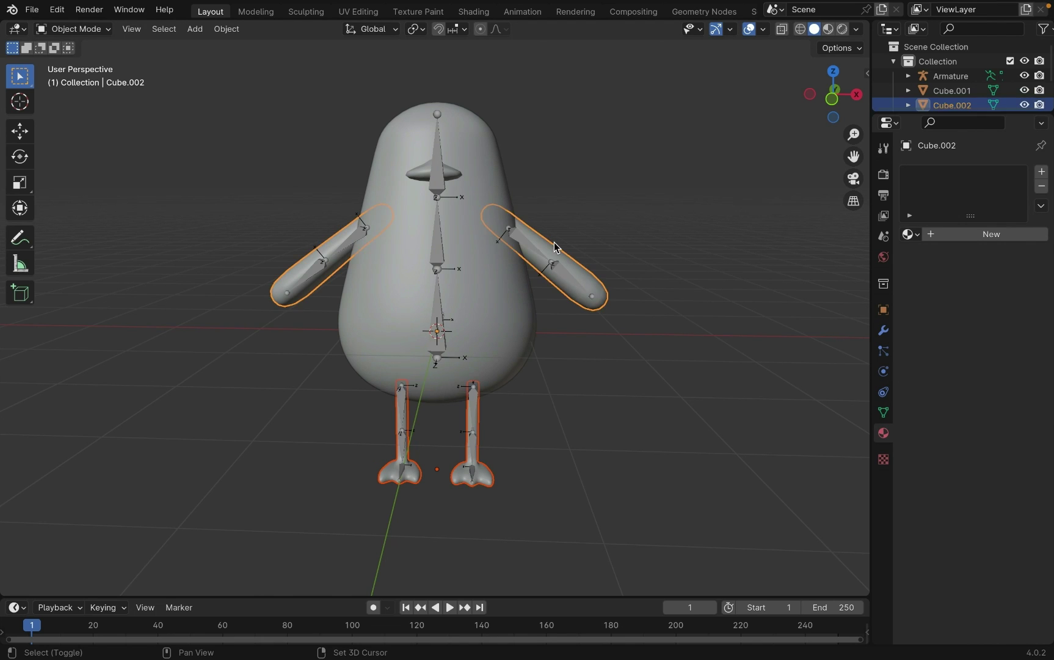
left_click(483, 241, "shift")
left_click(413, 268, "shift")
key("ctrl+p")
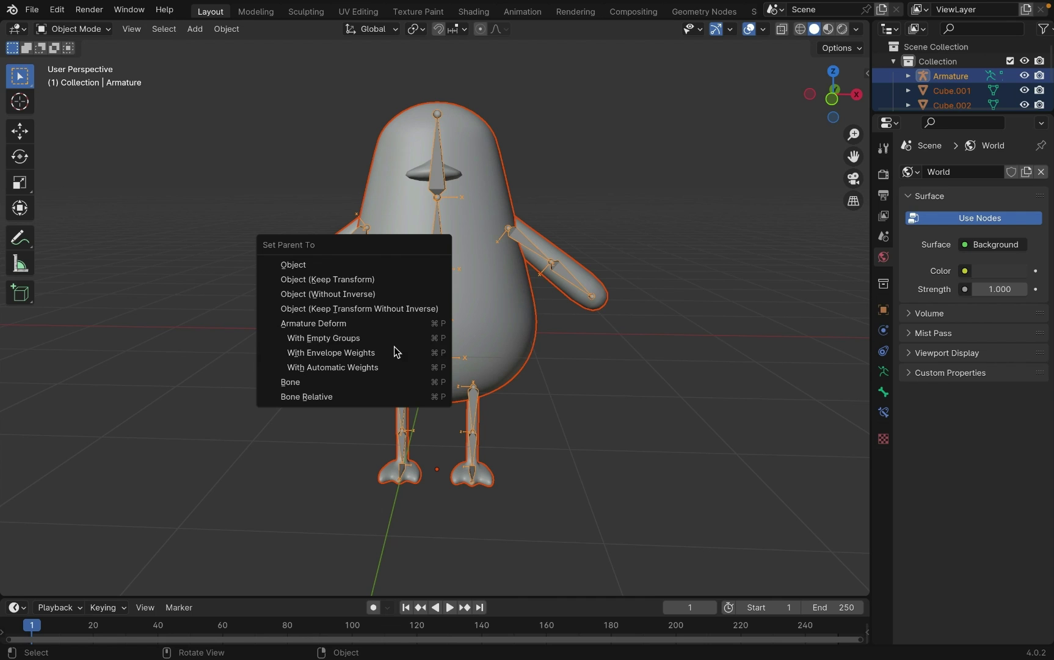
left_click(386, 366)
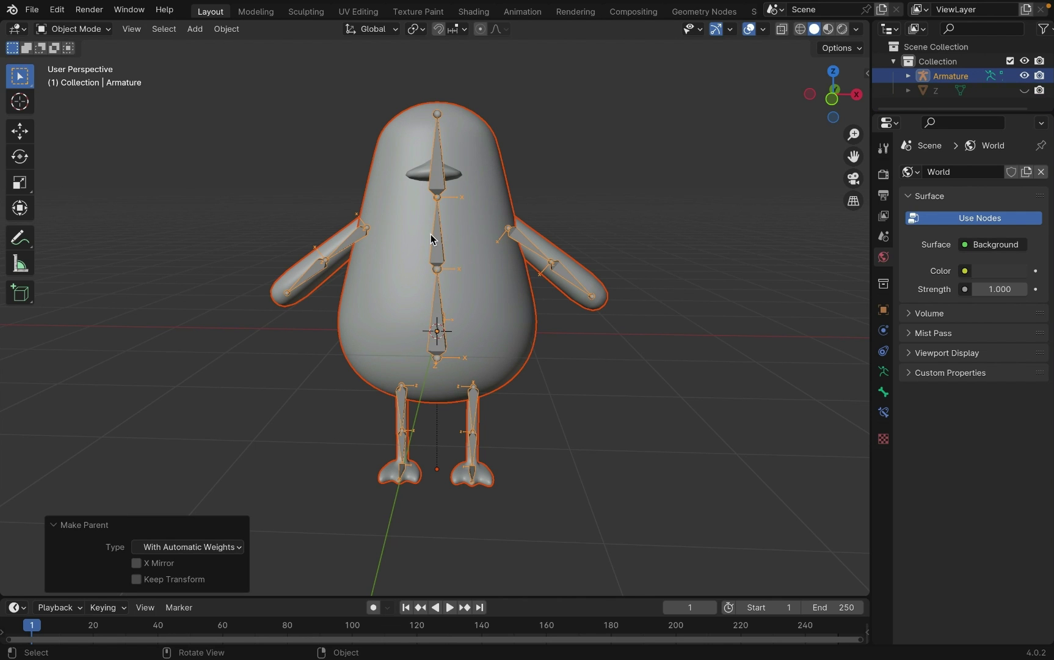
left_click(427, 176)
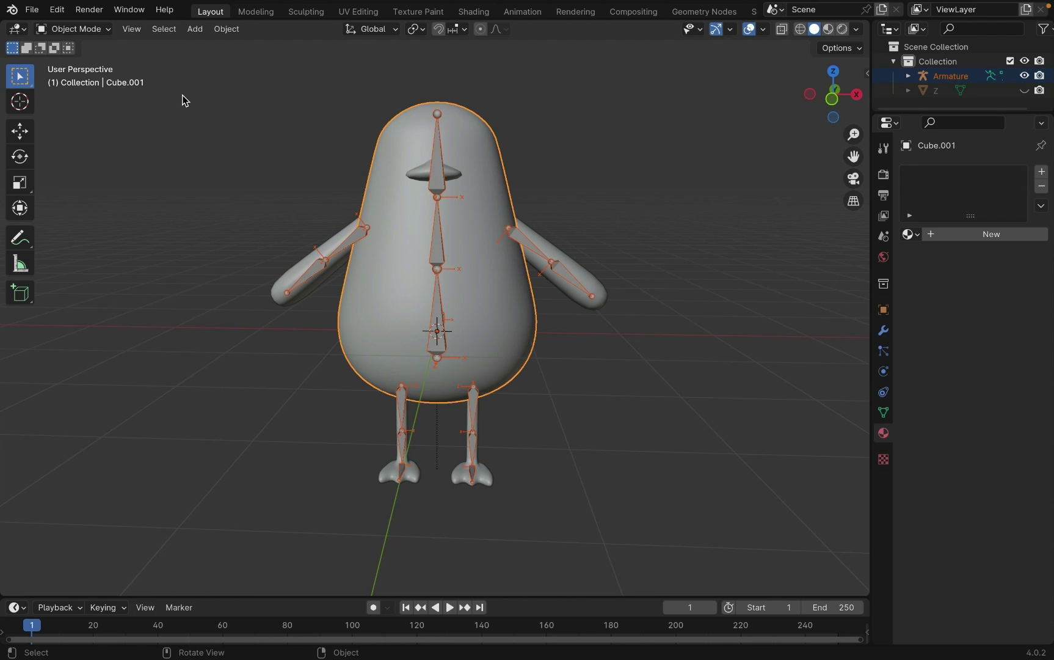
key("ctrl+z")
Step: Test-rotate the left upper-arm bone in Pose Mode, cancel, and return to Object Mode
left_click(72, 29)
left_click(82, 78)
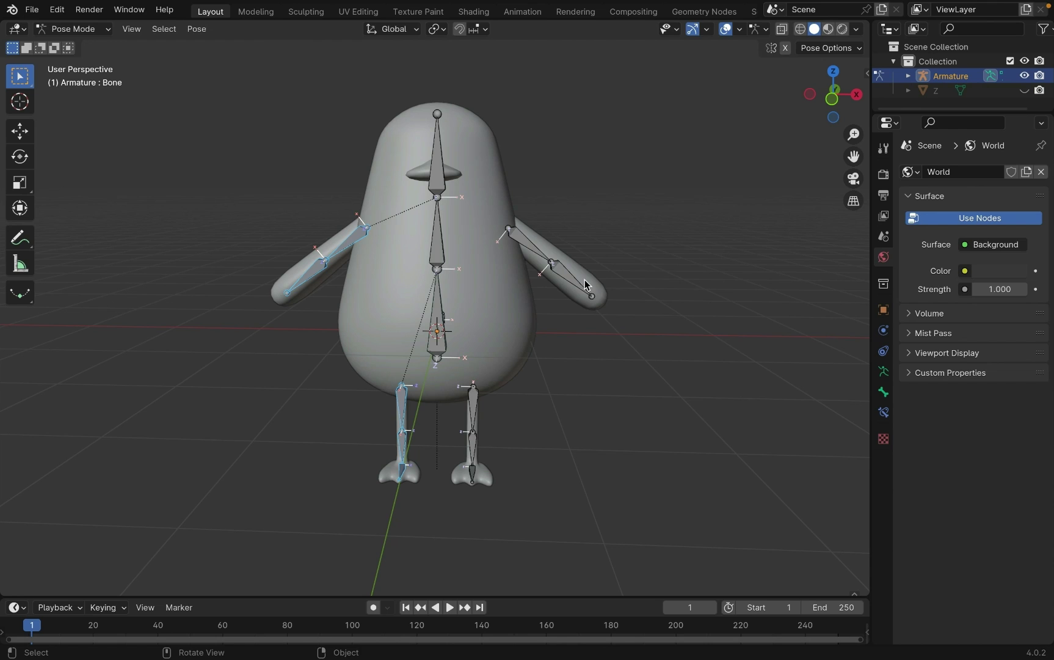
left_click(530, 252)
key("r")
key("Escape")
left_click(72, 28)
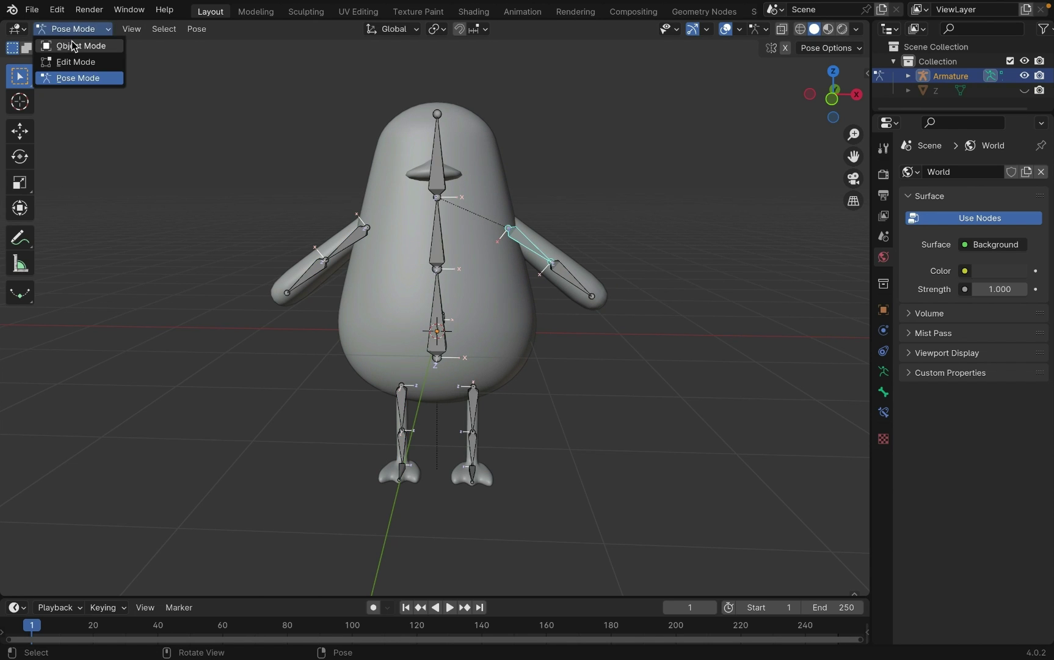
left_click(71, 42)
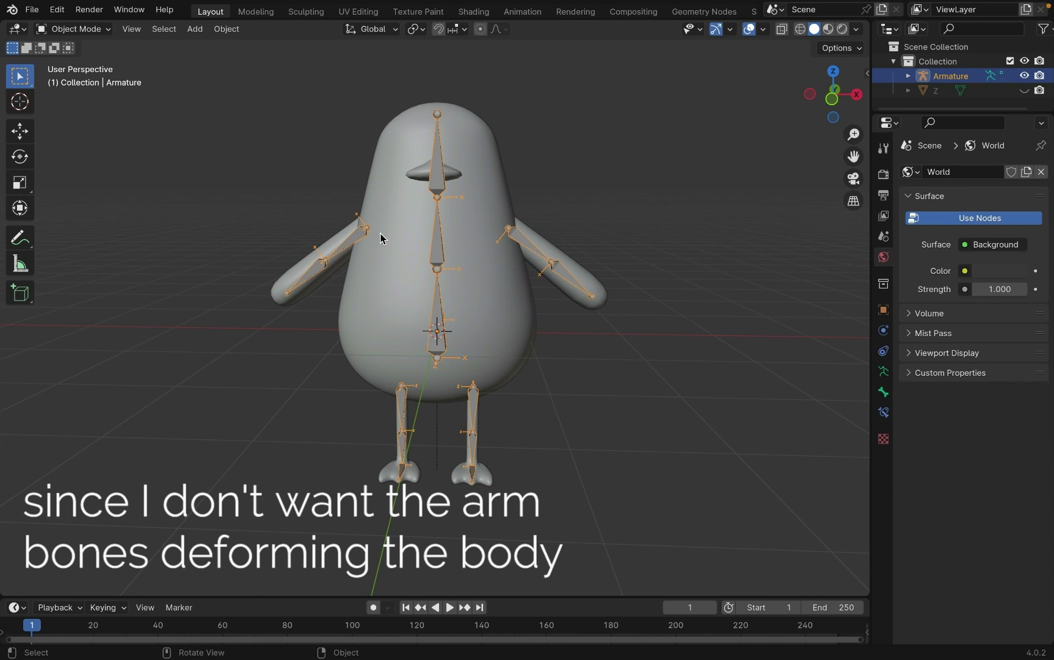
Step: In Weight Paint mode, paint the arm.R bone's influence on the body down to zero
left_click(383, 245, "shift")
left_click(82, 29)
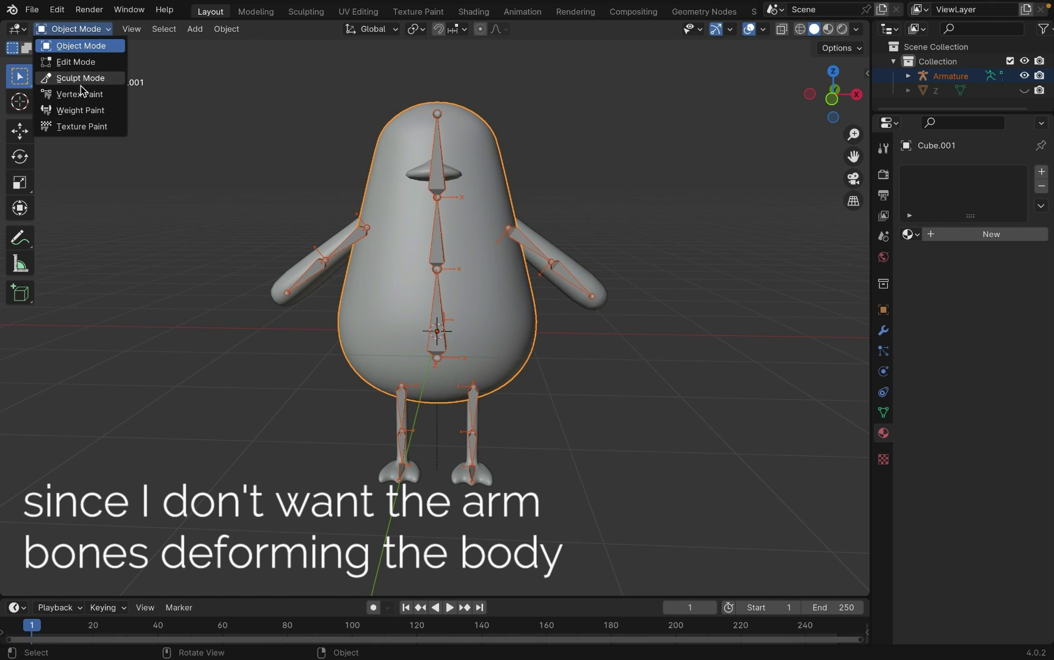
left_click(83, 110)
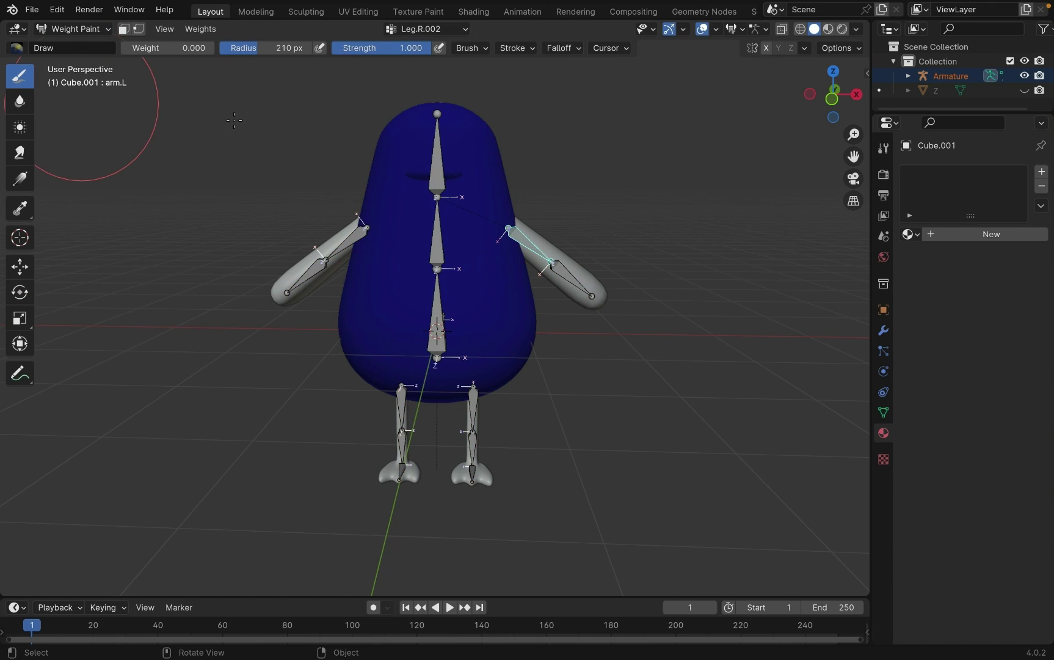
left_click(360, 232, "ctrl")
mouse_move(379, 211)
left_mouse_down()
mouse_move(393, 149)
mouse_move(397, 188)
mouse_move(422, 185)
mouse_move(408, 160)
mouse_move(444, 113)
mouse_move(353, 304)
left_mouse_up()
mouse_move(352, 304)
middle_mouse_down()
mouse_move(354, 264)
mouse_move(452, 379)
mouse_move(483, 235)
mouse_move(514, 205)
mouse_move(502, 188)
mouse_move(607, 235)
mouse_move(447, 201)
mouse_move(536, 174)
mouse_move(494, 199)
mouse_move(555, 212)
middle_mouse_up()
left_click(553, 211, "ctrl")
Step: In Edit Mode, remove the body's vertices from the arm.L, Leg.R and Leg.L vertex groups
key("Tab")
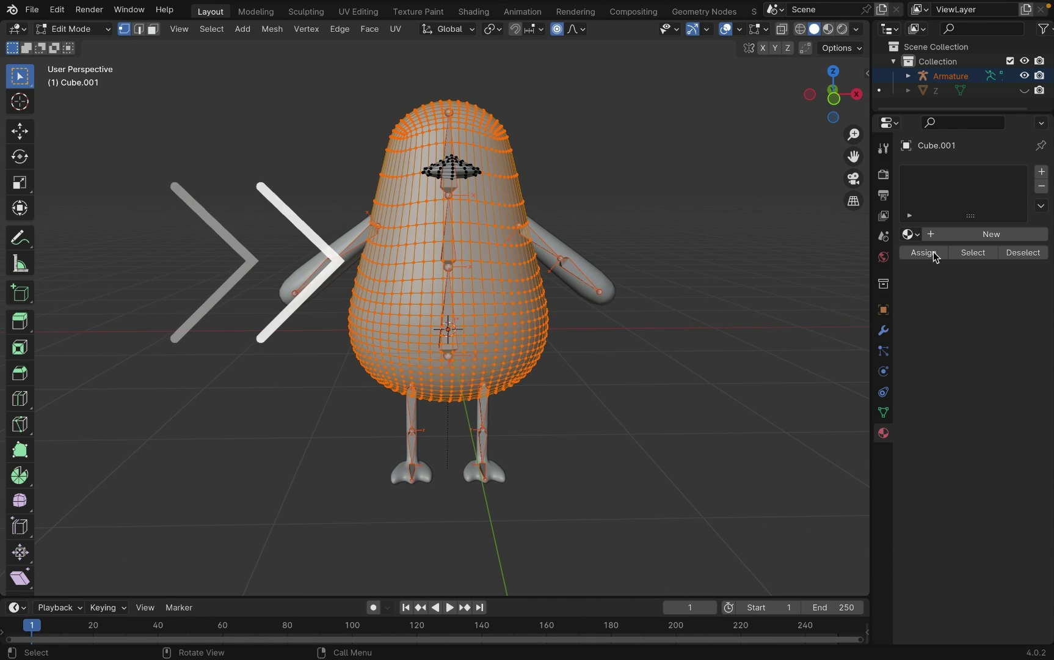
left_click(884, 412)
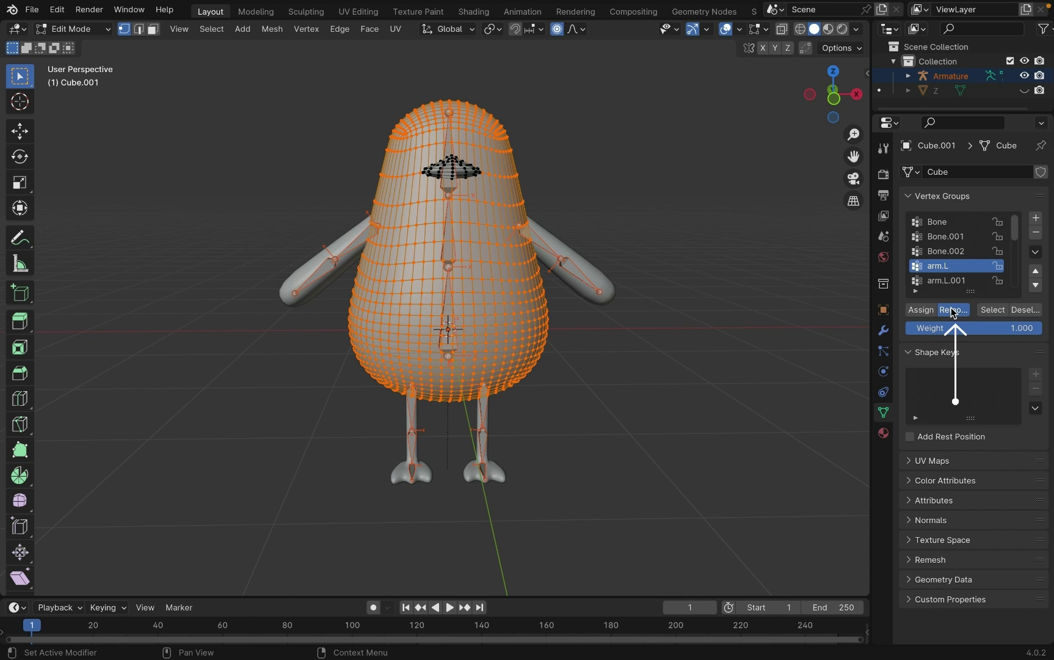
key("Tab")
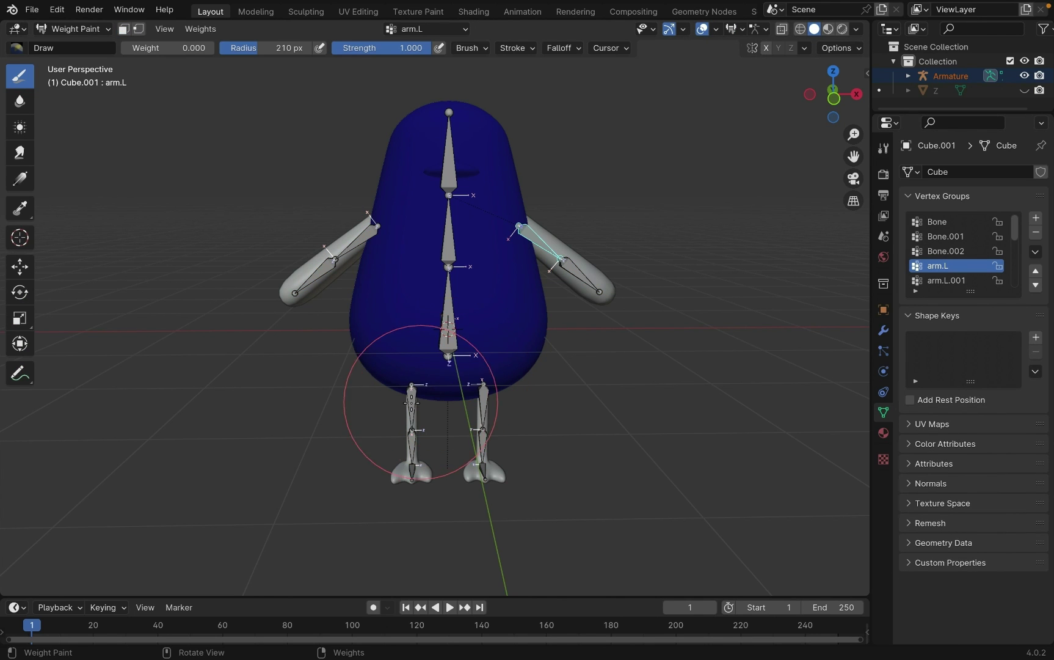
left_click(397, 414, "ctrl")
key("Tab")
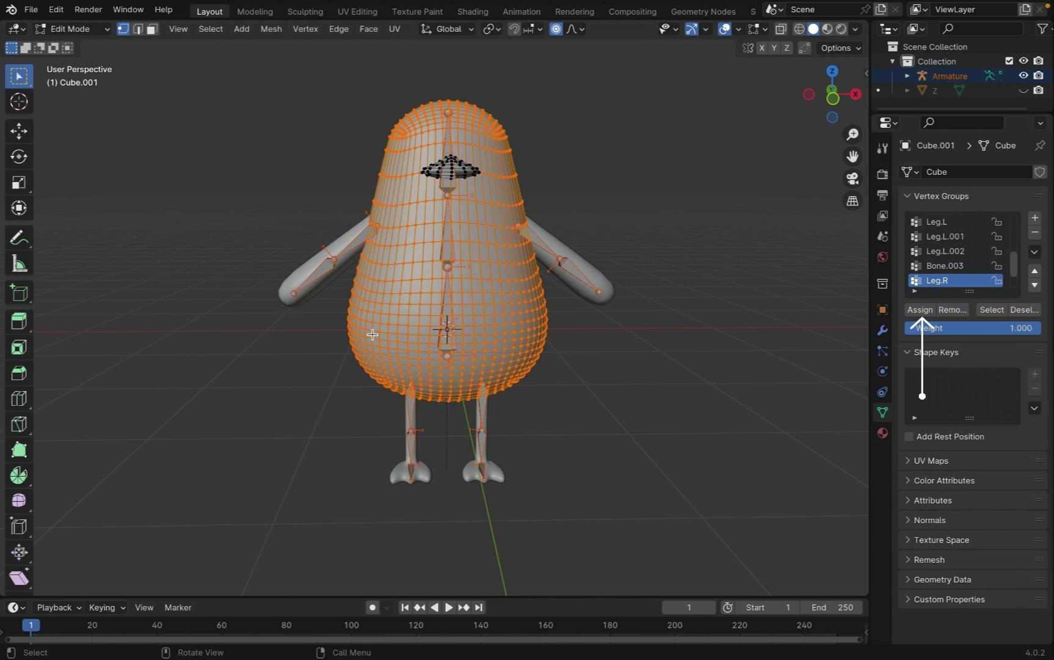
key("Tab")
left_click(481, 403, "ctrl")
key("Tab")
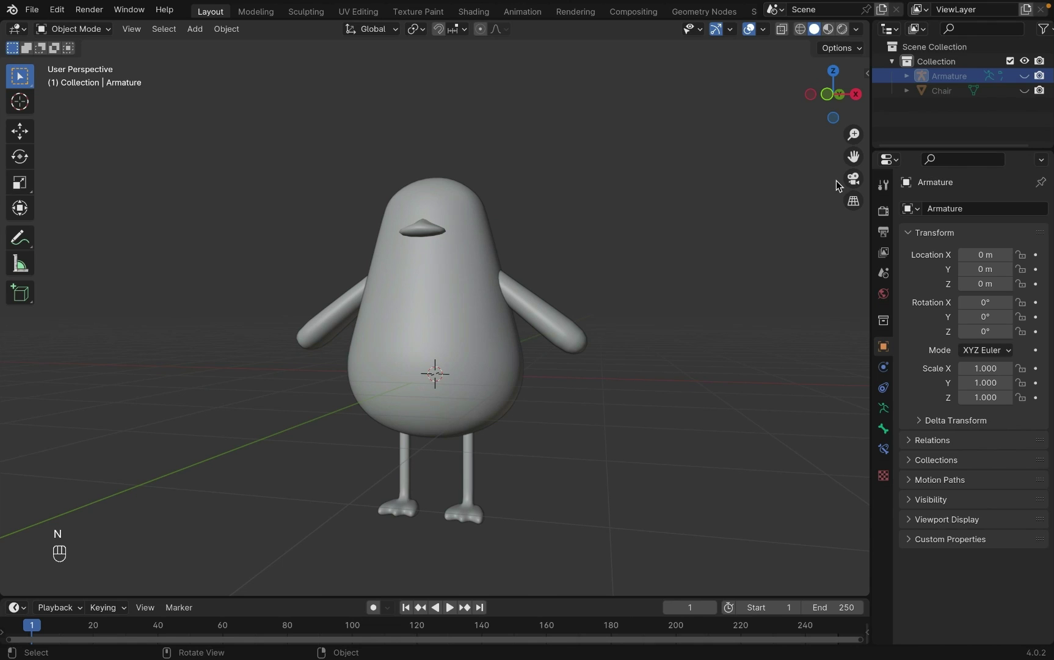
Step: Switch to Rendered shading and turn the enlarged bottom area into a World shader editor
left_click(842, 28)
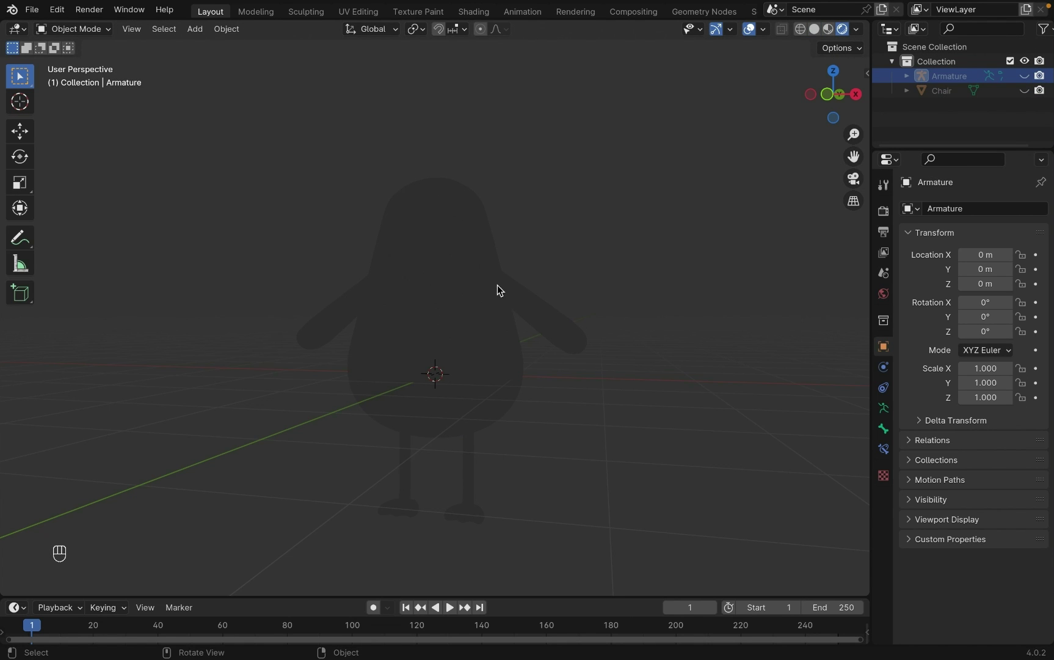
left_click_drag(267, 597, 266, 461)
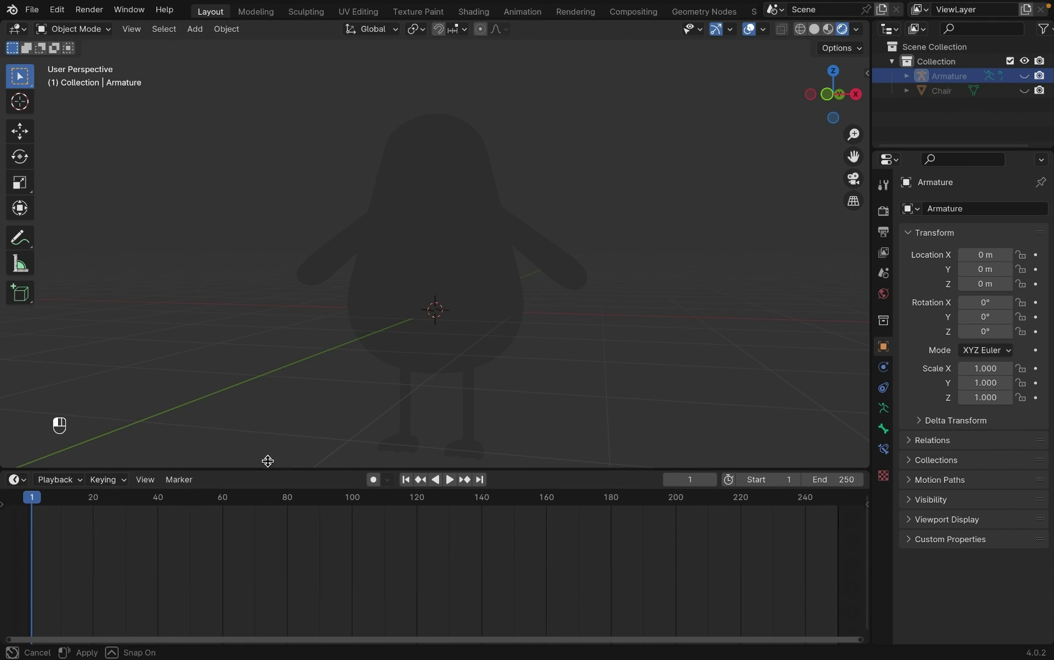
left_click(22, 473)
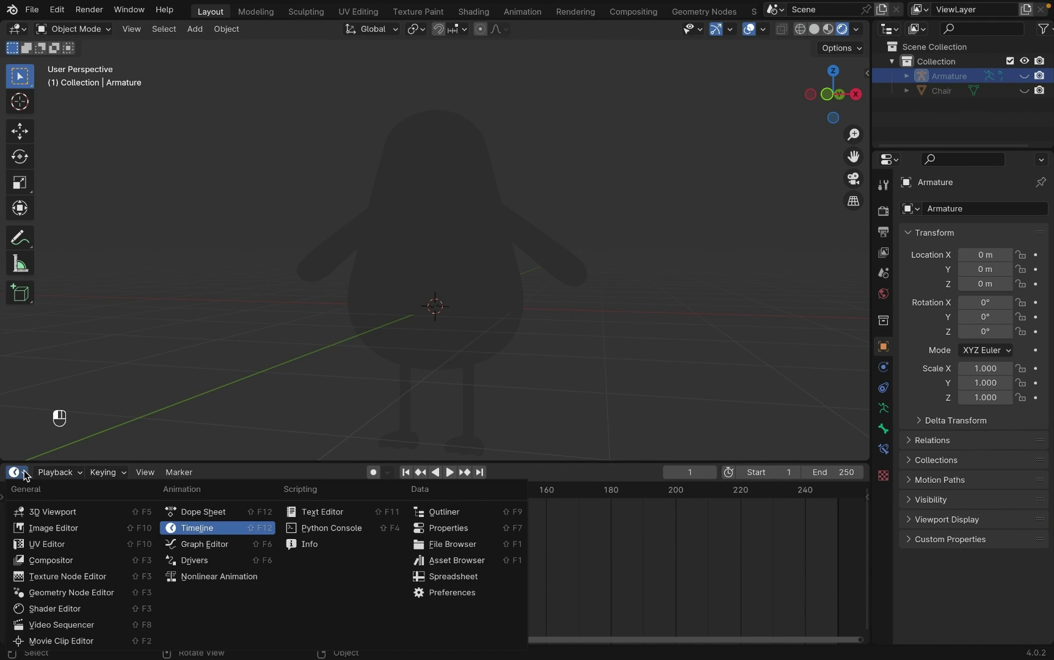
left_click(36, 610)
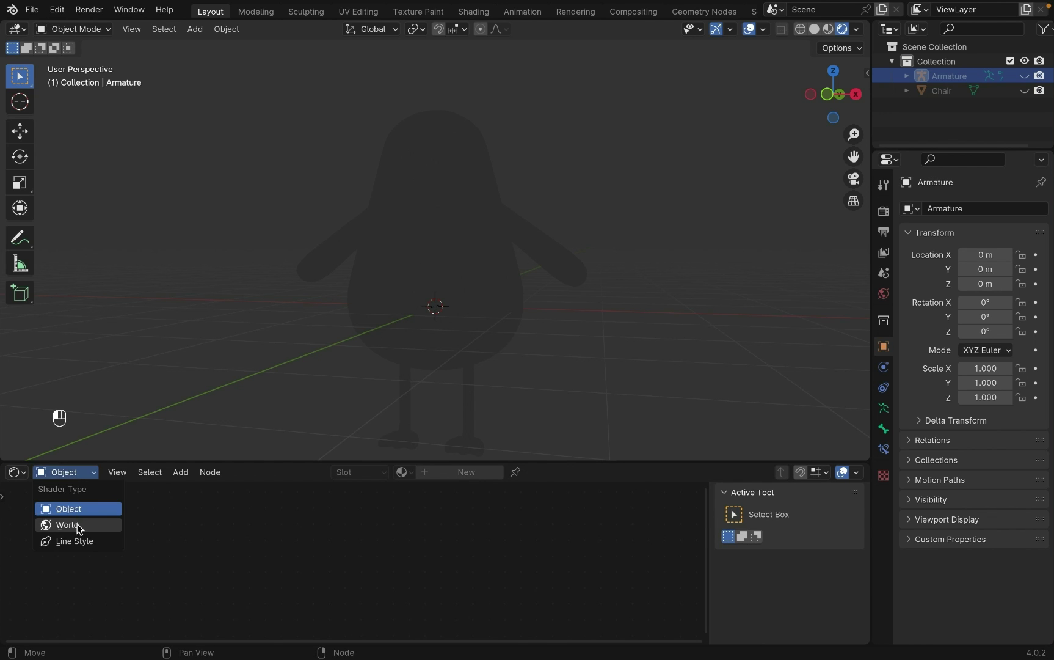
left_click(67, 524)
scroll(313, 561, "up", 3)
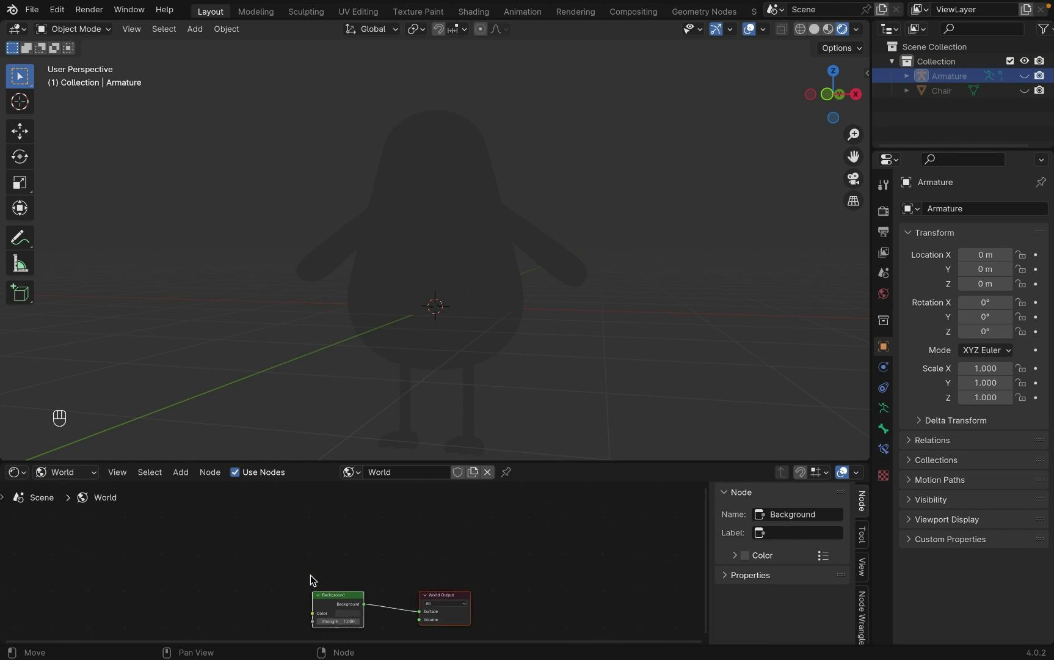
left_click(326, 541)
left_click_drag(348, 523, 376, 523)
key("super+z")
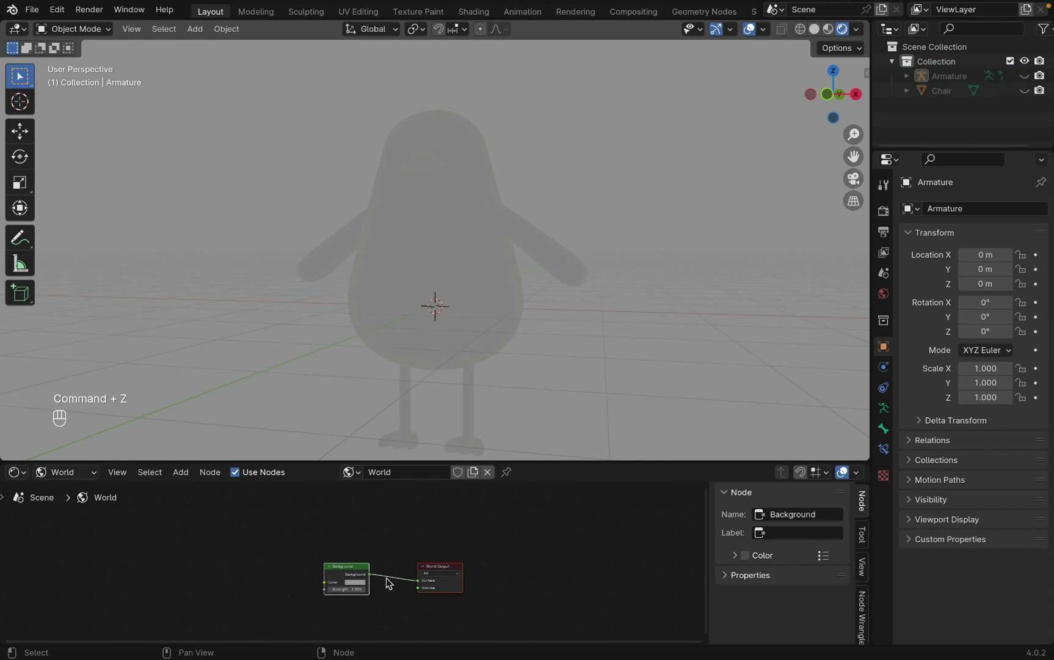
Step: Add a Light Path node and a duplicate Background node to the world tree
key("shift+a")
left_click(315, 457)
type("light")
key("Return")
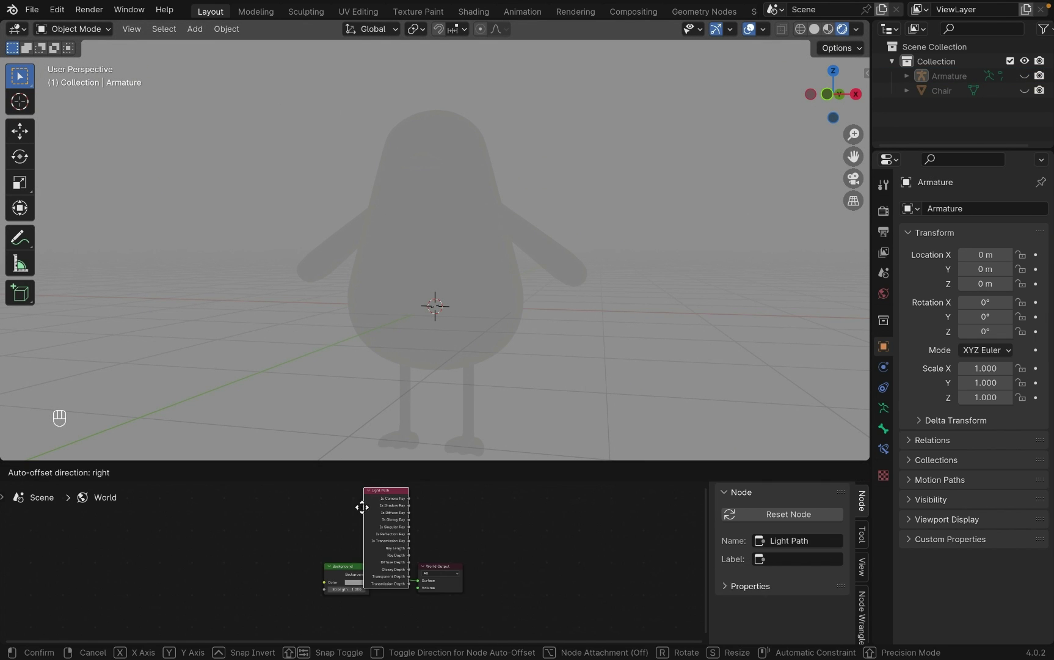
left_click(322, 501)
left_click_drag(338, 547, 336, 542)
scroll(342, 550, "down", 3)
left_click(347, 547)
key("shift+d")
left_click(341, 597)
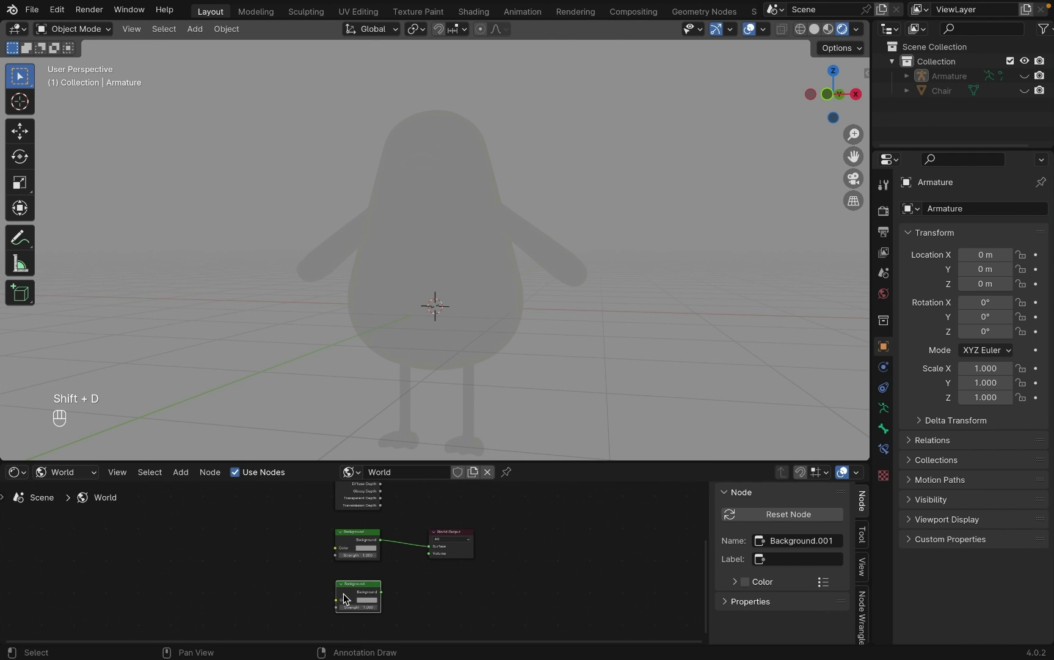
Step: Insert a Mix Shader driven by Is Camera Ray, blending the two Background nodes
key("shift+a")
type("mix")
left_click(371, 533)
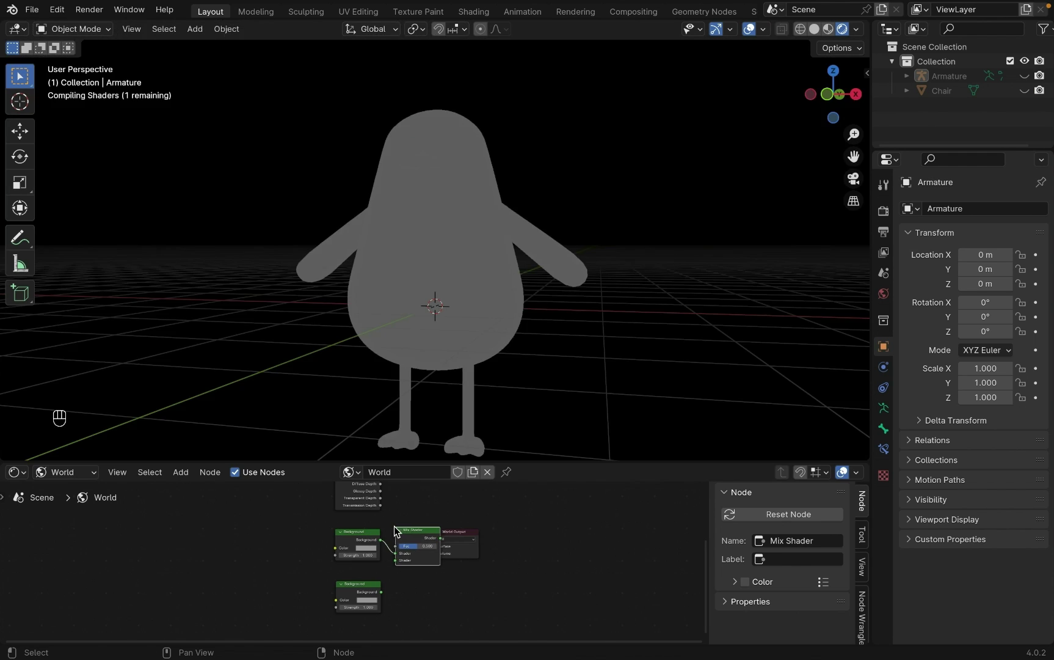
middle_click_drag(396, 532, 416, 610)
left_click_drag(400, 497, 425, 566)
left_click_drag(400, 612, 426, 584)
Step: Set the camera Background to a light teal and the lighting Background to grey at 0.625
left_click(386, 621)
left_click(412, 525)
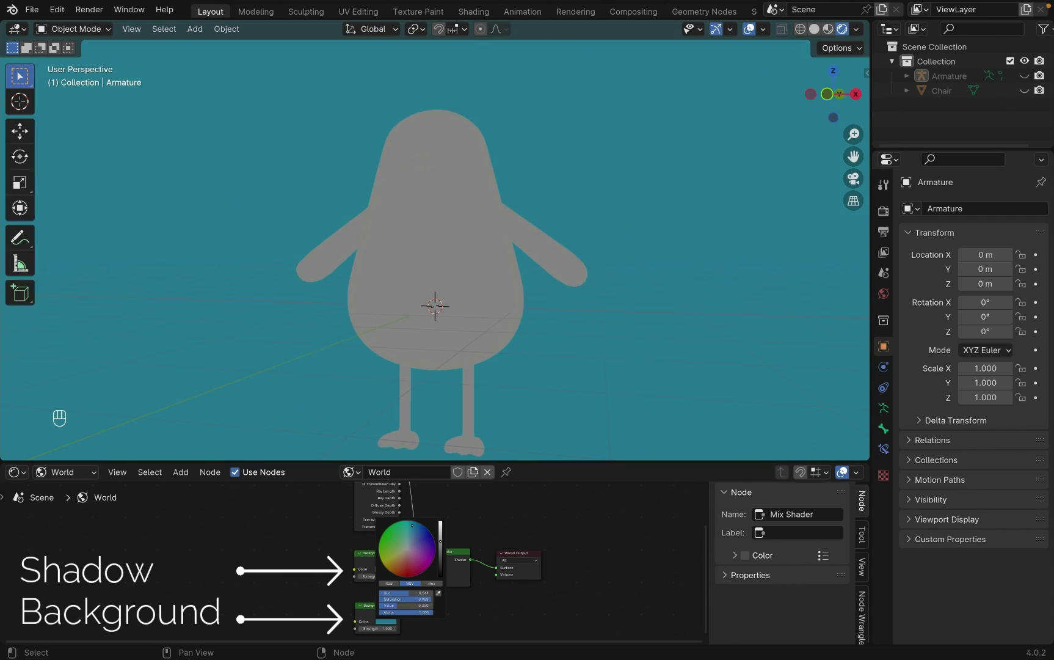
left_click_drag(412, 525, 415, 521)
left_click(441, 534)
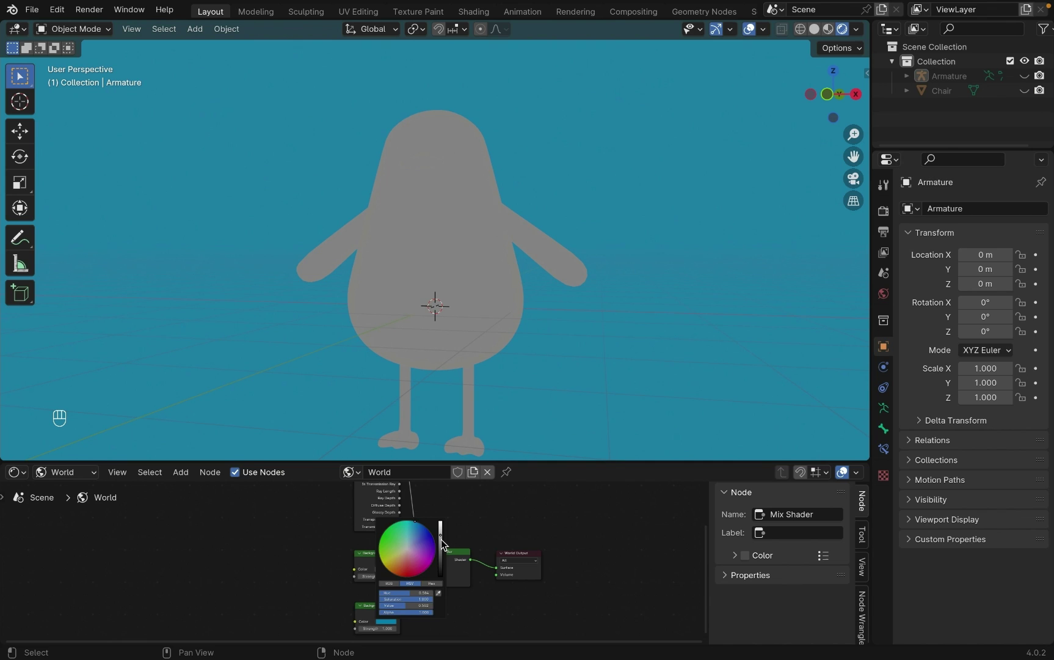
left_click(386, 569)
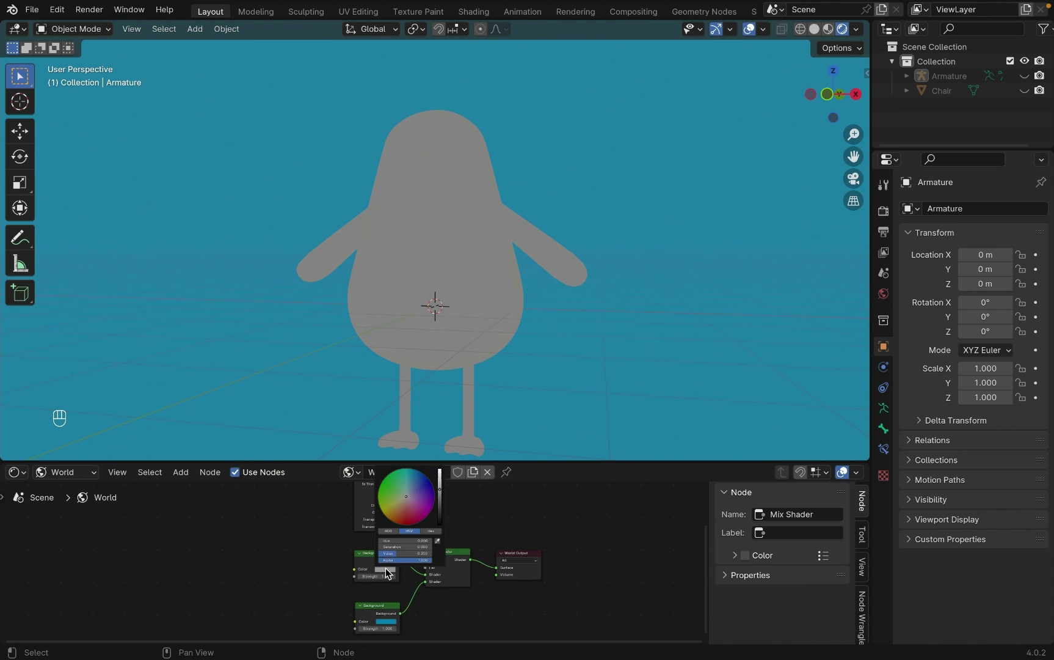
left_click(440, 479)
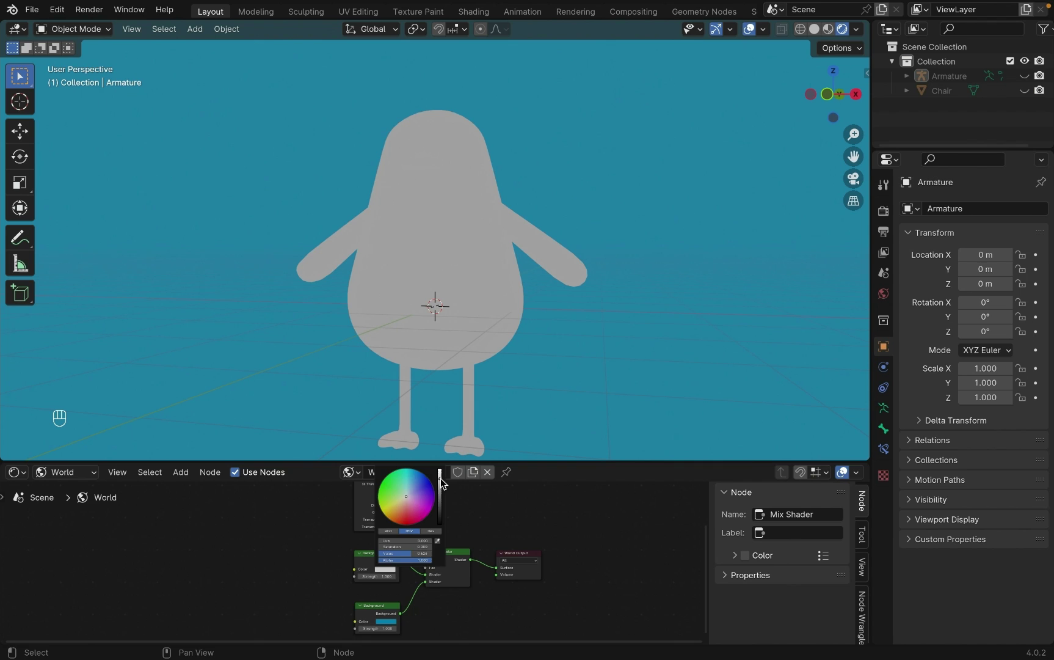
left_click(391, 622)
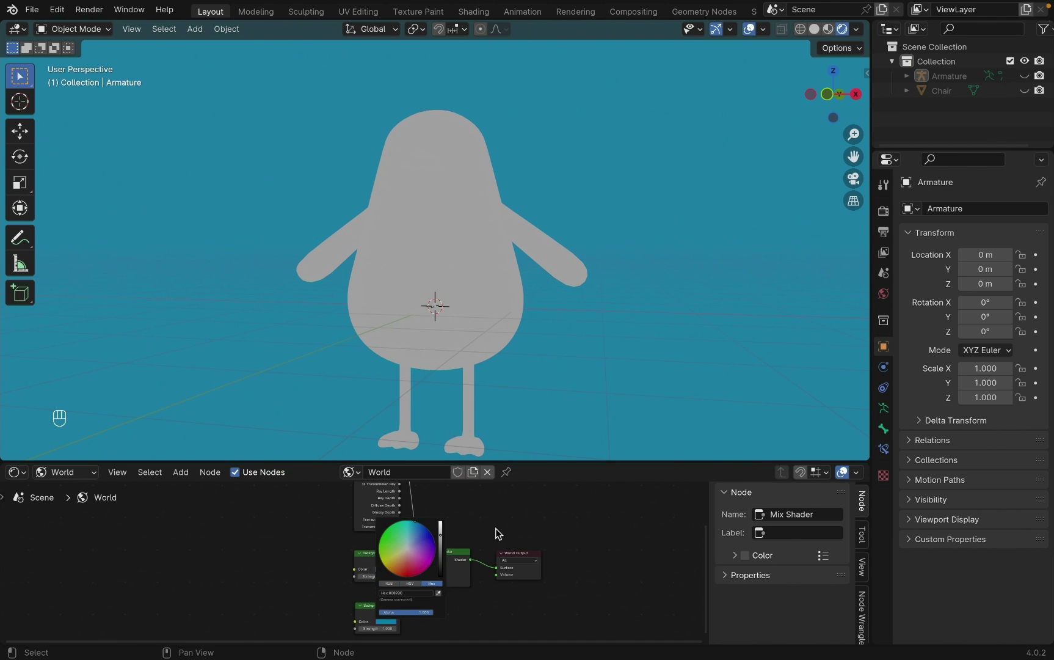
left_click(51, 476)
Step: Create a new body material, replacing the Principled BSDF with an Emission node
left_click(61, 509)
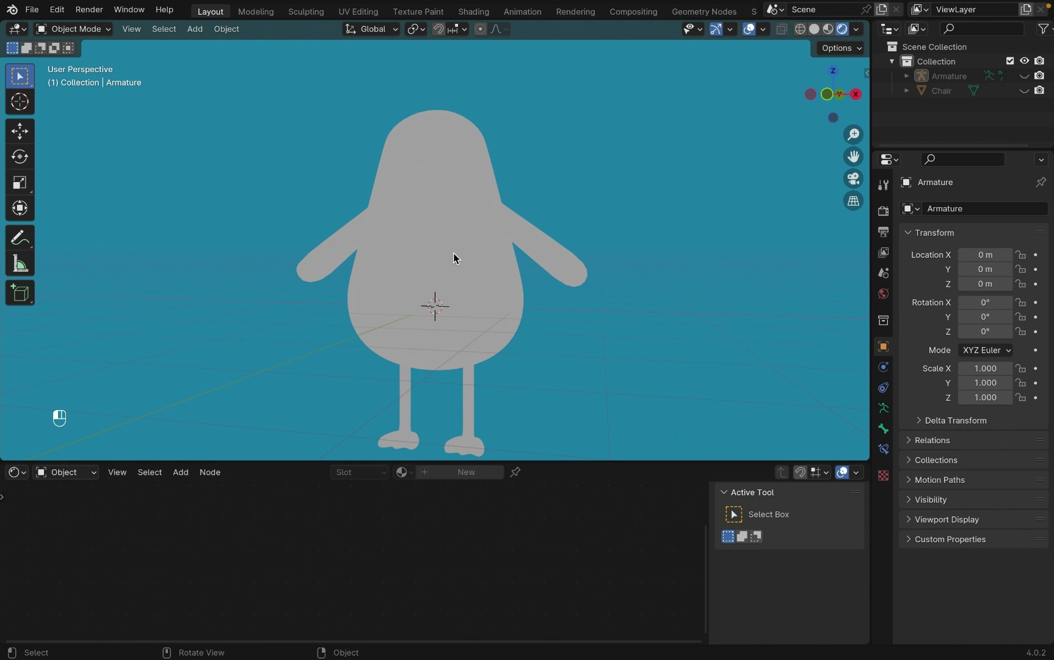
left_click(450, 246)
left_click(435, 472)
left_click(364, 542)
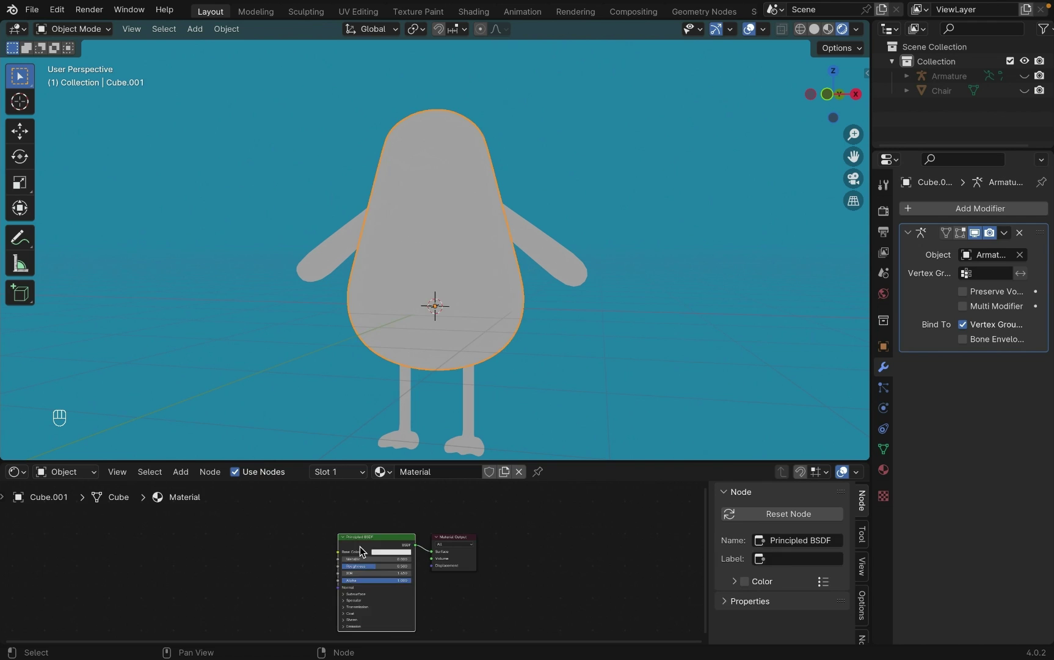
key("x")
key("shift+a")
type("emission")
key("Return")
left_click(388, 547)
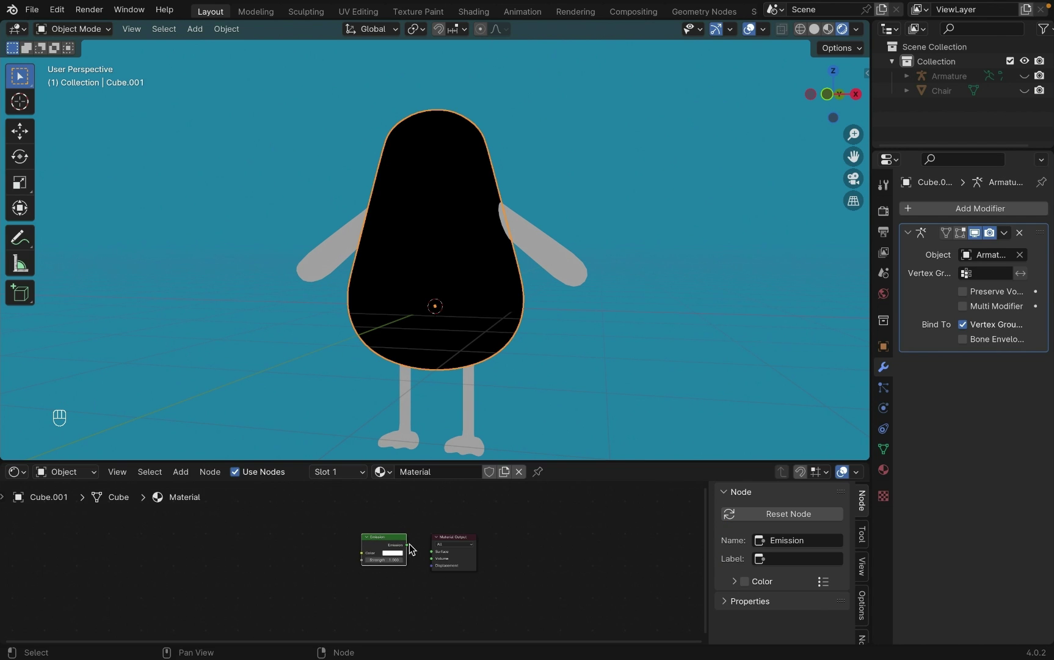
Step: Link a Light Path node's Is Camera Ray output to the Emission Strength
key("shift+a")
type("light")
left_click(353, 502)
left_click(284, 549)
left_click_drag(314, 527, 349, 578)
Step: Set the body's Emission colour to pale cream-yellow
left_click(381, 568)
left_click(410, 447)
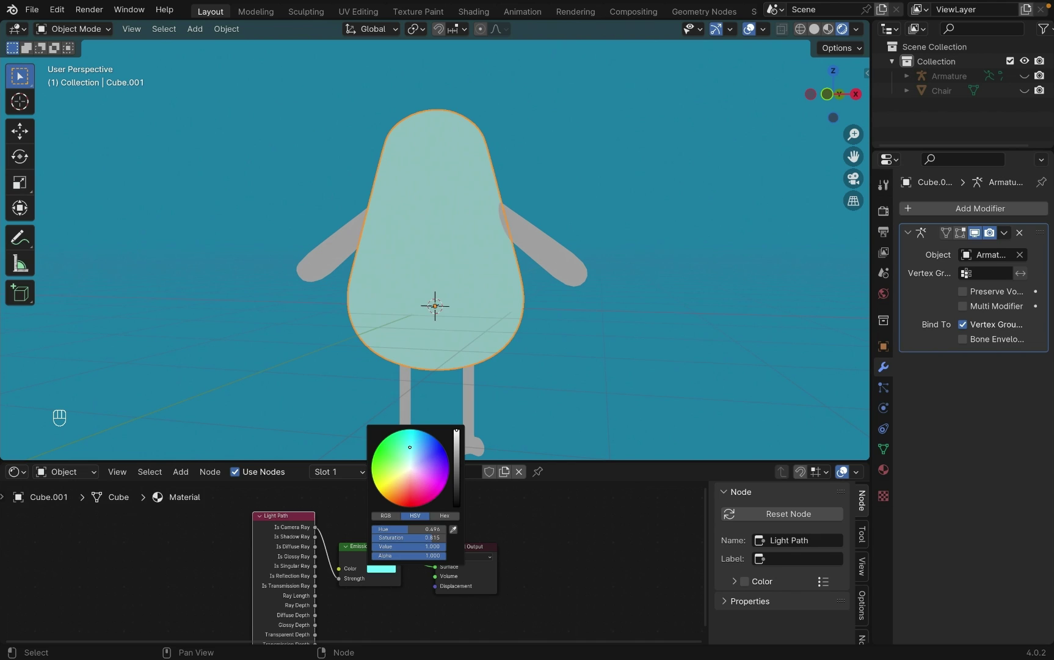
left_click_drag(415, 454, 402, 472)
left_click(381, 568)
left_click(402, 472)
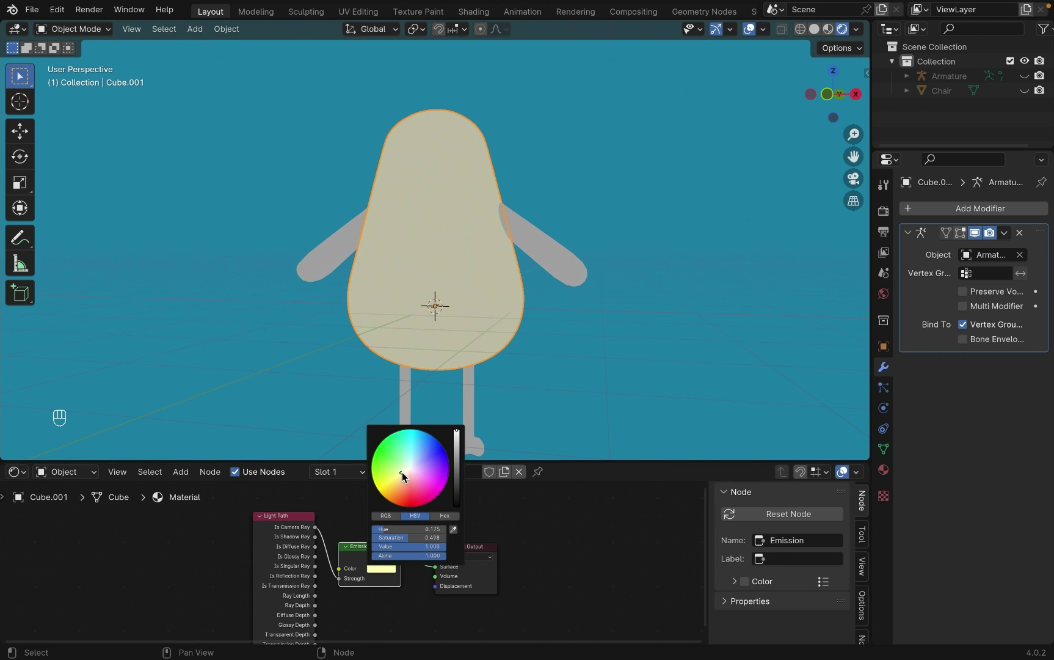
Step: Assign the pale body material to the arms
left_click(568, 254)
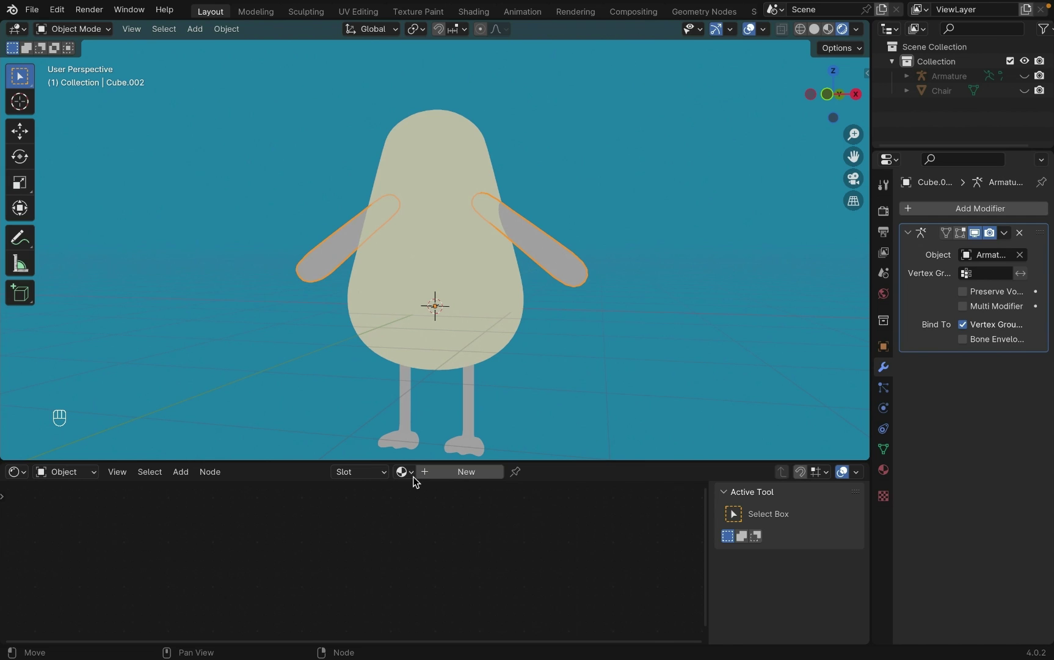
left_click(410, 473)
left_click(423, 493)
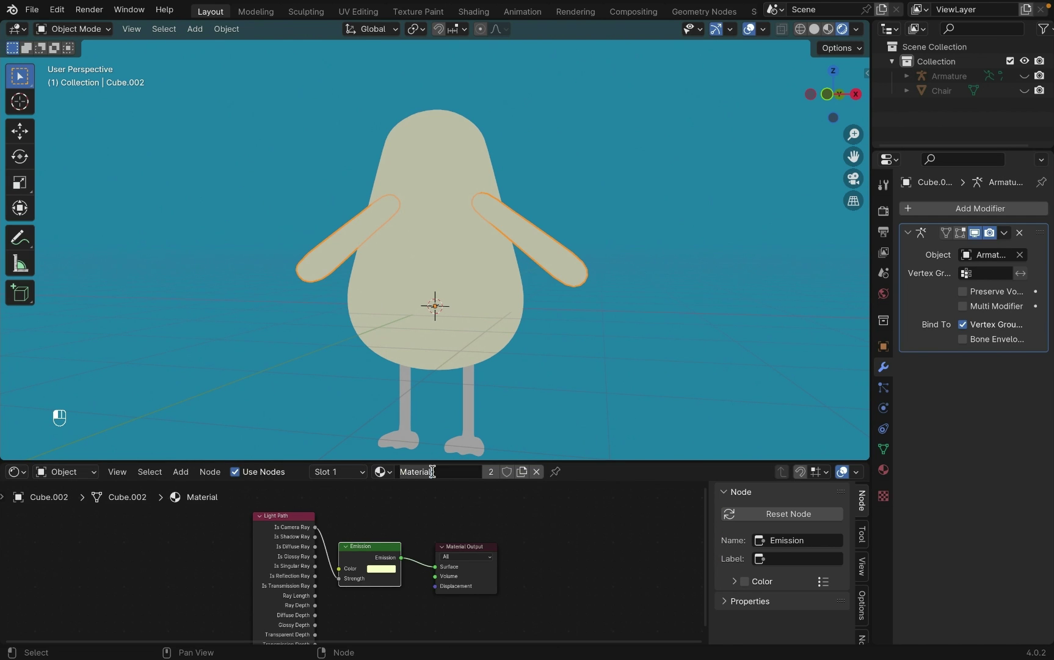
Step: Give the legs their own Material.001 with a saturated yellow Emission colour
left_click(472, 405)
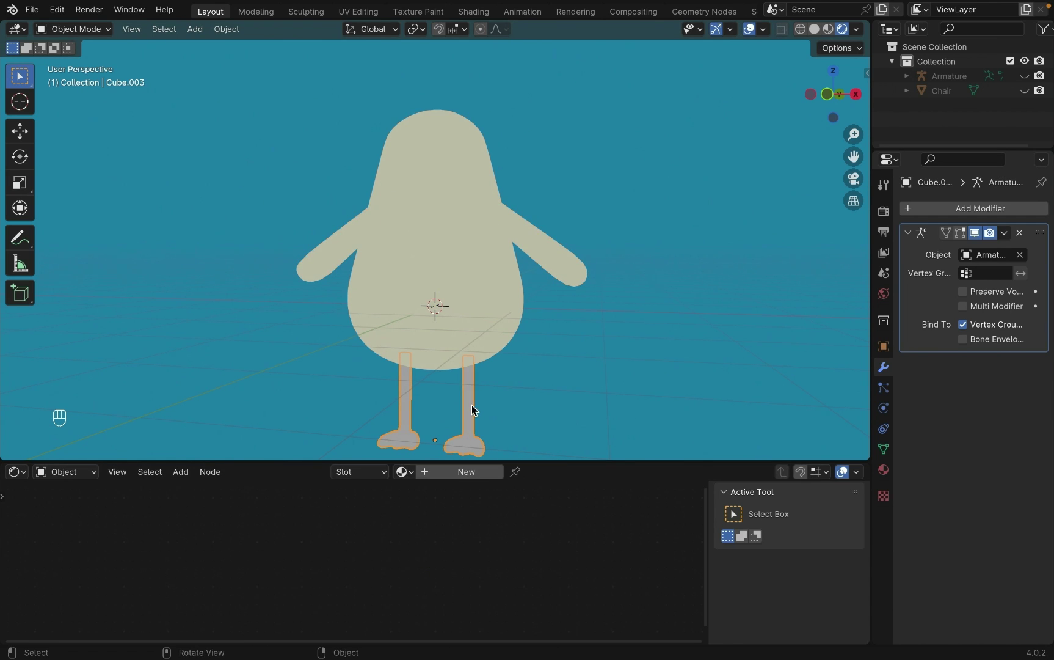
left_click(403, 472)
left_click(425, 494)
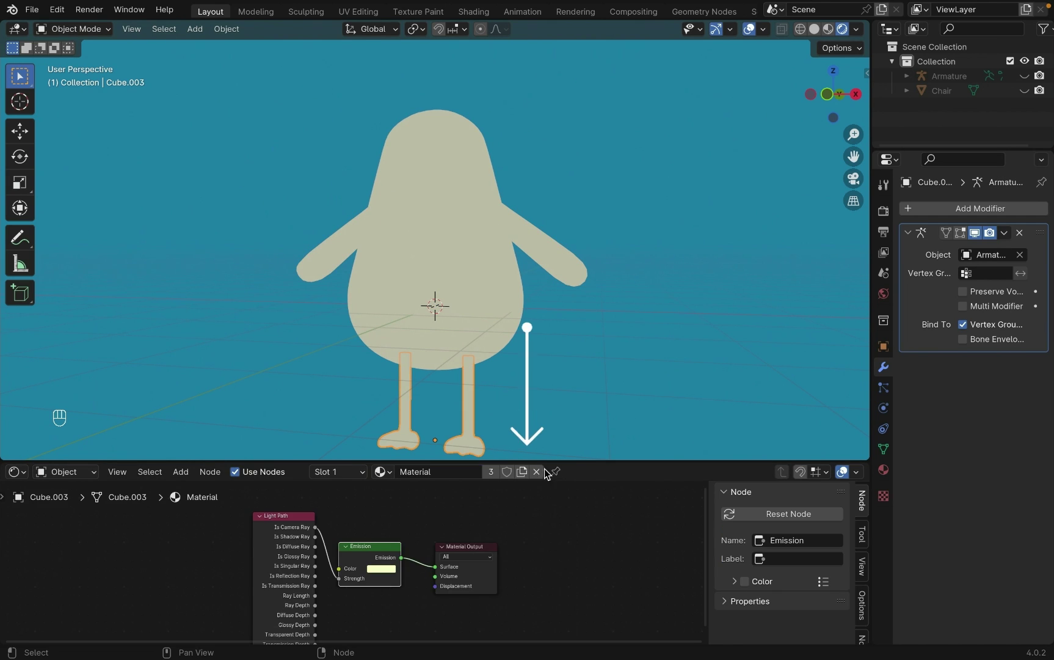
left_click(381, 568)
left_click_drag(409, 482, 378, 488)
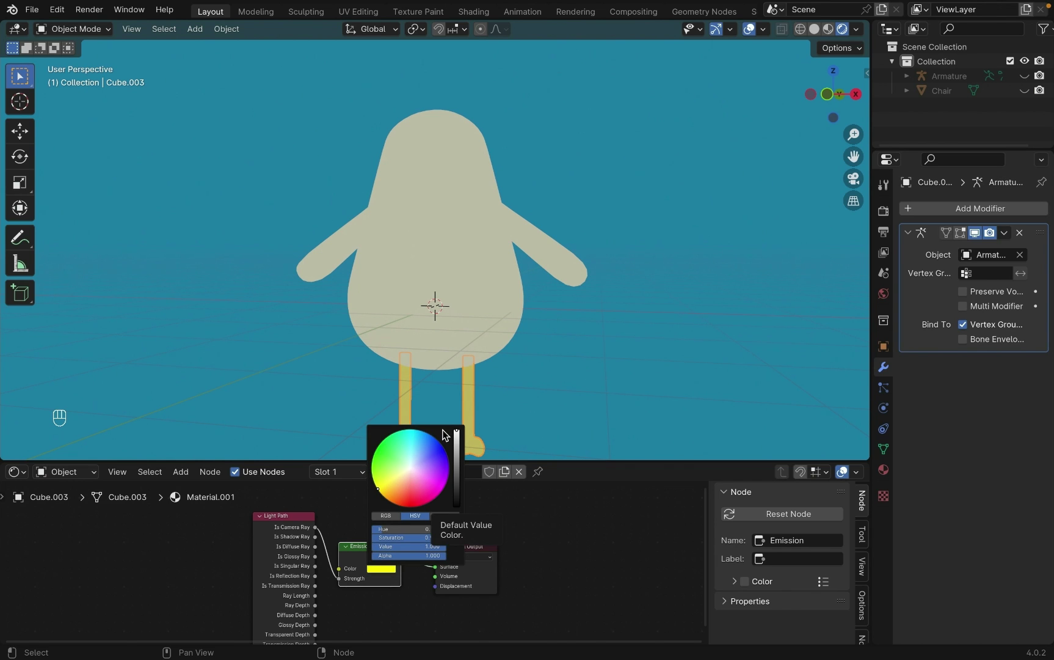
Step: Select the beak's connected faces on the penguin body in Edit Mode
left_click(463, 171)
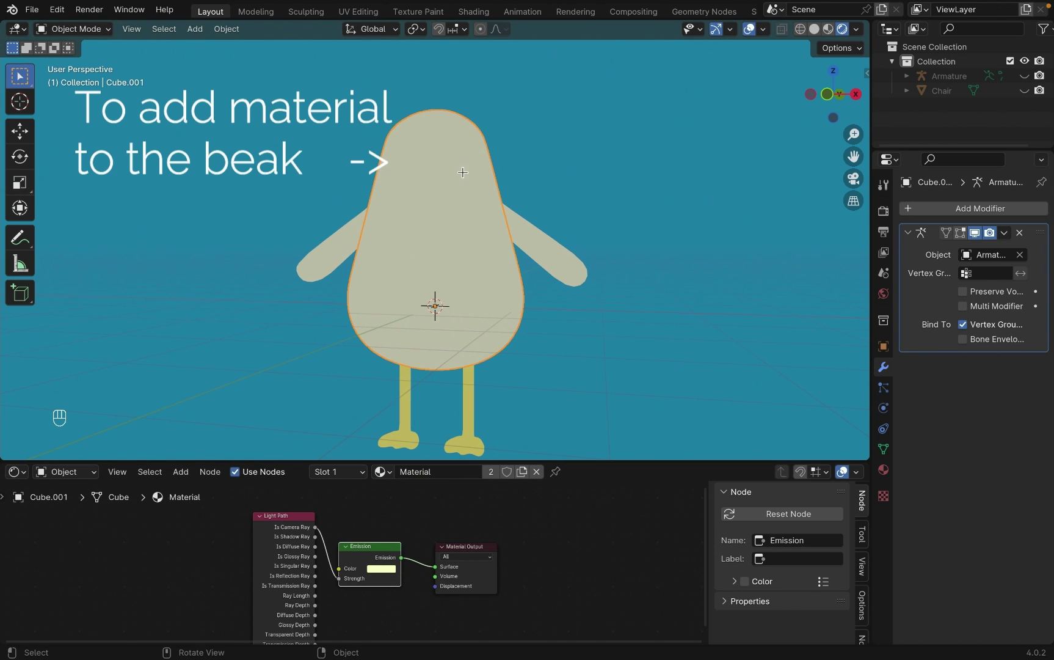
key("Tab")
left_click(429, 160)
key("l")
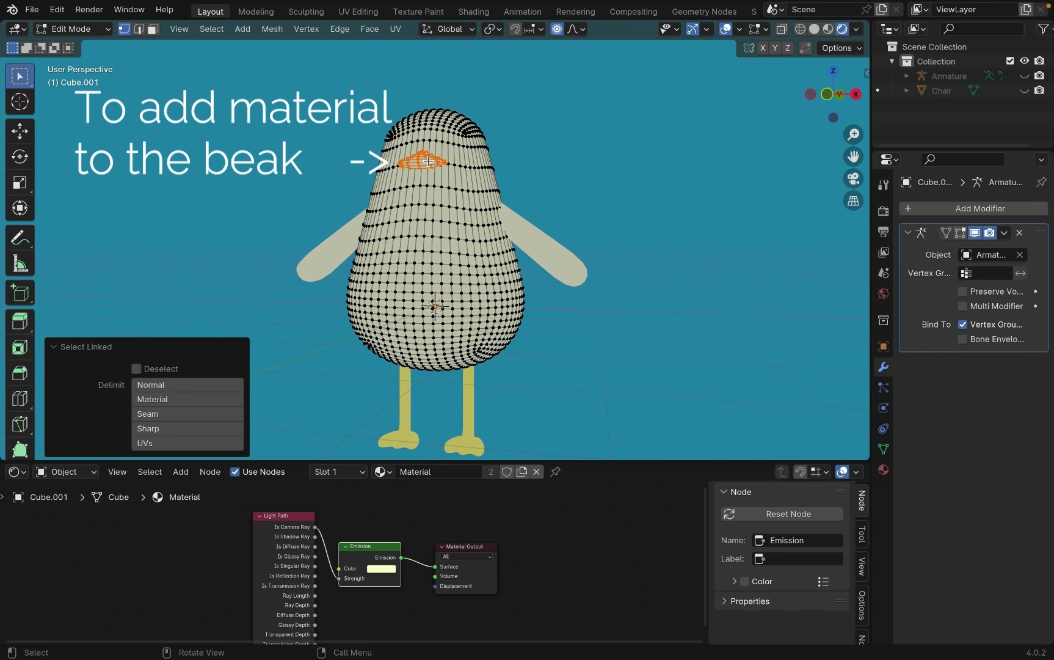
Step: Assign the yellow Material.001 to the beak in a second material slot and save the file
left_click(883, 469)
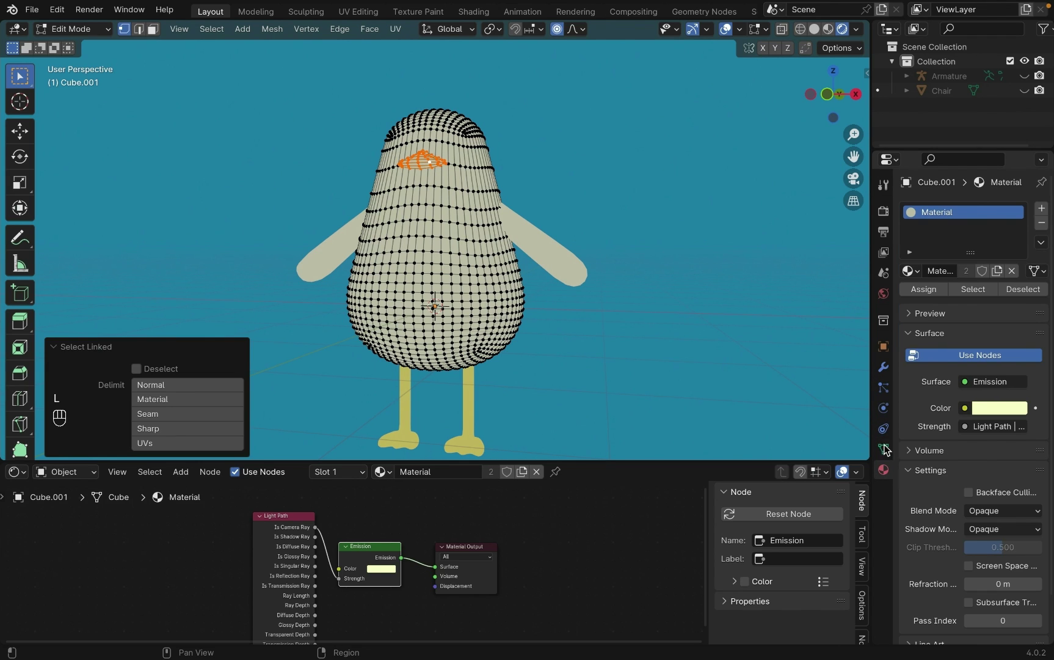
left_click(1042, 208)
left_click(911, 300)
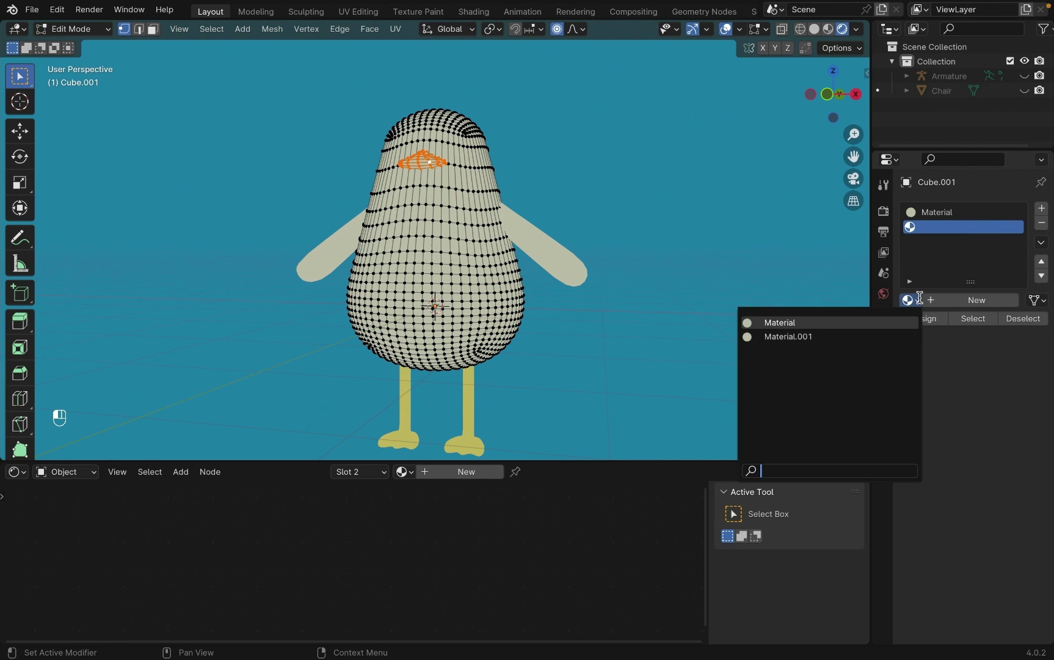
left_click(864, 346)
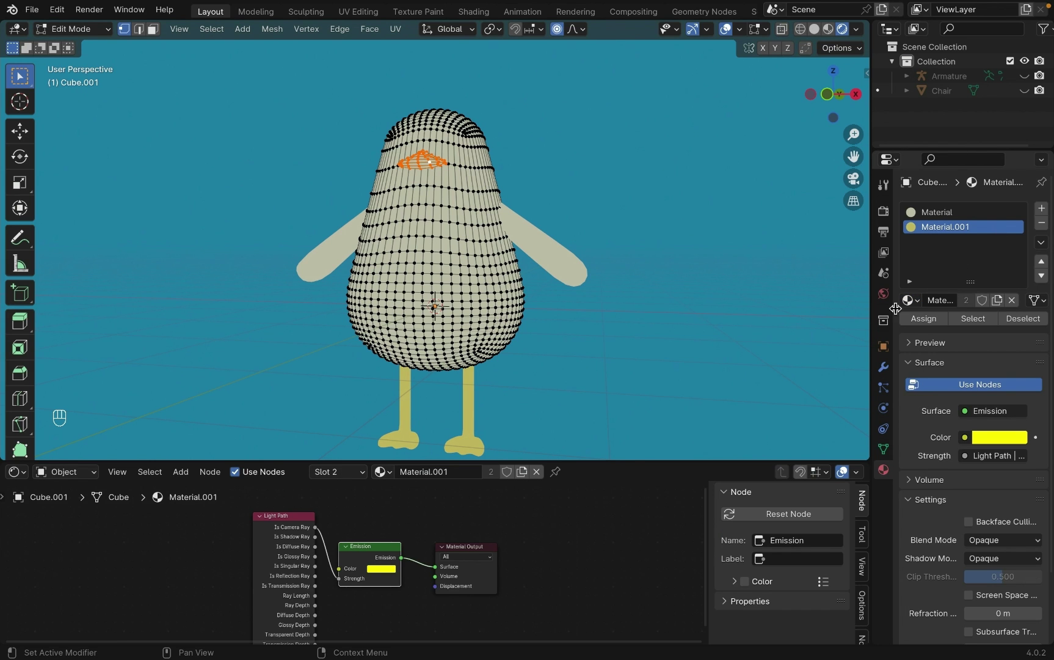
left_click(922, 318)
key("Tab")
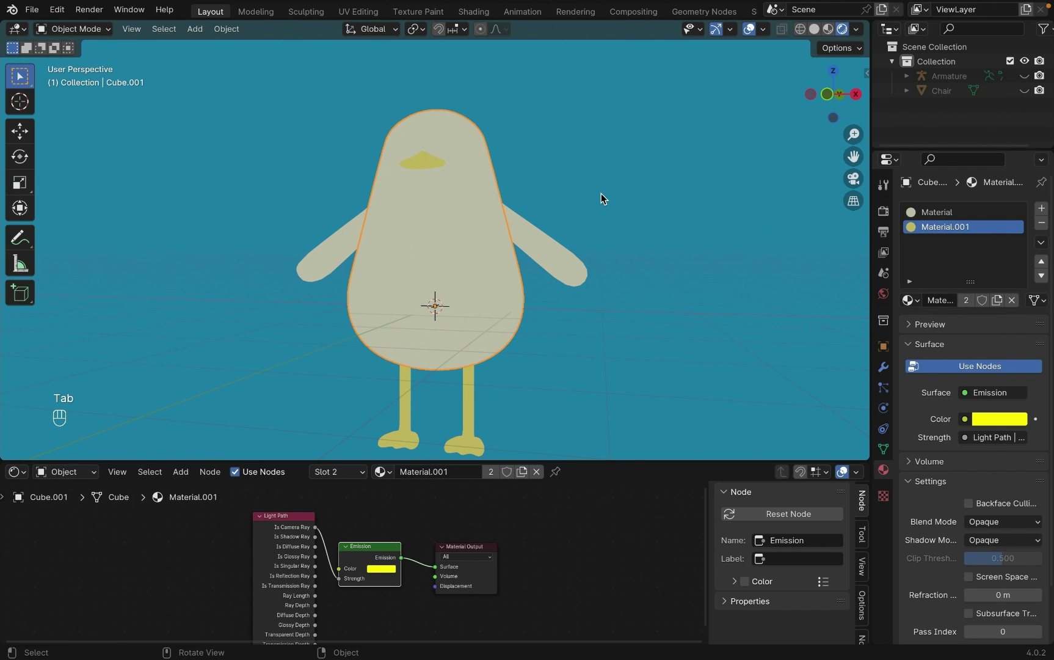
key("super+s")
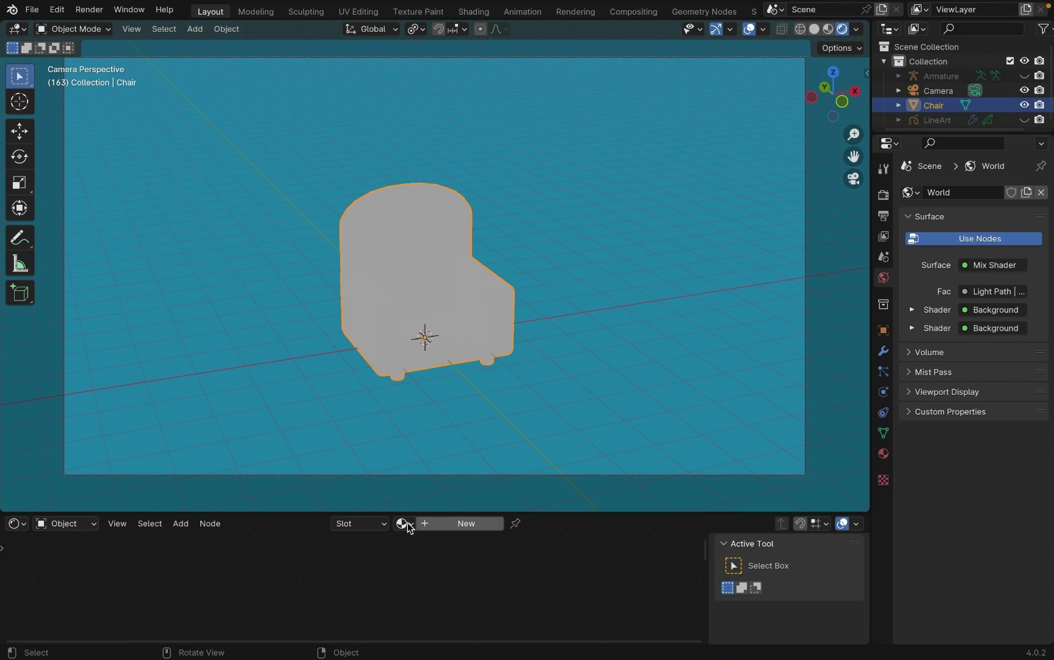
Step: Give the chair a single-user copy of Material.001 named 'Chair' with a red emission colour
left_click(404, 523)
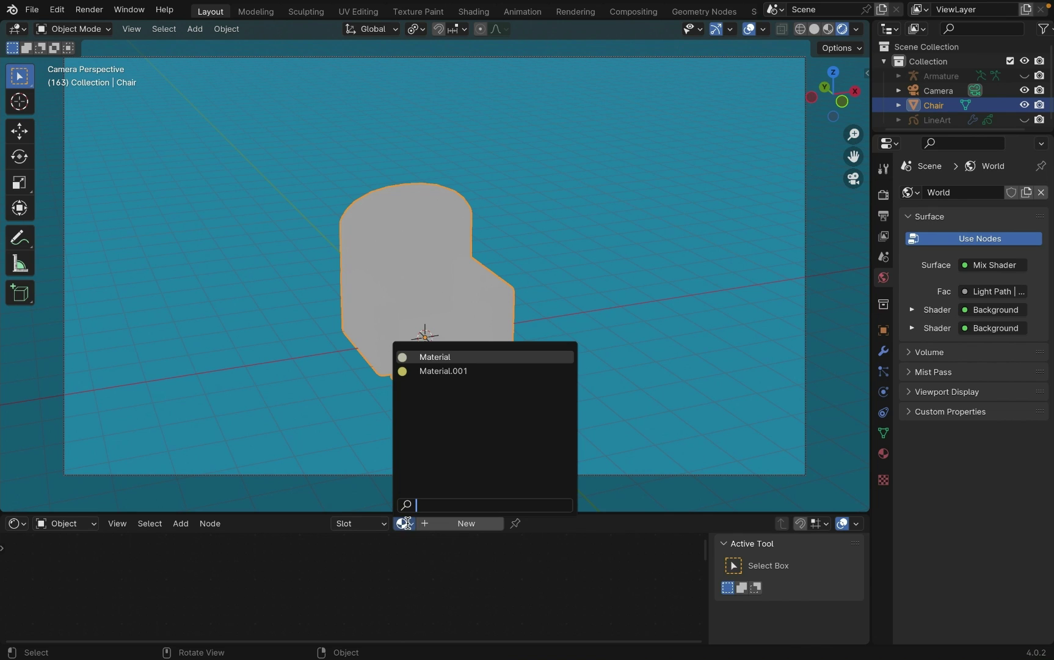
left_click(422, 371)
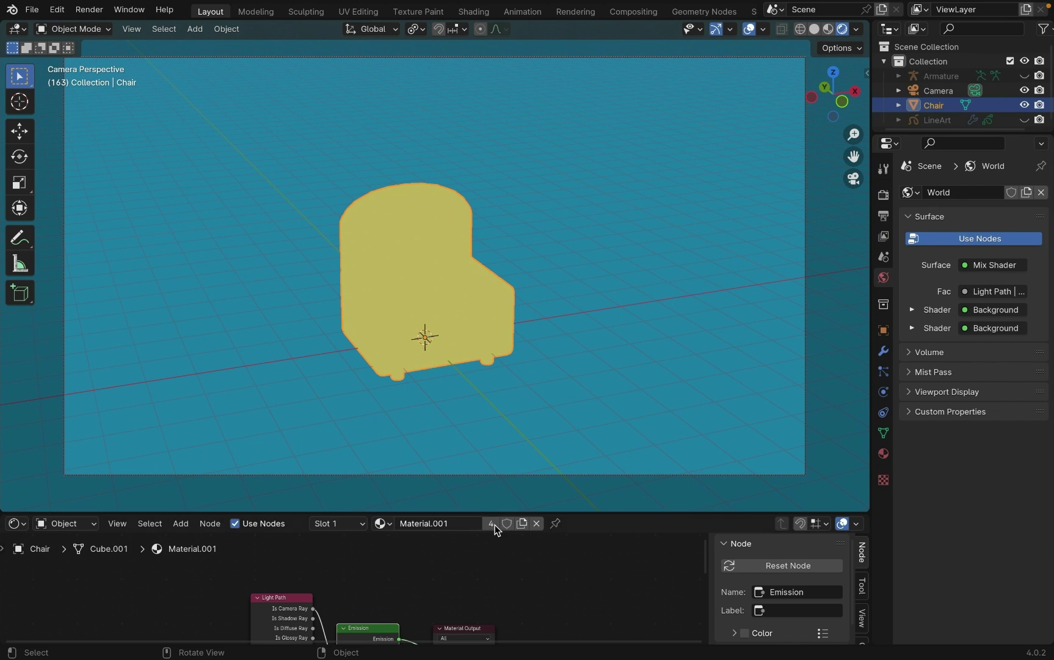
left_click(523, 522)
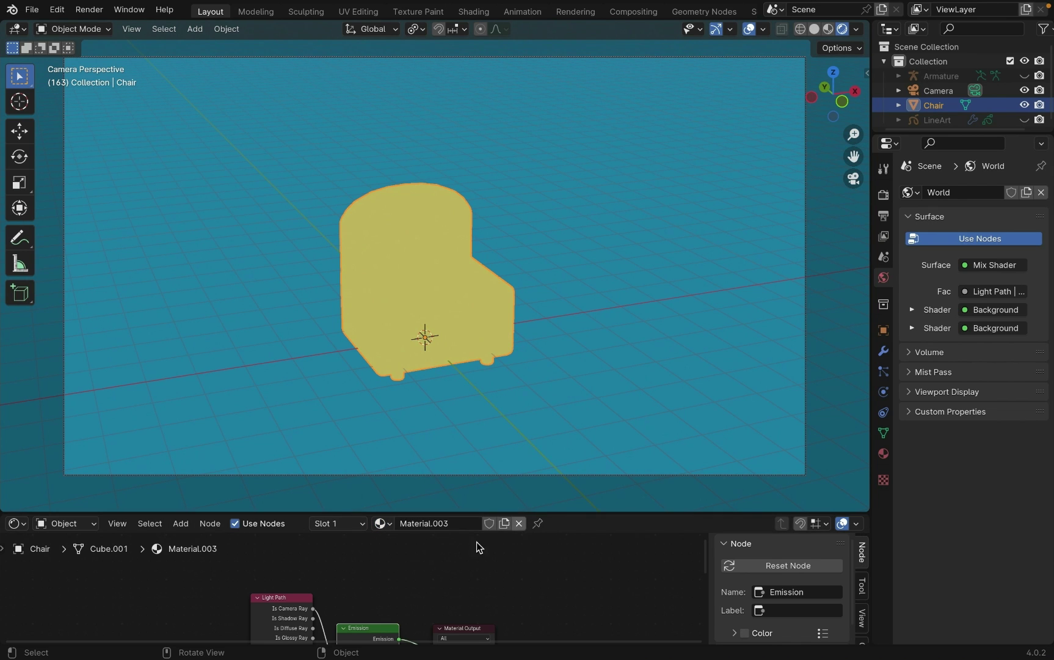
left_click(444, 524)
type("Chair")
key("Return")
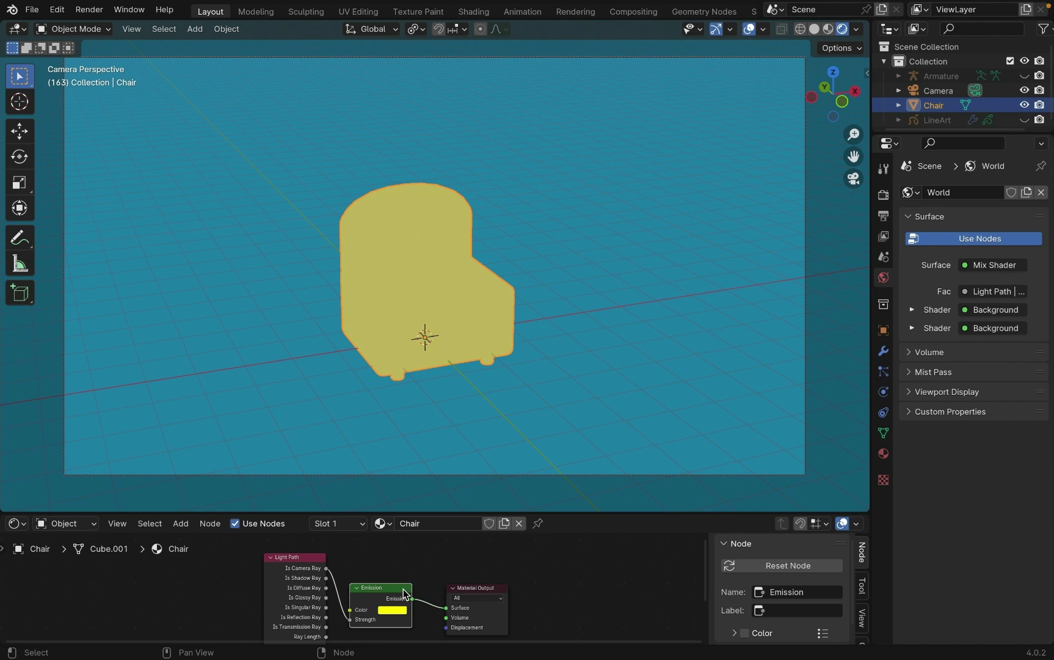
left_click(392, 610)
left_click_drag(419, 537, 421, 546)
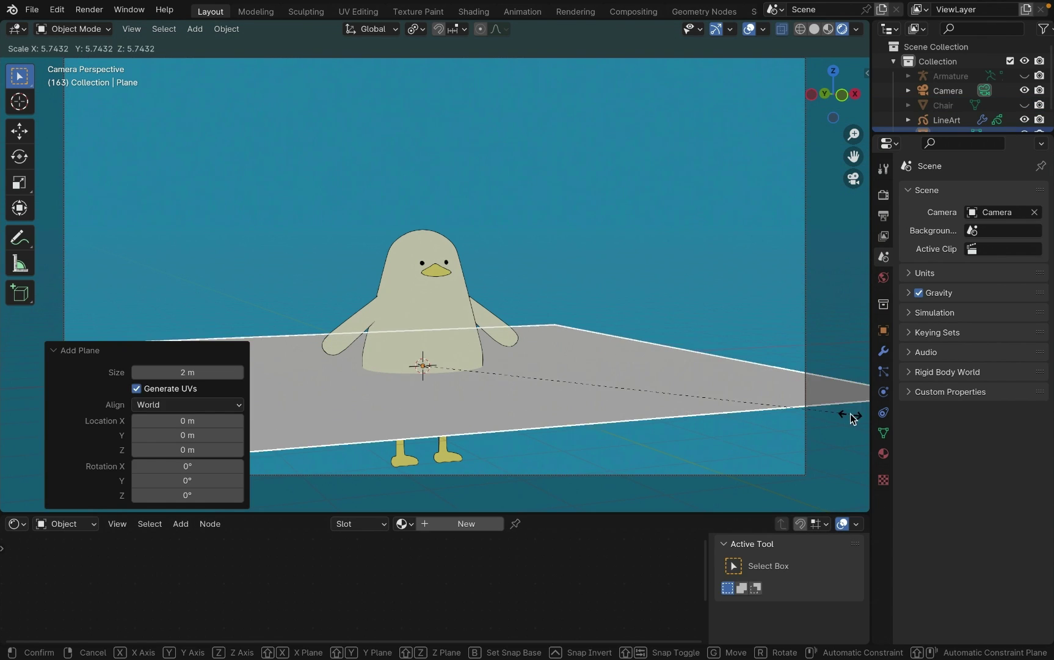
Step: Check the world background colour, then return to the object material shader view
left_click(855, 416)
left_click(63, 523)
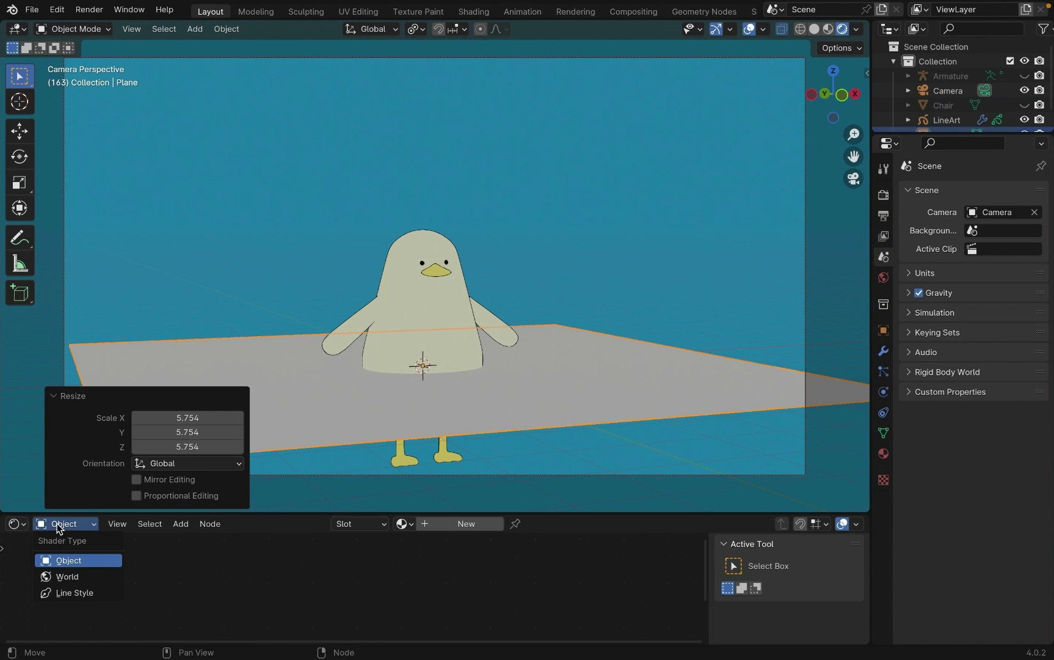
left_click(68, 574)
left_click(371, 593)
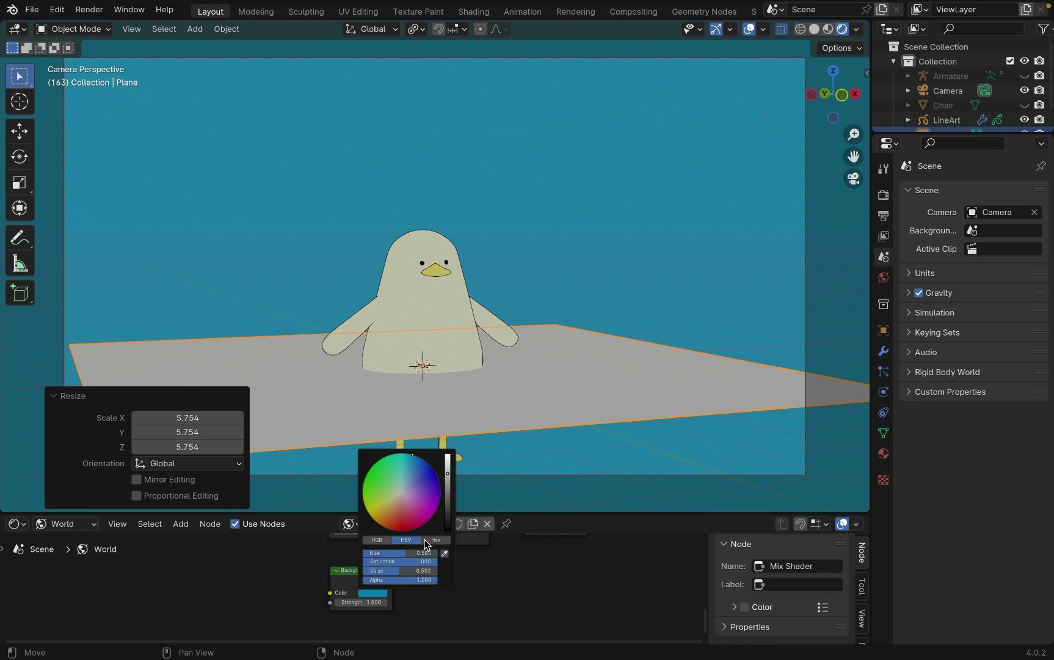
left_click(61, 524)
left_click(68, 560)
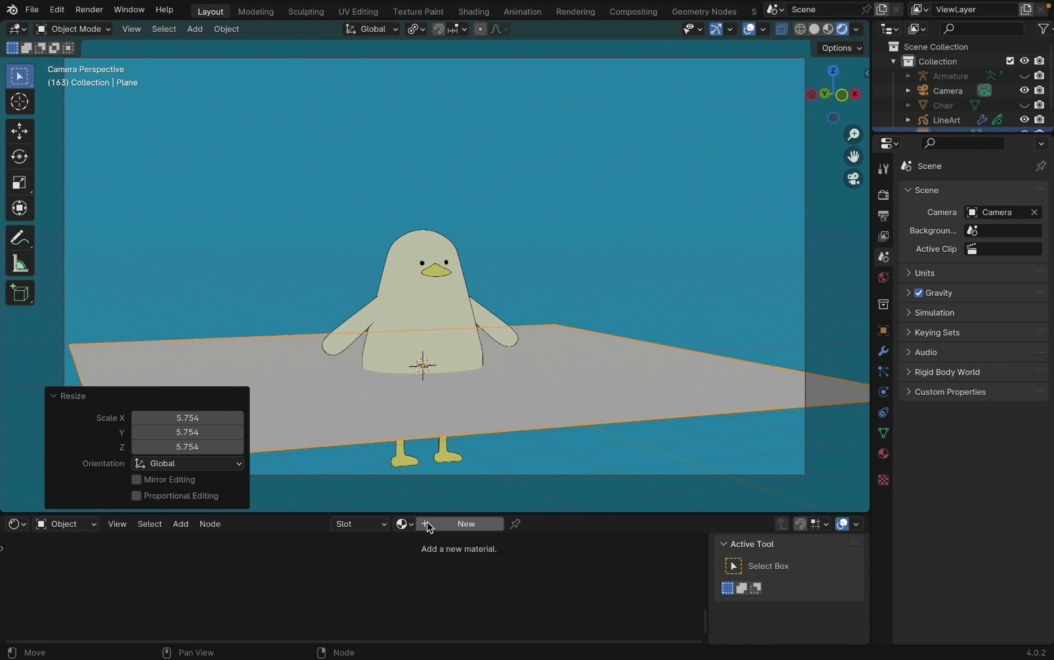
Step: Create a new plane material with a Shader to RGB node after the Principled BSDF
left_click(458, 524)
key("shift+a")
type("co")
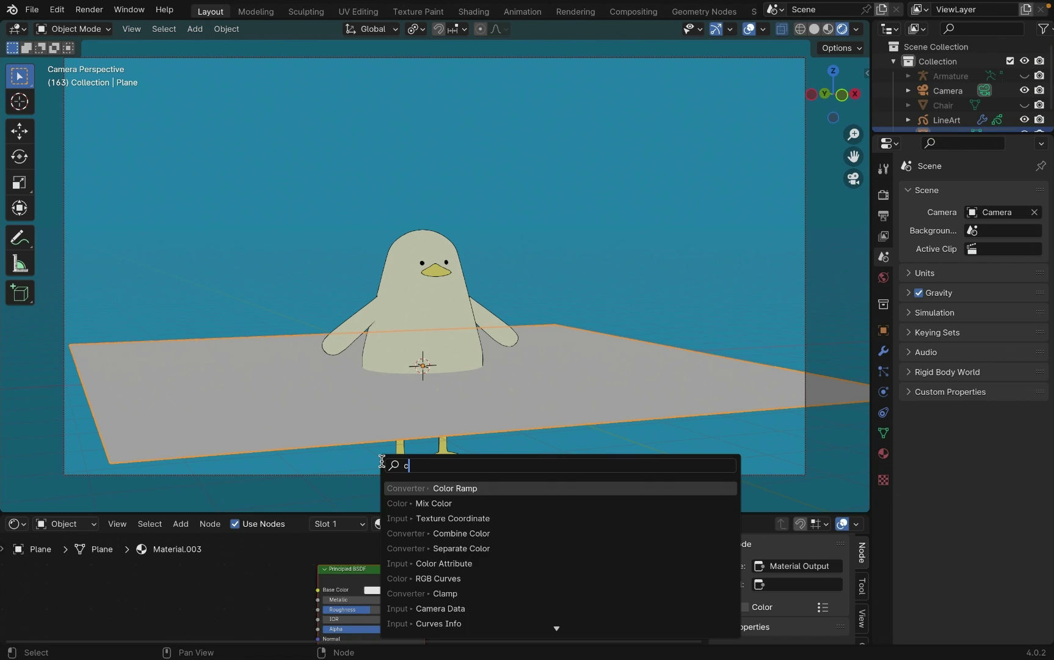
key("BackSpace")
key("BackSpace")
left_click(476, 518)
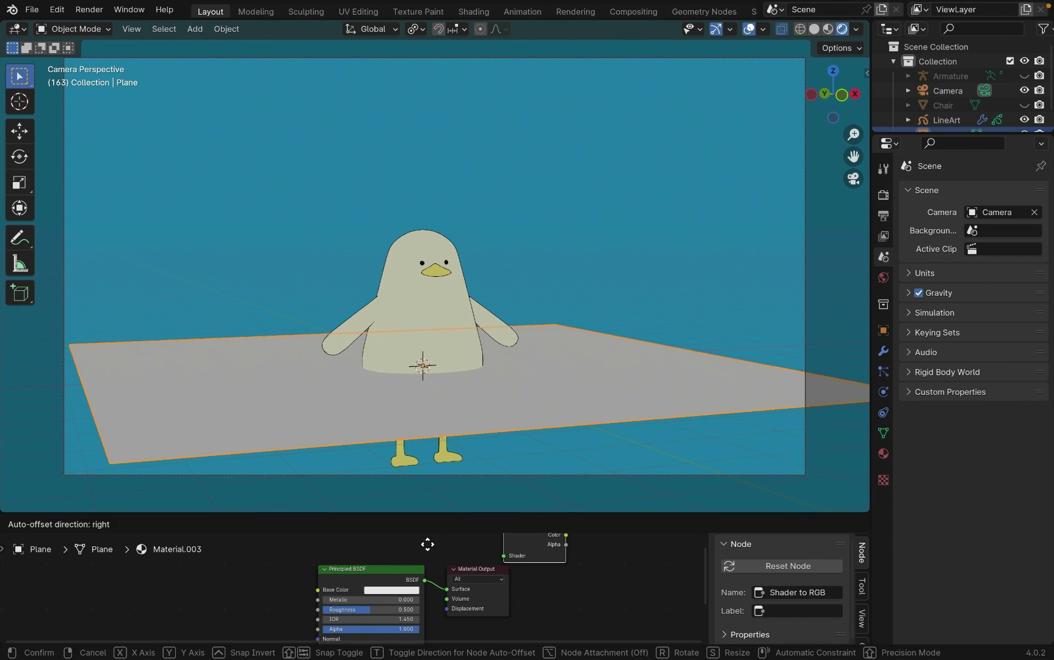
left_click(482, 574)
Step: Add a Constant Color Ramp after Shader to RGB with the white stop moved to the middle
key("shift+a")
type("color")
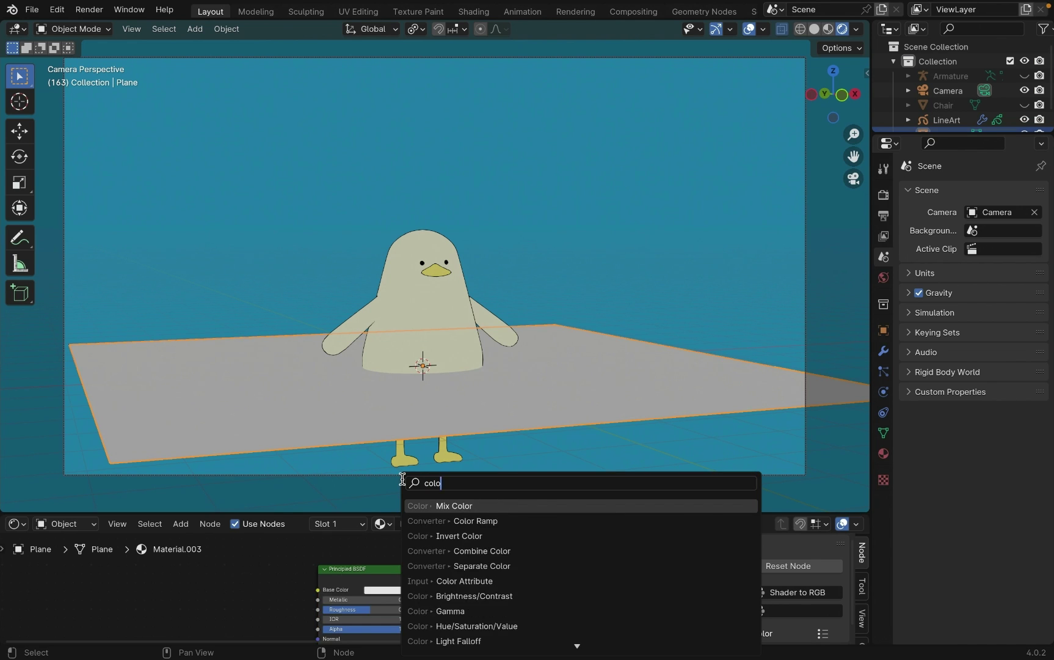
left_click(482, 520)
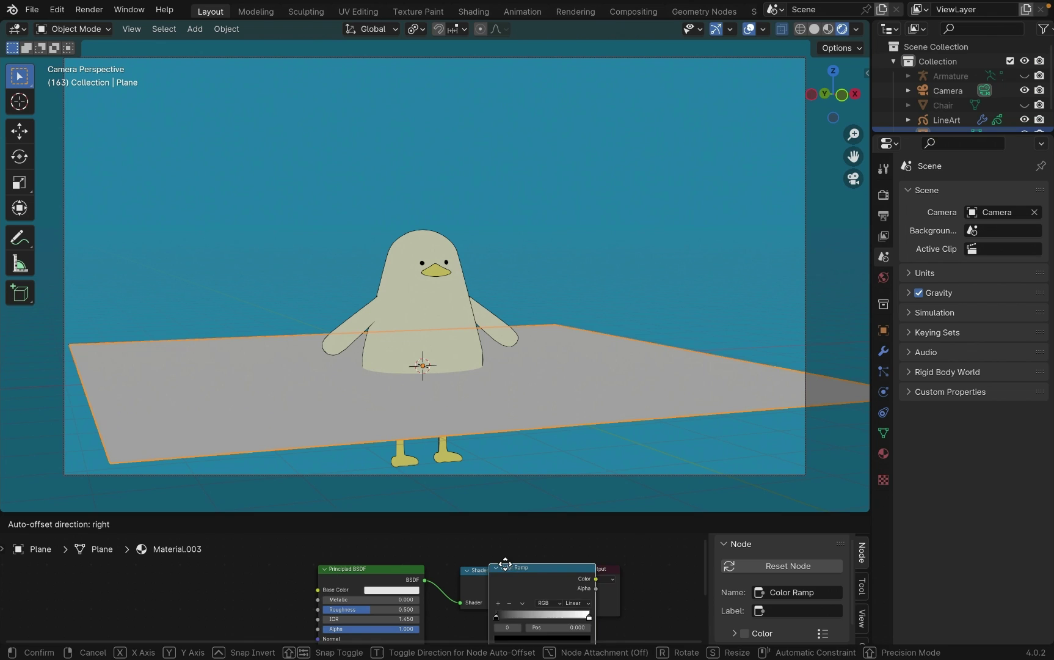
left_click(611, 587)
left_click(645, 604)
left_click(635, 607)
scroll(624, 610, "down", 3)
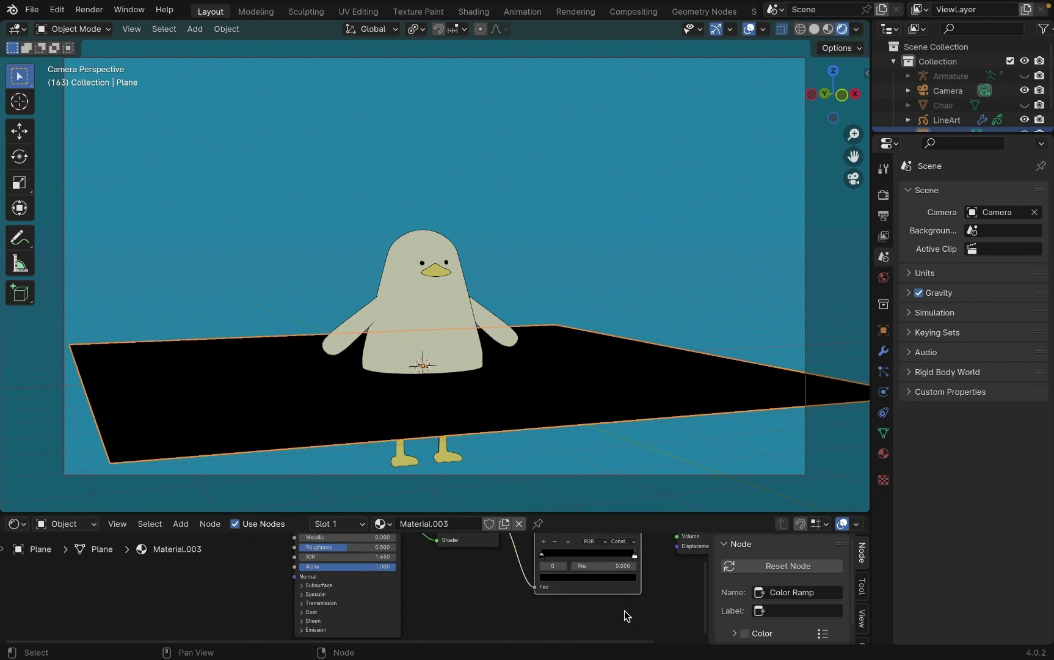
left_click_drag(627, 548, 588, 548)
Step: Set the ramp's dark stop colour to a dark teal
left_click(554, 570)
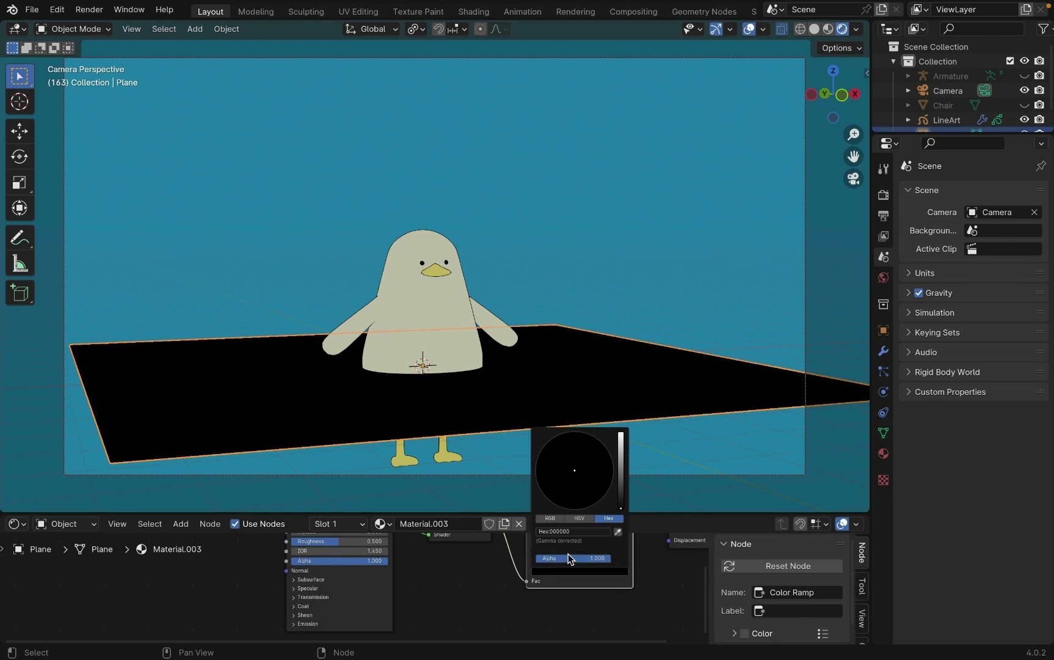
left_click(585, 531)
key("ctrl+v")
key("Return")
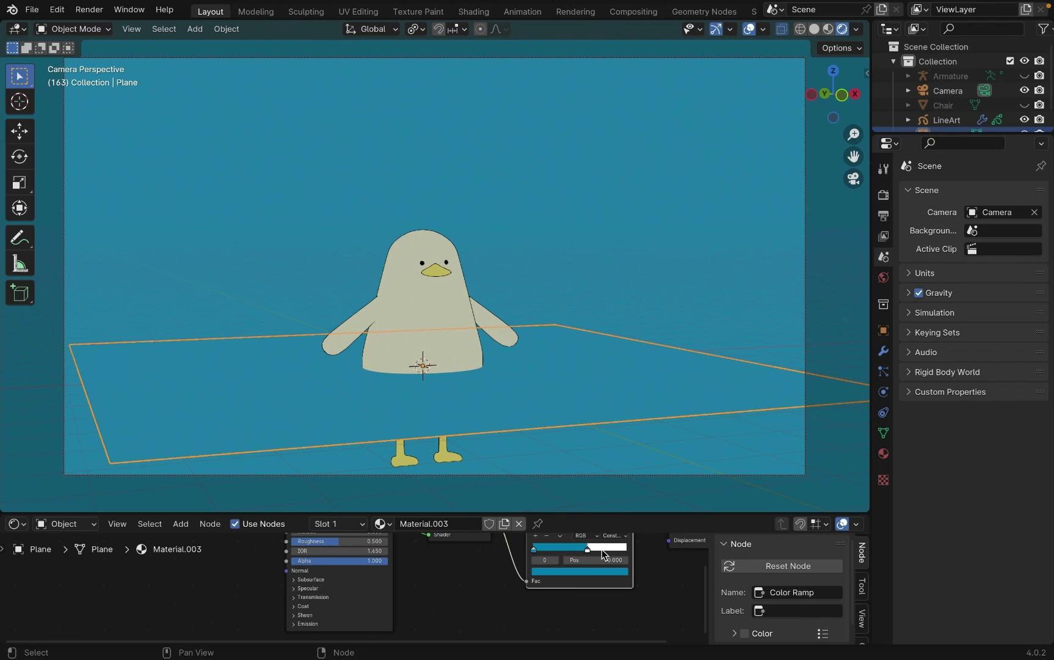
left_click(598, 572)
left_click(583, 531)
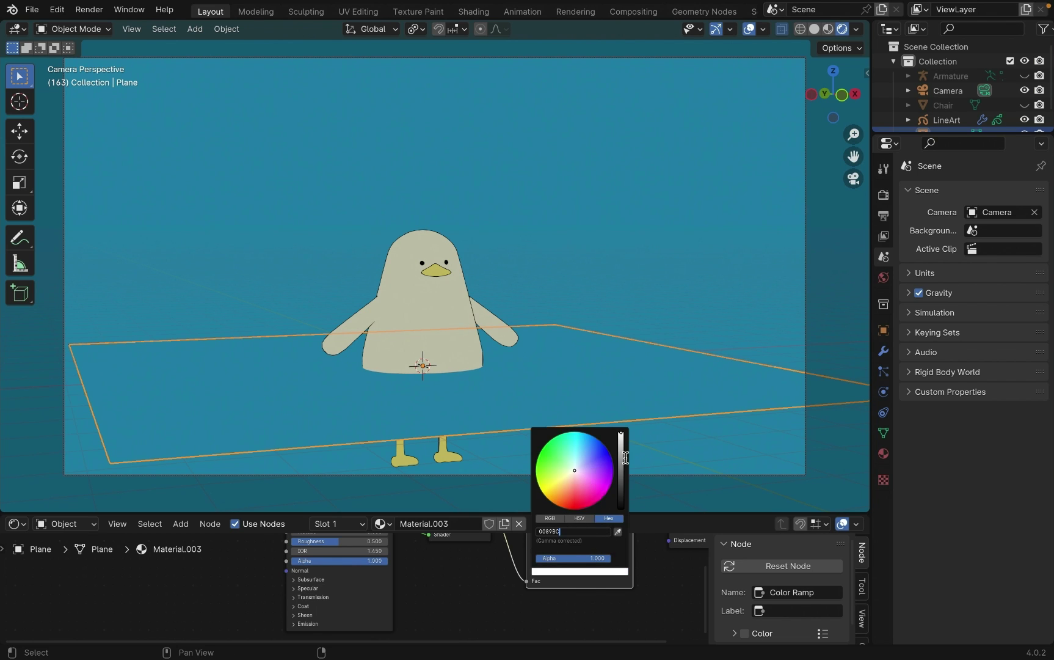
key("Escape")
left_click(568, 571)
left_click(622, 476)
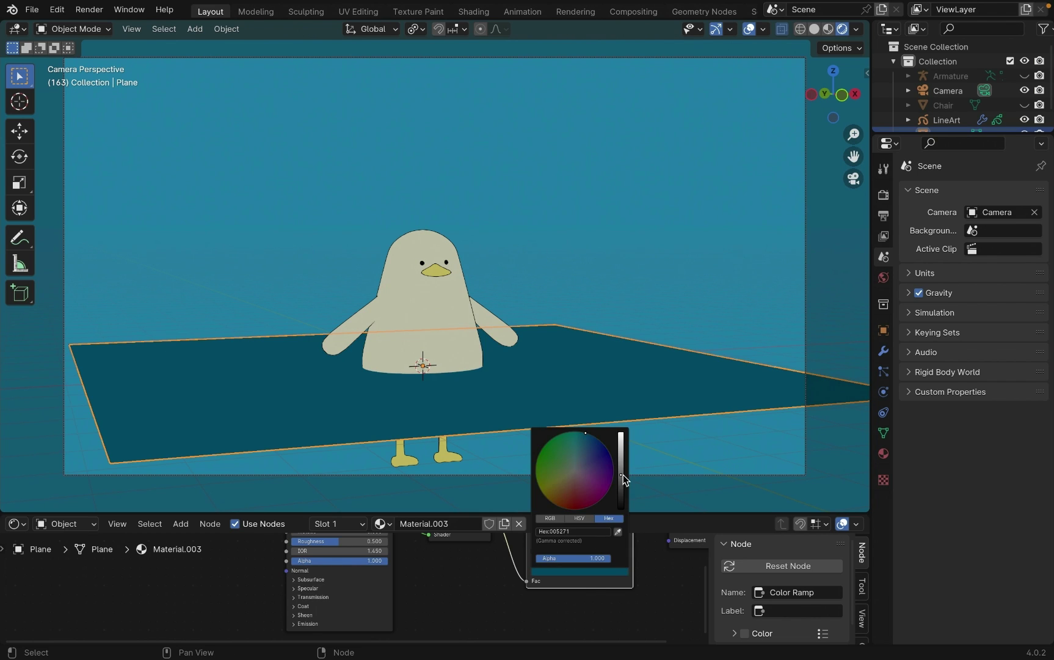
key("shift+a")
Step: Add a sun light and rotate it twice so it casts the penguin's shadow on the ground
mouse_move(489, 465)
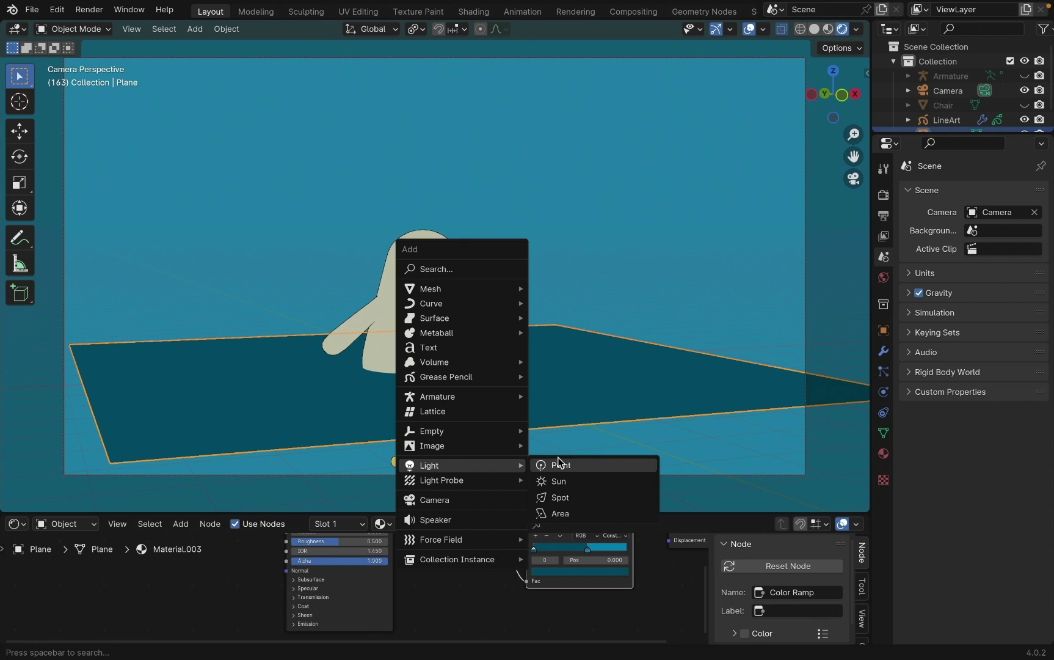
left_click(569, 485)
key("KP_1")
key("r")
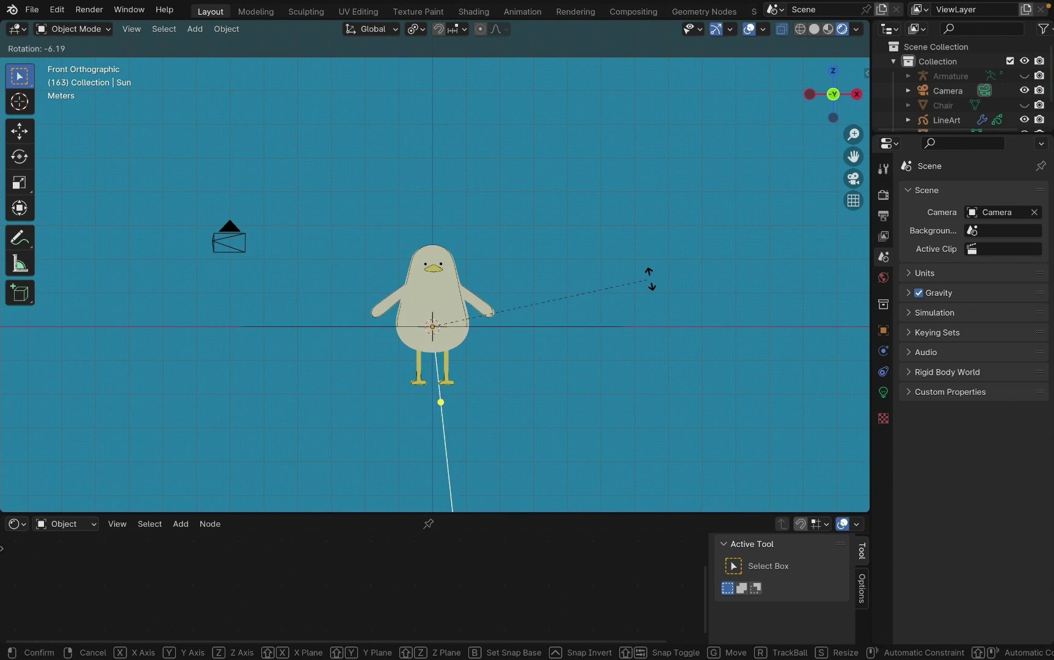
left_click(527, 116)
key("KP_0")
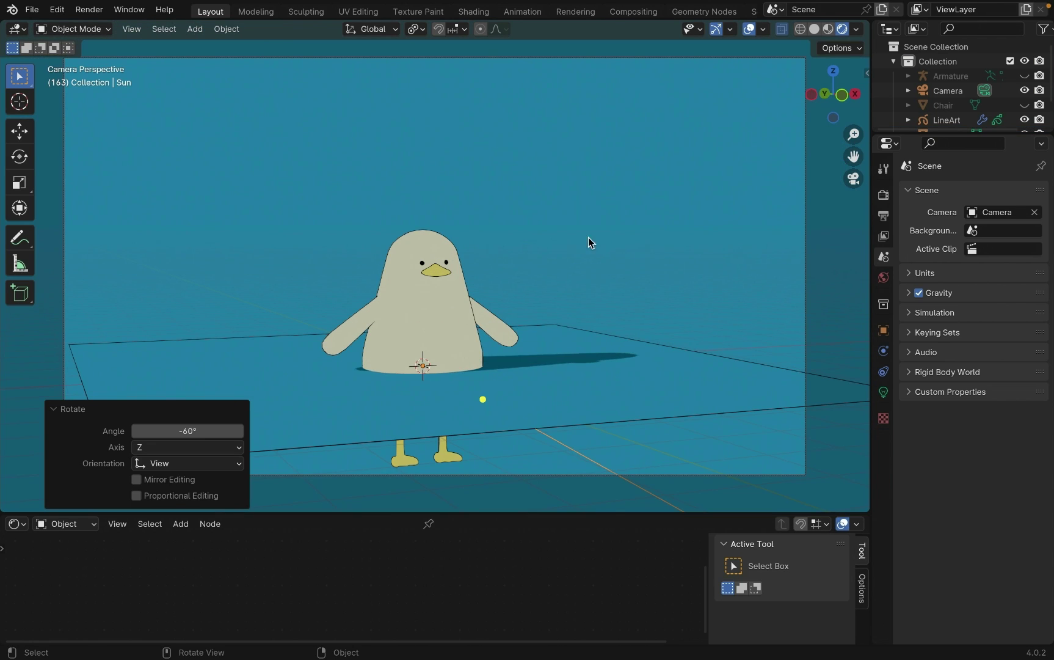
key("r")
left_click(576, 358)
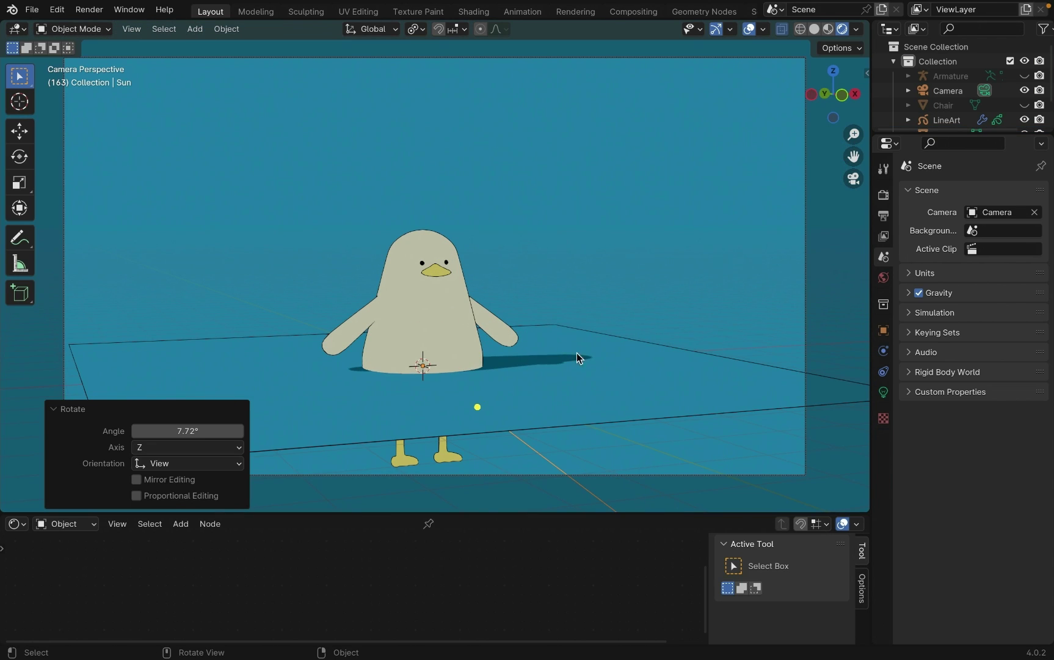
Step: Set both the cube and cascade shadow sizes to 4096 px in the render settings
left_click(883, 194)
left_click(910, 473)
left_click(997, 499)
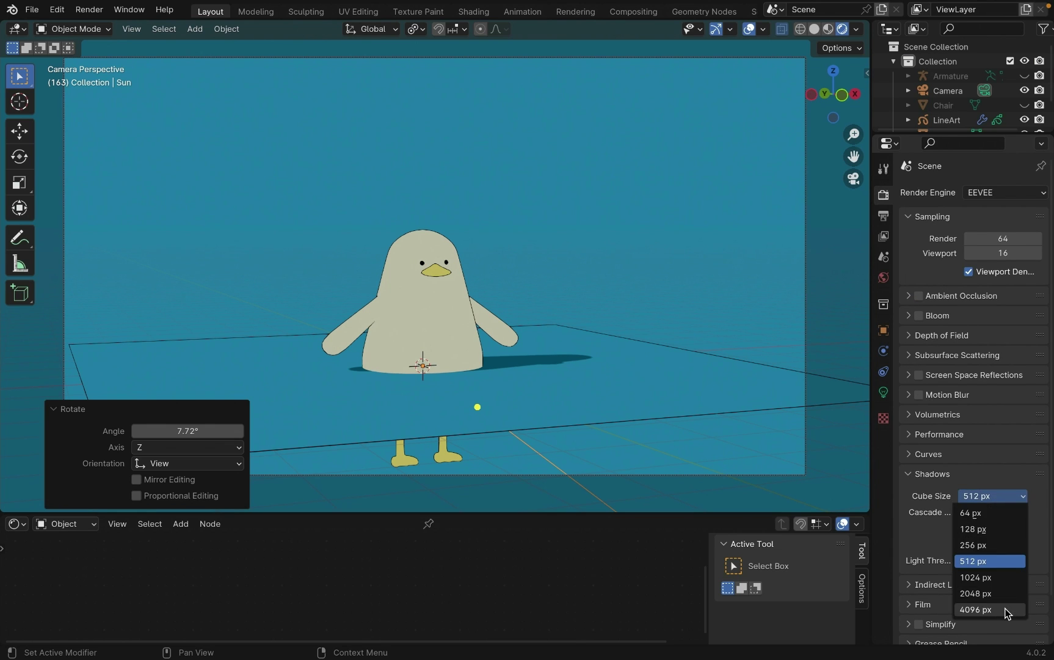
left_click(1005, 611)
left_click(993, 512)
left_click(1004, 627)
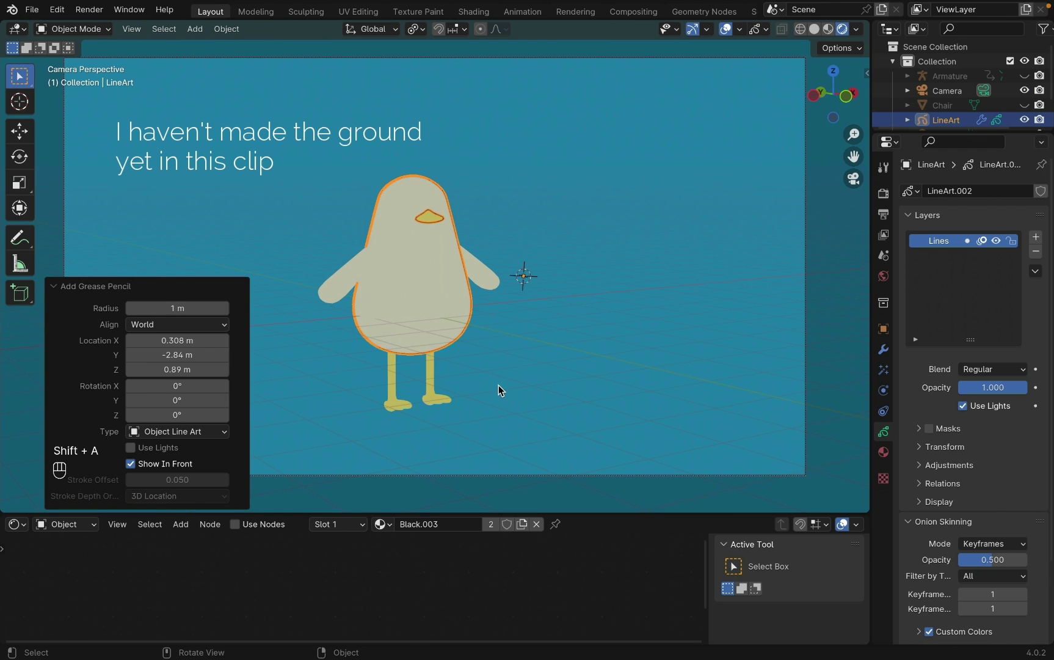
Step: Deselect the new line art object and unhide the chair in the Outliner
left_click(467, 153)
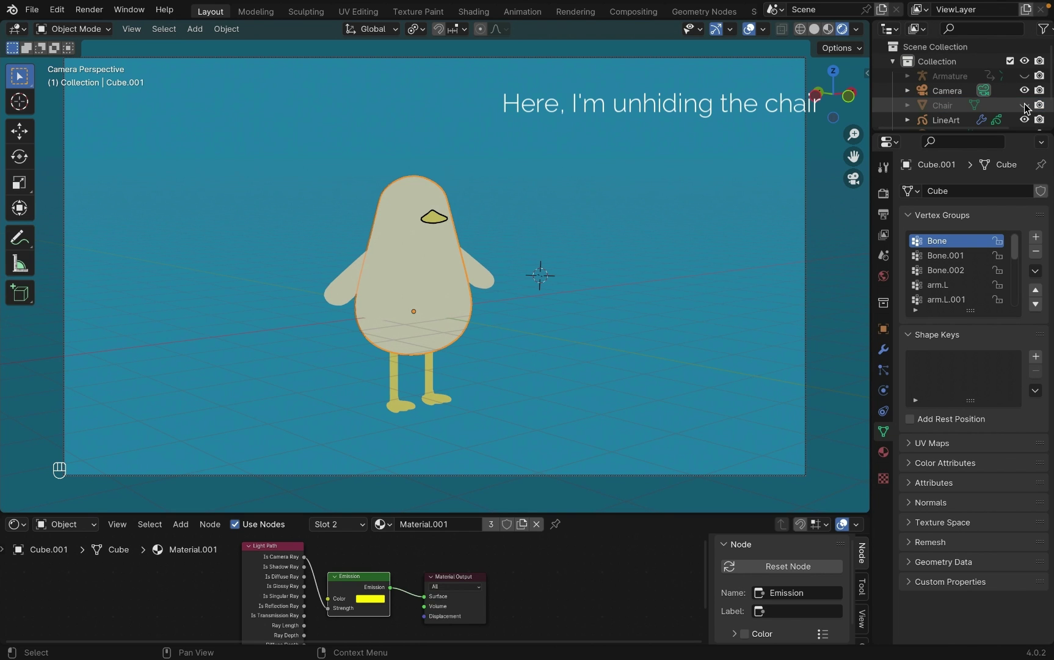
left_click(1024, 107)
Step: Move the penguin's armature forward in side view so it stands in front of the armchair
left_click(368, 186)
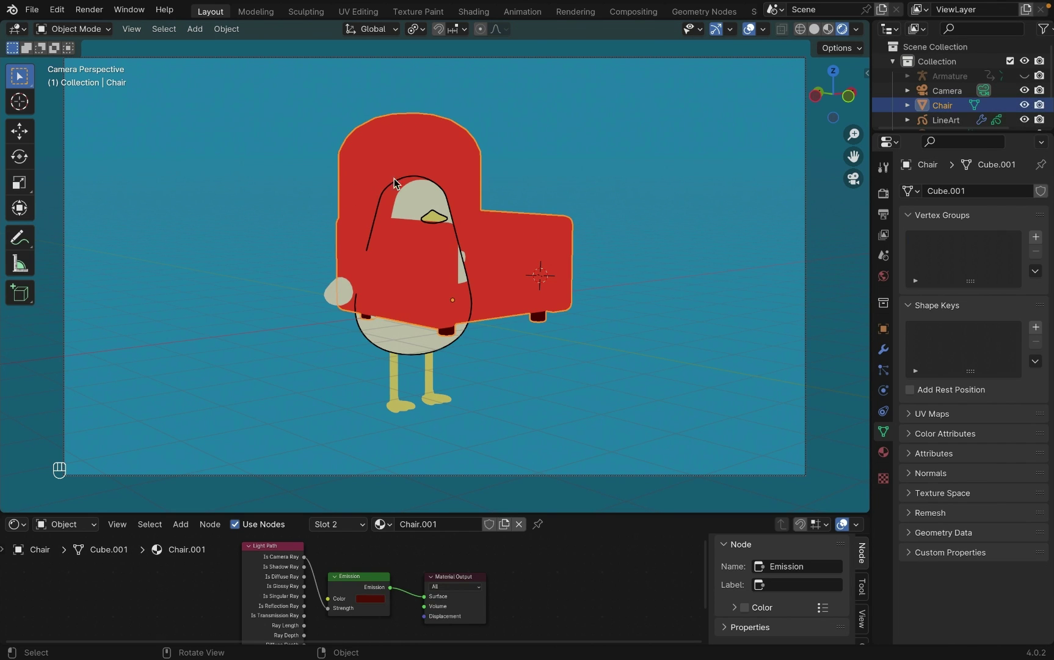
key("ctrl+KP_3")
left_click(950, 76)
key("g")
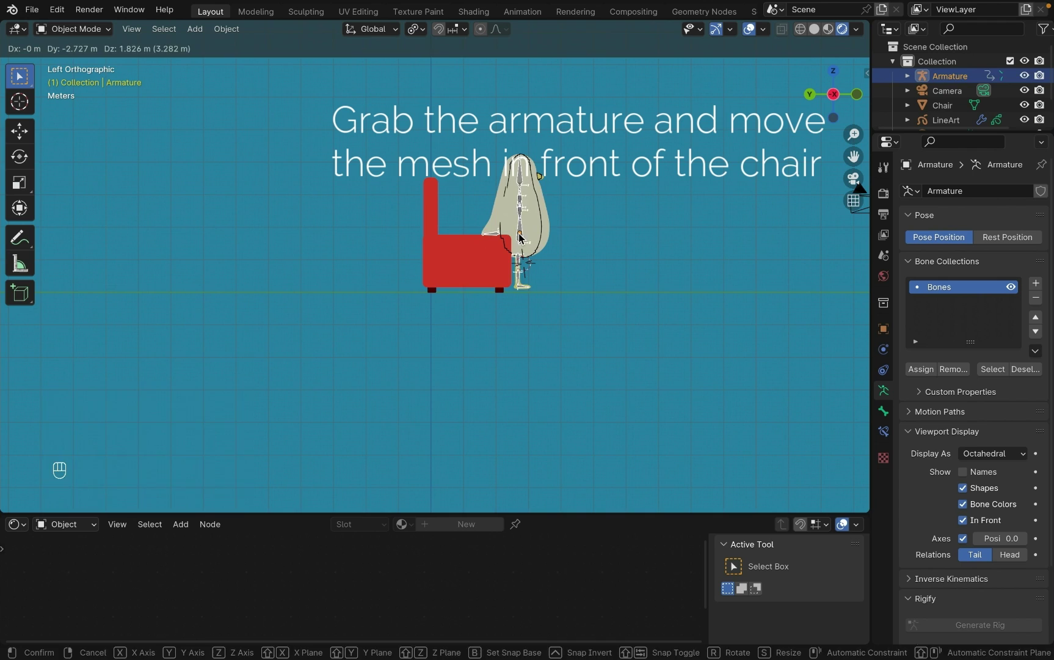
left_click(520, 238)
middle_click_drag(520, 238, 592, 285)
key("KP_0")
key("h")
Step: Join the armchair and then the legs into the penguin body object with Ctrl+J
left_click(442, 282)
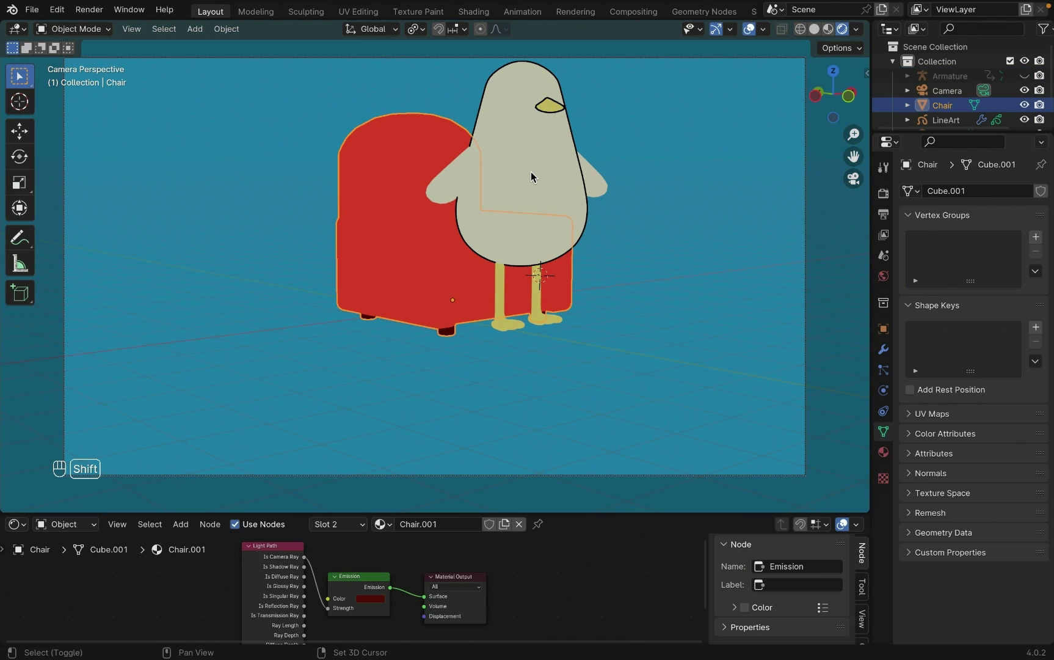
left_click(532, 177, "shift")
key("ctrl+j")
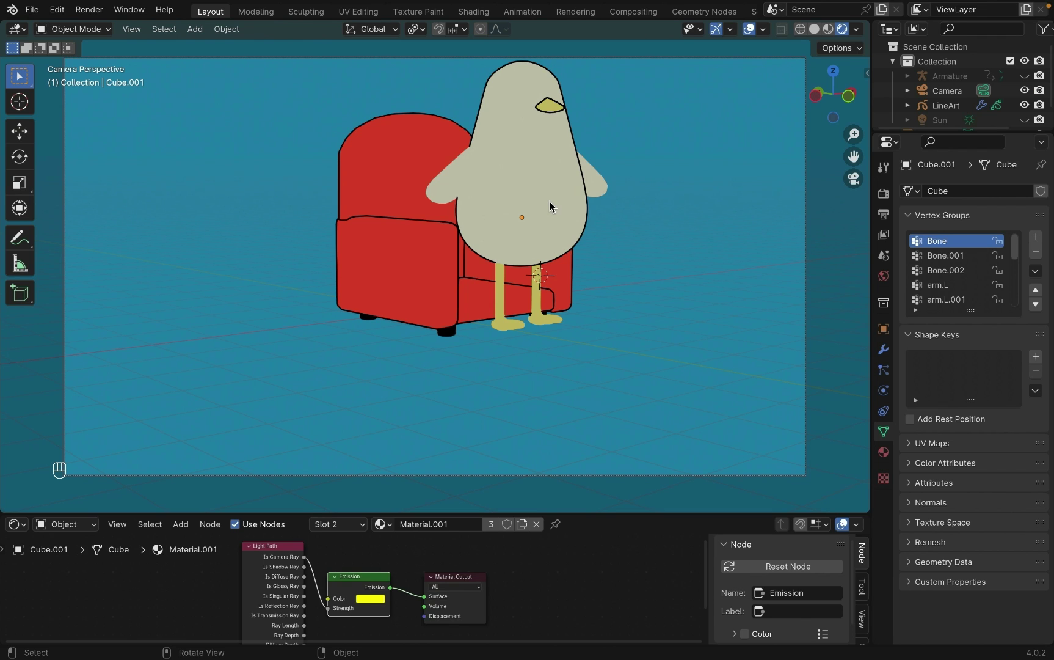
left_click(502, 279)
left_click(541, 170, "shift")
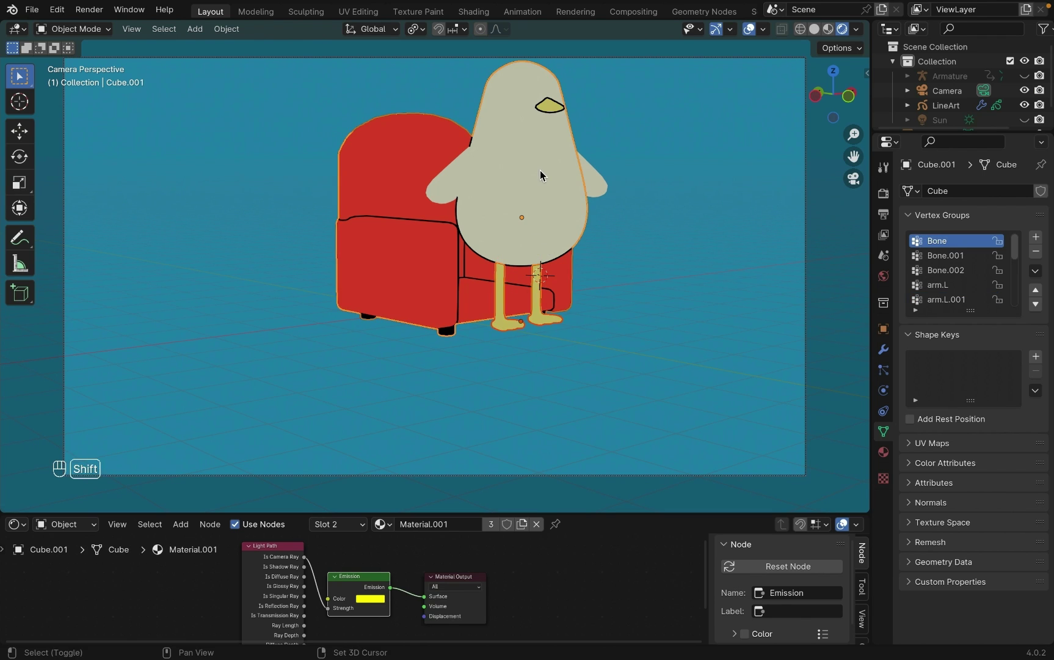
key("ctrl+j")
left_click(648, 181)
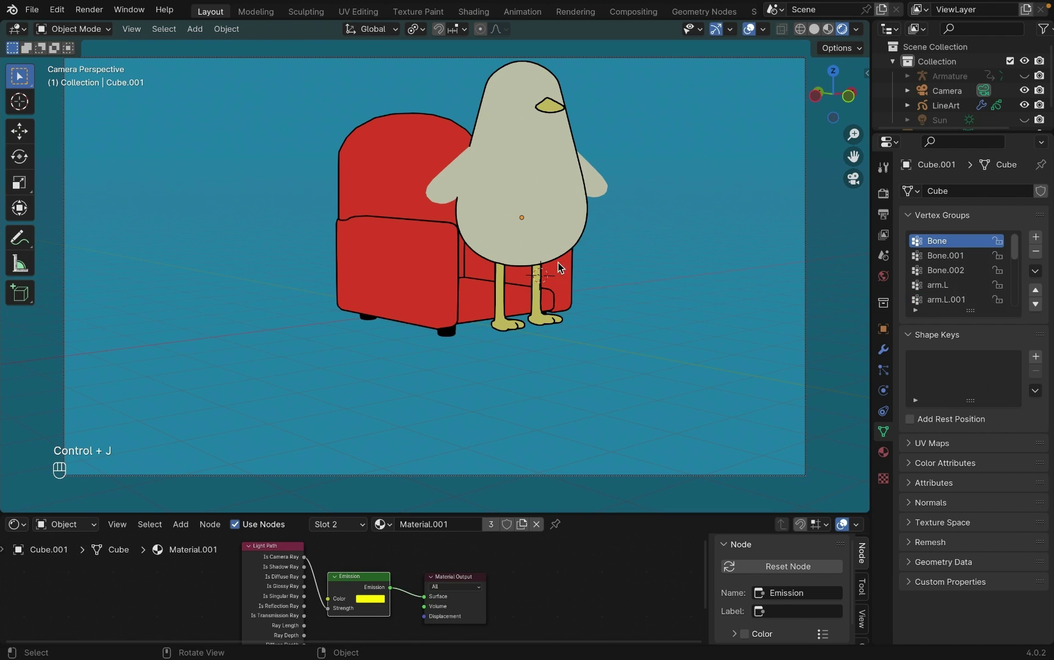
Step: Lower the LineArt modifier's line thickness to 10
scroll(945, 98, "down", 1)
left_click(945, 97)
left_click(883, 349)
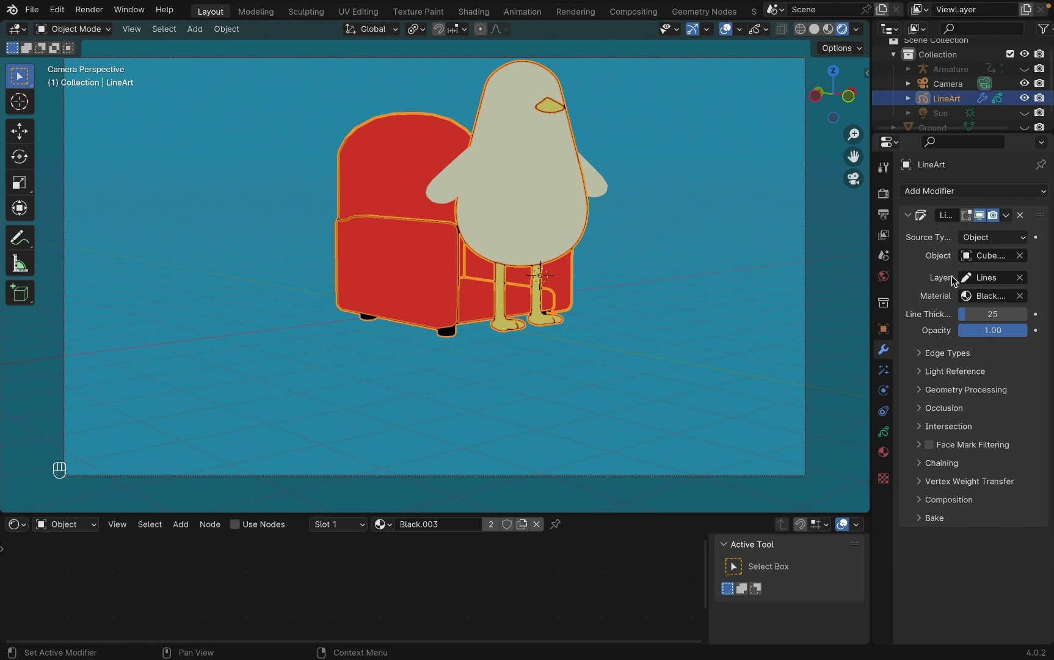
left_click(977, 311)
key("Return")
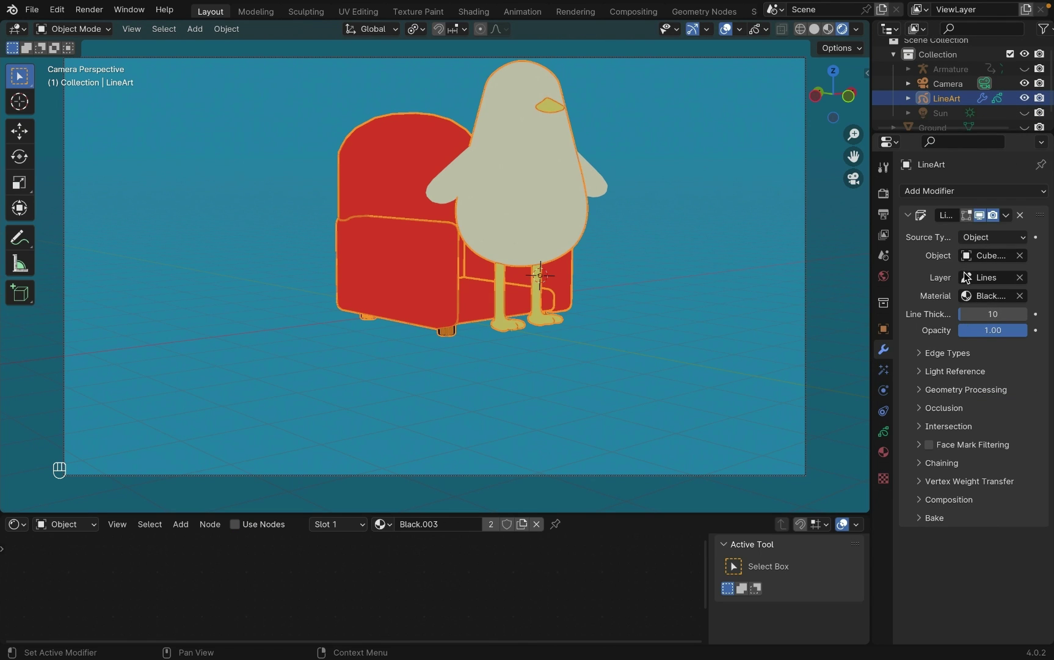
Step: Test intersection lines and Individual Silhouette, ending with intersections on and Contour line type
left_click(923, 355)
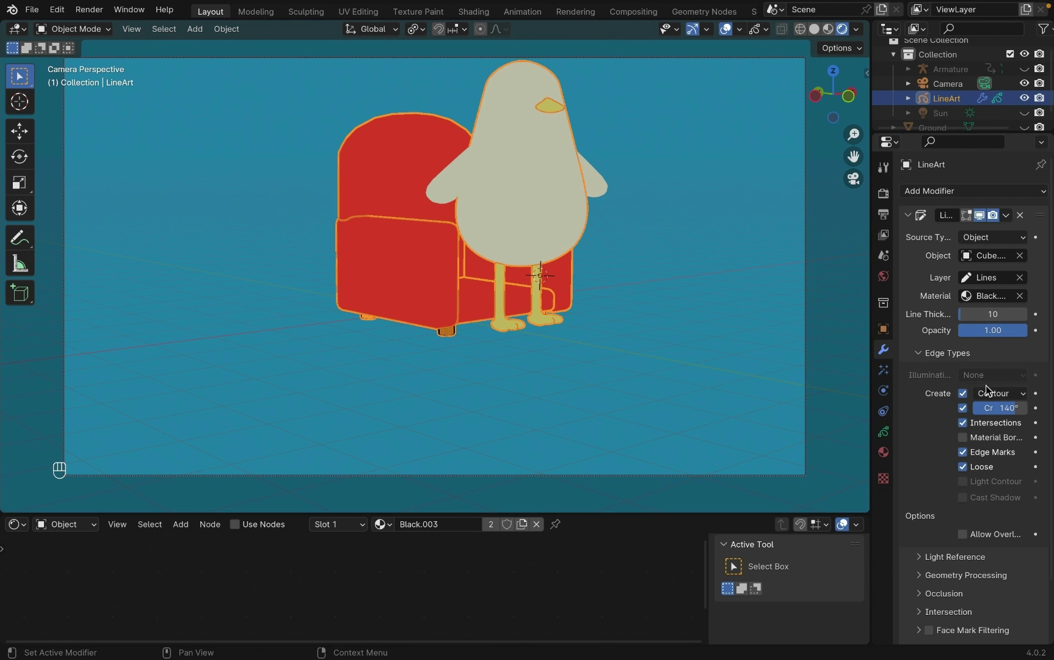
left_click(964, 422)
left_click(963, 423)
left_click(963, 423)
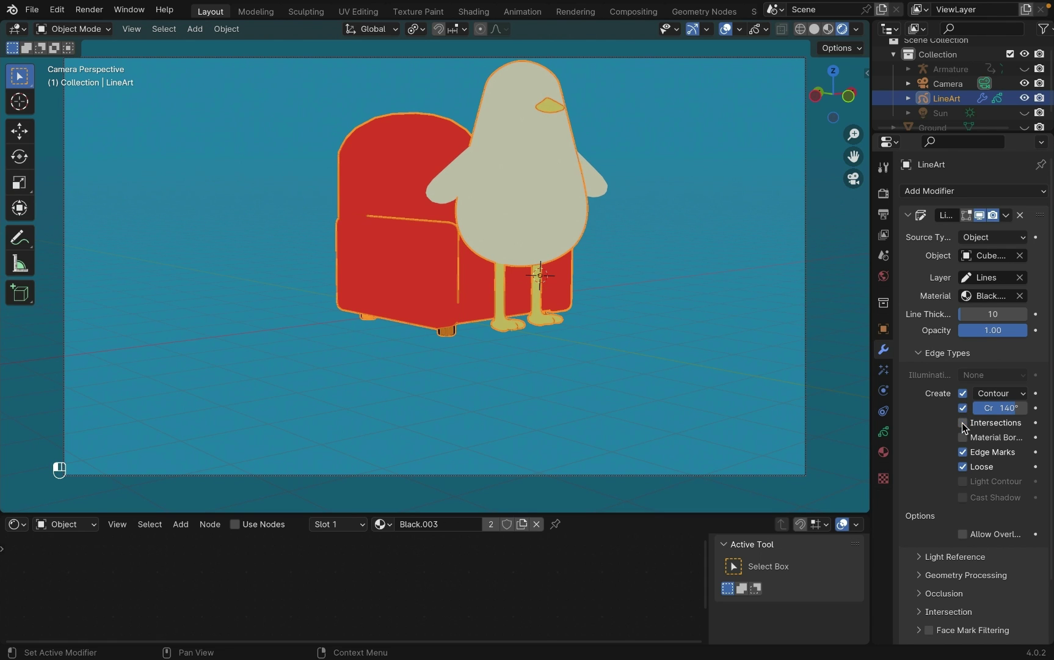
left_click(963, 423)
left_click(984, 394)
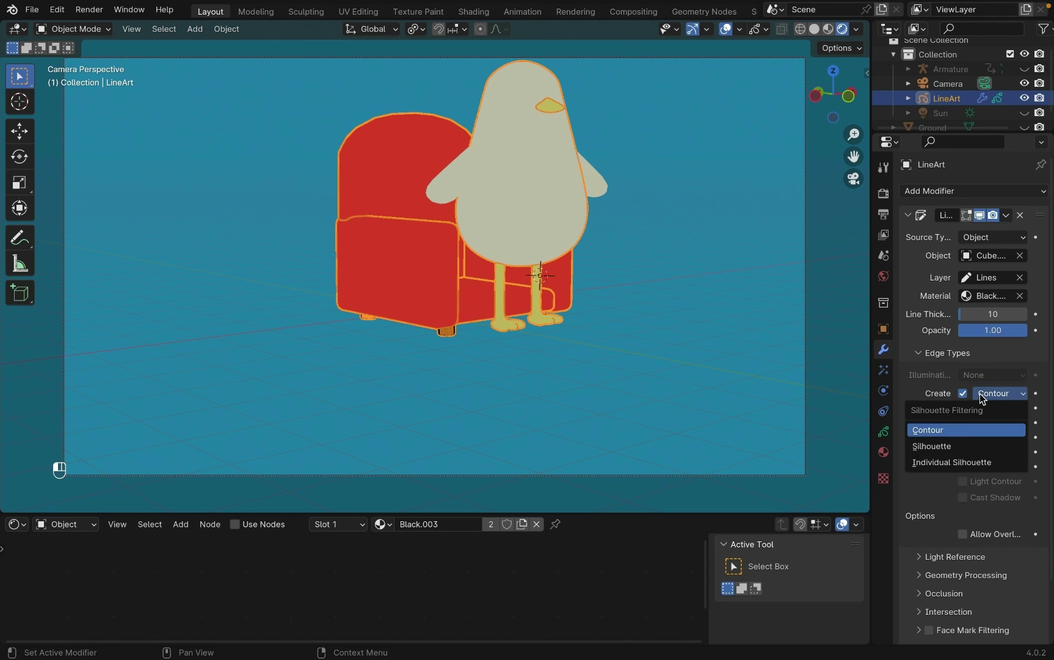
left_click(954, 463)
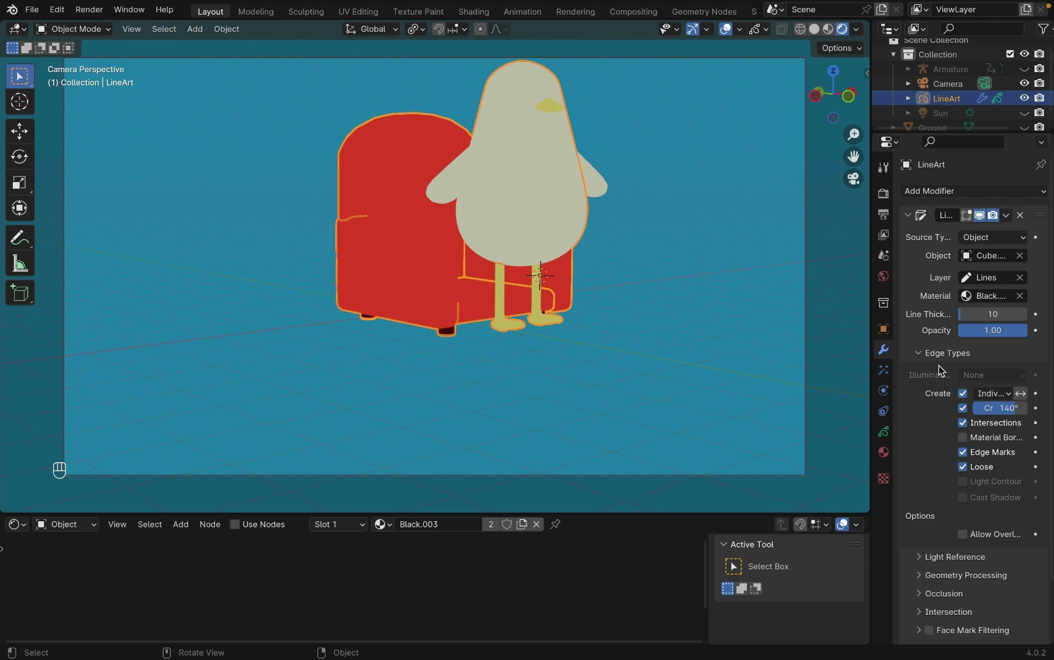
left_click(988, 394)
left_click(950, 432)
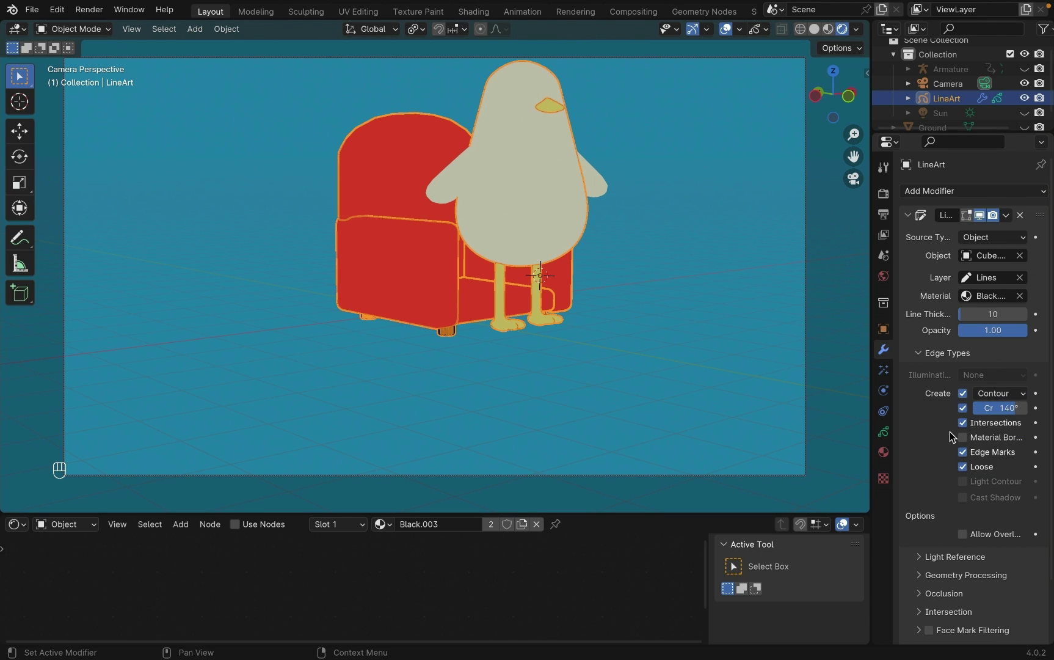
Step: Add a second Line Art modifier with Object source, eyedropping the object in the scene
left_click_drag(962, 134, 962, 115)
left_click(907, 195)
left_click(926, 172)
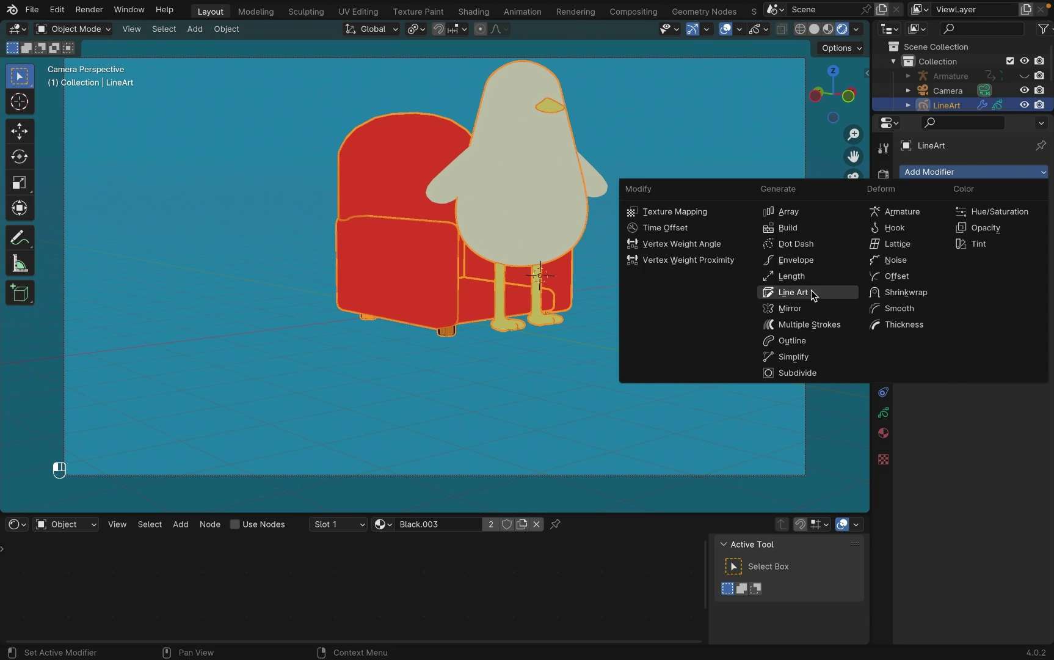
left_click(843, 292)
left_click(1008, 256)
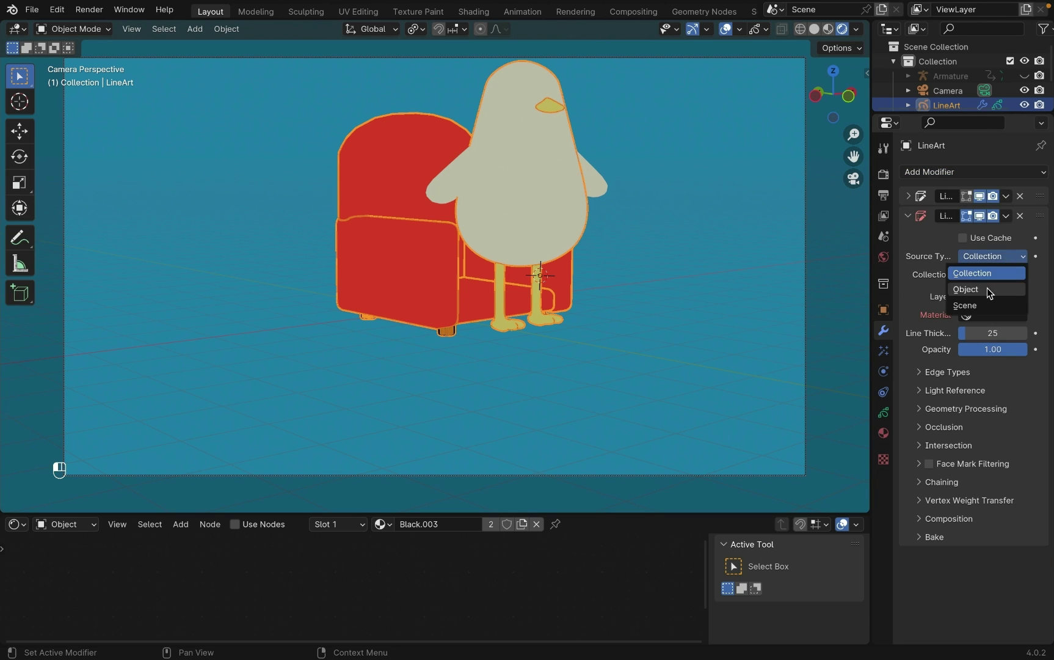
left_click(978, 287)
left_click(1020, 274)
left_click(443, 188)
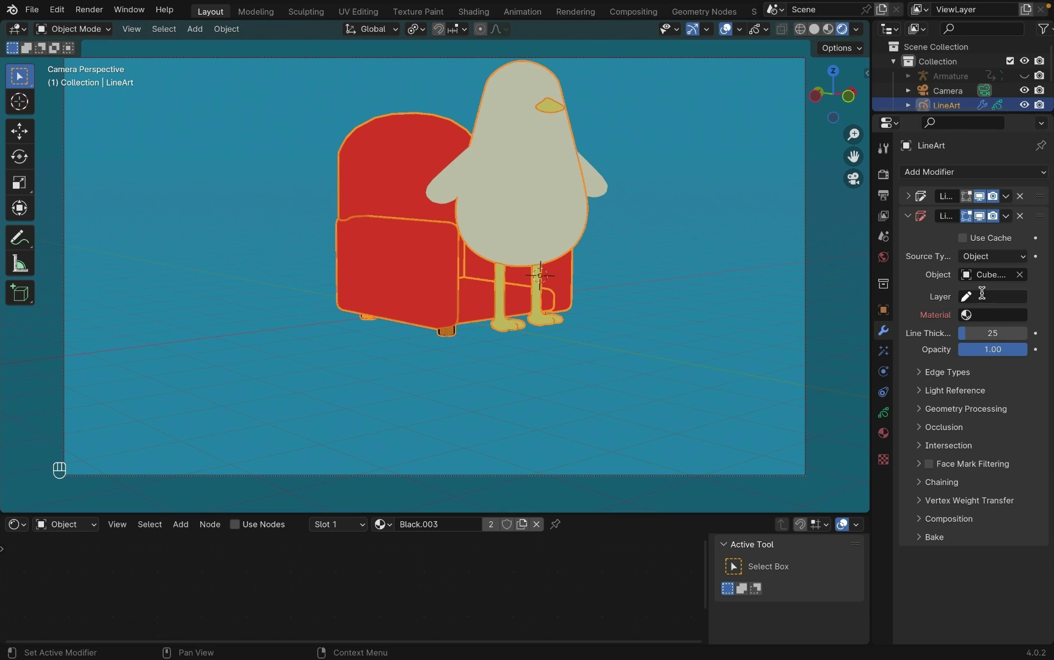
Step: Set the new modifier to the Lines layer, Black material and line thickness 10
left_click(981, 296)
left_click(983, 309)
left_click(992, 314)
left_click(984, 337)
left_click(994, 335)
type("10")
key("Return")
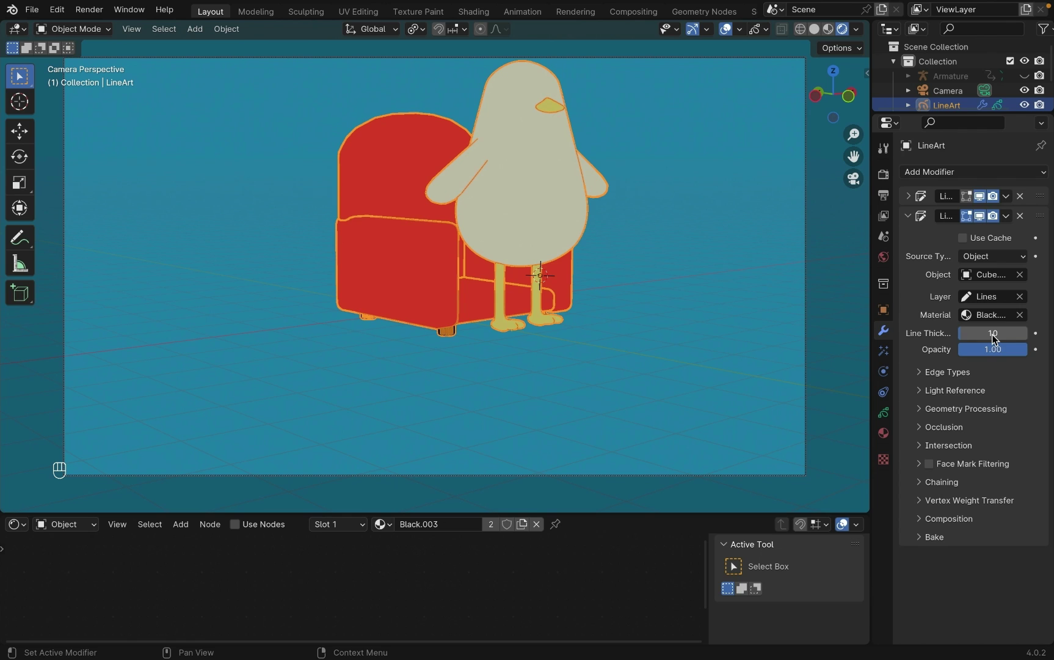
left_click(682, 213)
key("space")
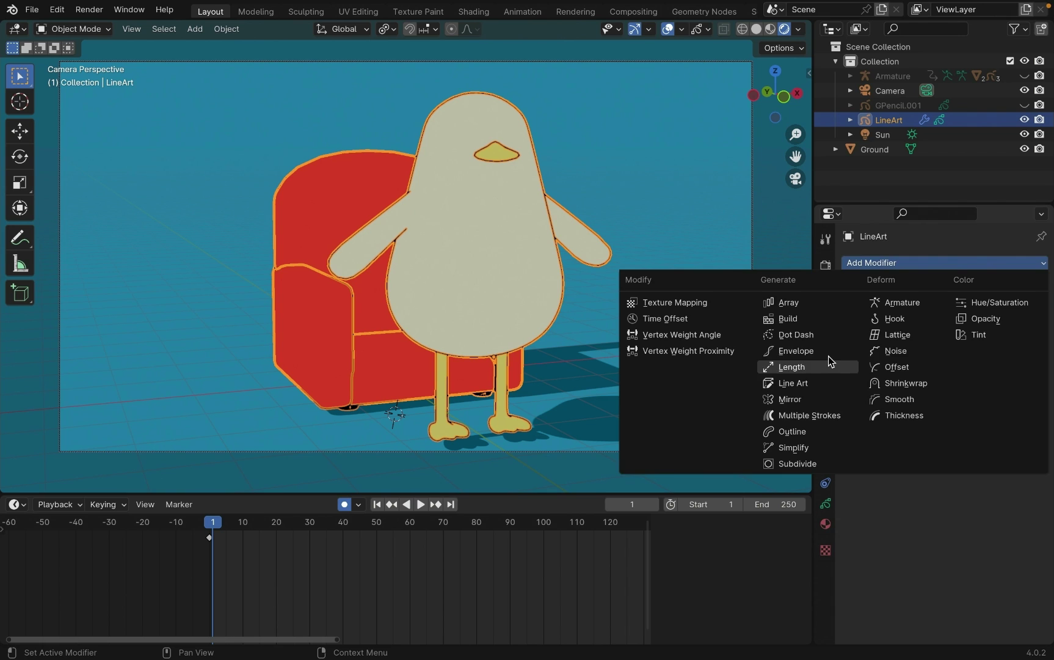
Step: Add a Noise modifier to the line art and drag its Position from 0.50 to 0.00
left_click(896, 351)
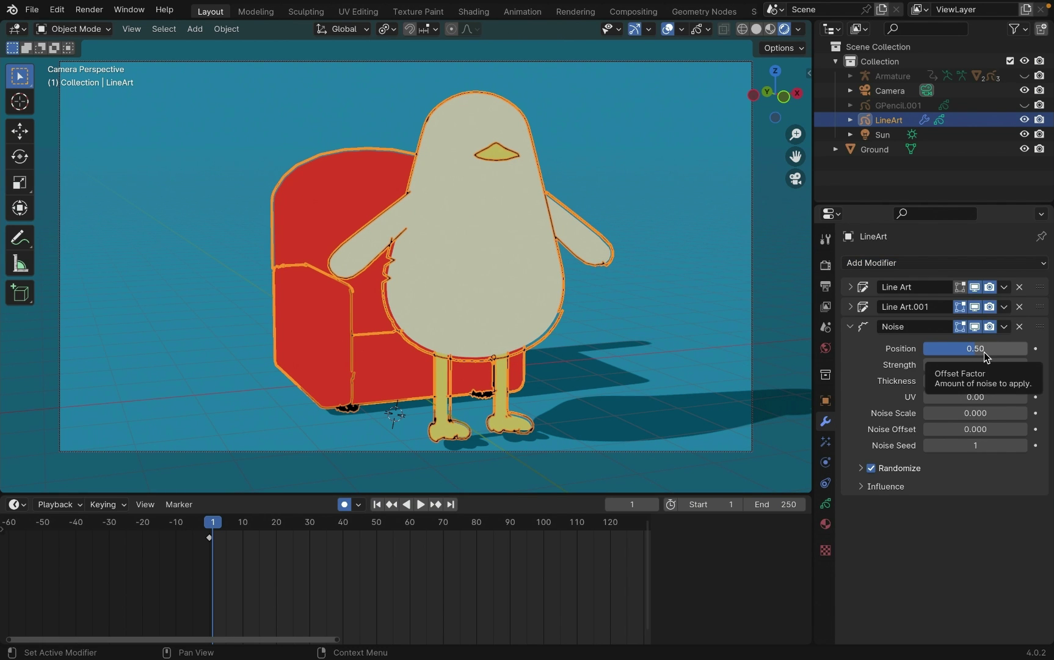
left_click_drag(985, 356, 1008, 413)
key("alt+a")
left_click(953, 413)
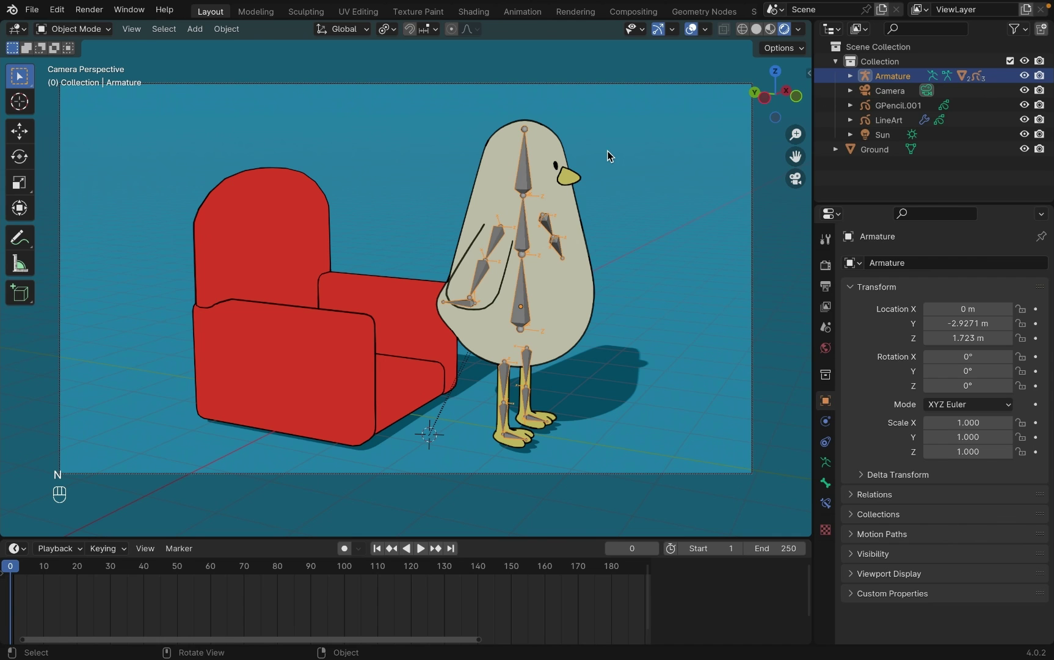
key("n")
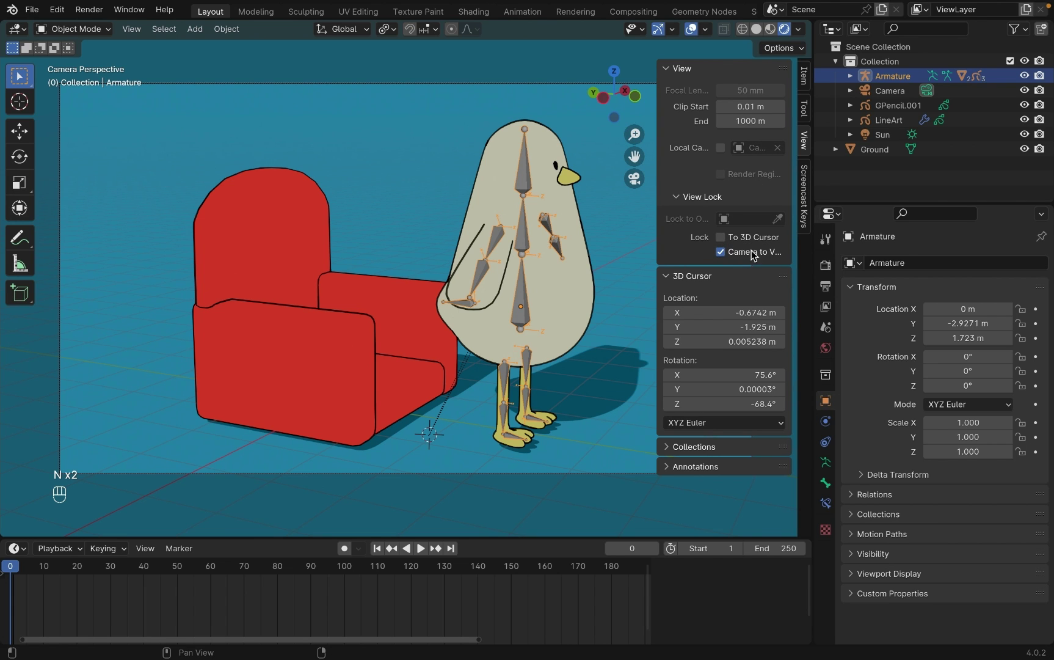
left_click_drag(657, 242, 631, 237)
left_click(686, 251)
left_click(685, 252)
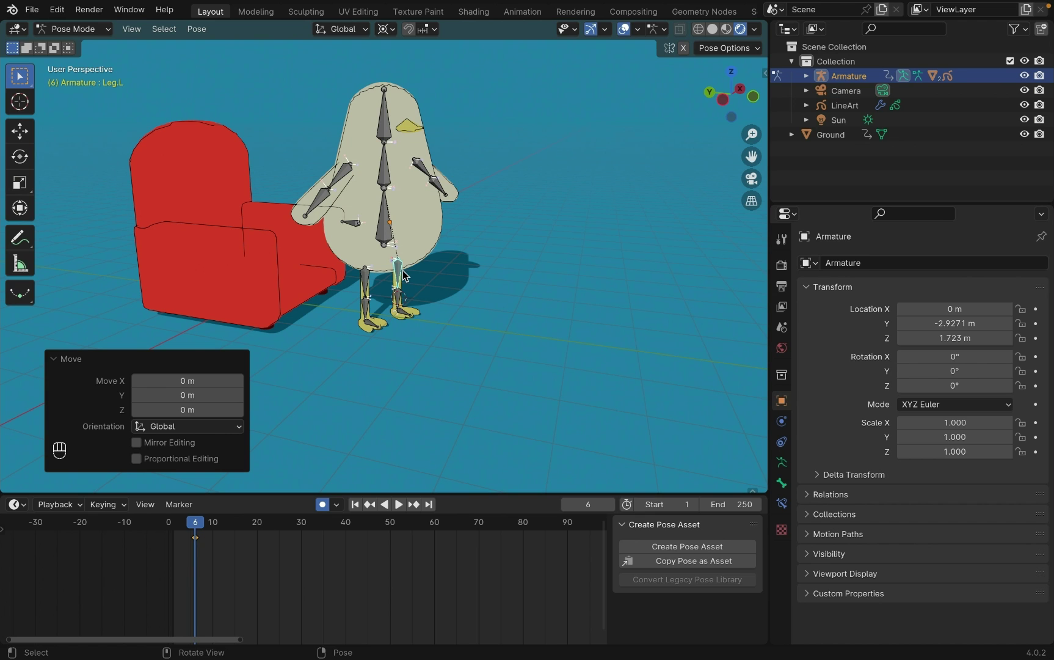
key("g")
left_click(476, 269)
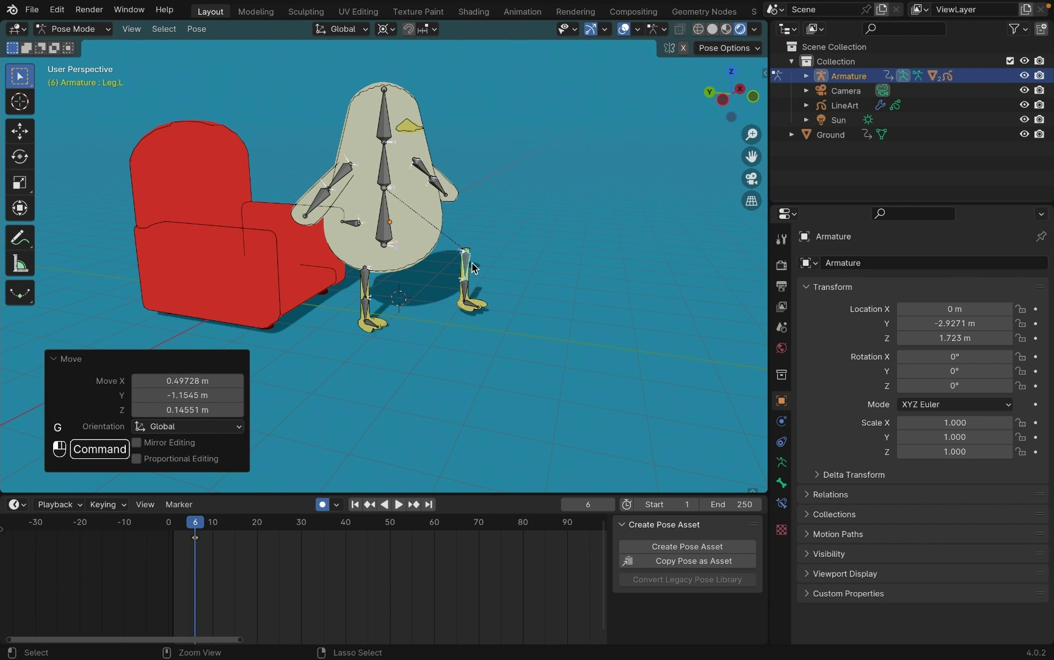
key("super+z")
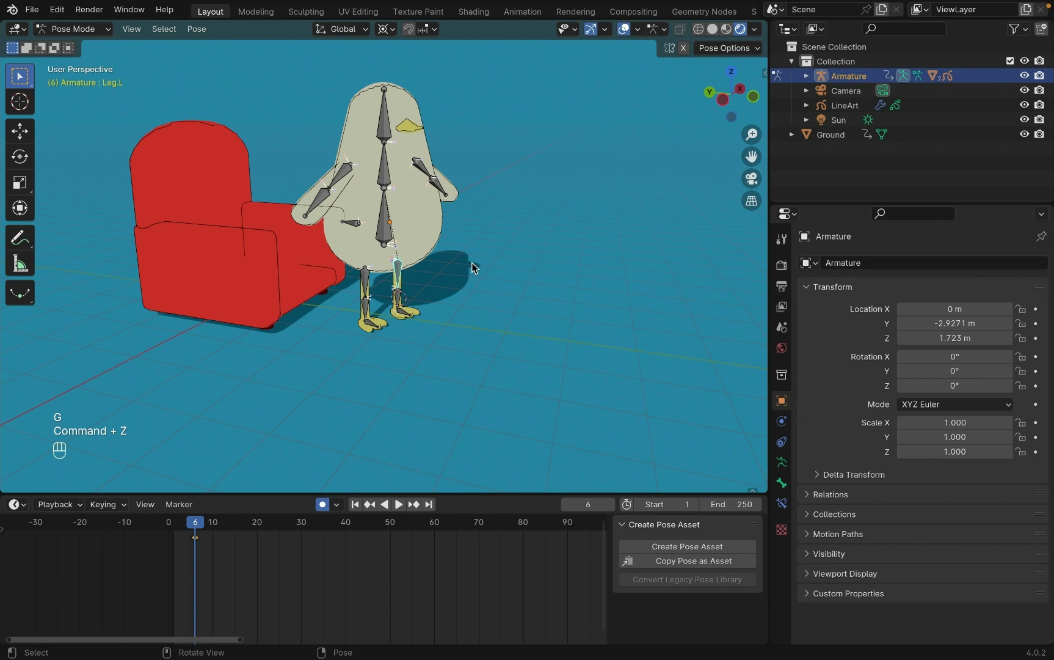
key("g")
left_click(426, 271)
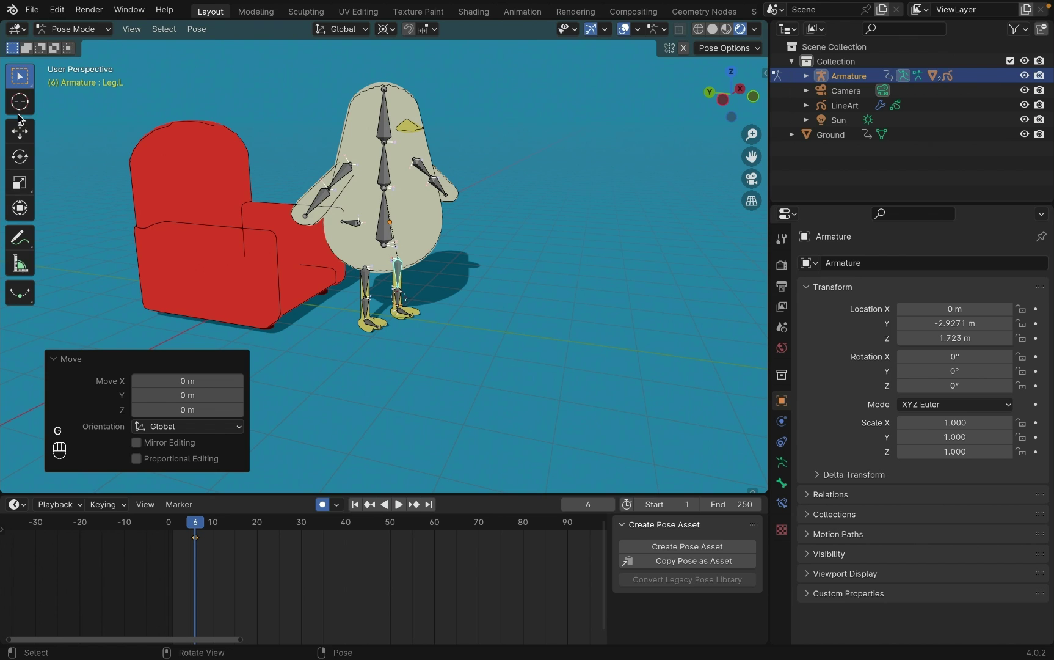
left_click(17, 105)
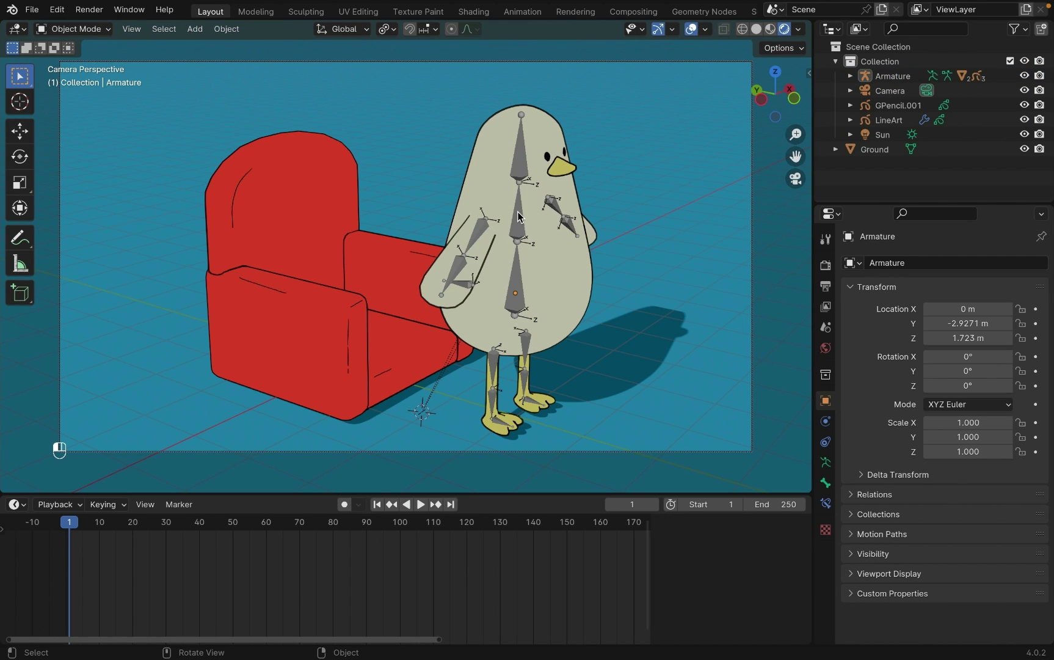
Step: In the armature's Edit Mode, add a new bone and move it to the penguin's leg
left_click(518, 217)
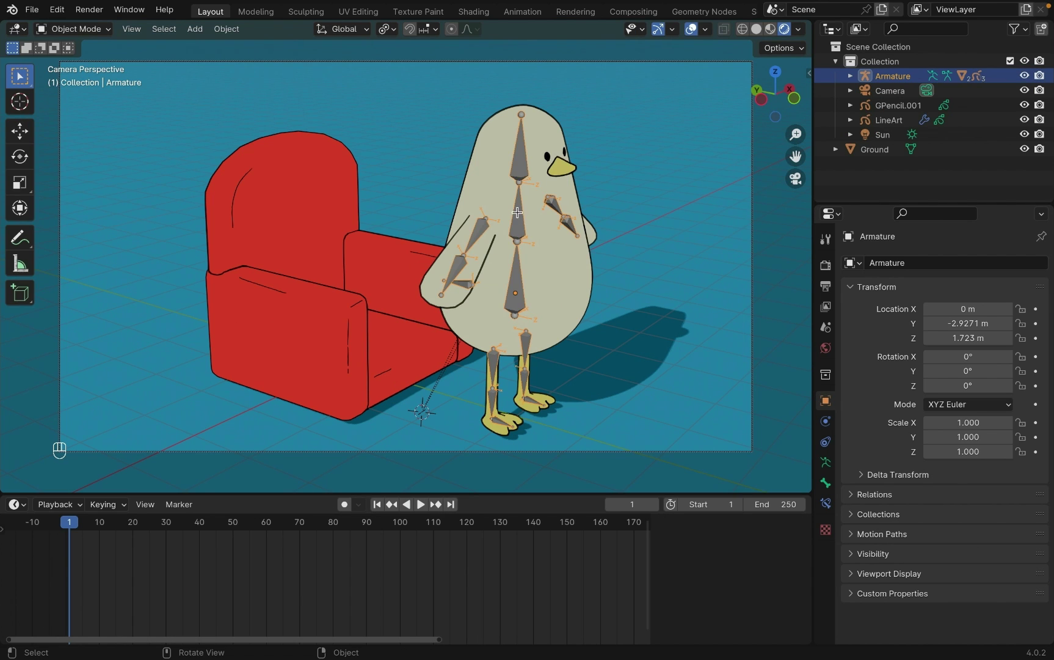
key("Tab")
middle_click_drag(520, 275, 551, 178)
key("shift+a")
middle_click_drag(446, 326, 641, 275)
key("g")
left_click(800, 193)
Step: In left side view, lay the new bone horizontally along the left foot
left_click(773, 98)
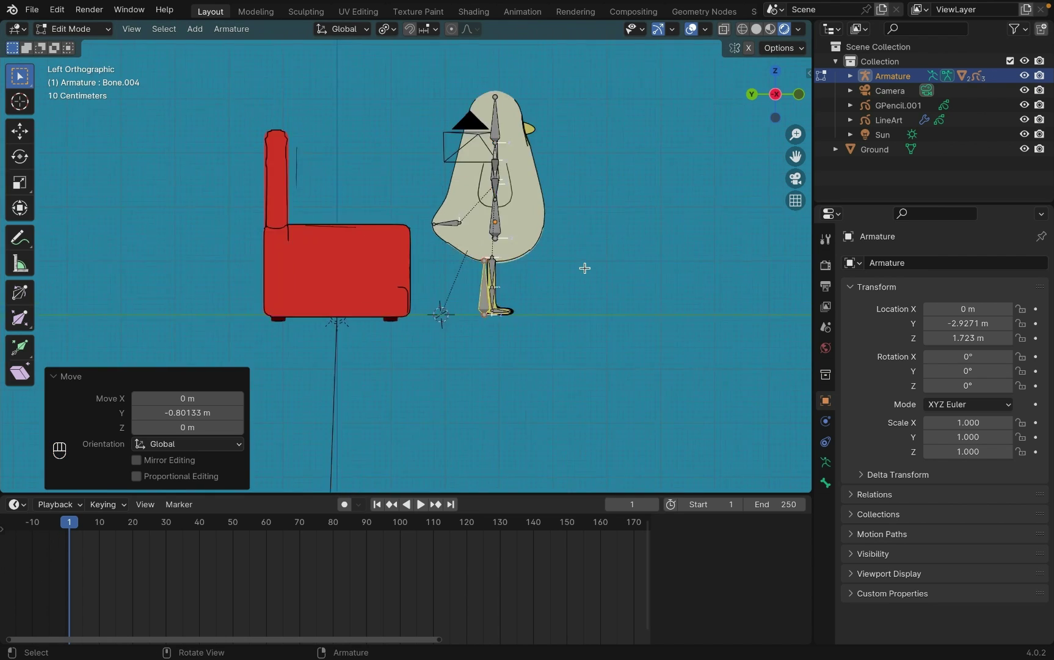
scroll(364, 383, "up", 5)
middle_click_drag(365, 383, 343, 336, "shift")
key("g")
left_click(342, 336)
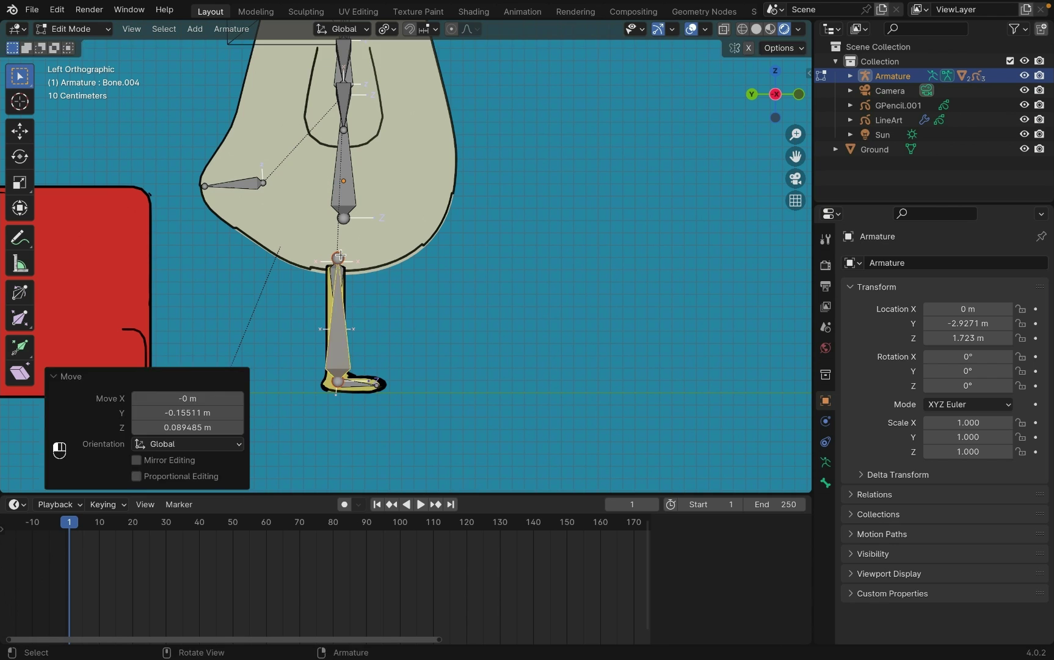
left_click(337, 383)
key("g")
left_click(275, 377)
Step: Duplicate the foot bone and place the copy in front of the knee
left_click(340, 344, "shift")
key("shift+d")
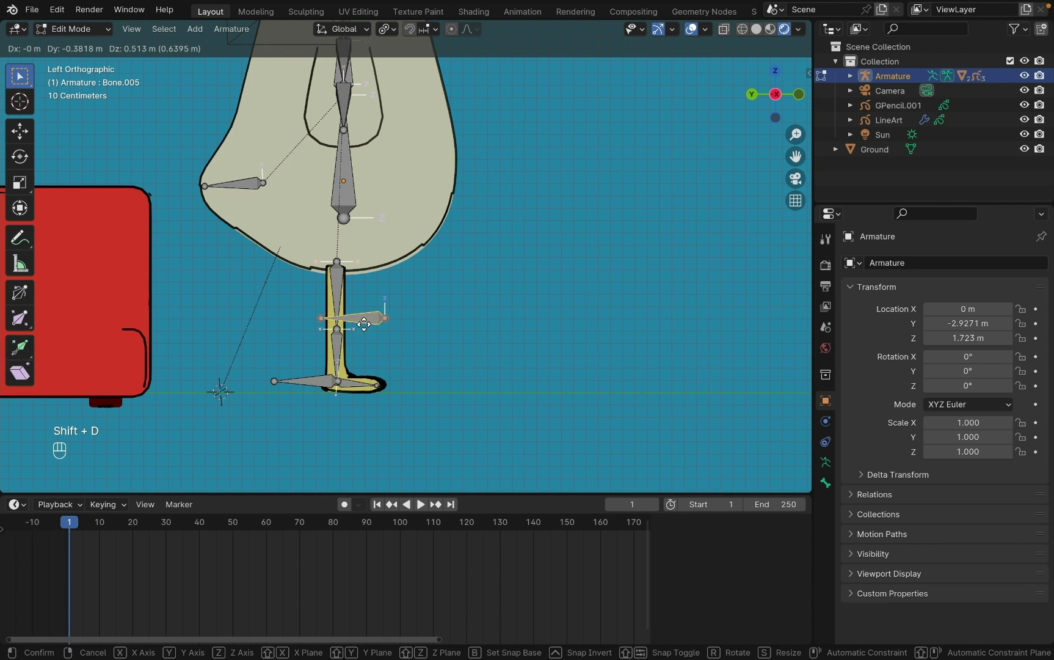
left_click(328, 328)
key("g")
left_click(428, 332)
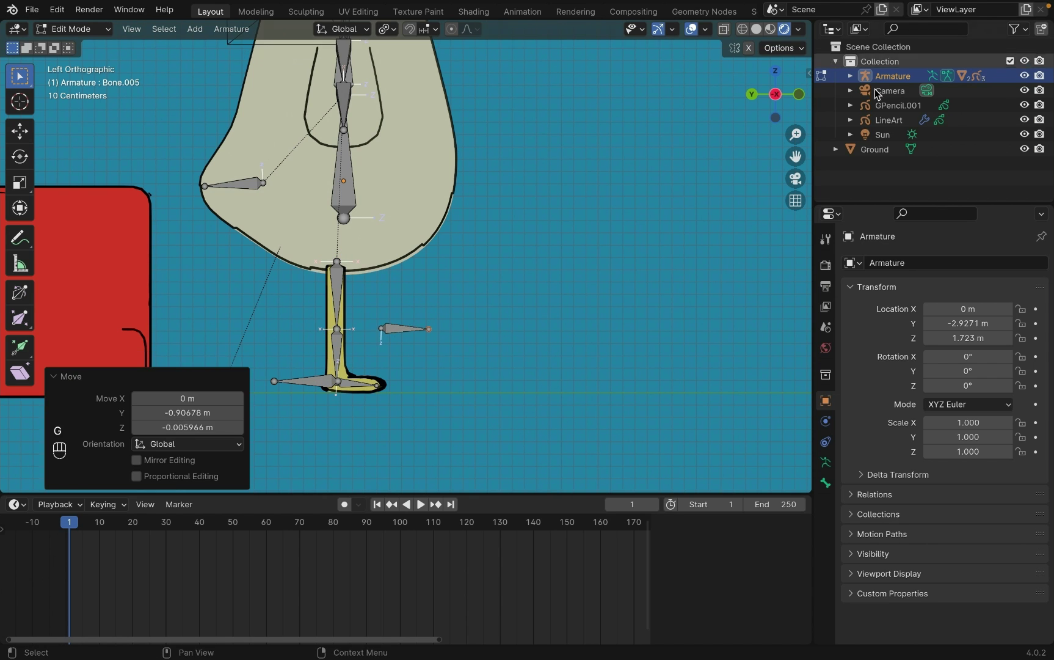
Step: Fine-tune the control bones' positions in front view
key("KP_1")
left_click(414, 378)
key("g")
left_click(442, 375)
key("super+z")
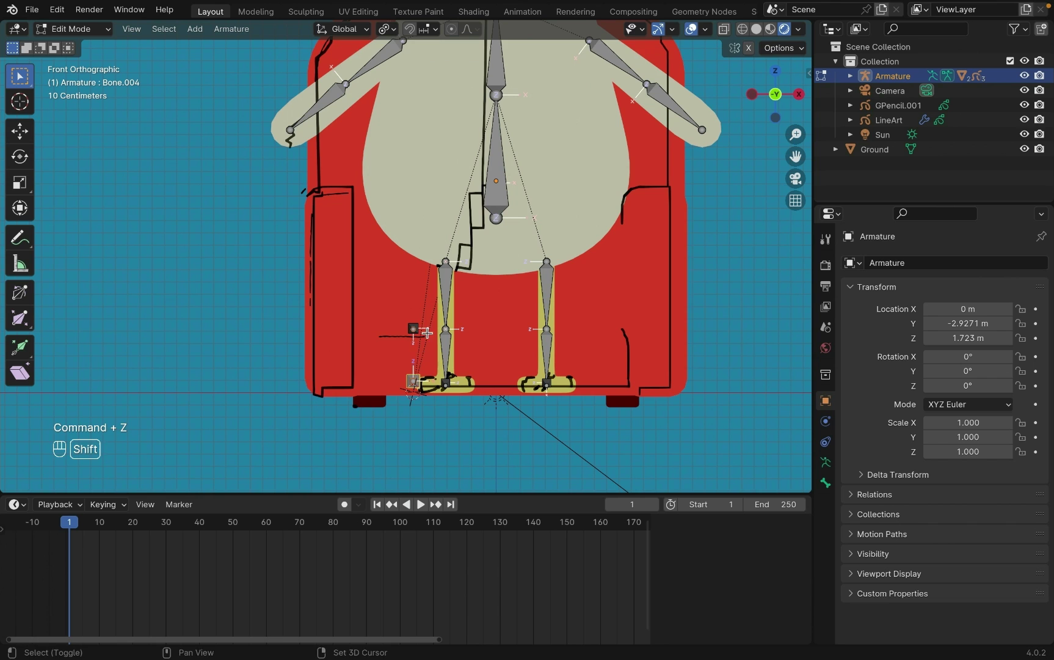
key("g")
left_click(453, 333)
left_click(444, 325)
middle_click_drag(444, 324, 477, 317)
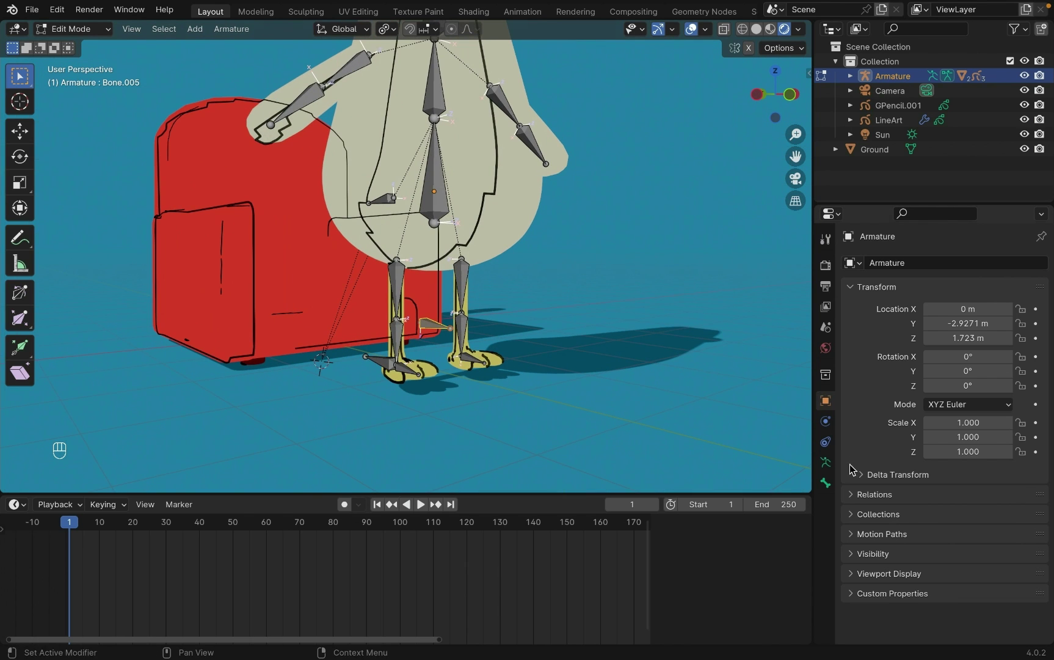
Step: Name the knee pole bone target.L and the foot bone IK.L
left_click(825, 483)
left_click(875, 261)
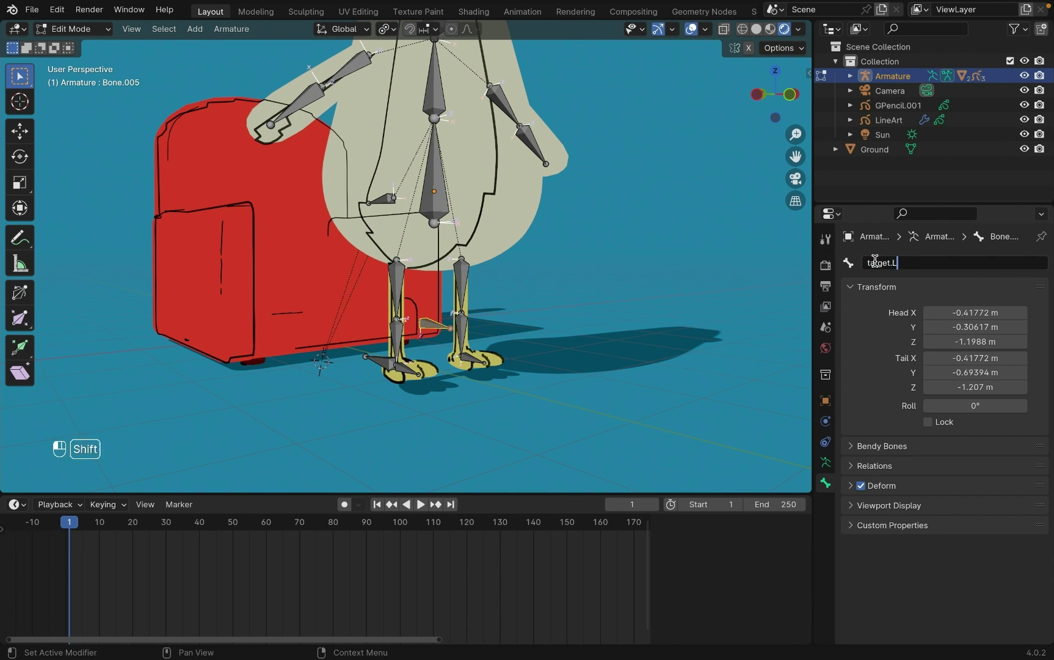
left_click(374, 361)
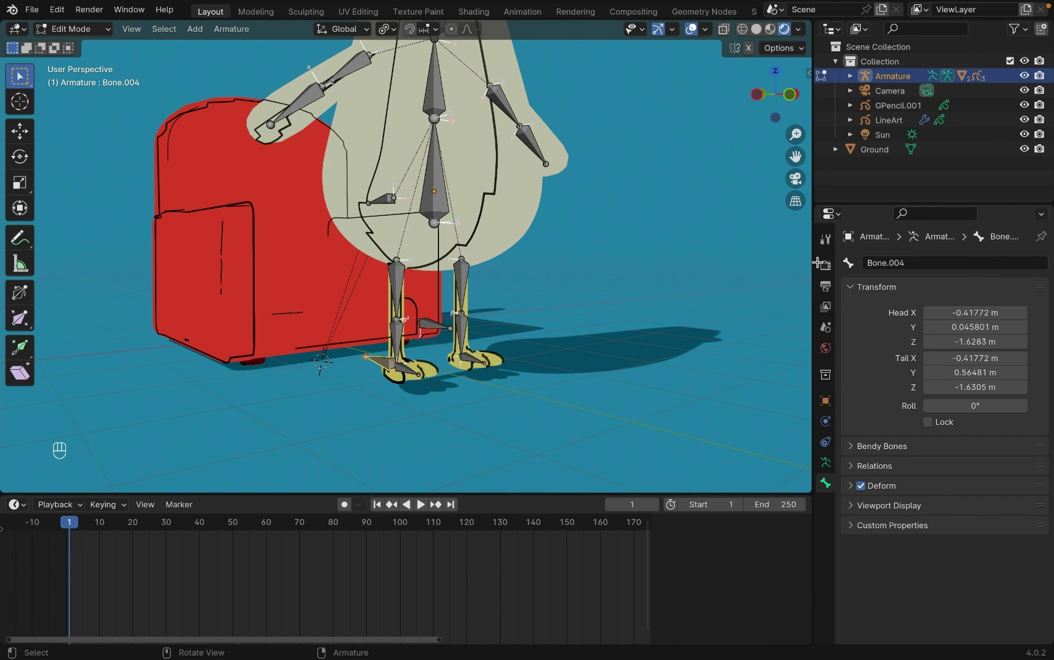
left_click(895, 266)
type("IK.")
key("Return")
left_click(437, 324)
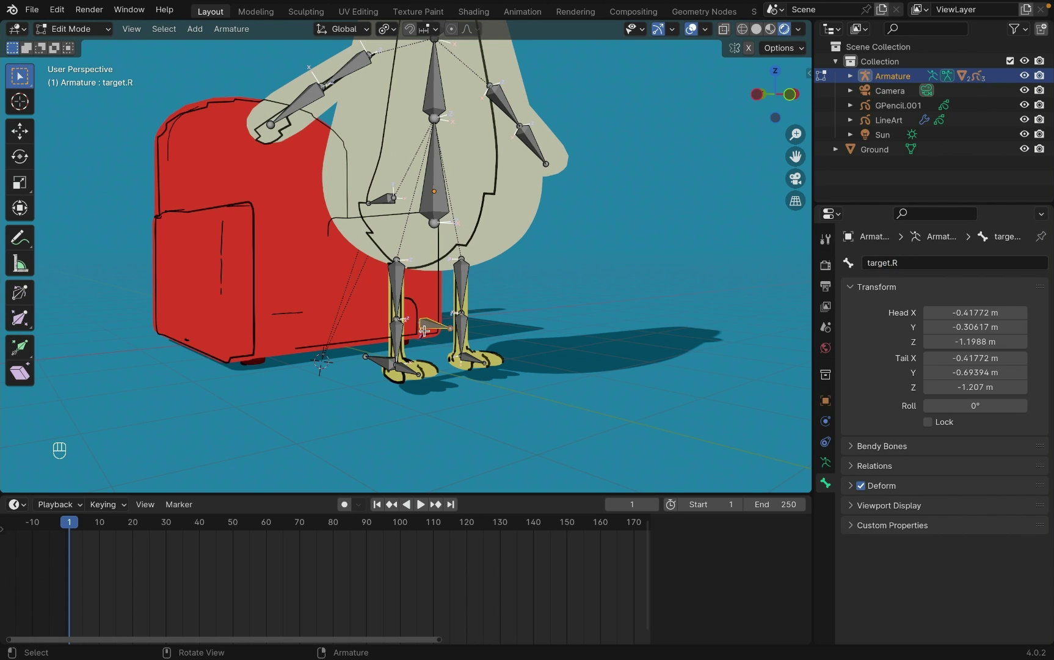
Step: Select IK.L and target.L and Symmetrize them to the right side
left_click(379, 362, "shift")
left_click(231, 29)
left_click(270, 242)
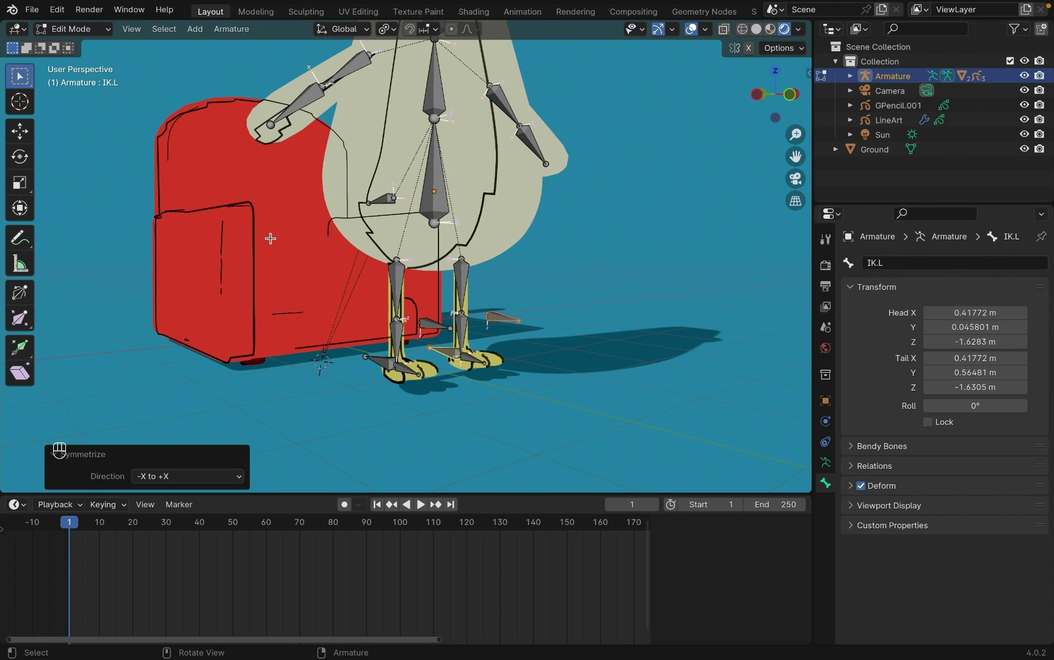
Step: In Pose Mode, add an IK bone constraint to the right lower leg bone
left_click(62, 34)
left_click(78, 86)
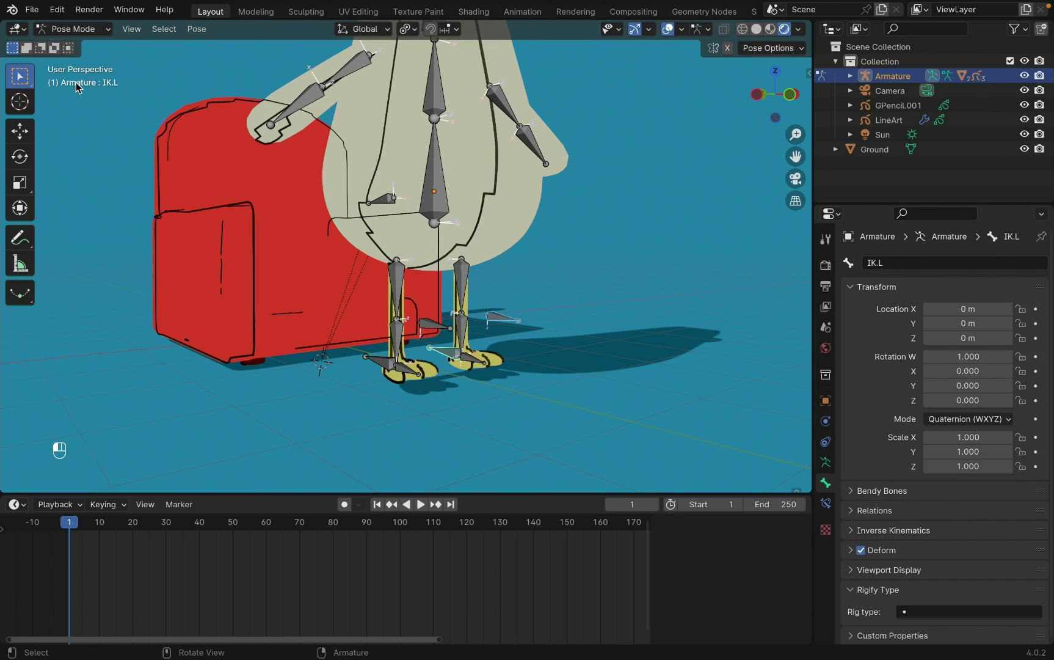
left_click(397, 333)
left_click(825, 501)
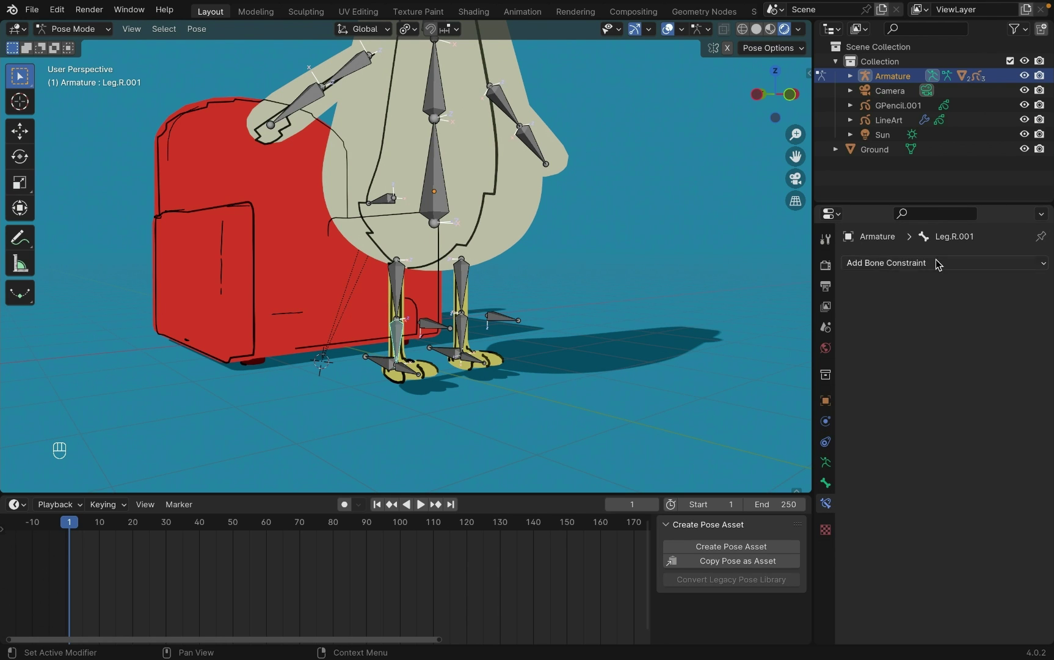
left_click(936, 262)
left_click(788, 334)
Step: Set the right leg IK target to the armature's IK.R bone
left_click(1020, 309)
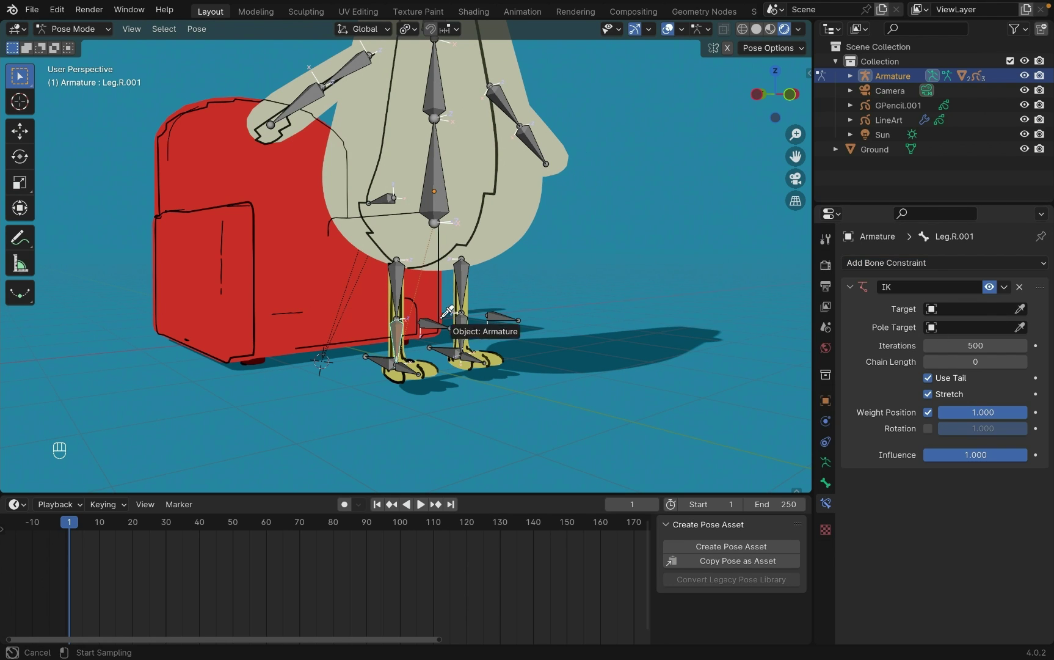
left_click(972, 309)
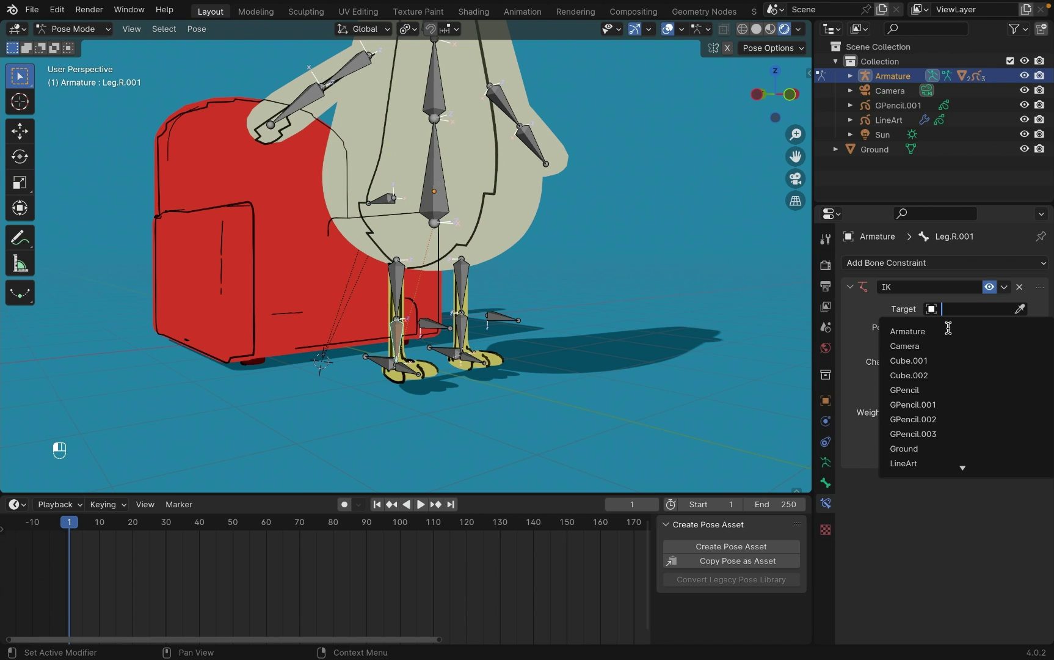
left_click(905, 329)
left_click(949, 327)
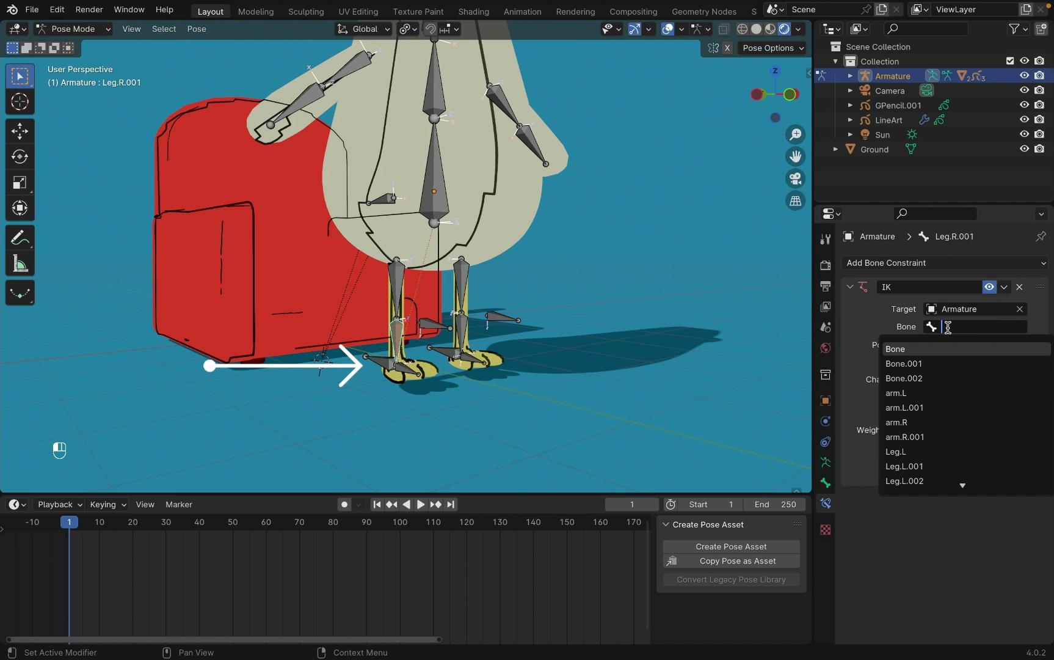
key("Down")
key("Down")
key("Down")
key("Down")
key("Down")
key("Down")
key("Down")
key("Down")
key("Down")
key("Down")
key("Down")
key("Down")
key("Down")
key("Down")
key("Return")
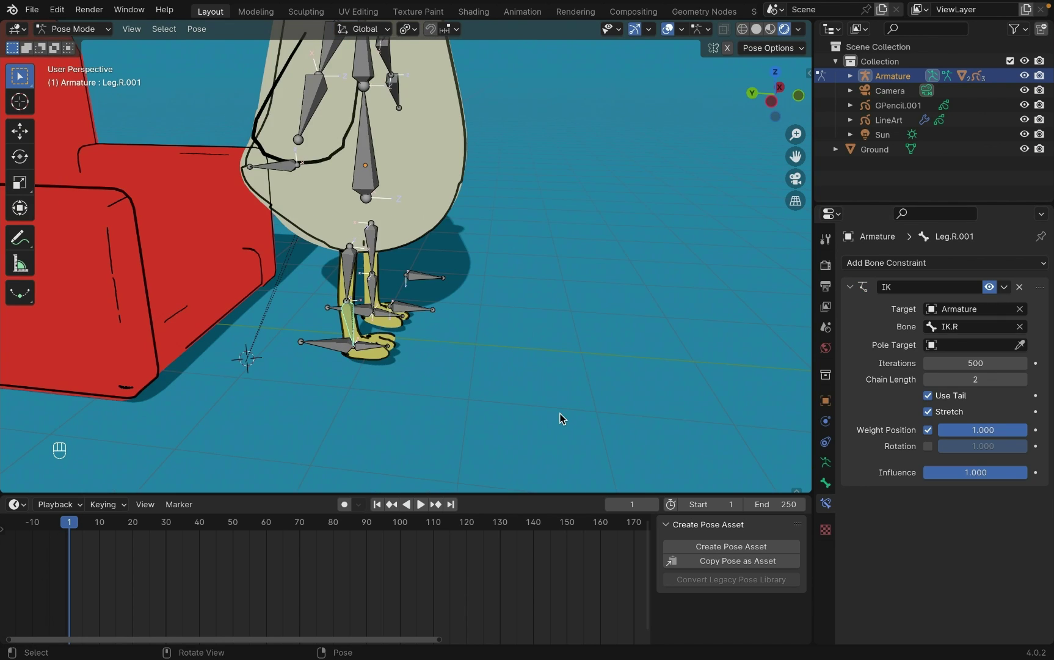
Step: Set the right leg's pole target to the armature's target.R bone with chain length 2
middle_click_drag(559, 413, 560, 413)
left_click(1019, 345)
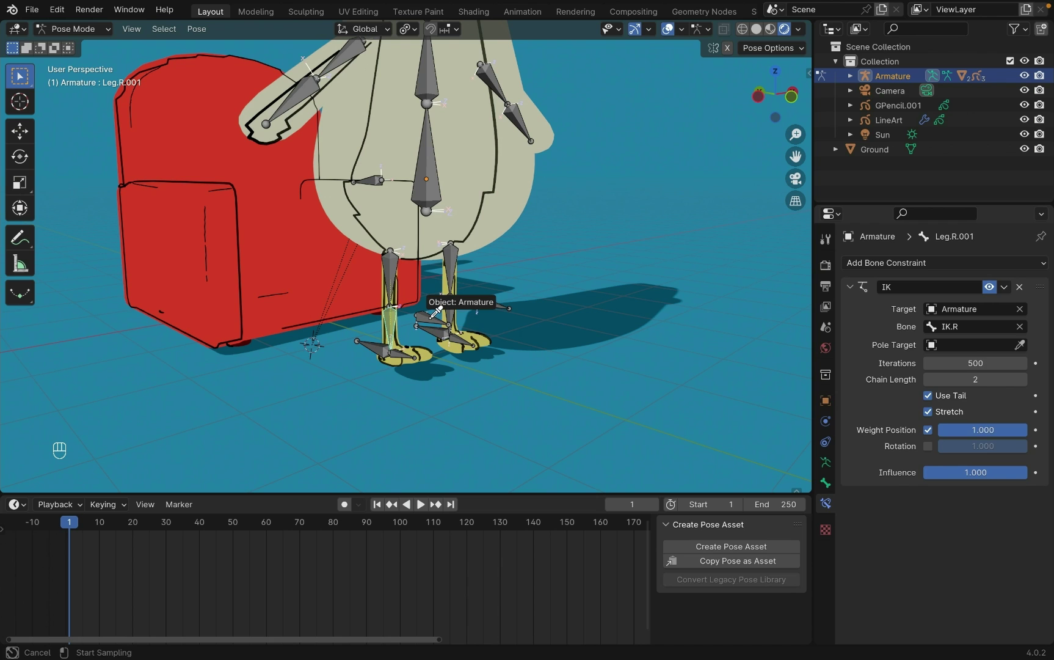
left_click(434, 317)
left_click(957, 364)
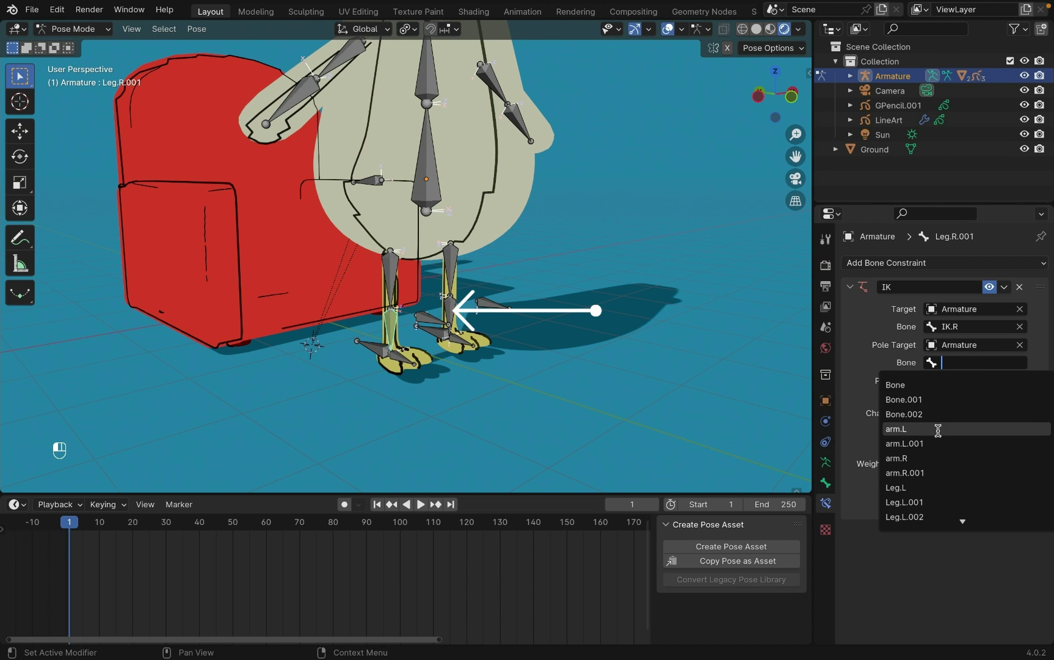
scroll(937, 434, "down", 5)
left_click(908, 493)
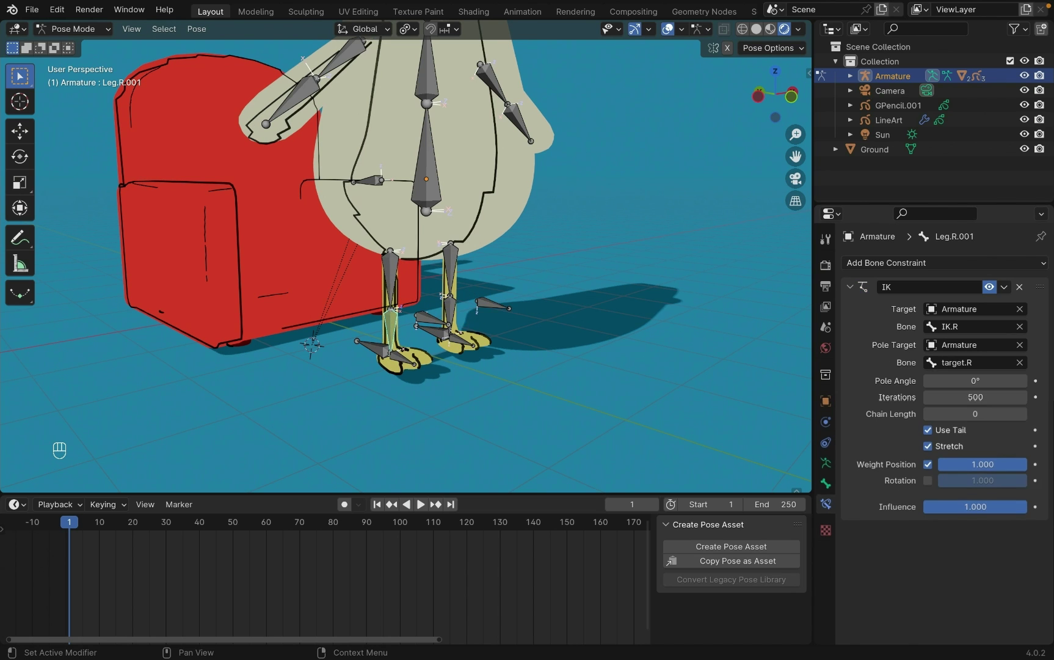
left_click(981, 414)
type("2")
key("Return")
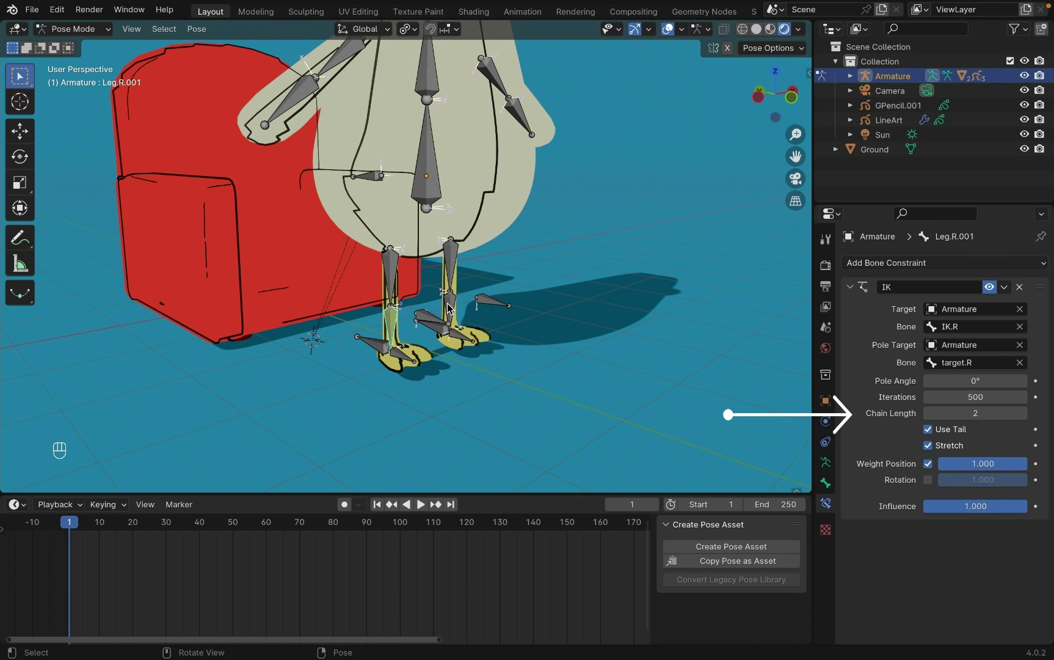
Step: Add an IK constraint to the left lower leg targeting the armature's IK.L bone
left_click(449, 307)
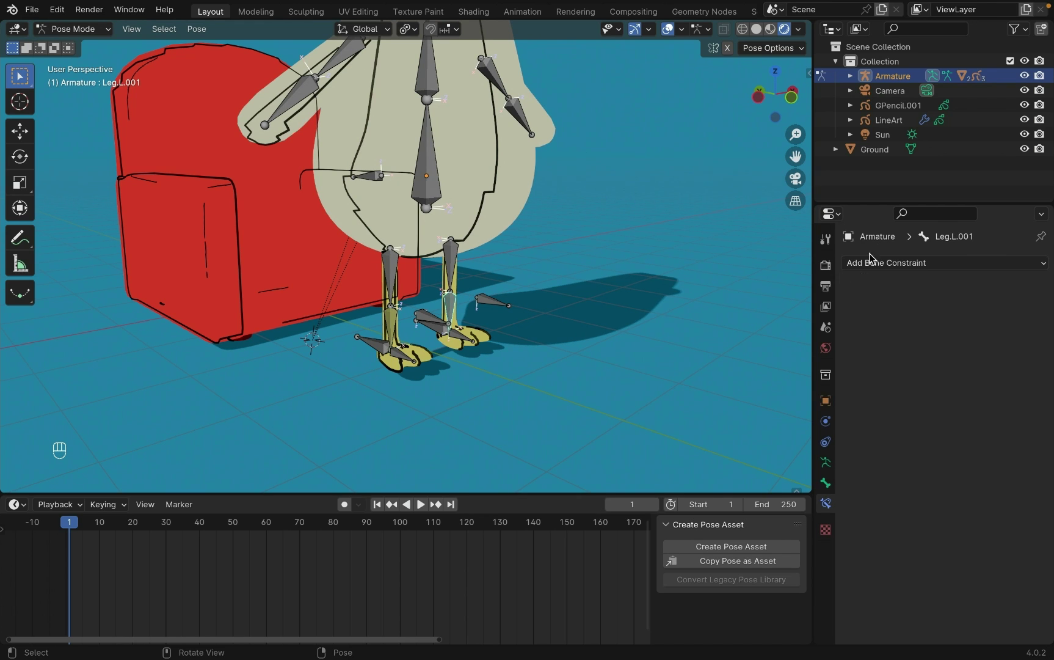
left_click(947, 262)
left_click(886, 322)
left_click(1029, 311)
left_click(342, 183)
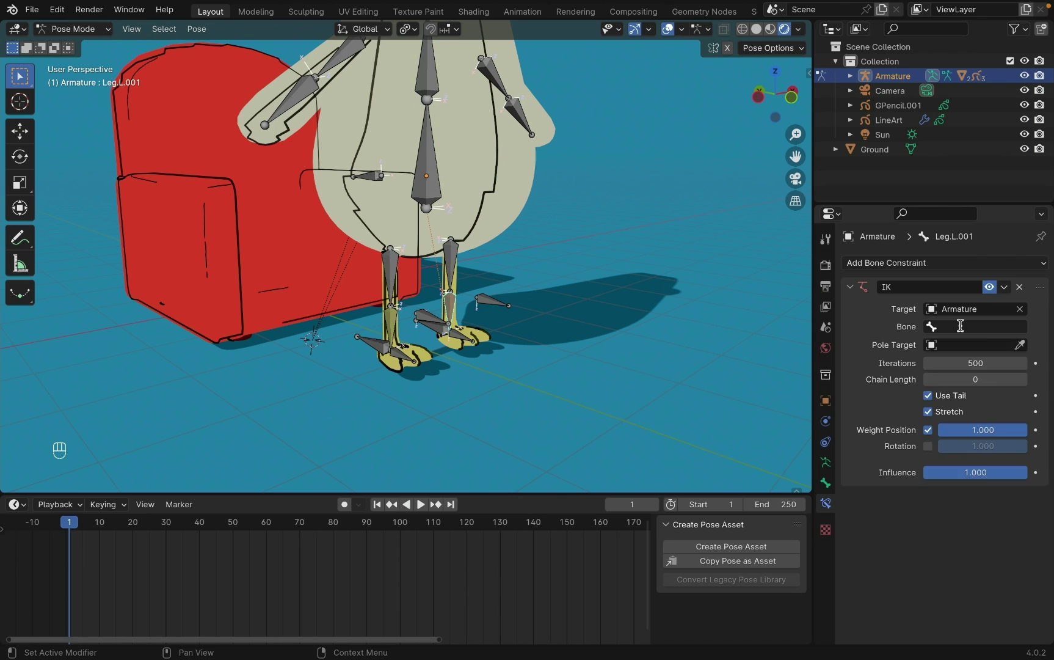
left_click(972, 327)
left_click(954, 466)
Step: Give the left IK pole target.L, chain length 2 and pole angle -90
left_click(972, 345)
left_click(957, 362)
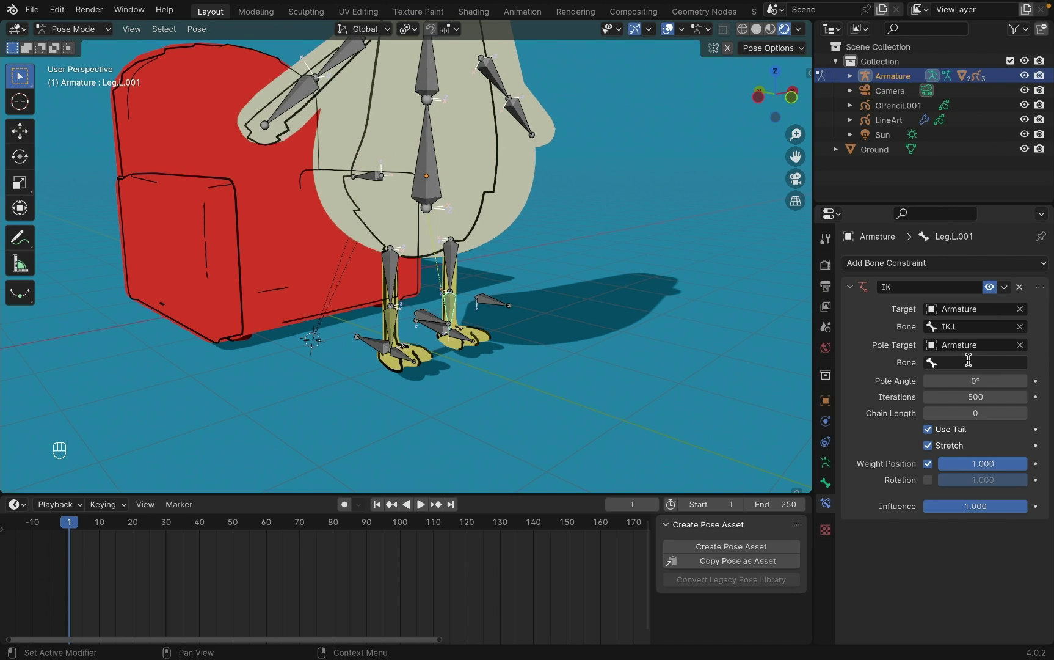
left_click(971, 363)
left_click(902, 517)
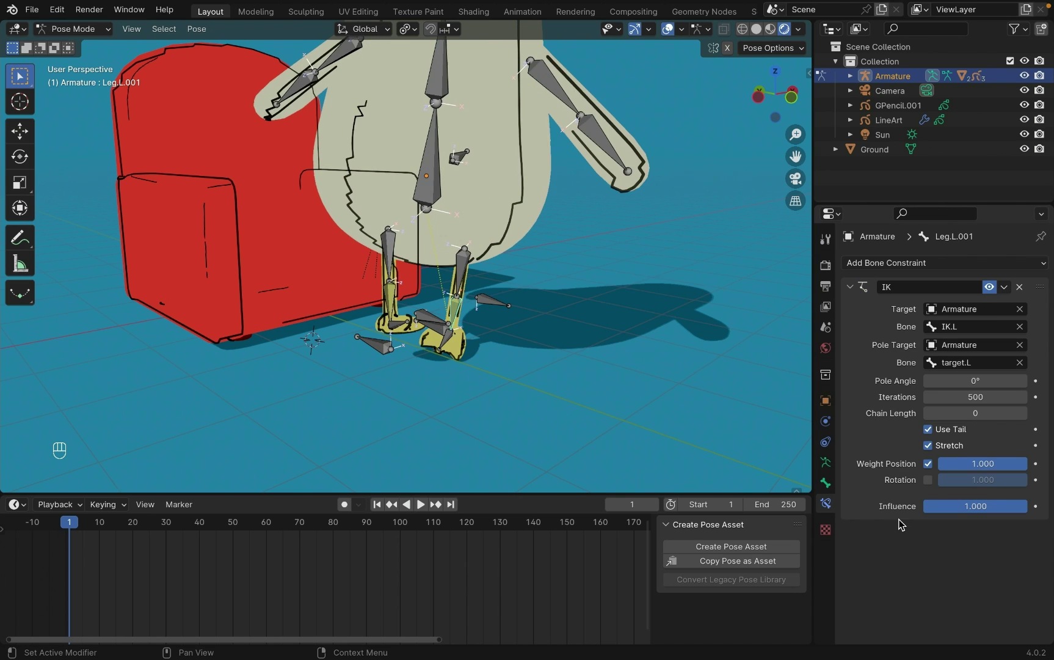
left_click_drag(969, 413, 984, 413)
left_click(980, 381)
type("90")
key("Return")
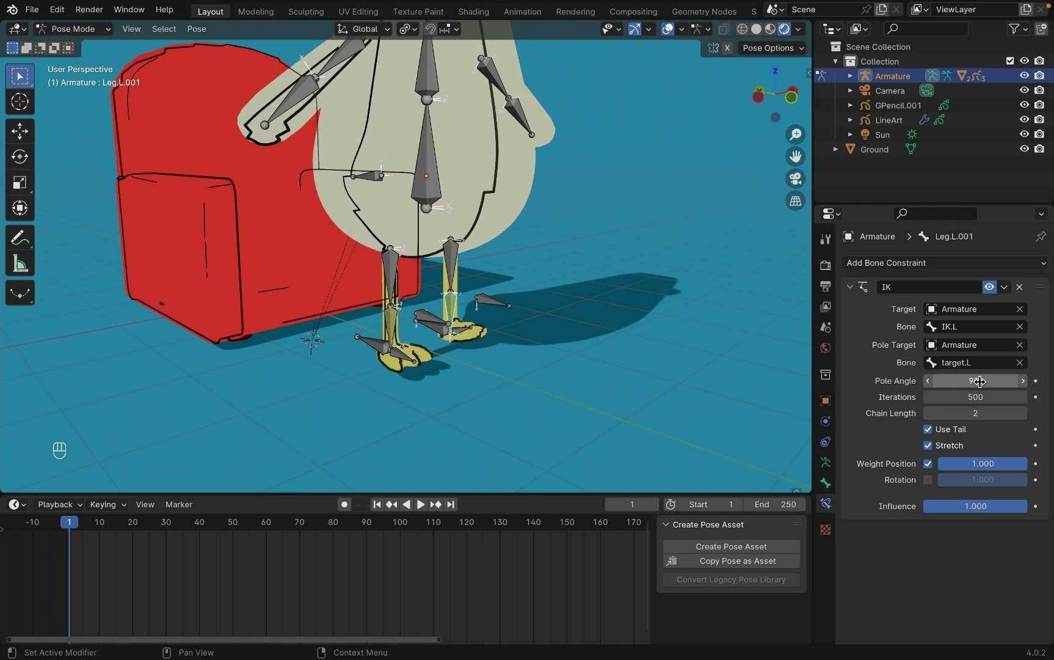
type("-90")
key("Return")
Step: Test-move the right foot IK control, undo it, and switch to side view
middle_click_drag(427, 275, 366, 306)
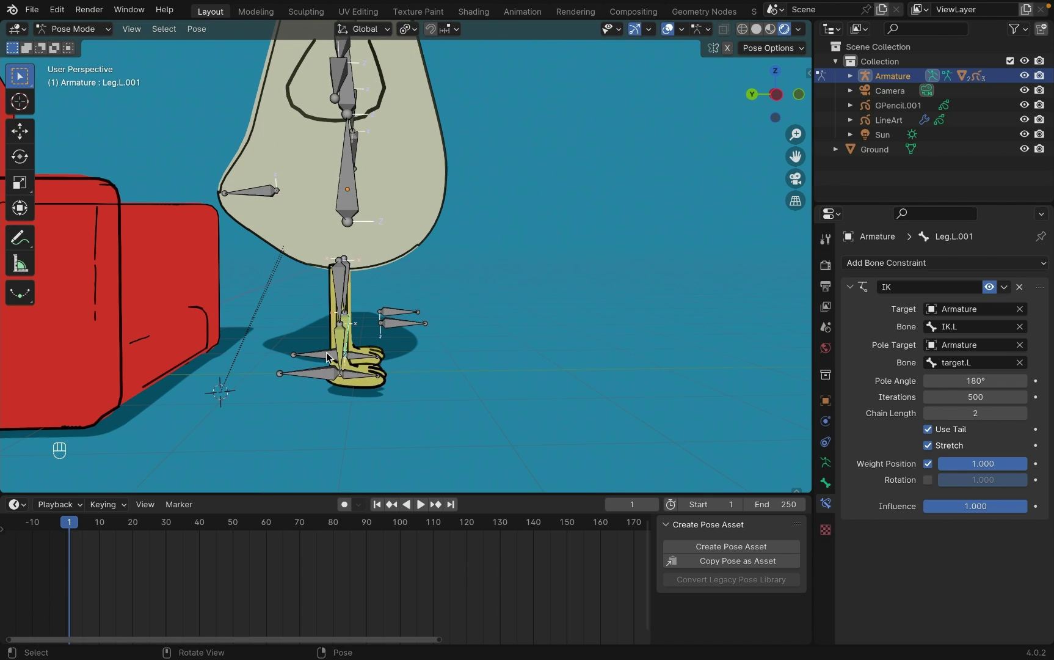
left_click(311, 374)
key("g")
key("ctrl+z")
key("ctrl+z")
key("ctrl+KP_3")
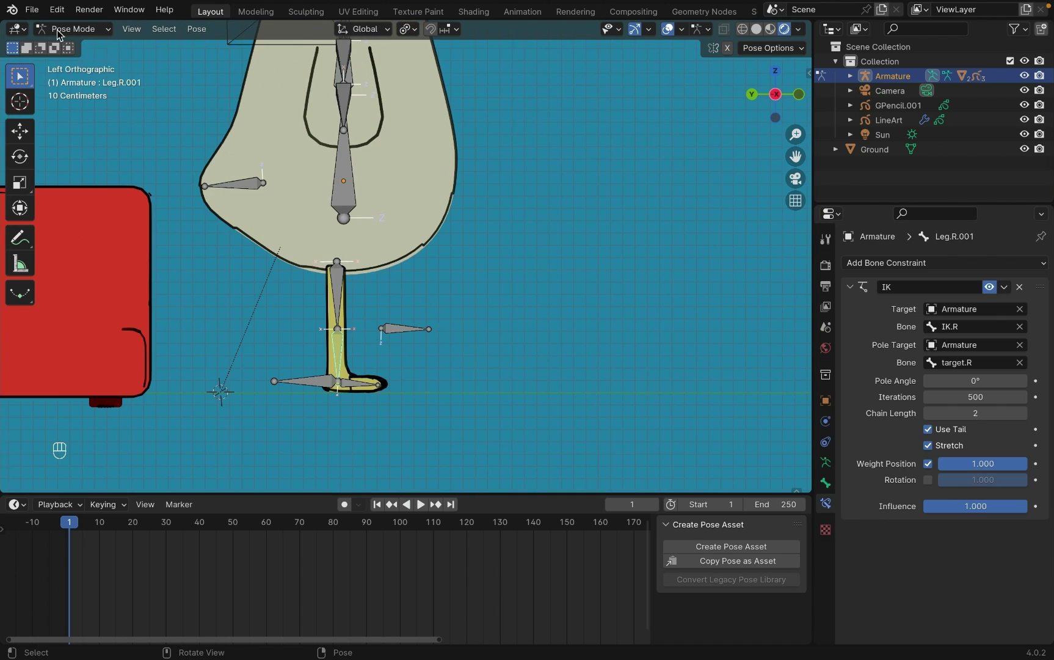
Step: Move the right knee joint forward in Edit Mode, then test the right foot control again
left_click(73, 28)
key("Tab")
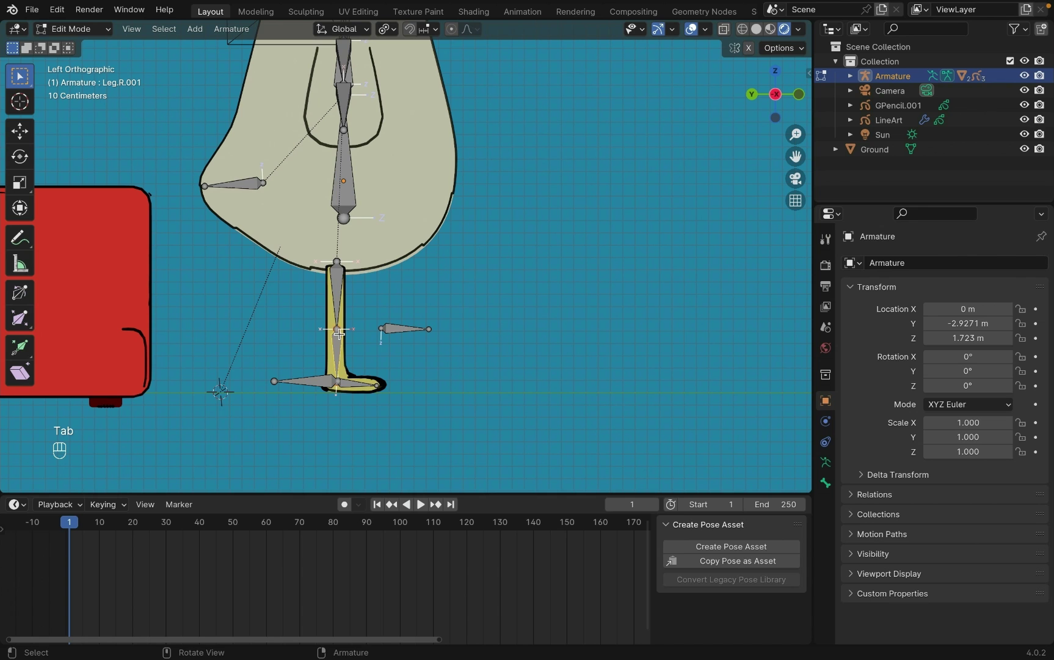
key("g")
left_click(356, 333)
key("Tab")
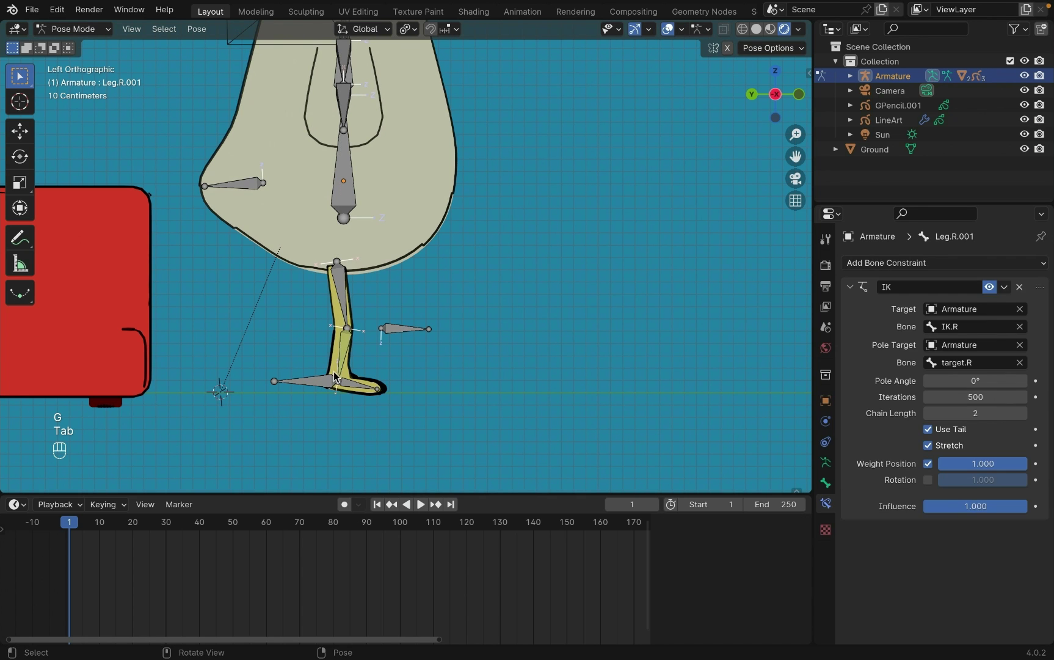
left_click(323, 383)
key("g")
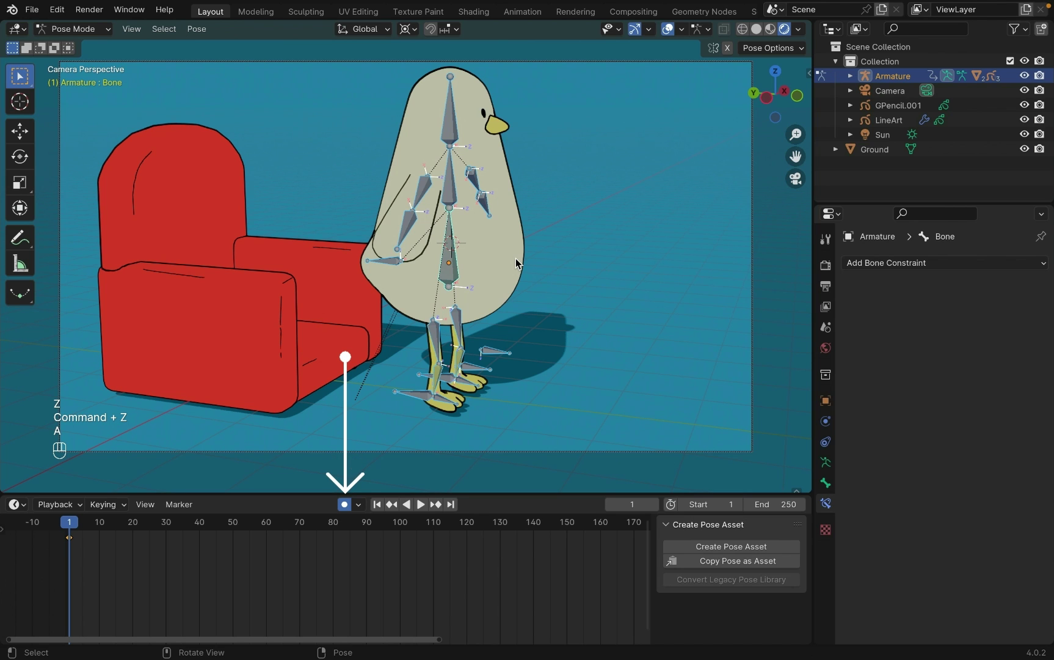
Step: Lower the body bone about 0.094 m along Z at frame 1, checking frame 10 and returning
key("g")
key("z")
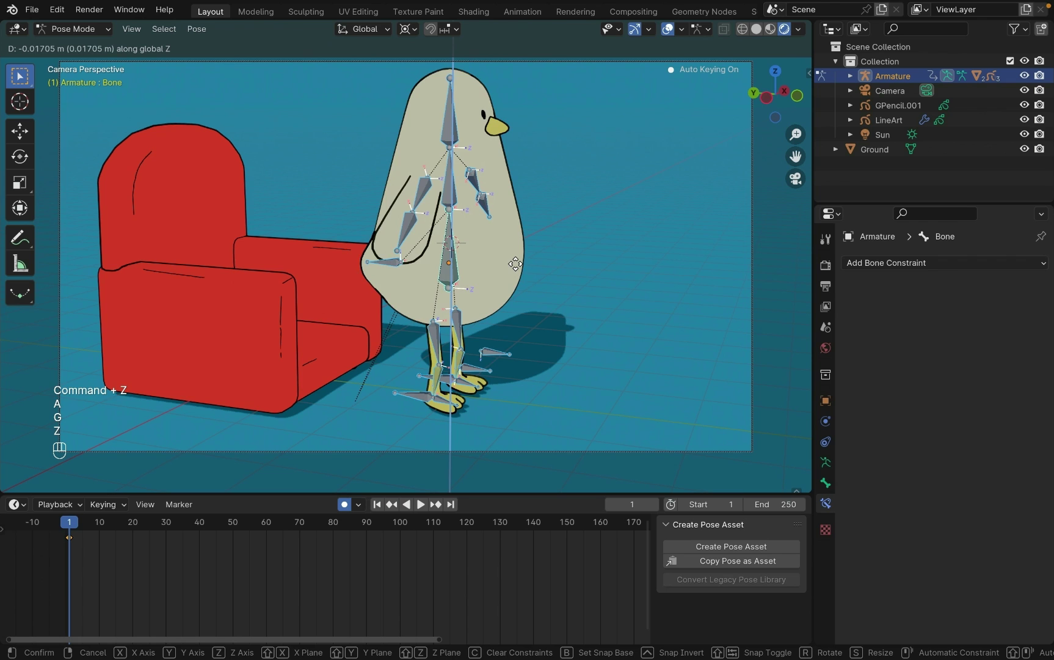
left_click(515, 267)
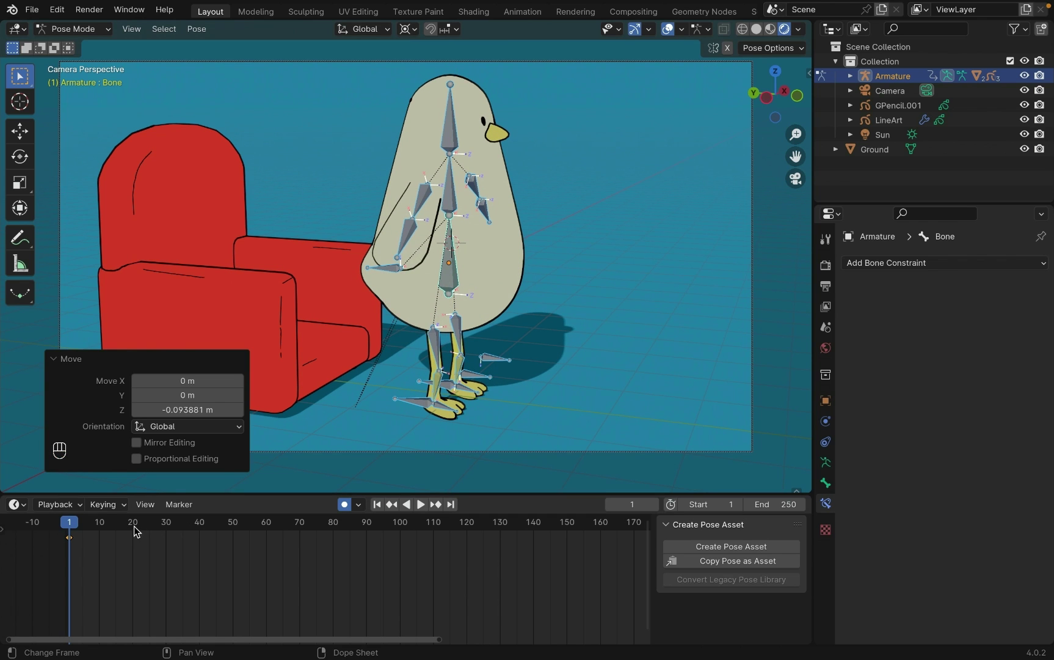
left_click(101, 526)
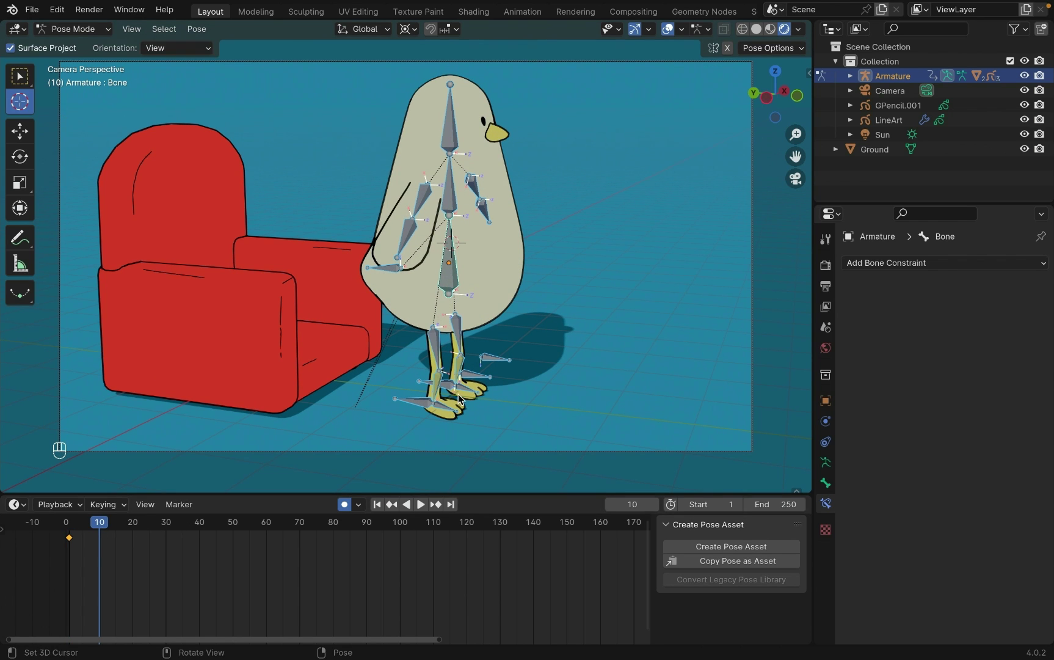
key("shift+Left")
left_click(407, 28)
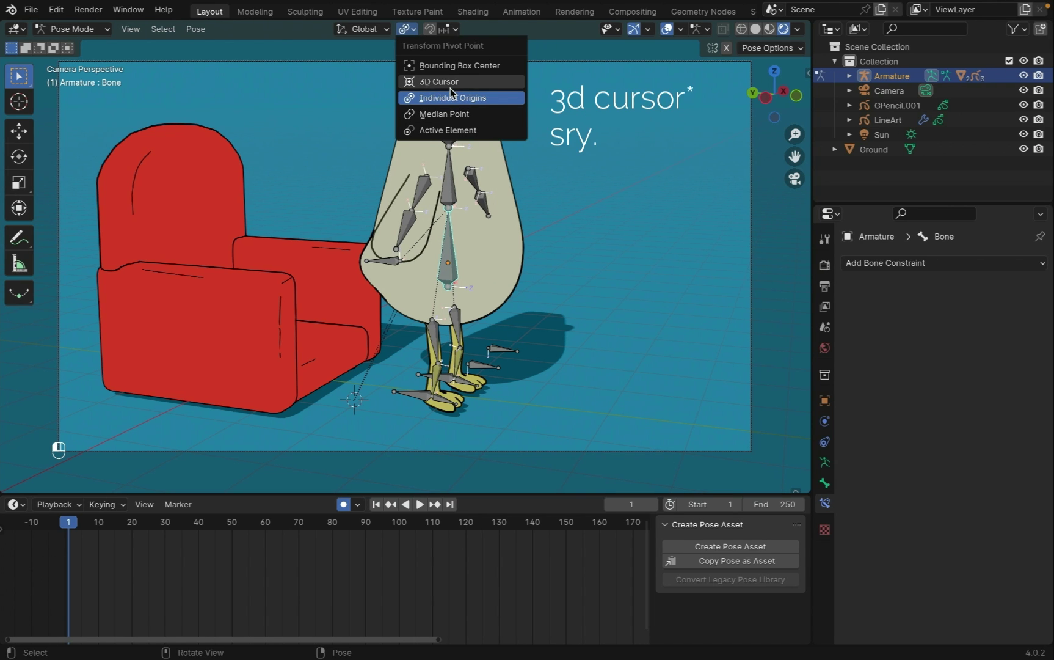
Step: Pivoting on the 3D cursor, turn the penguin's body bone about 45° around Z
left_click(452, 81)
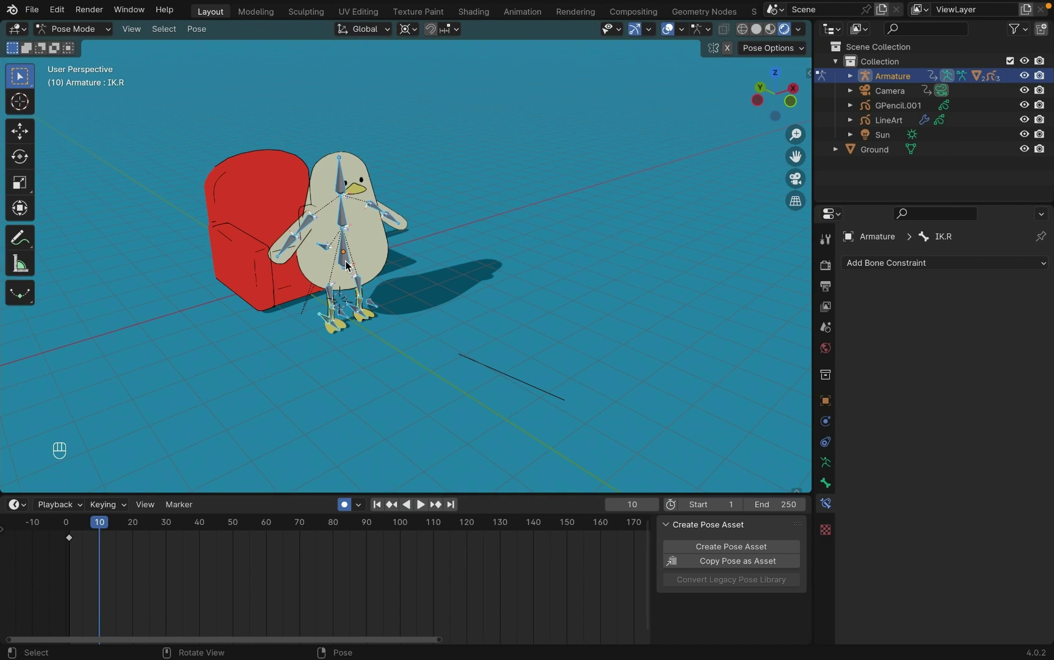
left_click(19, 102)
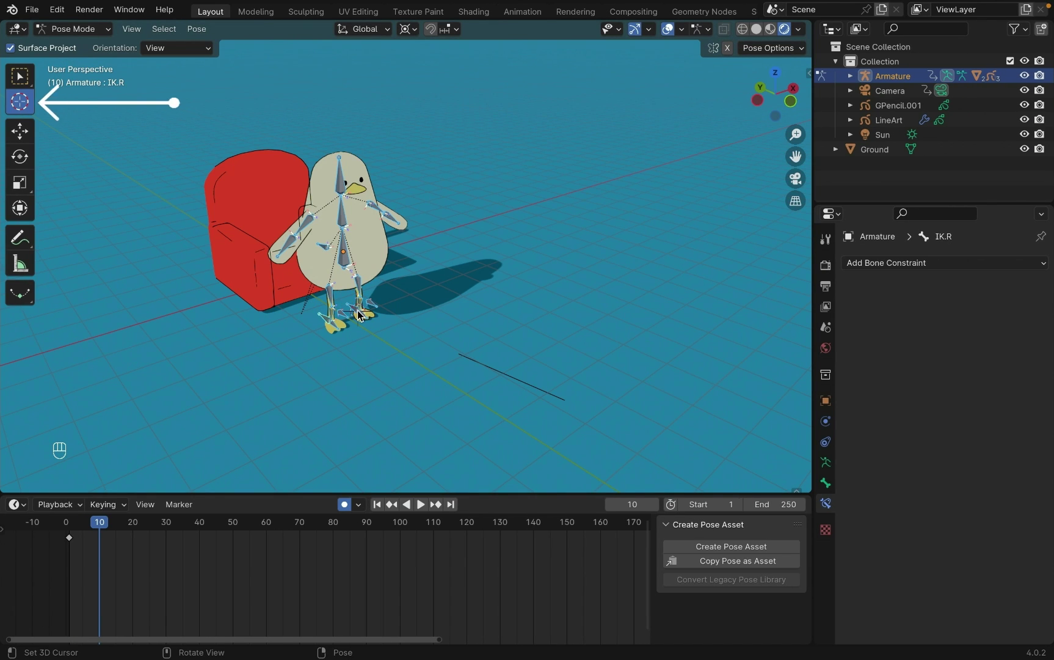
key("w")
left_click(346, 268)
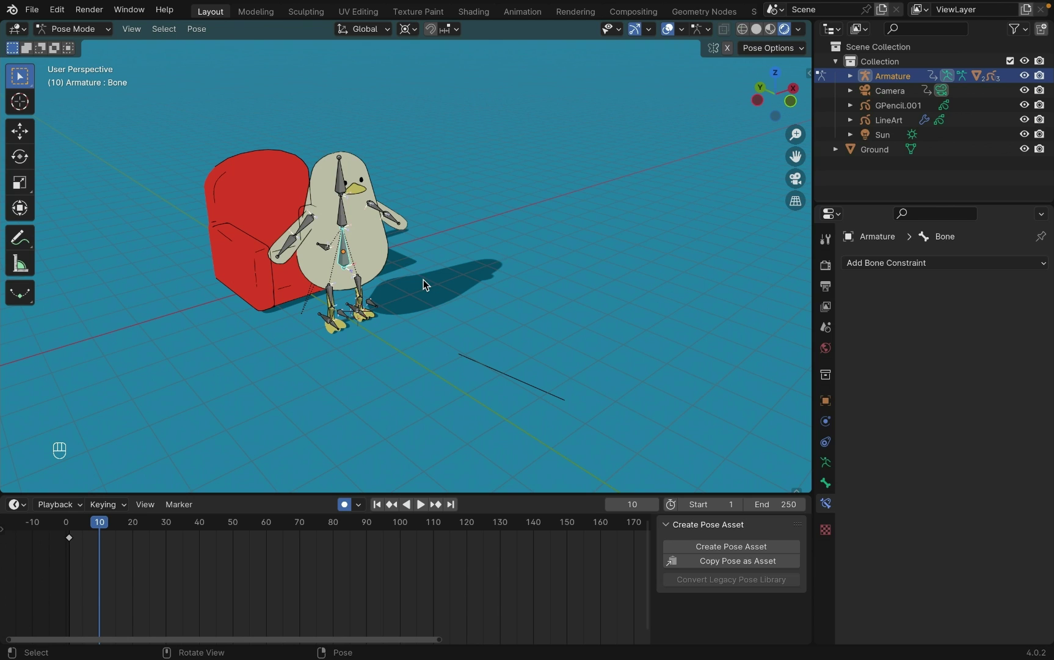
key("r")
key("z")
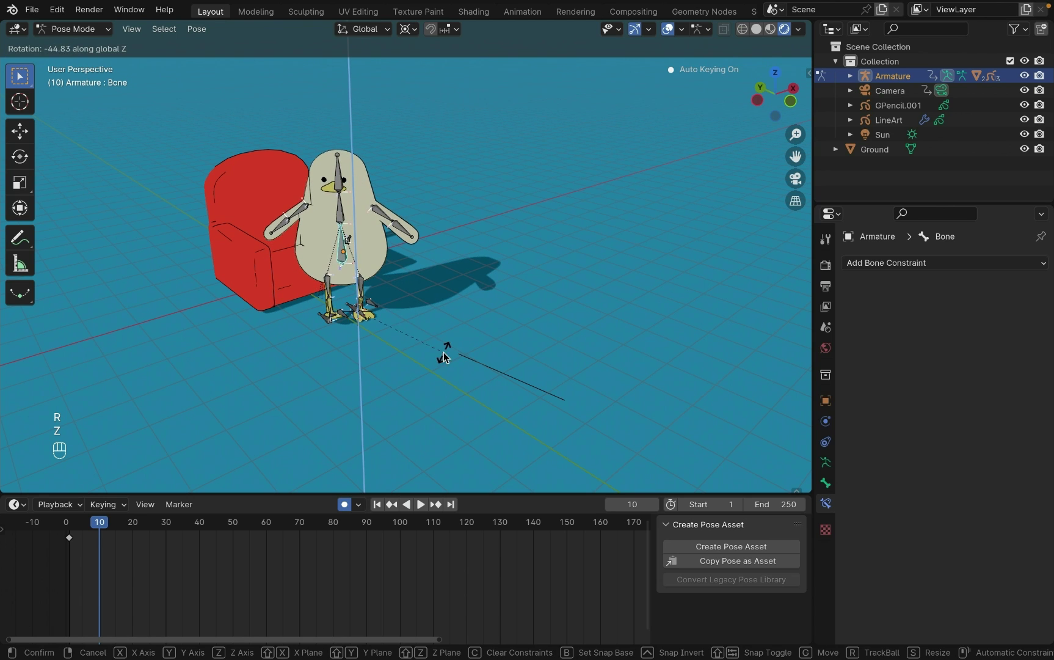
left_click(442, 353)
Step: Key the left foot IK, IK.R and target.R bones in new positions at frame 10
left_click(352, 311)
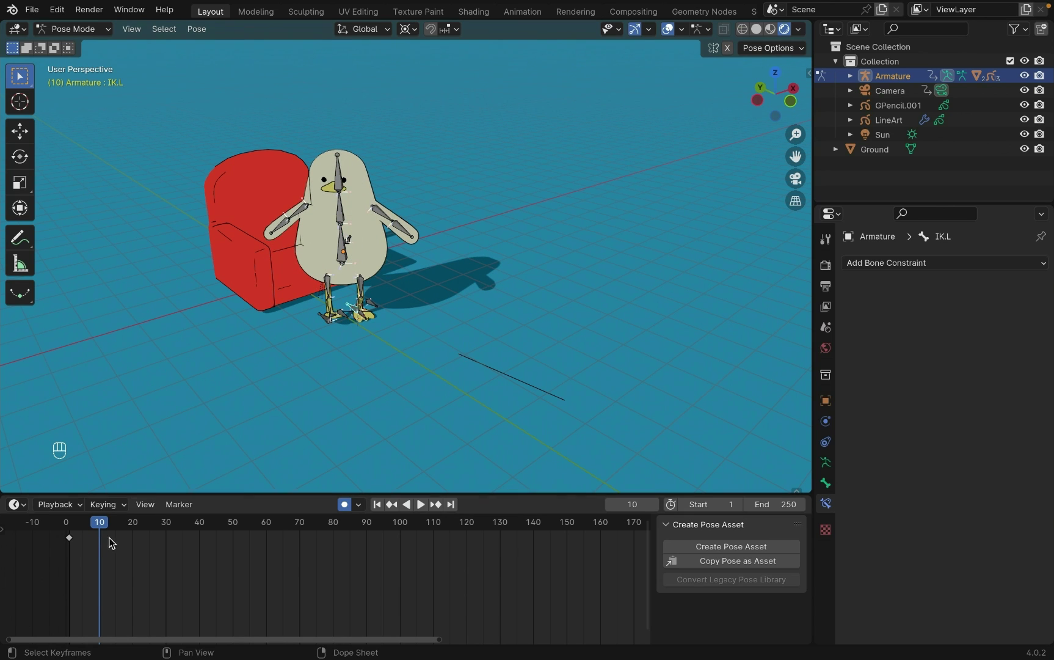
key("g")
left_click(356, 320)
middle_click_drag(201, 484, 353, 349)
left_click(353, 349)
key("g")
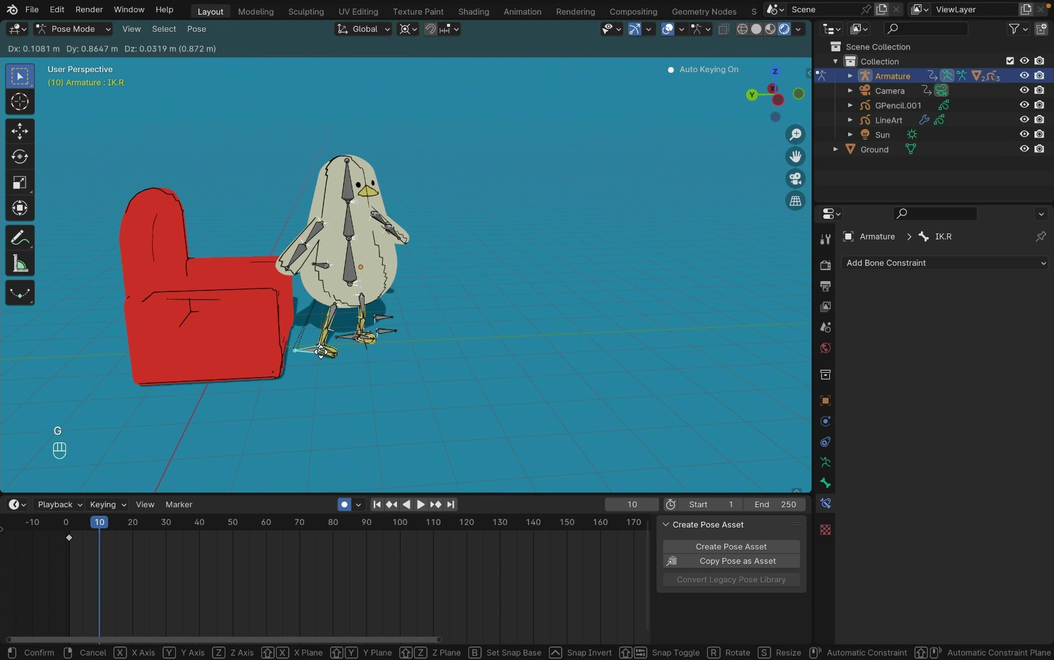
left_click(324, 351)
middle_click_drag(333, 299, 321, 351)
left_click(353, 321)
key("g")
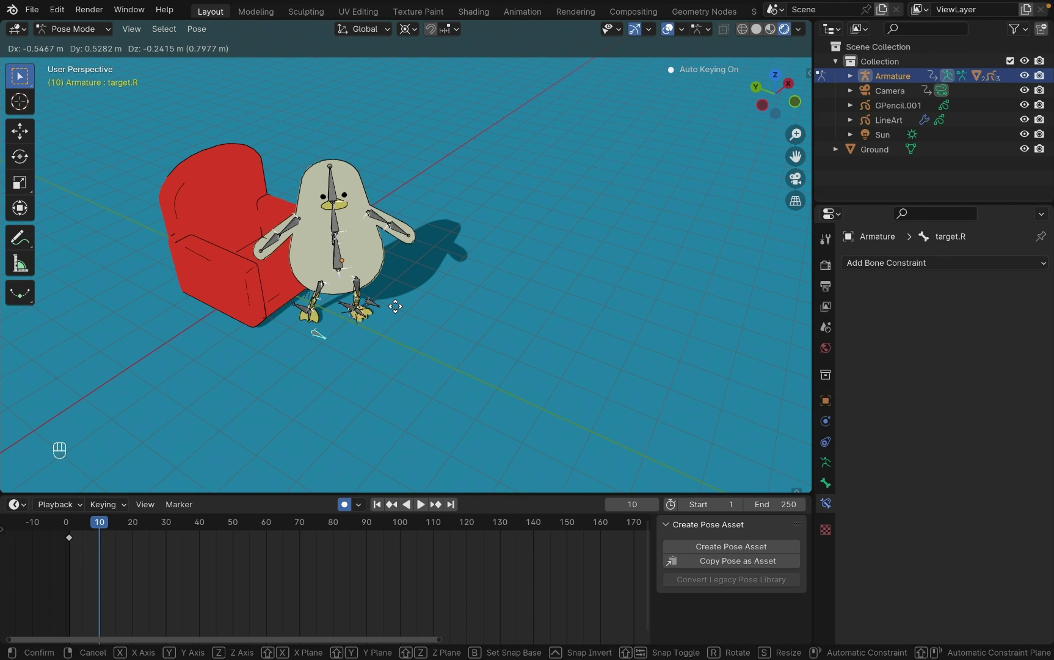
left_click(395, 305)
middle_click_drag(395, 306, 395, 306)
Step: Key IK.R in place, then at frame 20 rotate the spine bone 76.8° around Z
left_click(312, 346)
key("g")
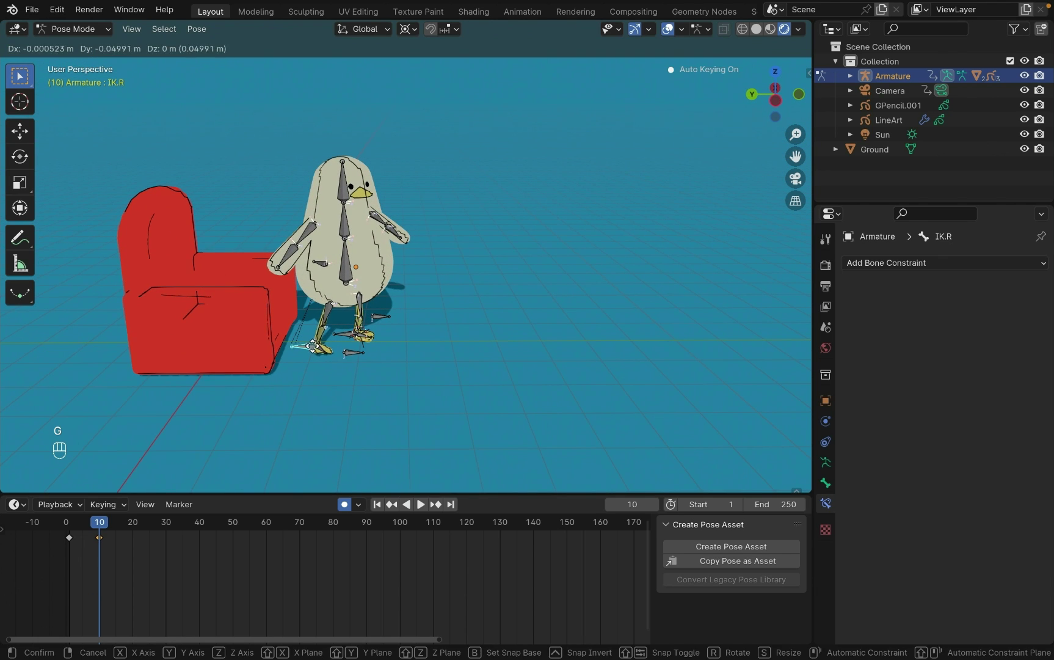
key("super+z")
middle_click_drag(313, 345, 134, 530)
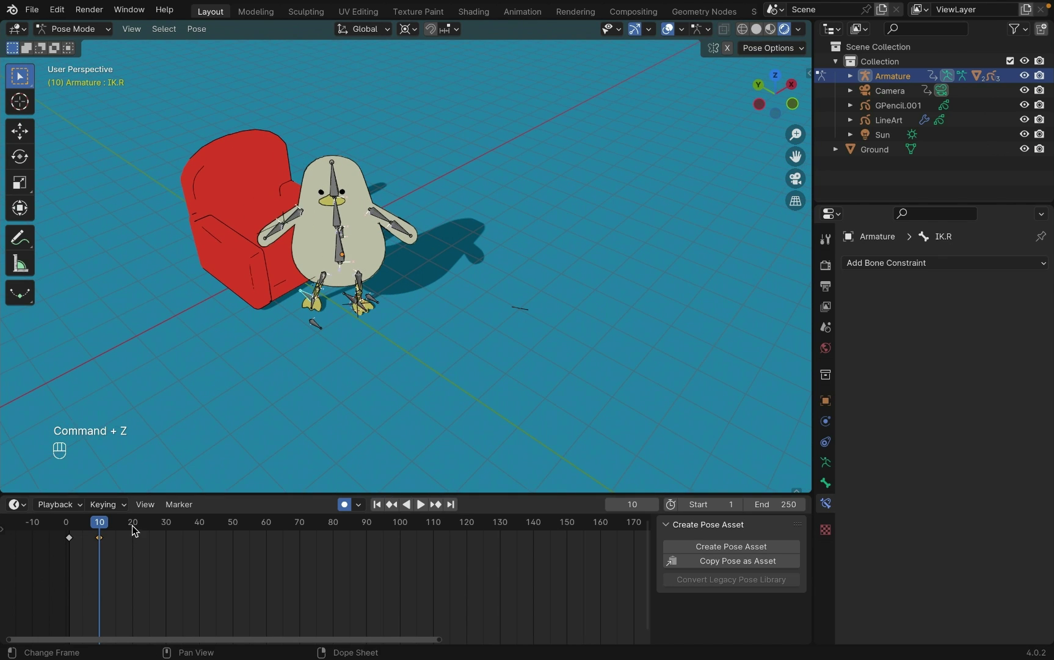
key("g")
left_click(312, 312)
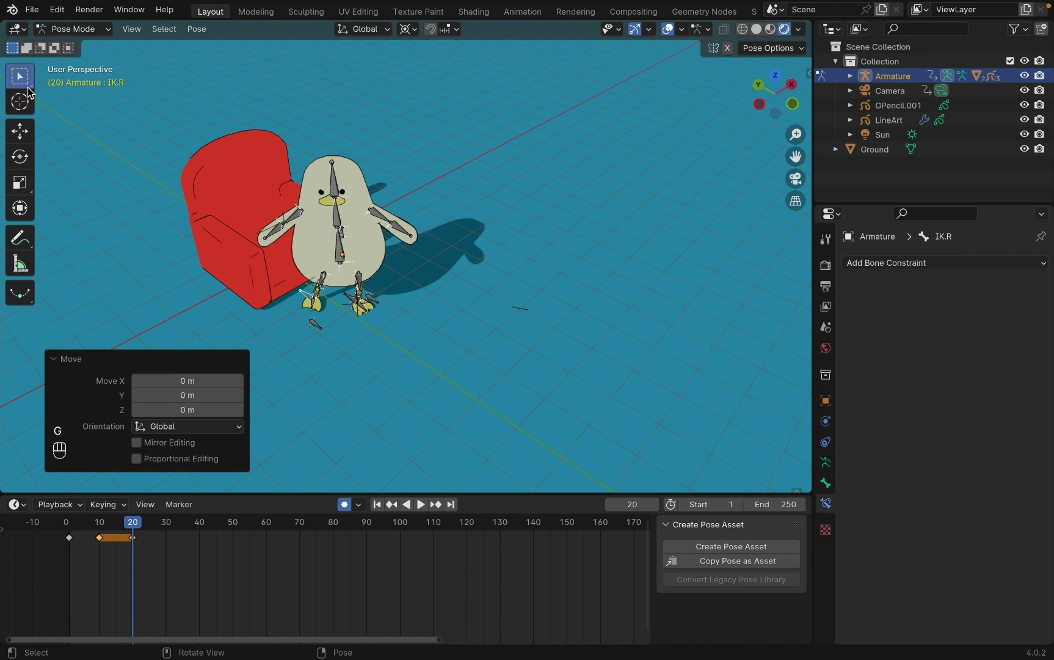
left_click(28, 92)
left_click(19, 76)
left_click(340, 248)
key("r")
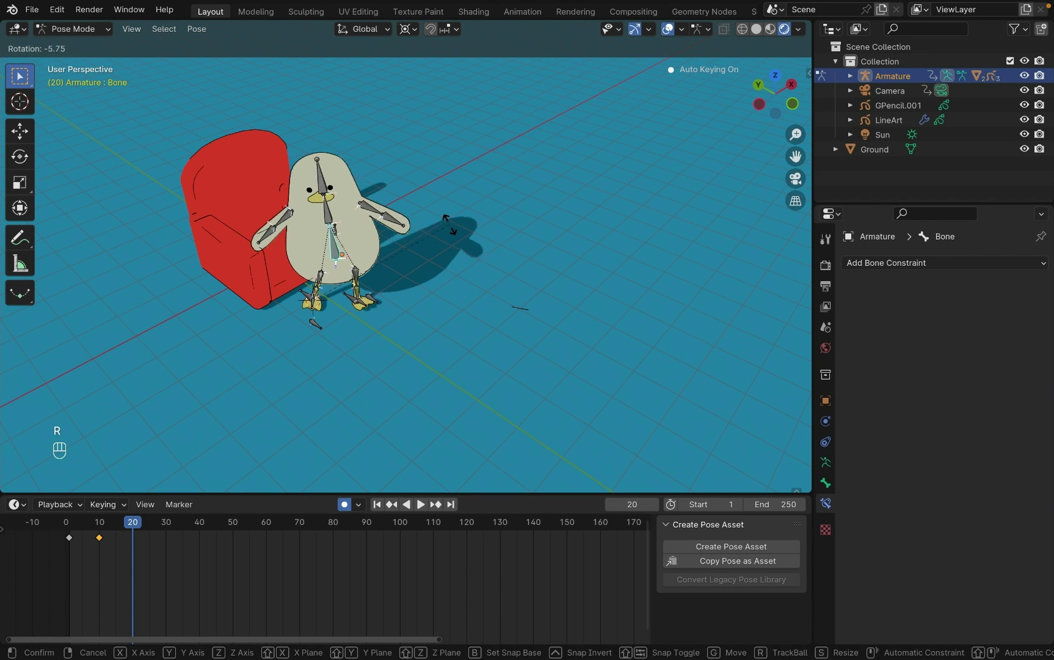
key("z")
left_click(297, 178)
Step: Move the right foot target and target.L to new positions at frame 20
scroll(356, 256, "up", 3)
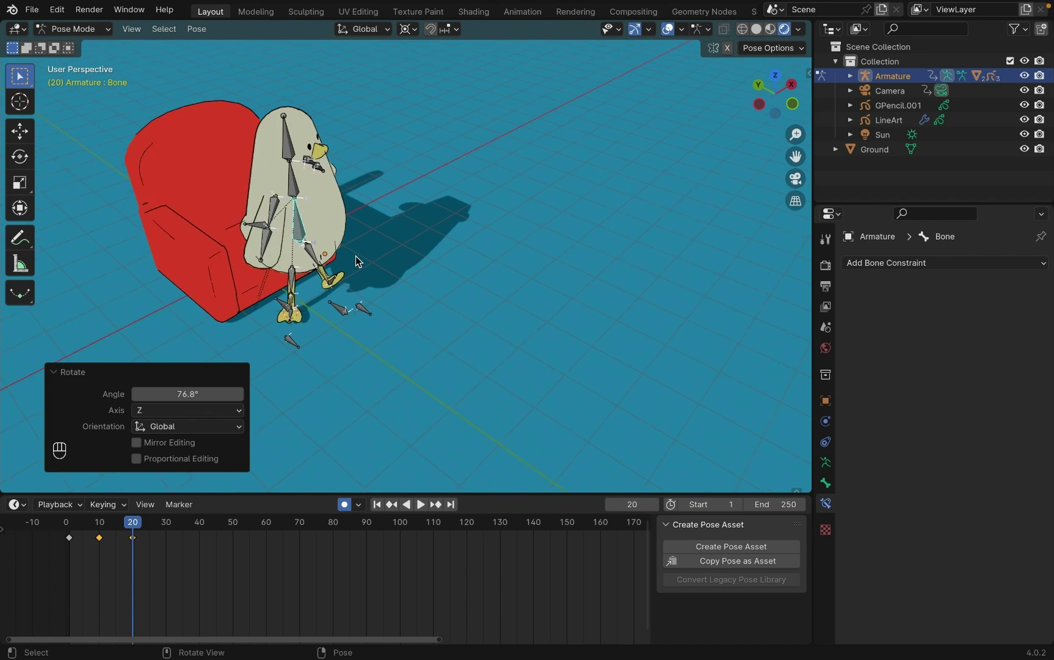
middle_click_drag(356, 256, 489, 340)
left_click(488, 340)
key("g")
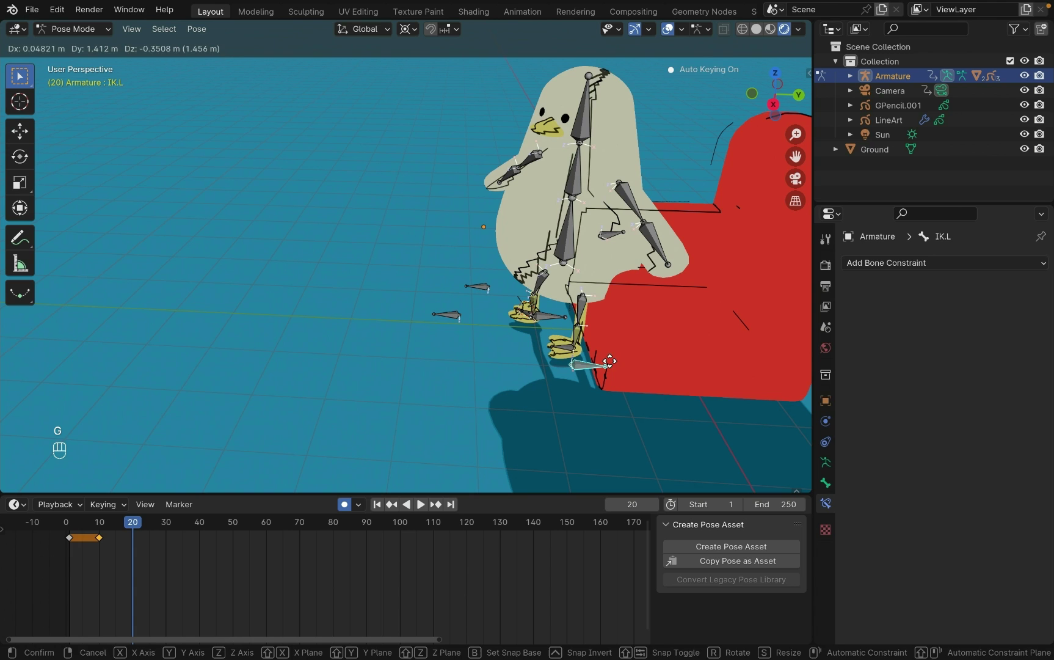
left_click(580, 365)
left_click(458, 319)
key("g")
left_click(526, 330)
Step: Adjust the IK.L and target.L bones around the left foot
middle_click_drag(527, 330, 362, 282)
left_click(365, 295)
key("g")
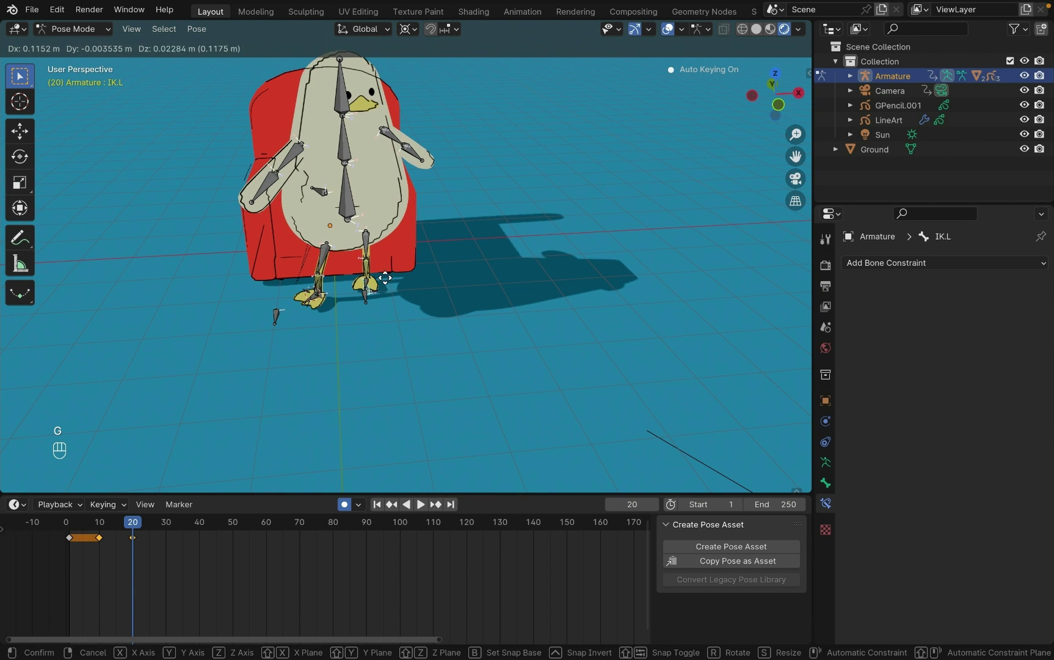
left_click(368, 299)
left_click(368, 300)
key("g")
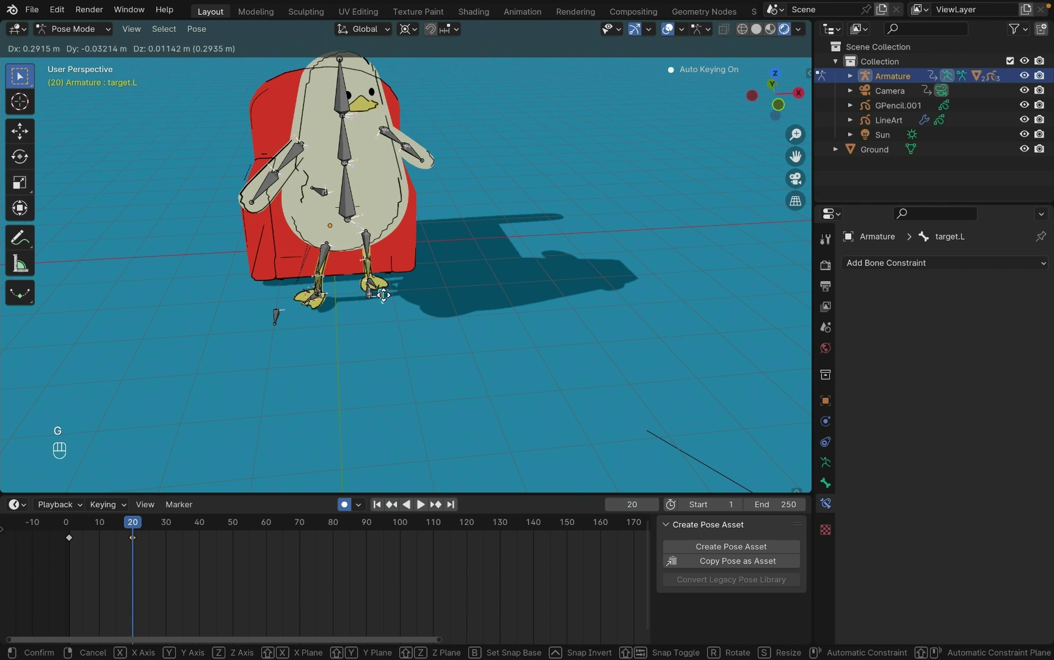
left_click(383, 298)
Step: Play the animation back from the first frame
mouse_move(304, 314)
middle_mouse_down()
mouse_move(351, 295)
mouse_move(305, 330)
middle_mouse_up()
key("shift+Left")
key("space")
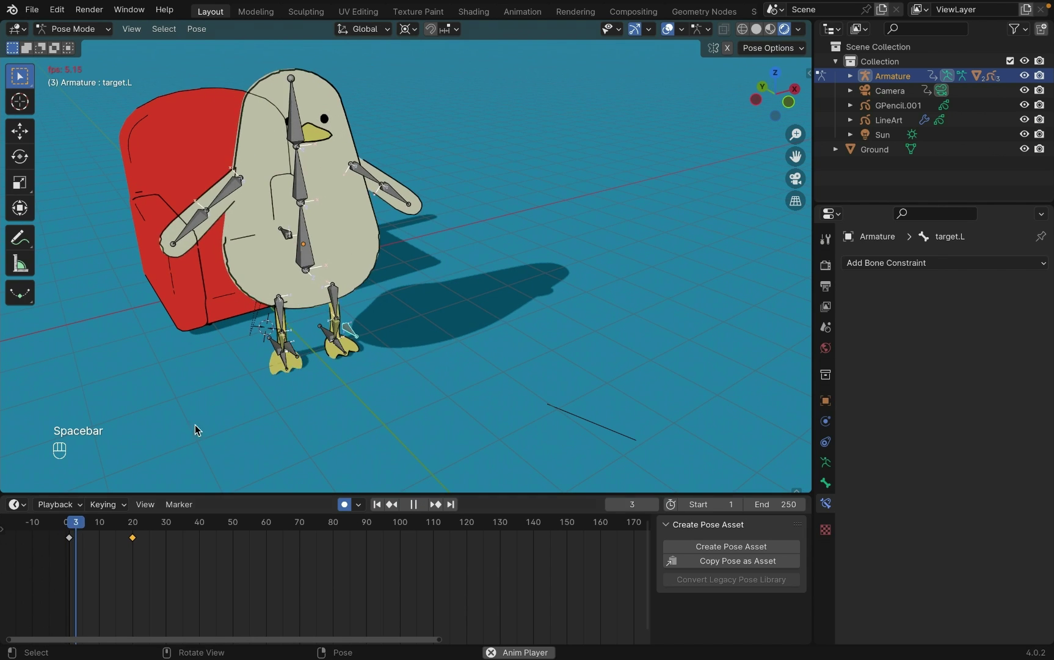
Step: Lean the body back 26.5° and settle it into the seat at frame 41
key("space")
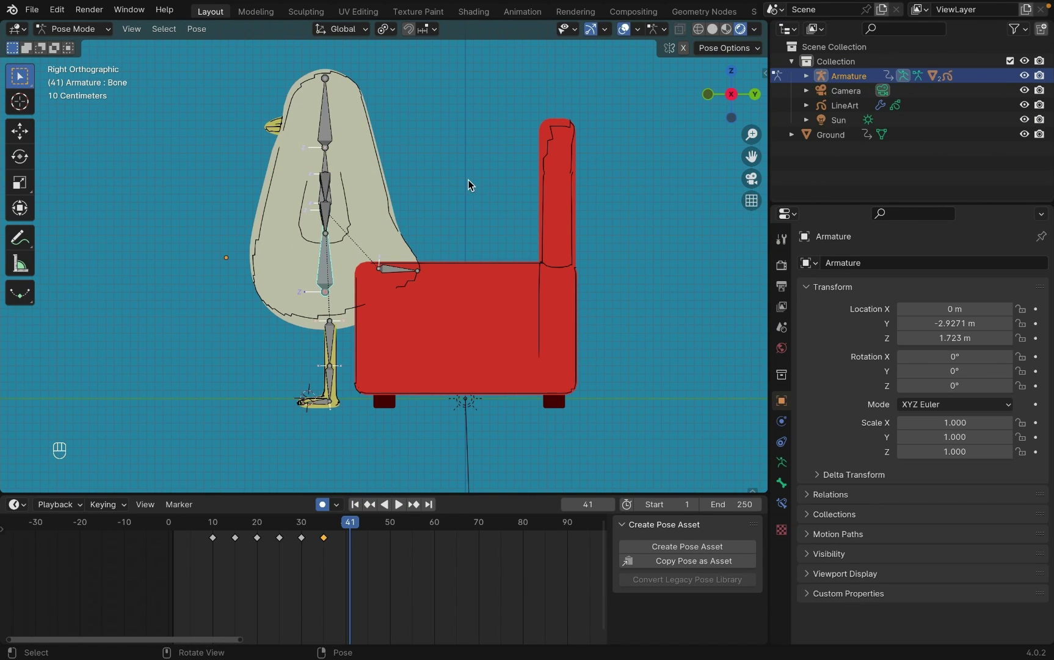
key("r")
left_click(546, 259)
key("g")
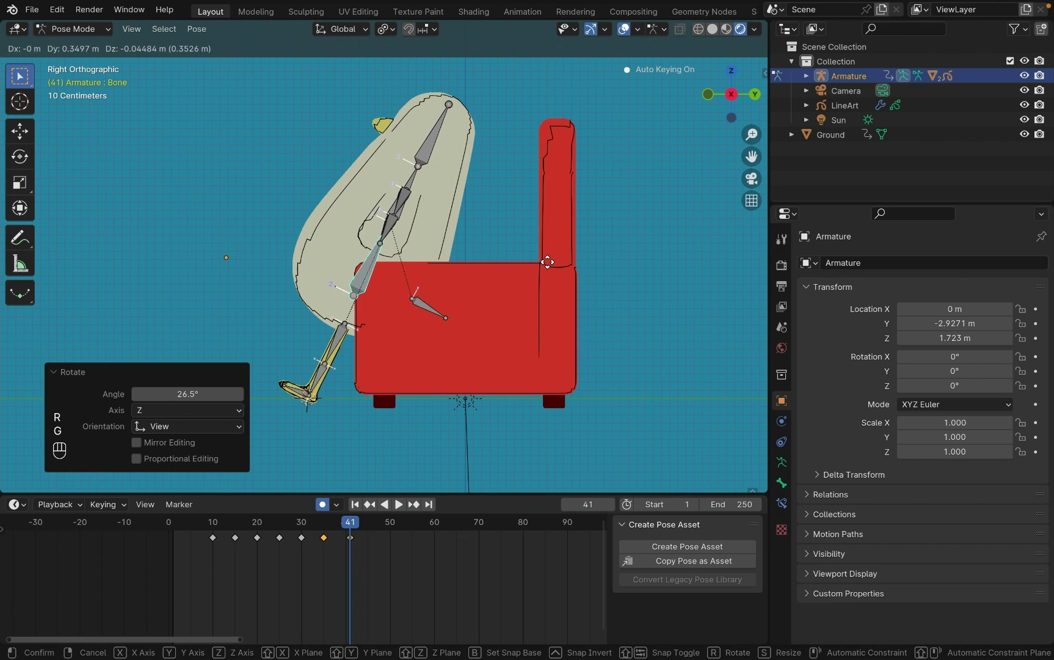
left_click(553, 265)
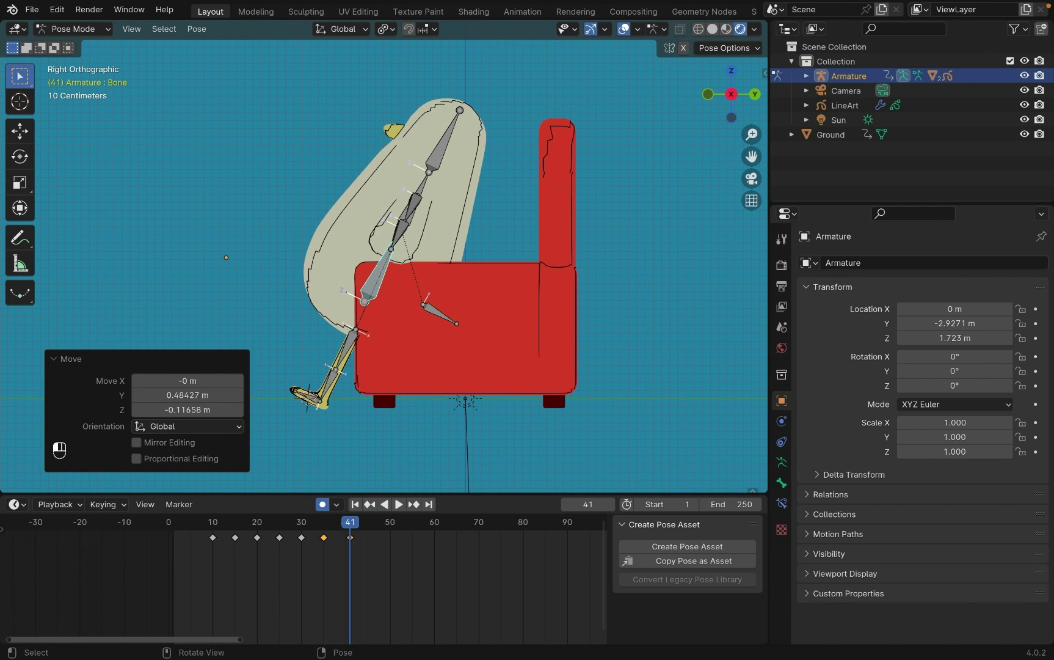
key("r")
left_click(596, 282)
key("g")
left_click(602, 296)
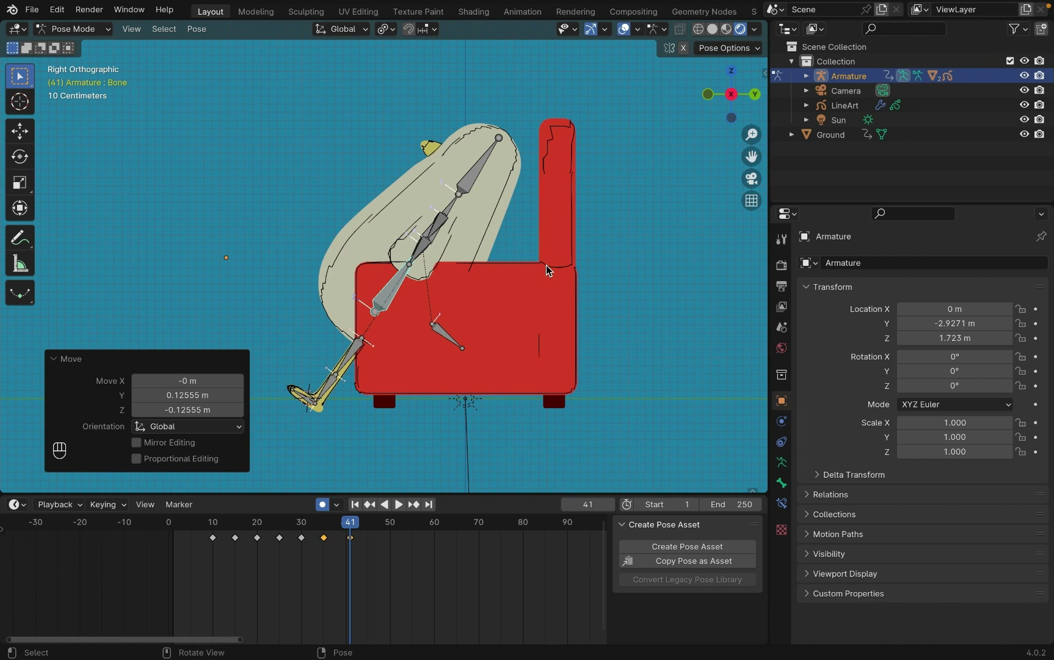
key("g")
left_click(556, 244)
Step: At frame 50, rotate the body bone and slide it deeper into the seat
left_click(390, 523)
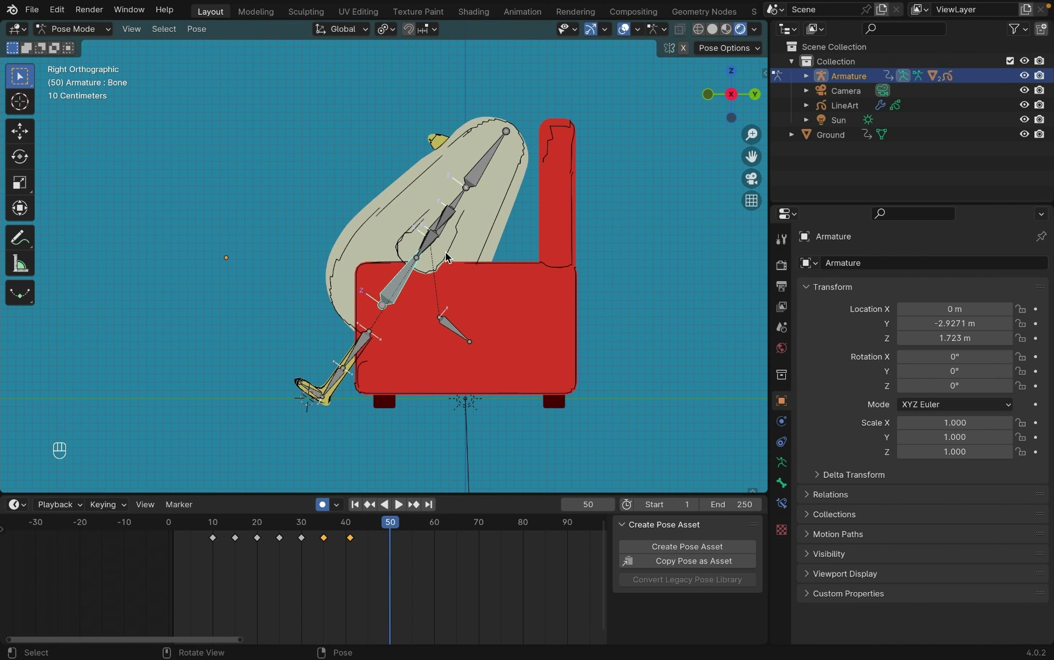
key("ctrl+z")
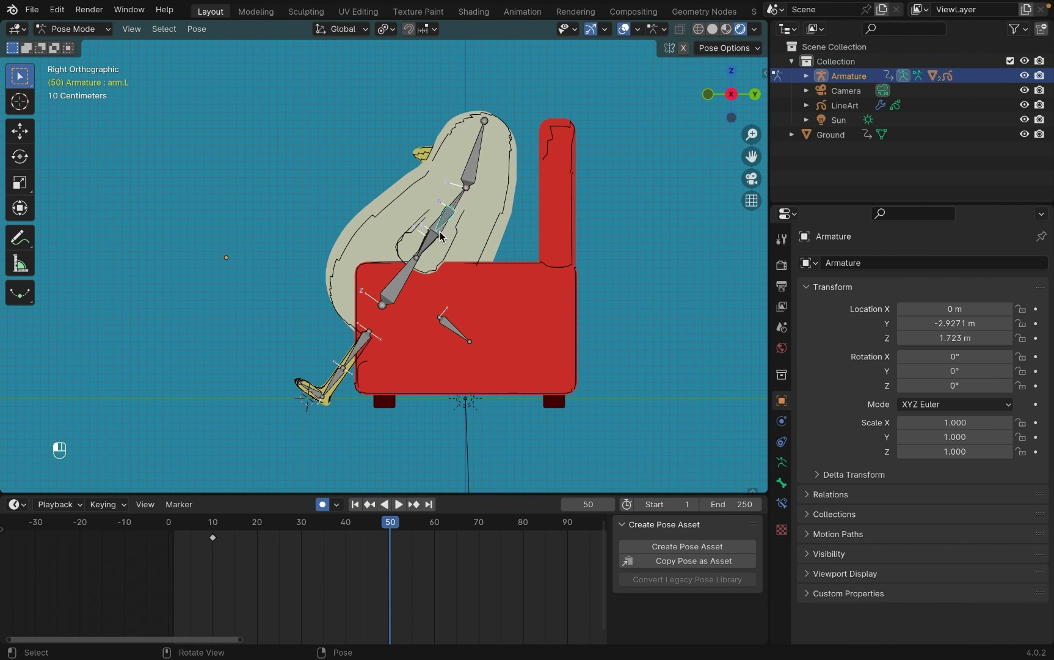
key("r")
key("r")
left_click(560, 207)
key("g")
left_click(567, 214)
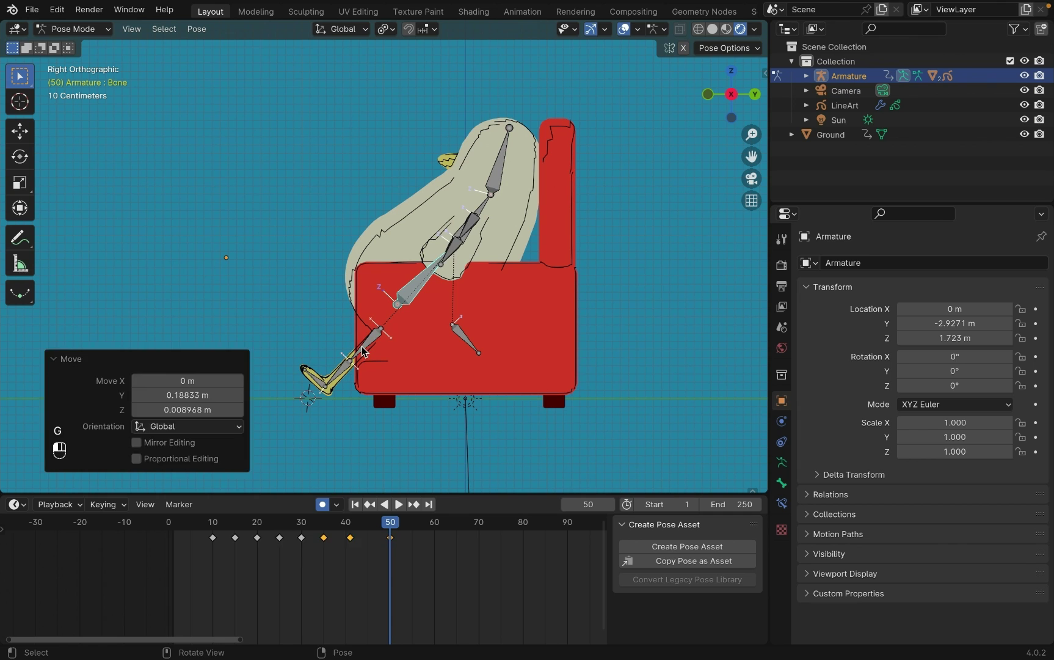
left_click(453, 351)
Step: Bend the legs over the seat edge, raising the thigh and rotating Leg.L.001 11.5°
key("r")
left_click(421, 375)
key("r")
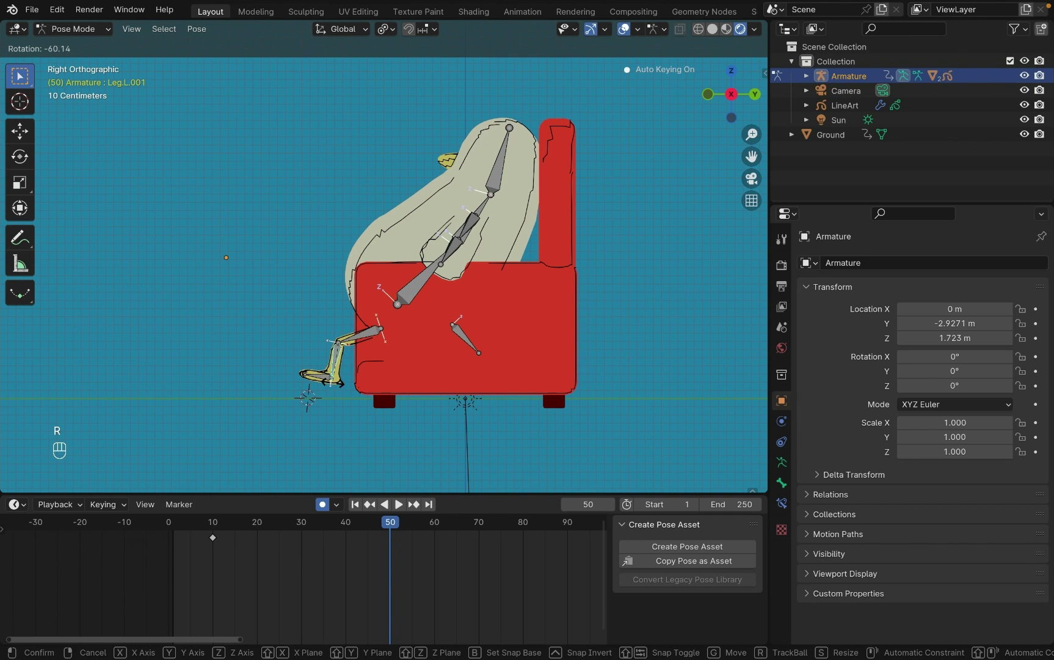
left_click(397, 373)
left_click(429, 298)
key("g")
key("z")
left_click(429, 298)
left_click(332, 383)
key("r")
left_click(332, 383)
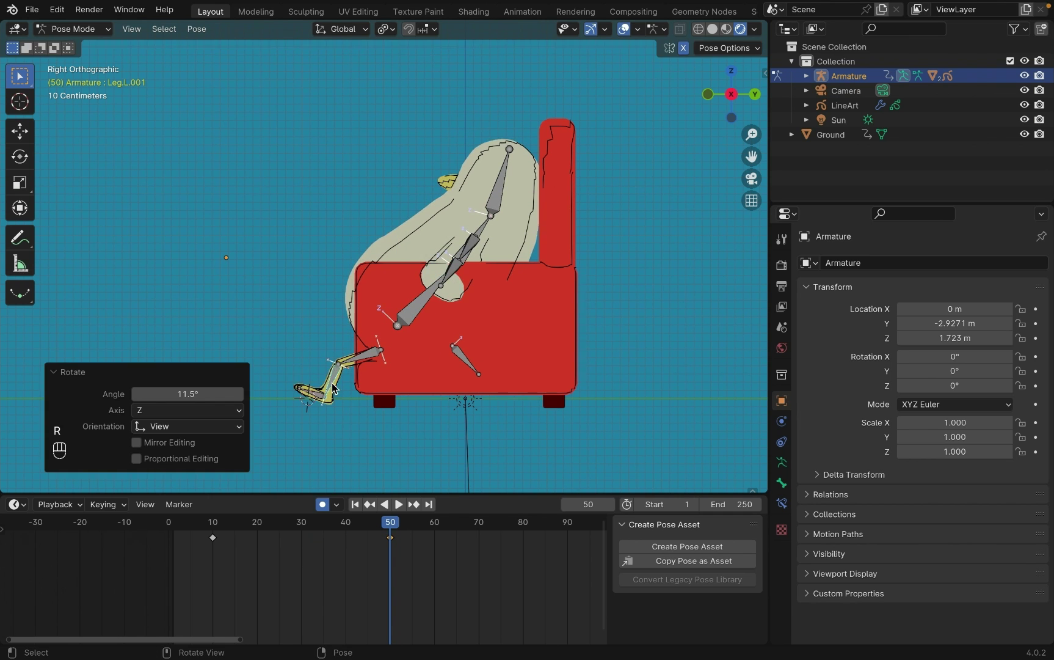
Step: Preview the sitting motion through the scene camera from frame 37
key("KP_0")
key("space")
left_click(332, 529)
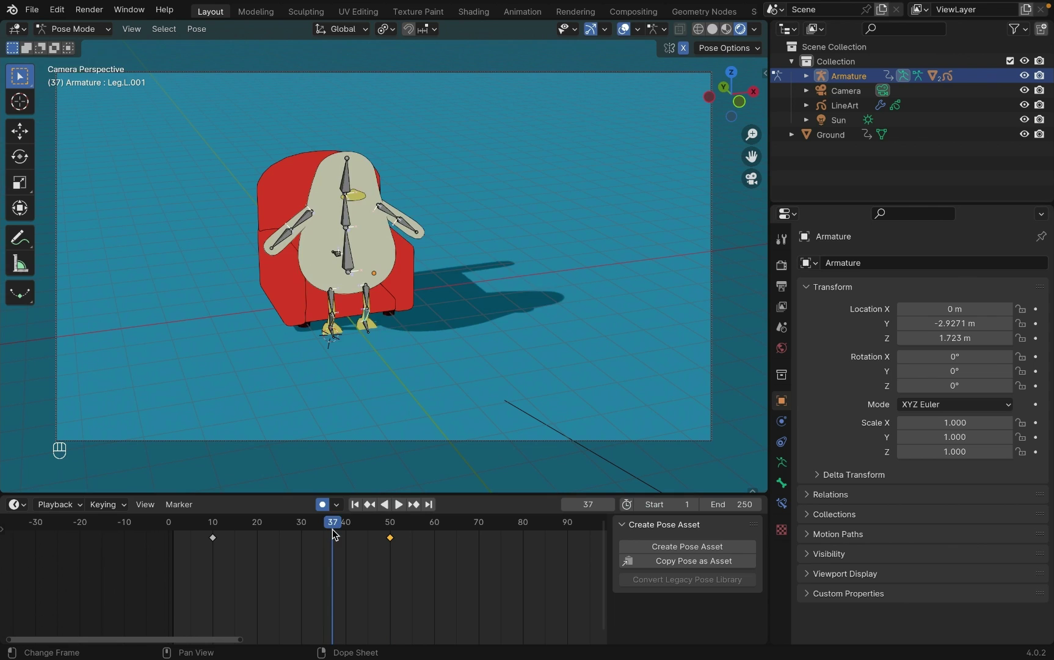
key("space")
key("space")
key("space")
key("space")
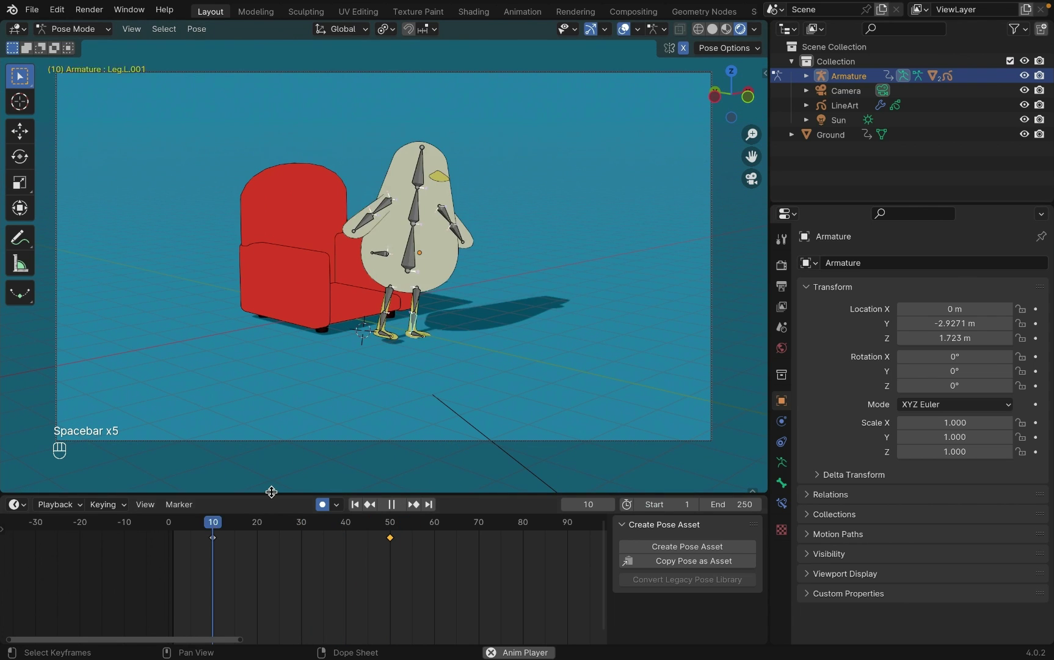
key("space")
Step: Revisit the body bone at frame 41 and rotate the Leg.R.001 lower leg
left_click(342, 251)
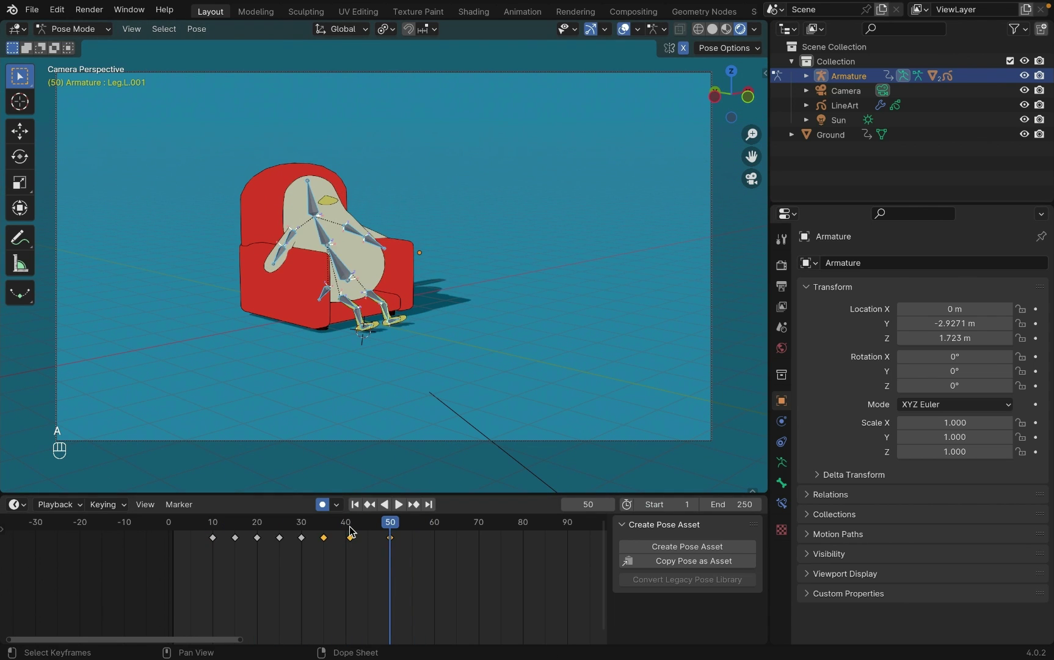
left_click(350, 529)
key("g")
key("z")
right_click(343, 251)
left_click(386, 318)
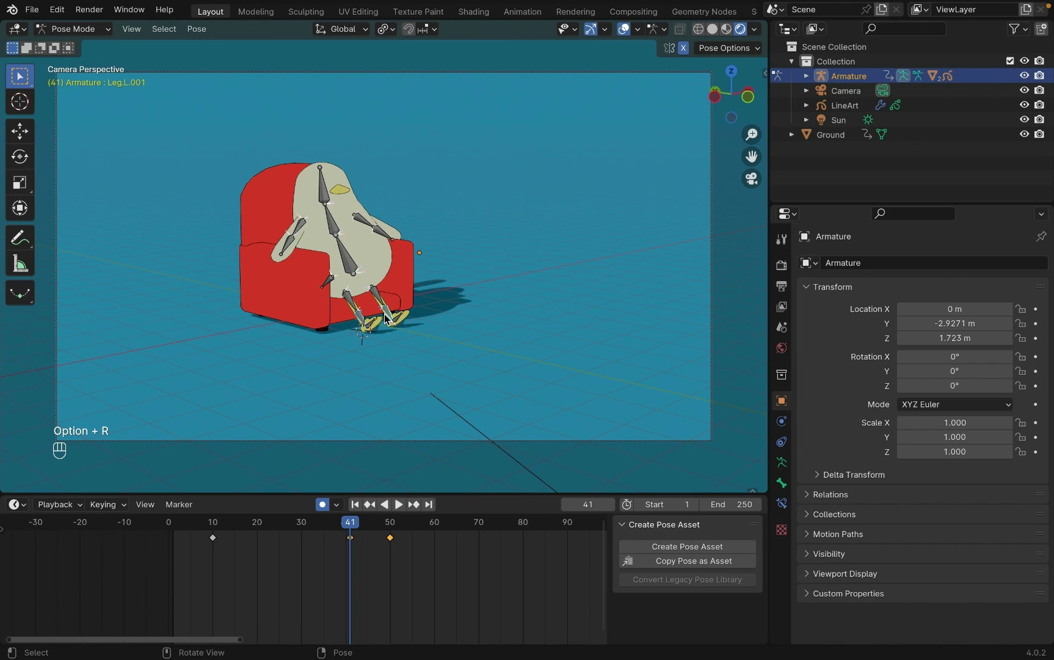
key("space")
key("space")
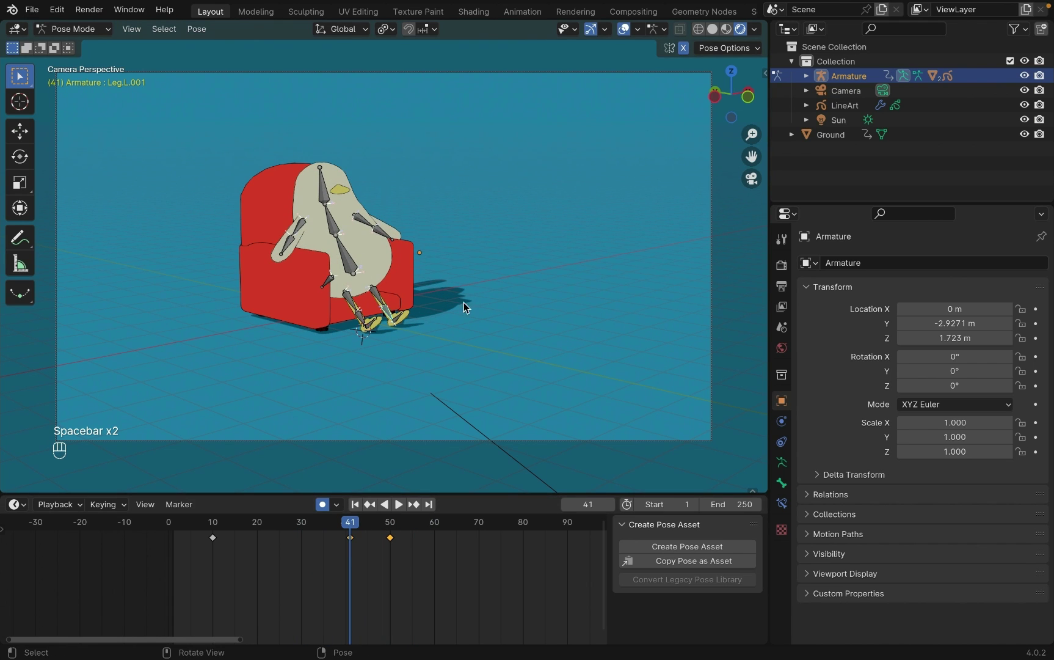
key("r")
key("x")
key("x")
key("z")
key("z")
Step: Play back from frame 30 and save the file as GOOSE copy 7.blend
double_click(302, 528)
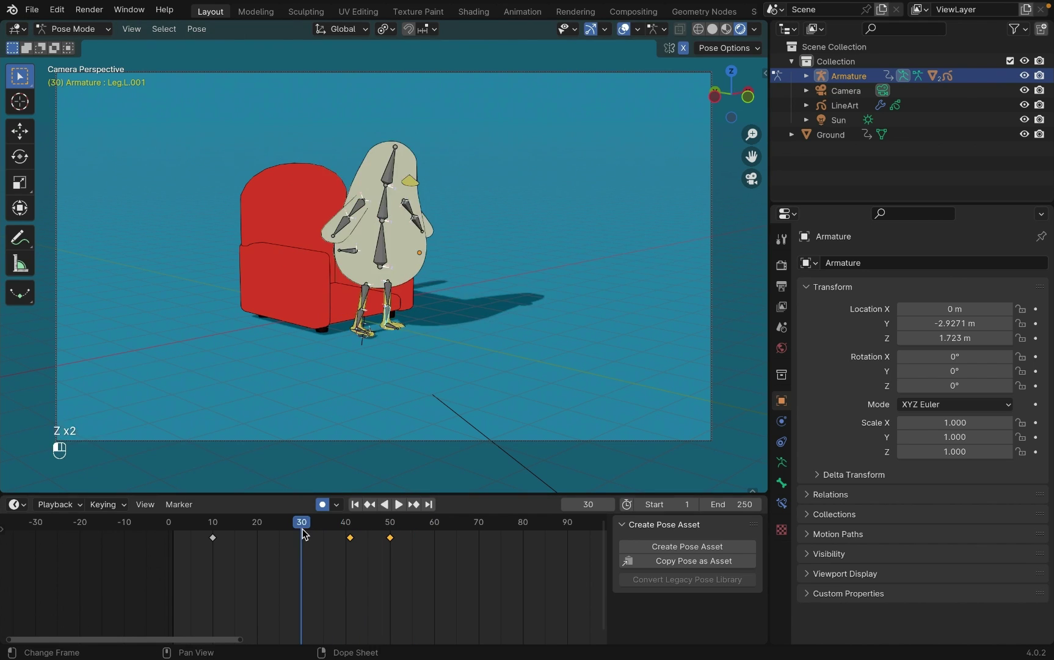
key("space")
key("space")
key("super+s")
key("Down")
Step: Turn the right flipper bone arm.R by -29.7° at frame 50
left_click(285, 245)
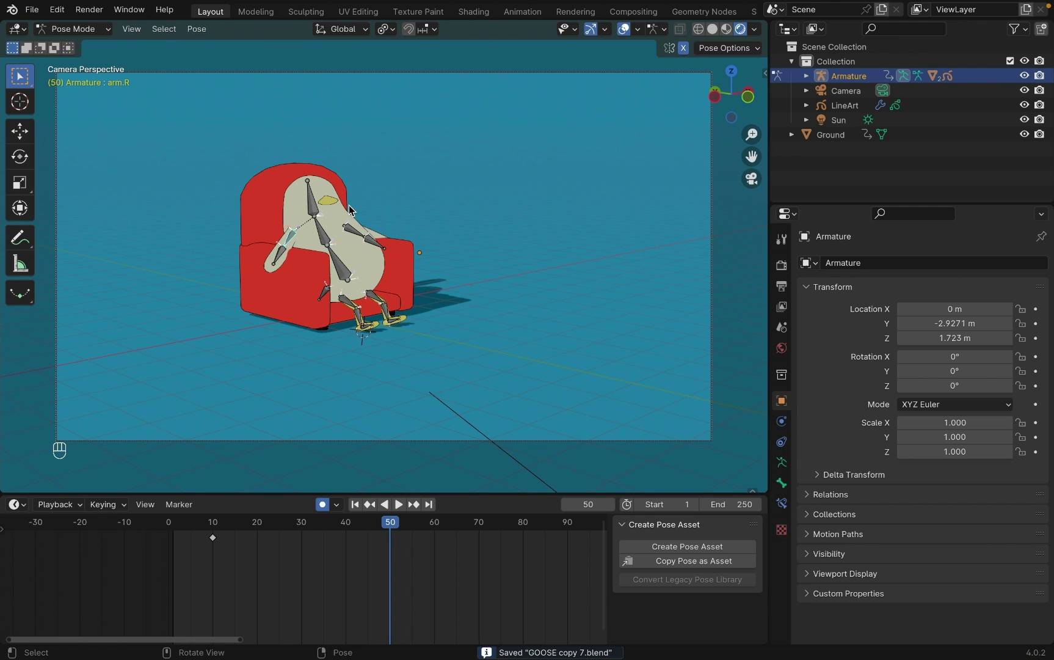
key("r")
left_click(303, 252)
Step: Rotate the right forearm bone (arm.R.001) and save the blend file
left_click(329, 233)
key("r")
left_click(328, 232)
key("super+s")
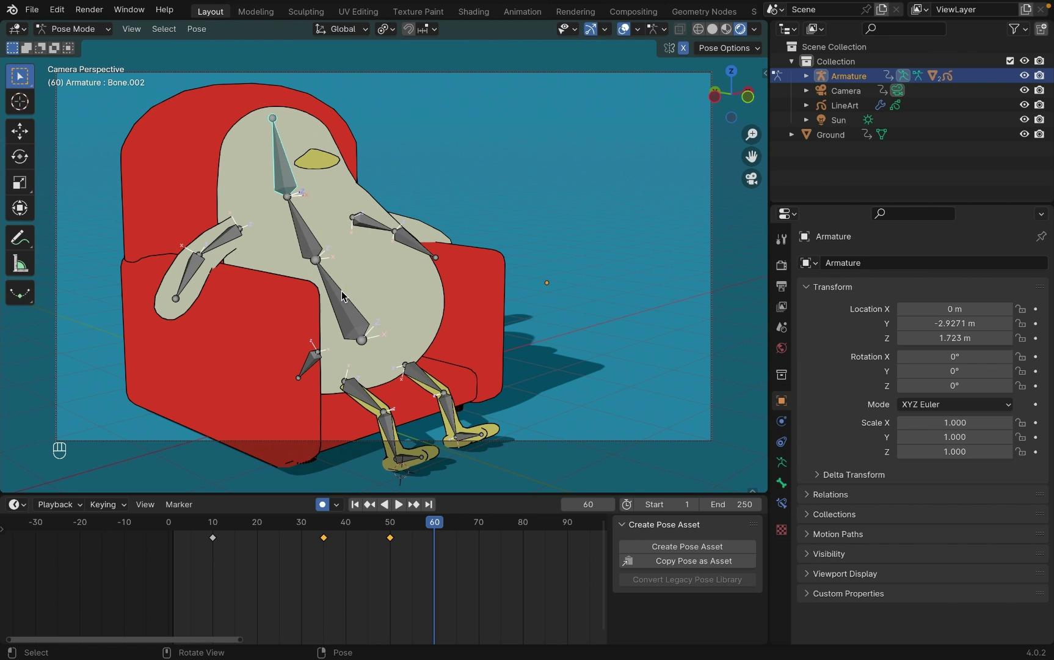
Step: Clear both lower-leg rotations, raise the body over the chair, and squash the bone to 0.921 length
left_click(448, 416)
left_click(389, 427, "shift")
key("alt+r")
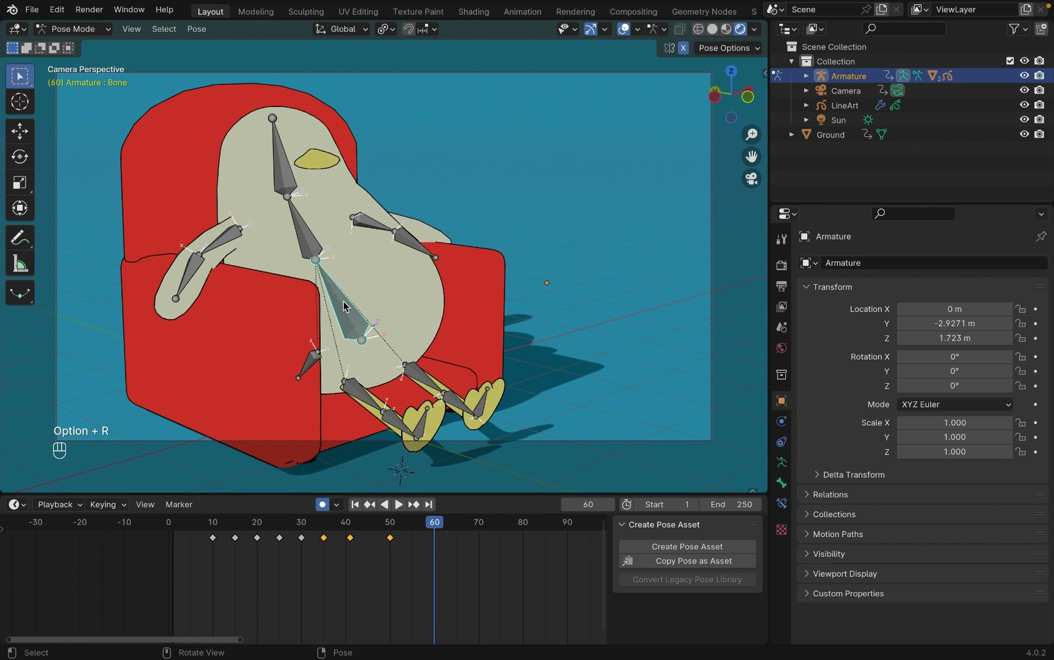
key("g")
left_click(365, 325)
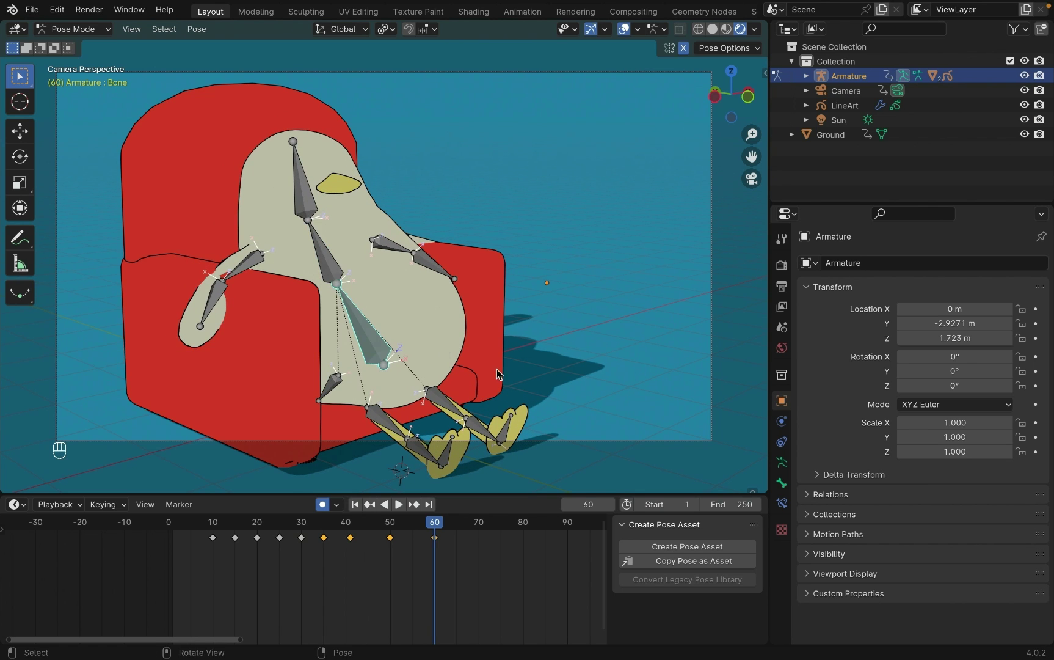
key("s")
key("y")
key("y")
left_click(501, 400)
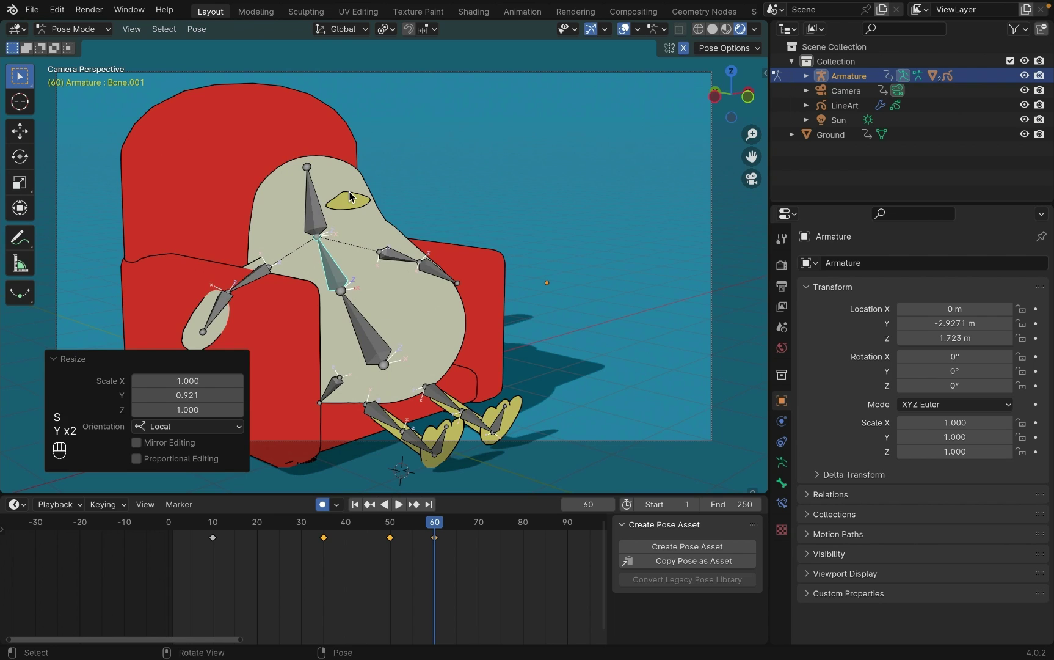
Step: Try rotating Bone.002 in side view and the right forearm, then undo both changes
key("ctrl+KP_3")
left_click(345, 234)
key("r")
key("r")
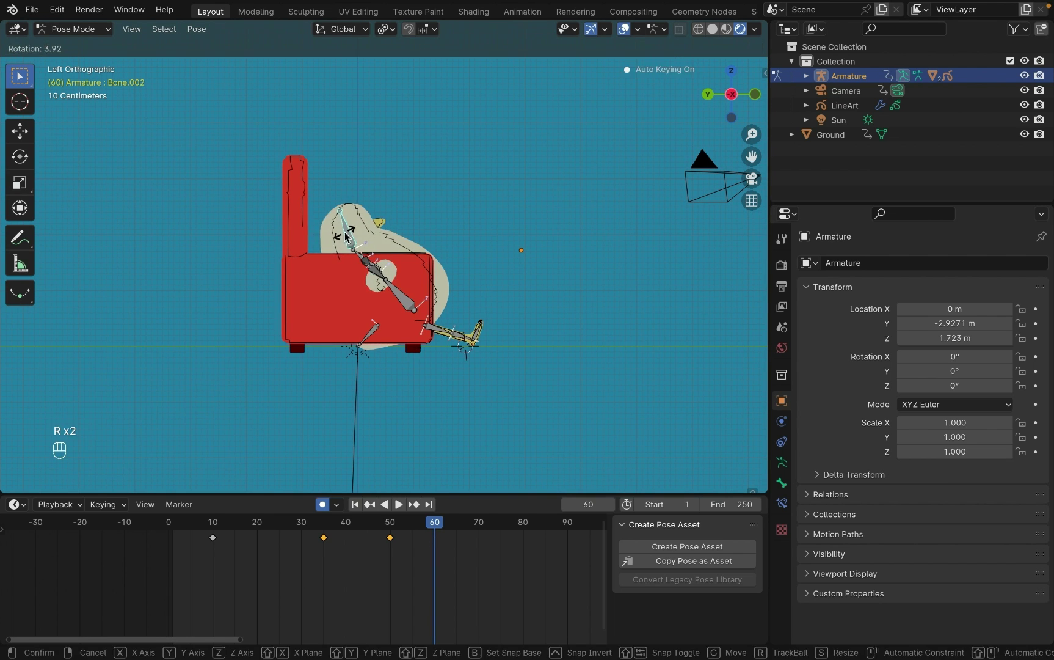
left_click(365, 234)
key("KP_0")
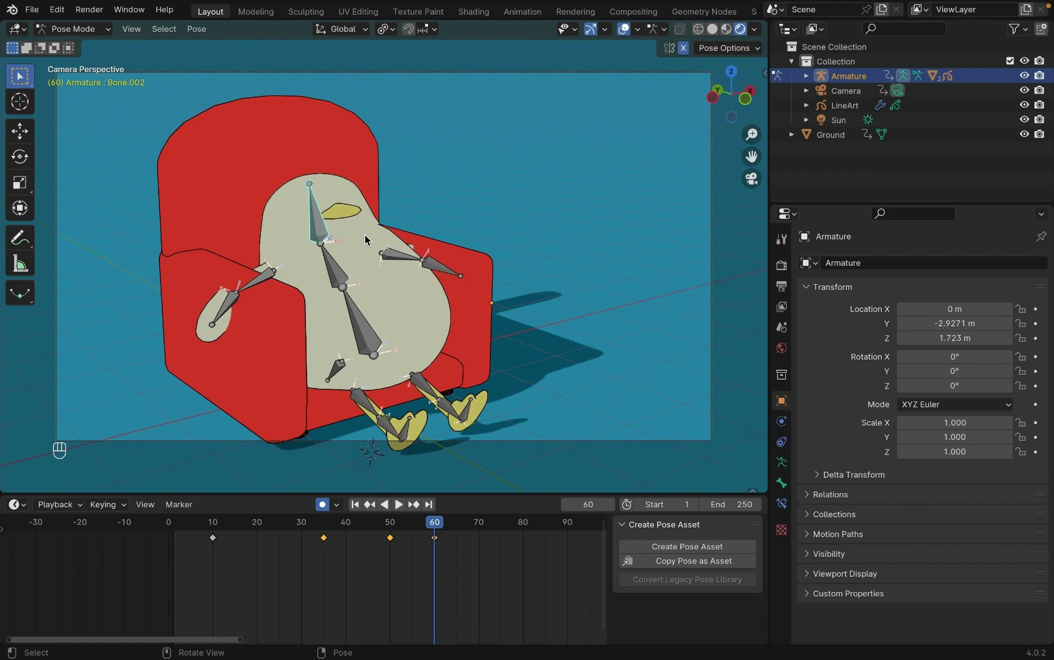
key("ctrl+z")
left_click(232, 256)
key("r")
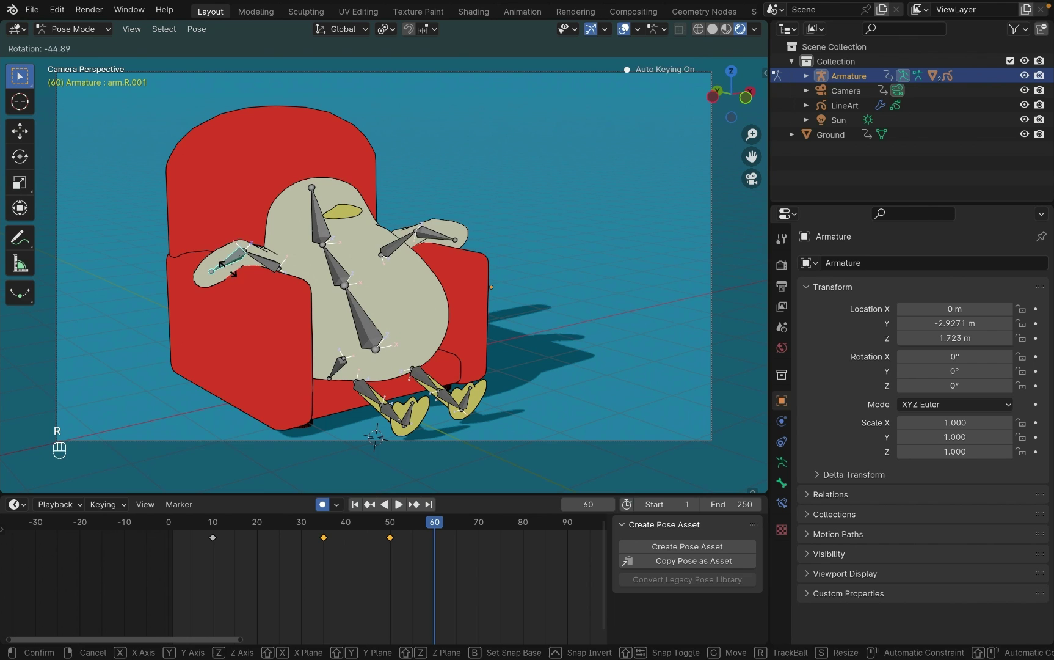
key("super+z")
key("super+z")
key("super+z")
key("super+z")
key("super+z")
Step: Stretch the spine bone taller along its local Y and rotate arm.R and arm.R.001
left_click(370, 314)
key("s")
key("z")
key("z")
key("y")
key("y")
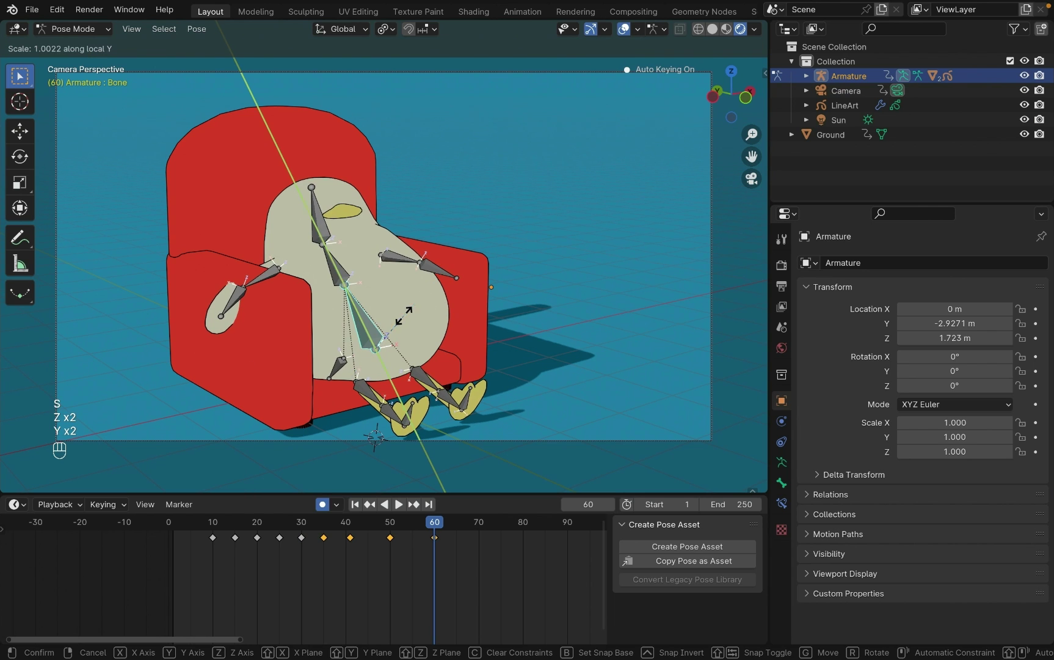
left_click(413, 306)
left_click(255, 254)
key("r")
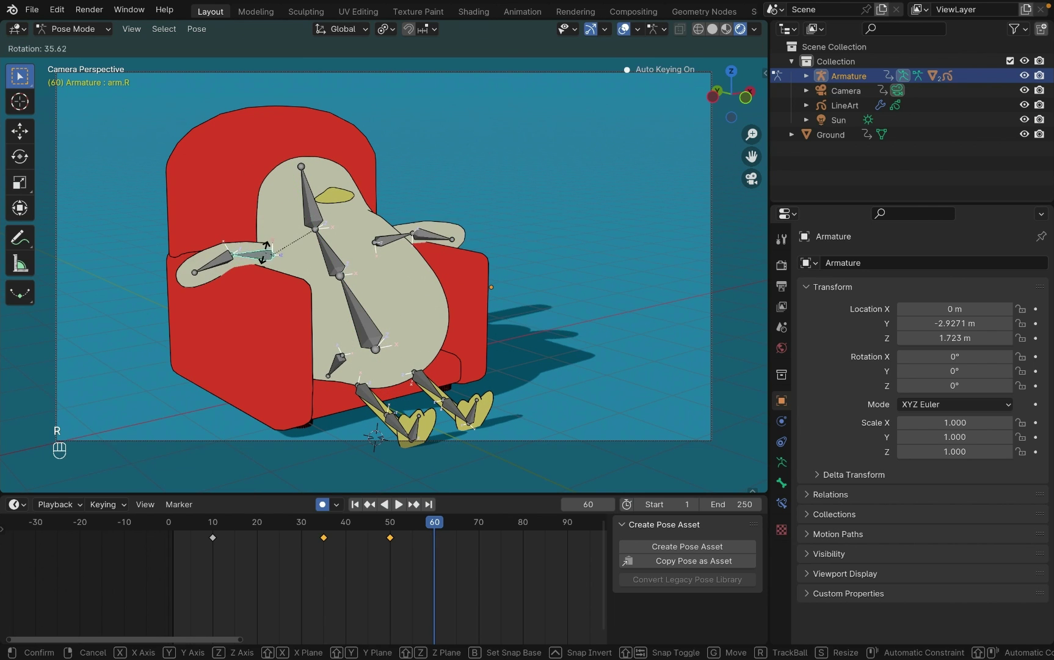
left_click(265, 252)
left_click(214, 264)
key("r")
left_click(208, 278)
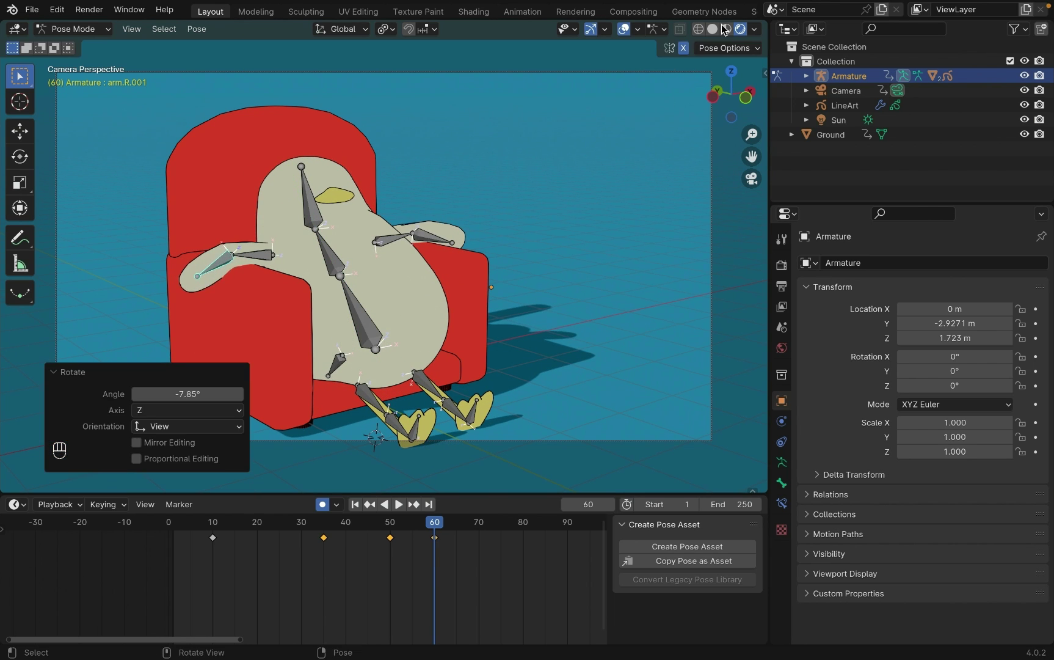
Step: Rotate the left forearm bone (arm.L.001) and play back the animation to preview
left_click(431, 244)
key("r")
key("z")
key("z")
left_click(527, 217)
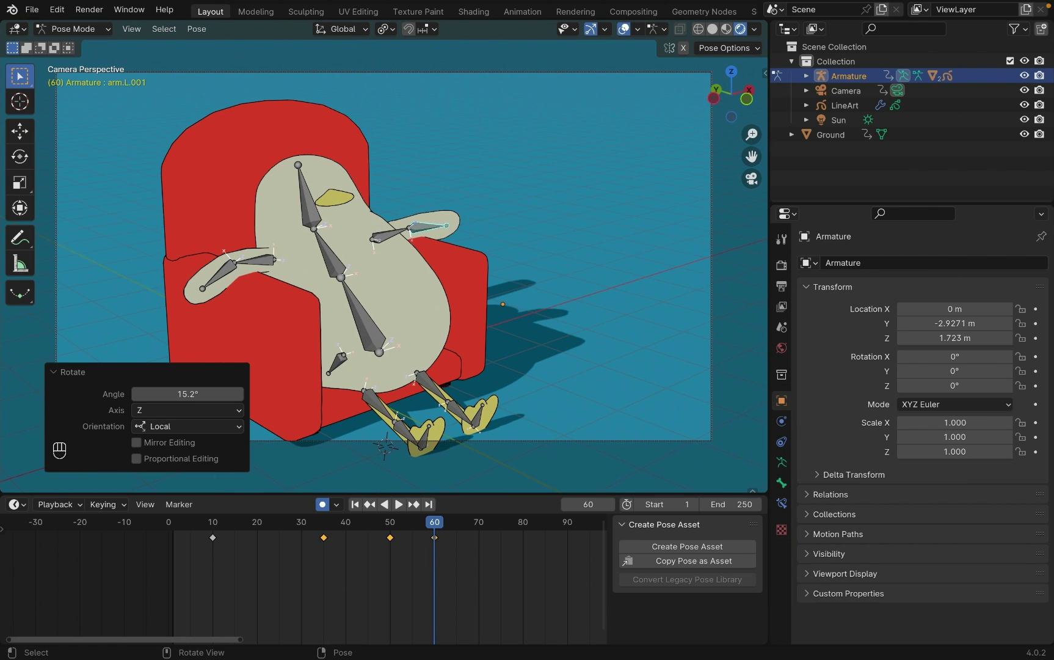
key("space")
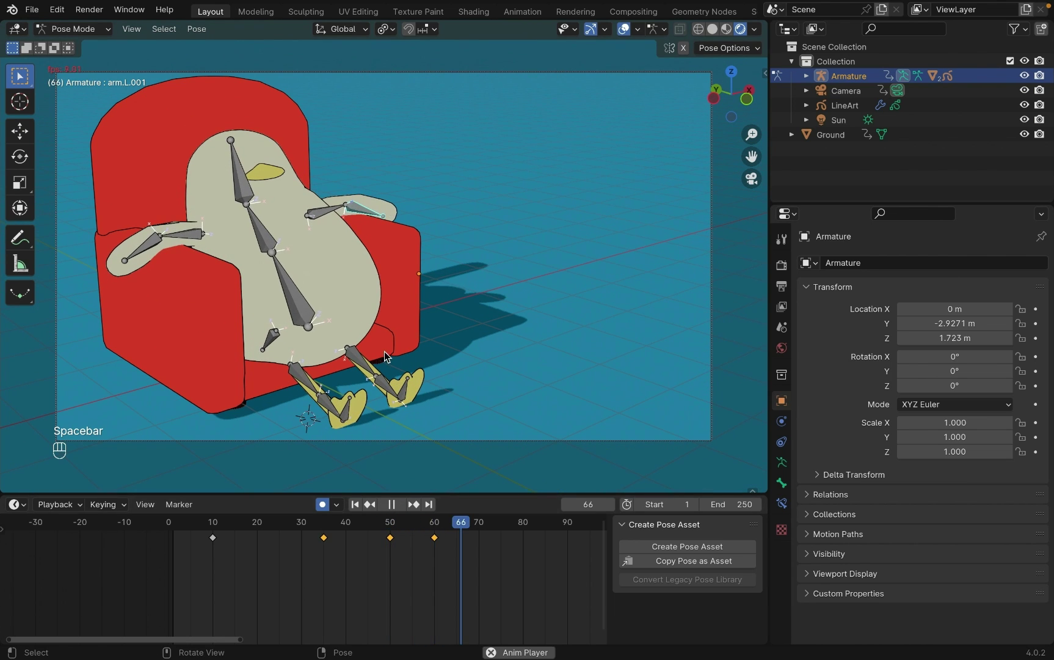
key("space")
Step: Re-stretch the spine bone along local Y and preview the animation again
left_click(292, 287)
key("s")
key("z")
key("z")
key("y")
key("y")
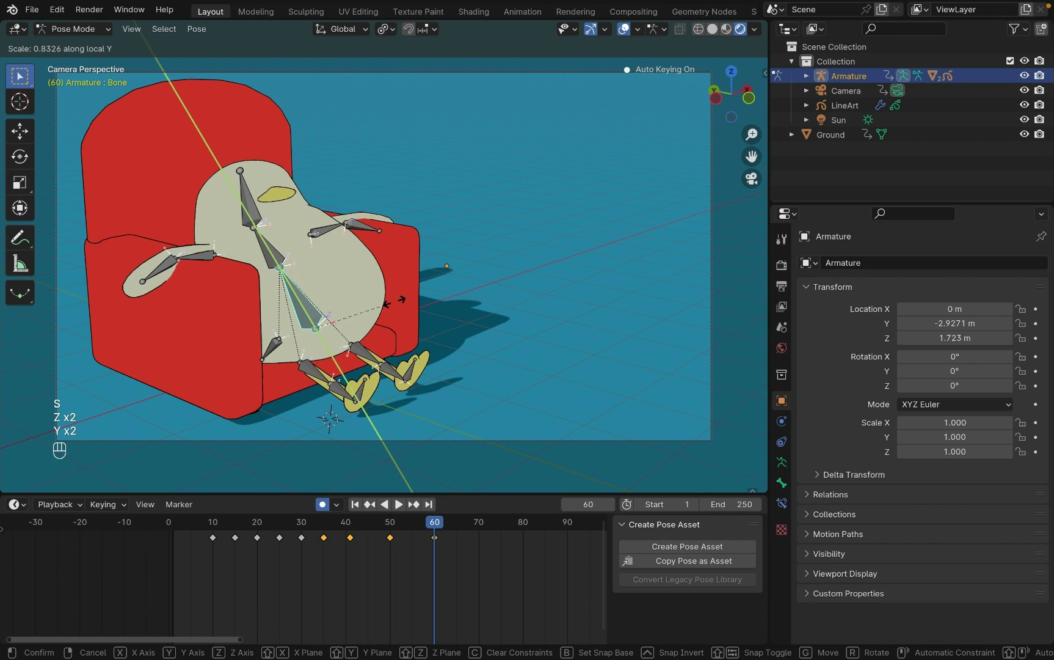
left_click(403, 306)
key("space")
key("space")
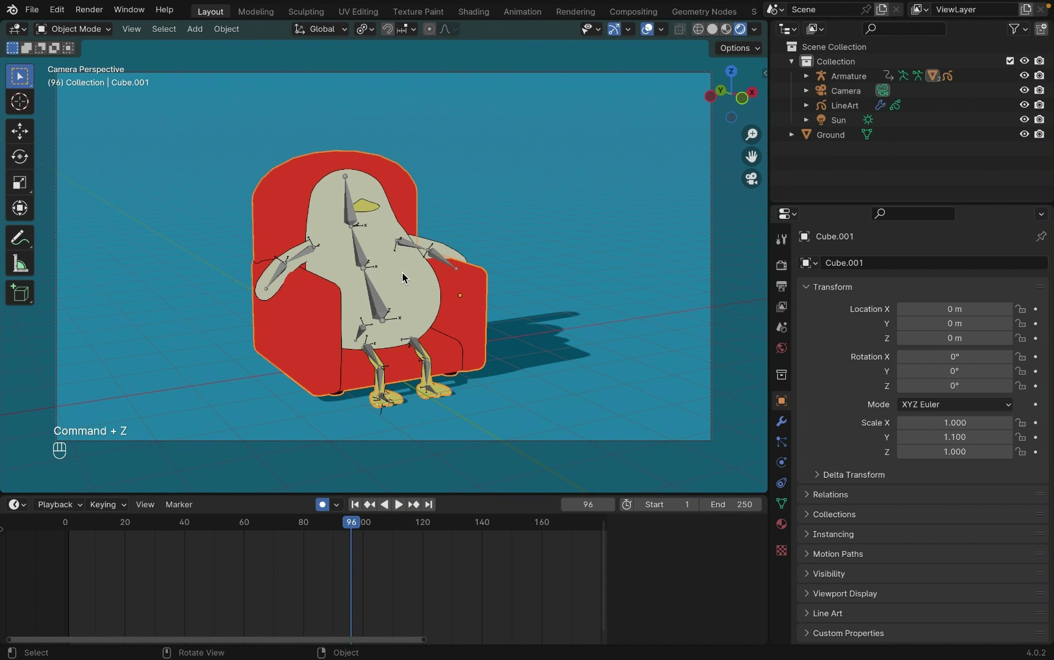
Step: Select the connected penguin body mesh and separate it into its own object, Cube.003
key("Tab")
left_click(433, 299)
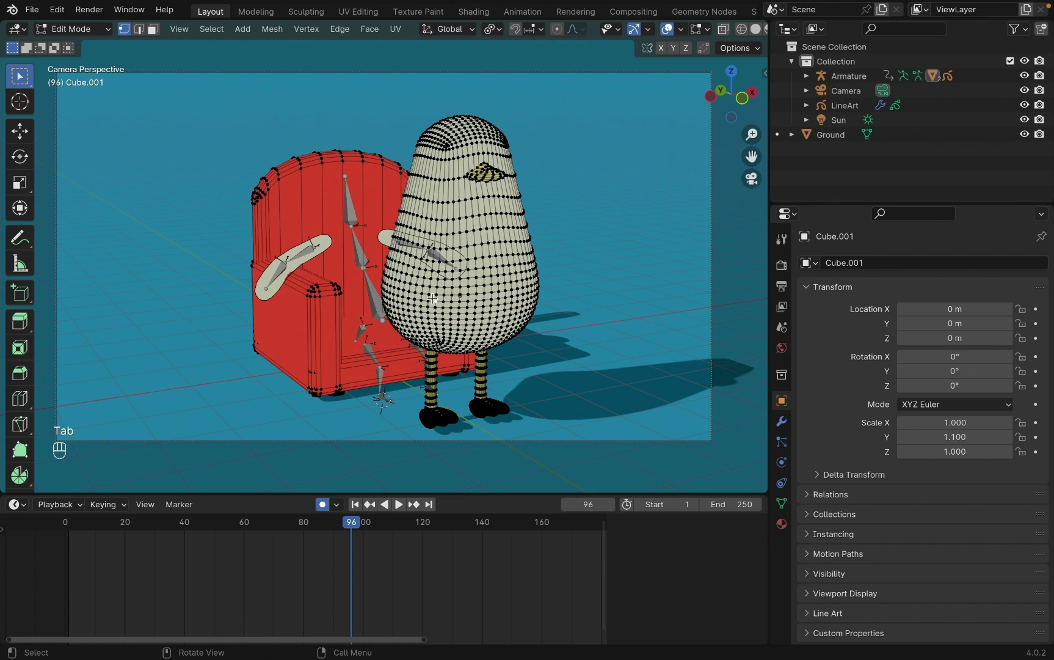
key("l")
key("p")
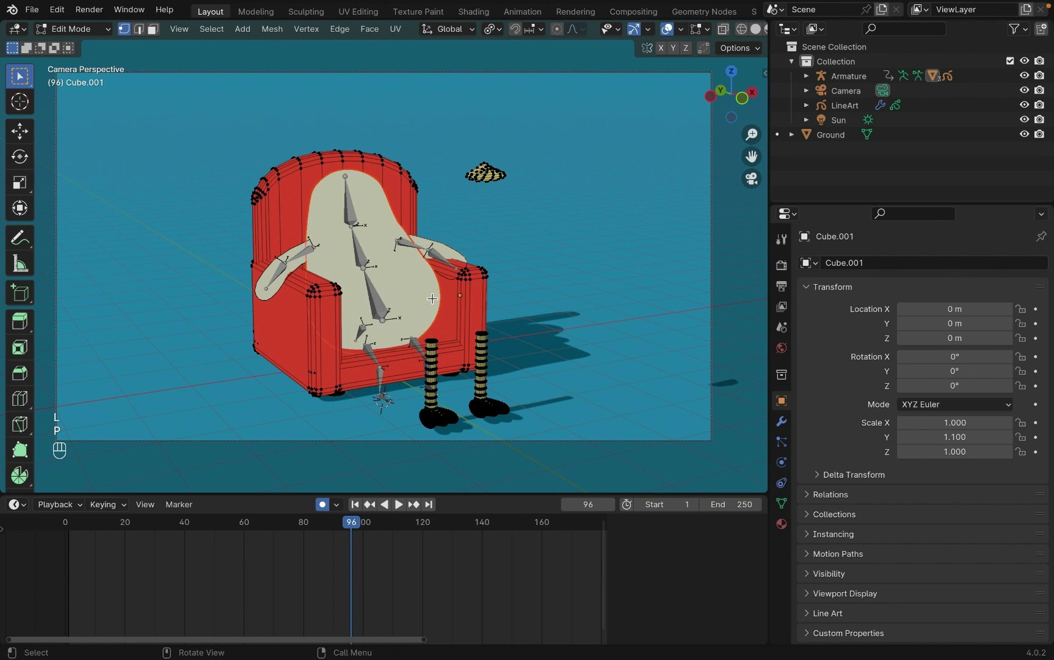
key("Tab")
left_click(426, 288)
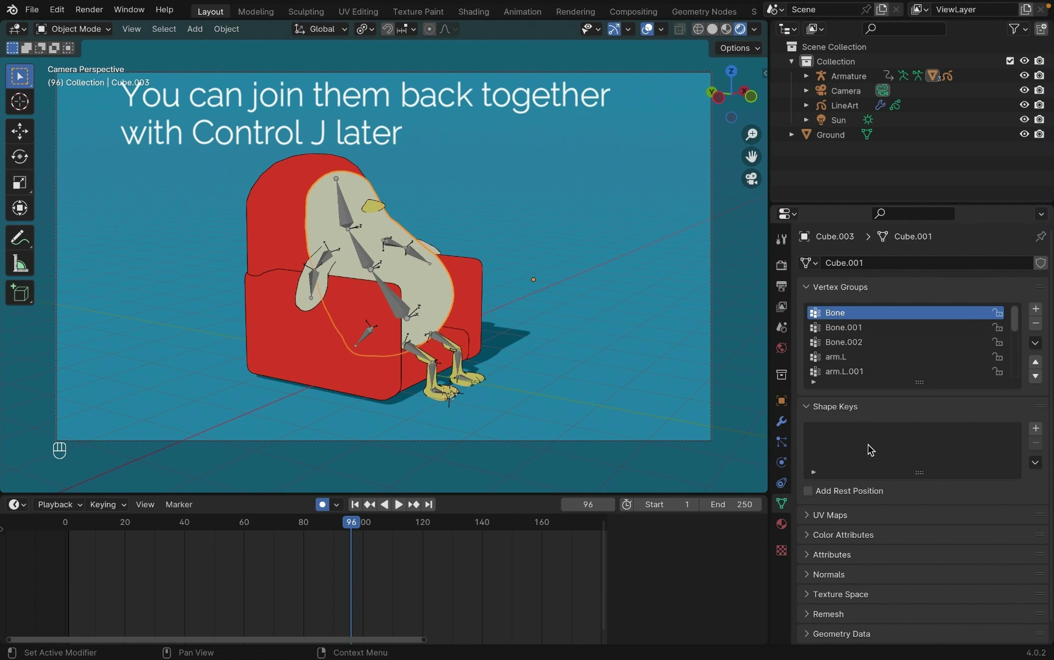
Step: Add Basis and Key 1 shape keys to the body and set Key 1's value to 1.000
left_click(1036, 428)
left_click(1035, 427)
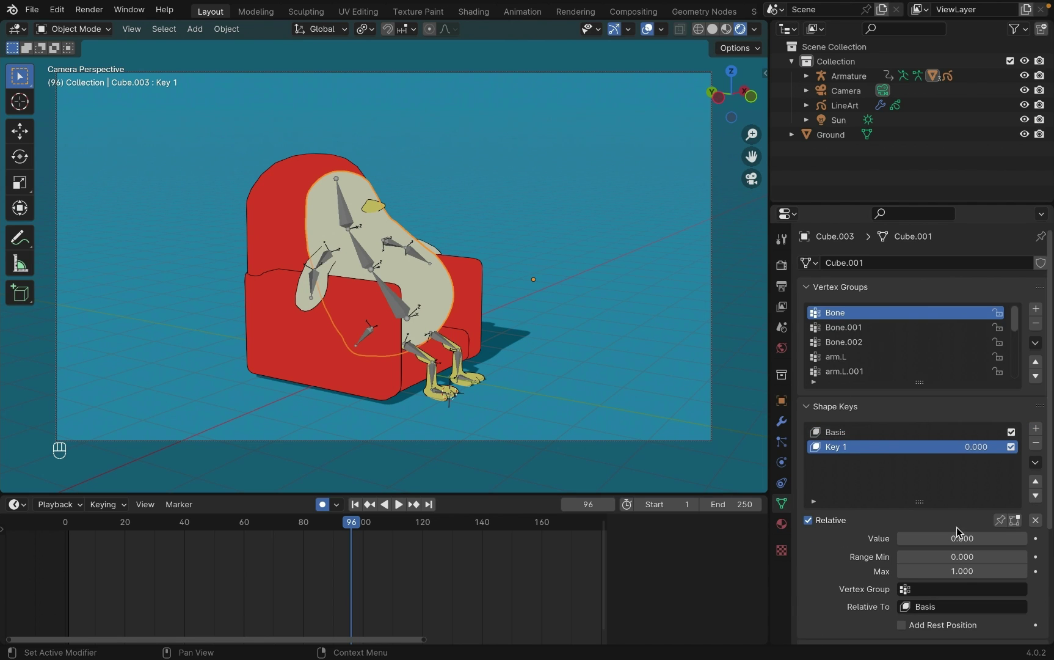
left_click_drag(988, 538, 994, 541)
left_click(992, 538)
type("1")
key("Return")
left_click(992, 537)
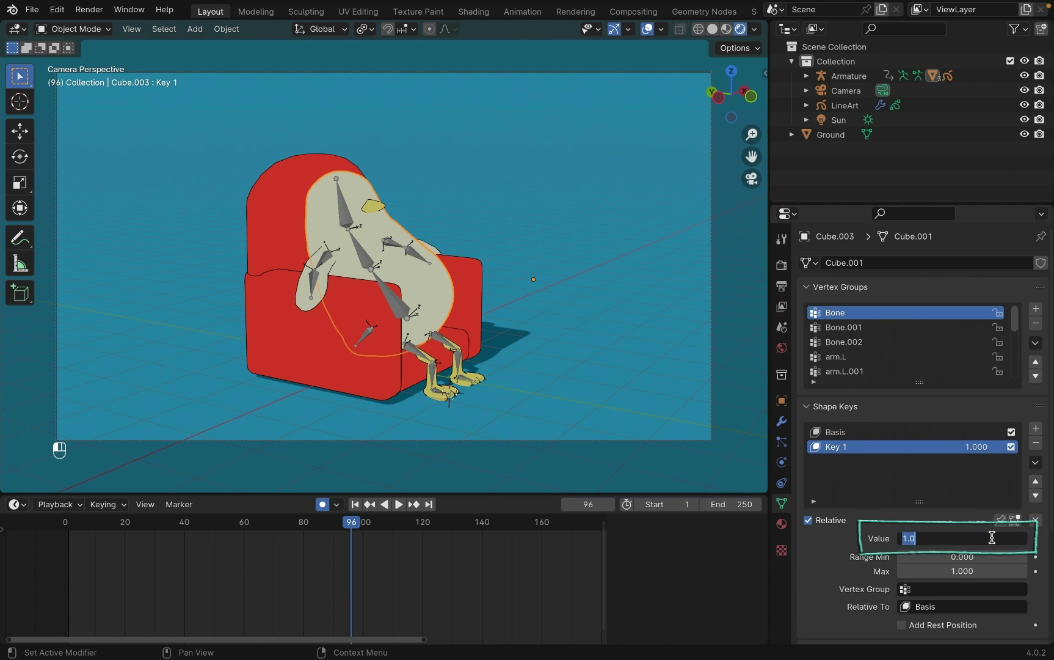
key("Return")
left_click(77, 29)
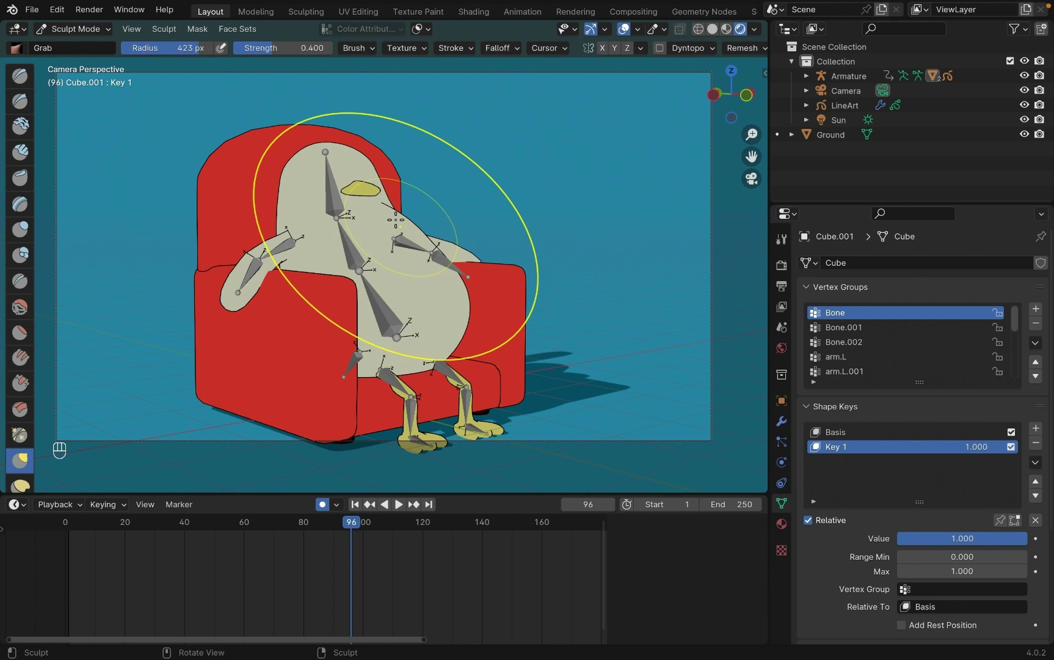
Step: Undo a trial grab stroke, lower Key 1 toward zero, and return to Object Mode
mouse_move(412, 263)
left_mouse_down()
mouse_move(401, 202)
mouse_move(428, 189)
left_mouse_up()
key("super+z")
key("super+z")
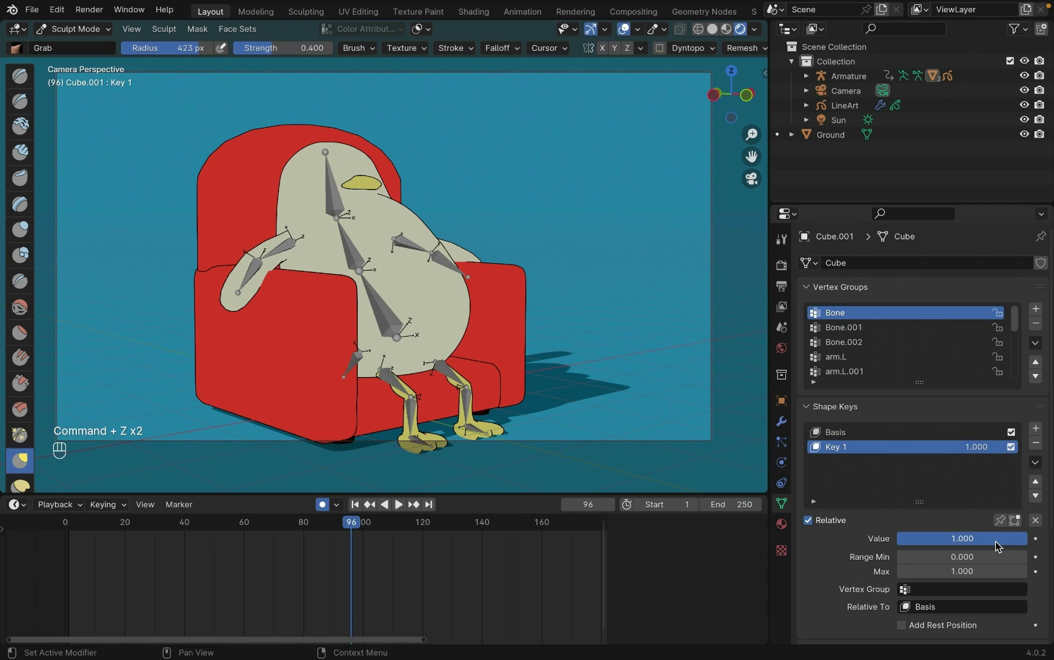
left_click_drag(997, 540, 904, 540)
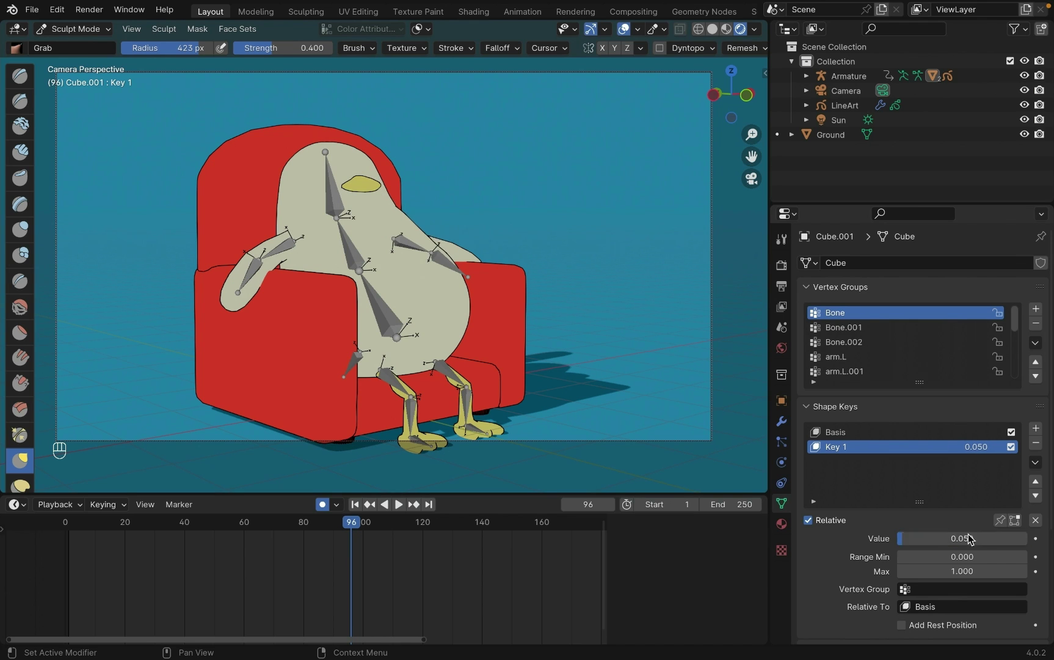
left_click(73, 28)
left_click(83, 42)
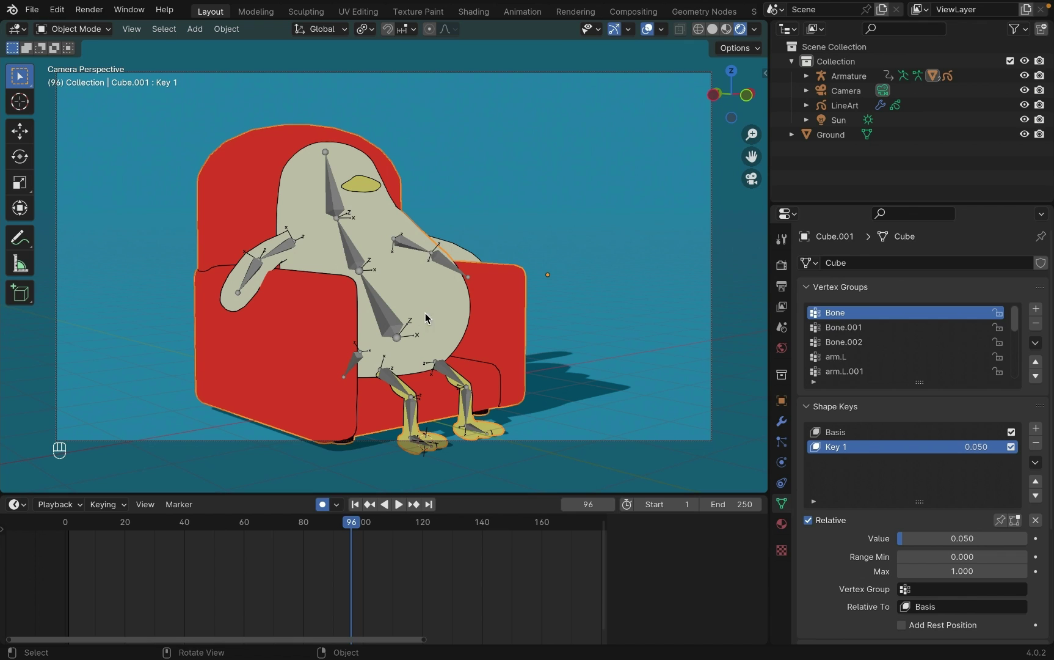
Step: At frame 105, set Key 1 to 0 and insert a keyframe
key("Up")
double_click(962, 538)
type("0")
key("Return")
left_click(1036, 538)
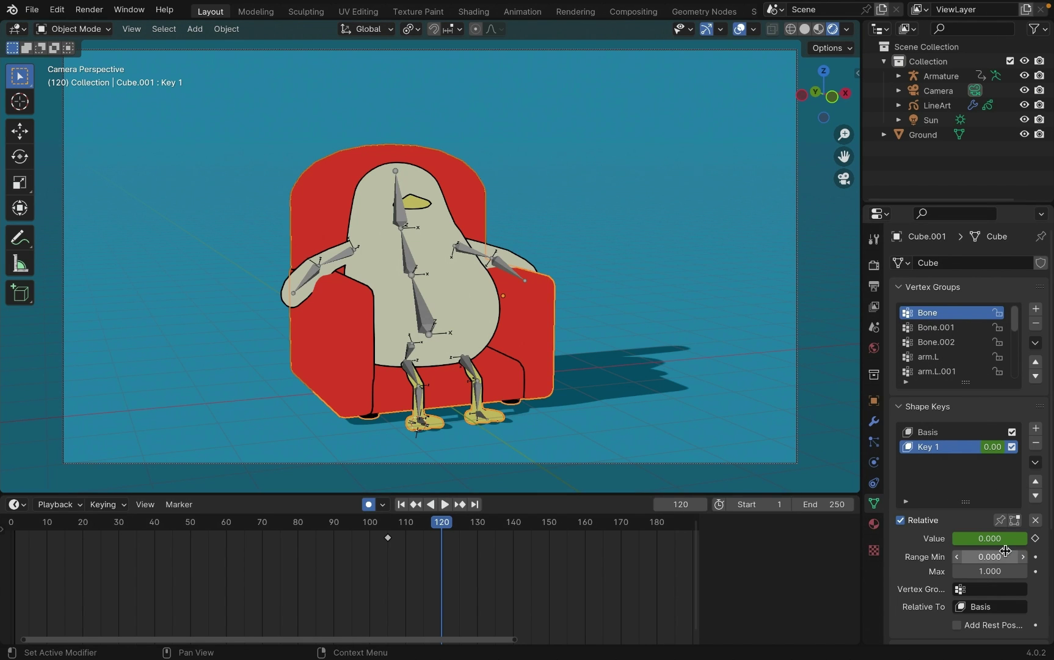
Step: At frame 120, set Key 1 to 1 and keyframe it
double_click(990, 538)
type("0.0")
key("Return")
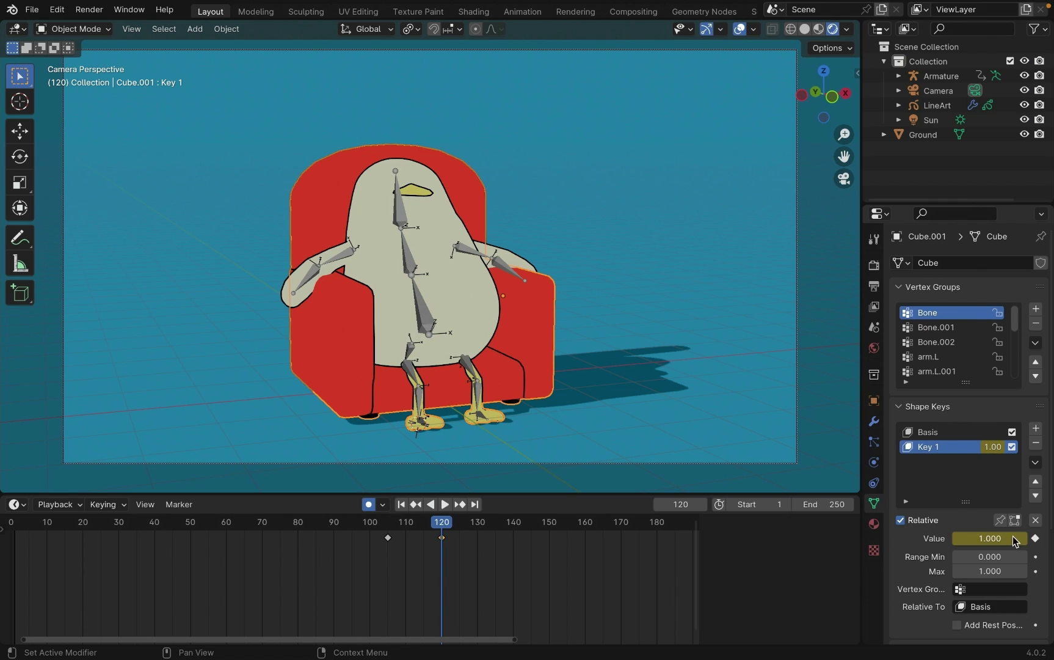
left_click(1035, 538)
Step: At frame 137, set Key 1 back to 0
left_click(513, 526)
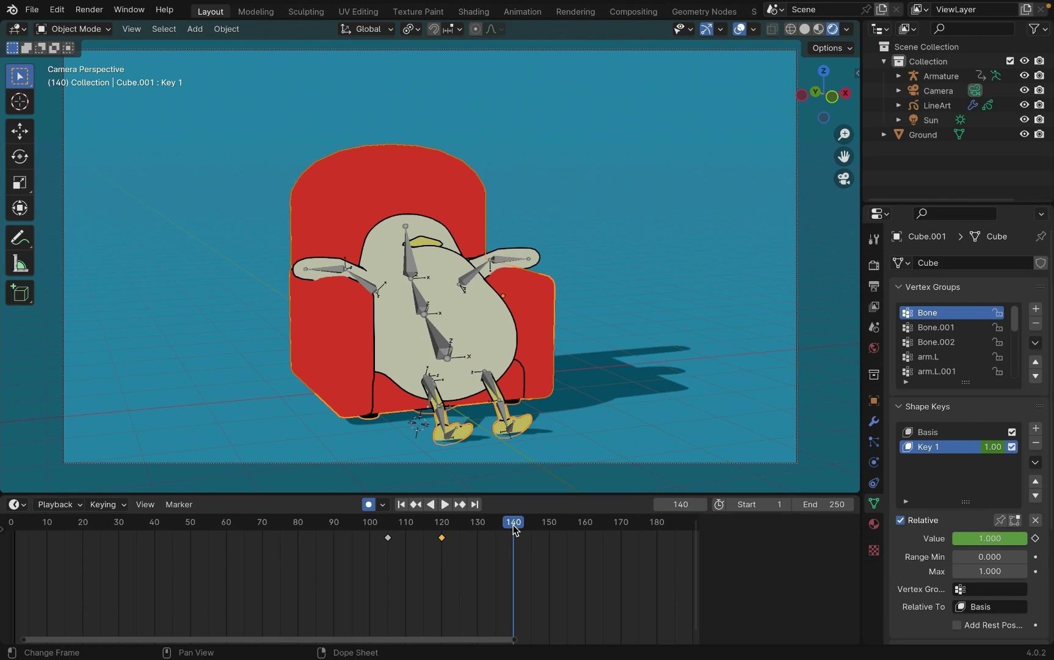
left_click(502, 525)
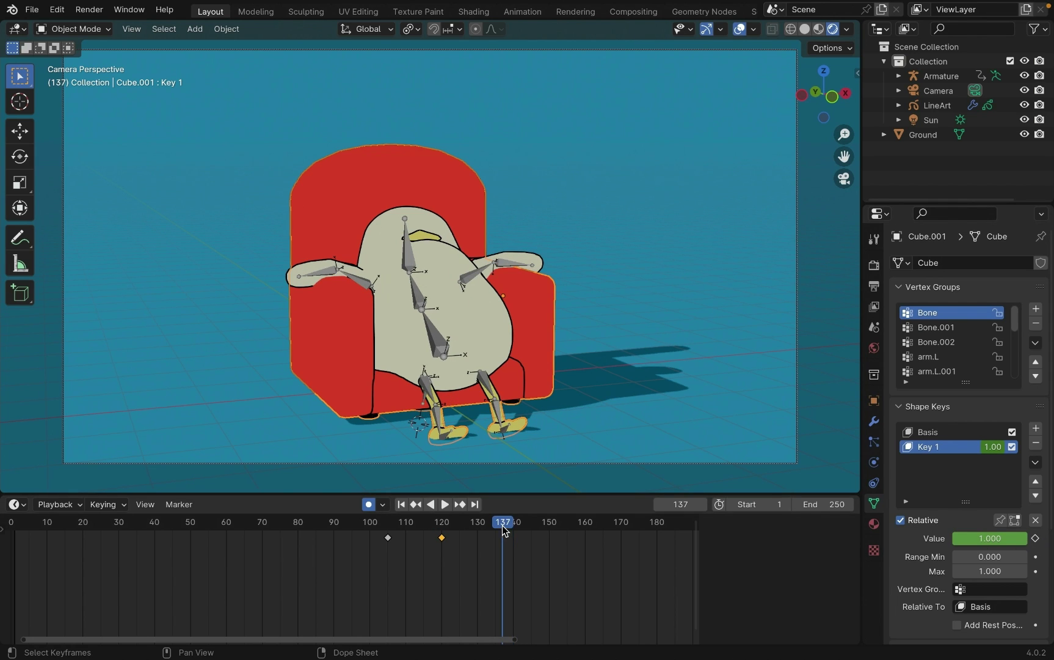
double_click(1003, 538)
type("0")
key("Return")
Step: Shift all the shape key keyframes 8 frames earlier and play the animation from the start
key("a")
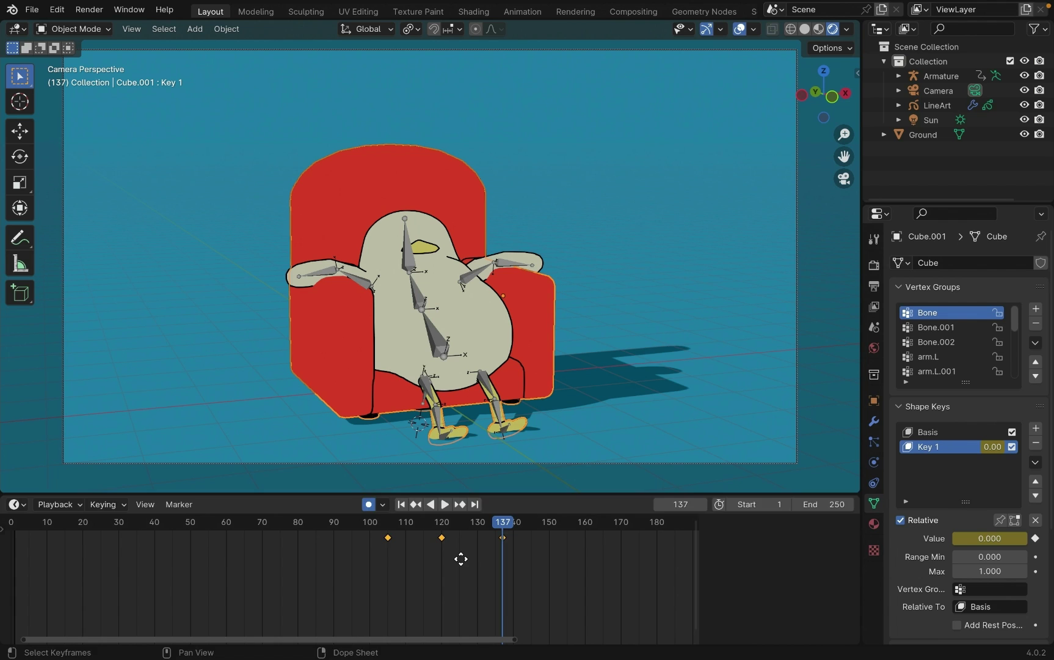
key("g")
left_click(441, 556)
left_click(359, 525)
left_click(630, 218)
key("space")
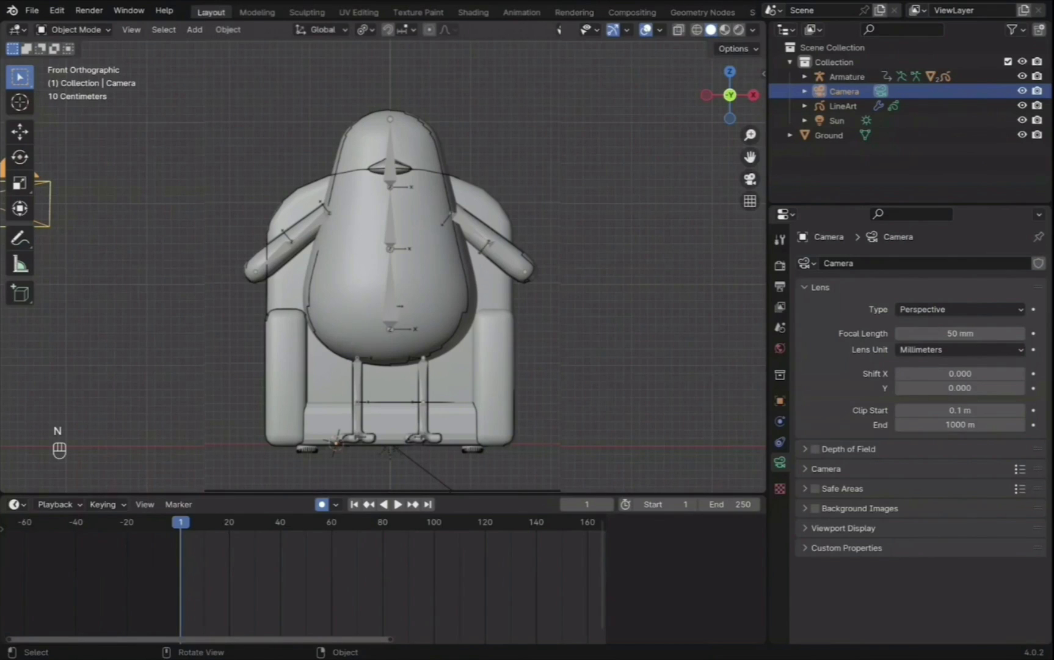
Step: Add a blank Grease Pencil object and switch it to Draw Mode
key("shift+a")
mouse_move(374, 314)
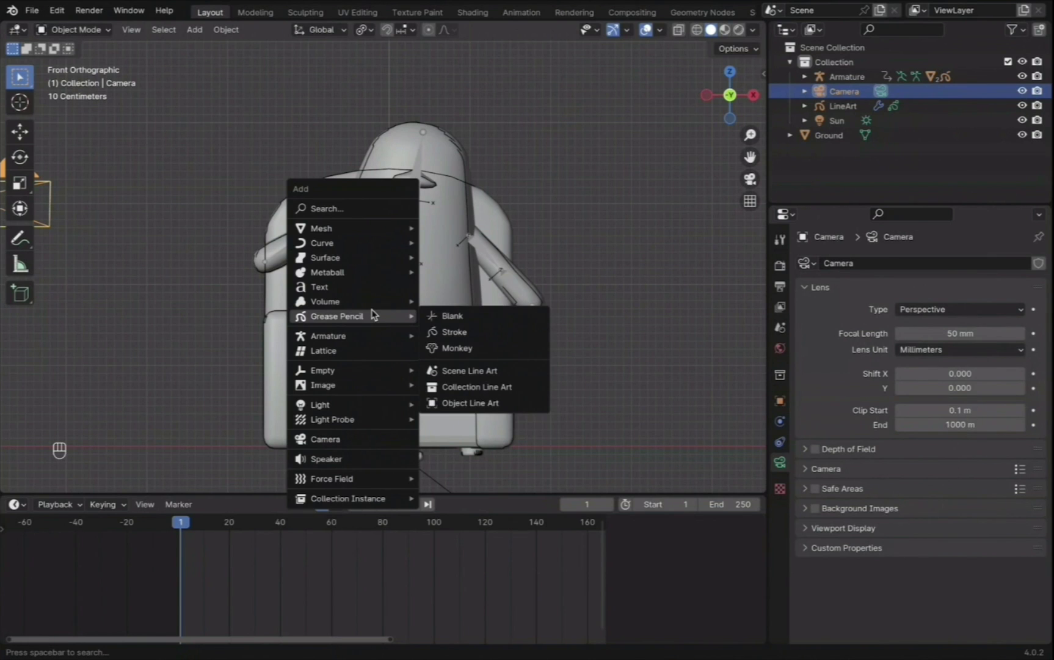
left_click(453, 316)
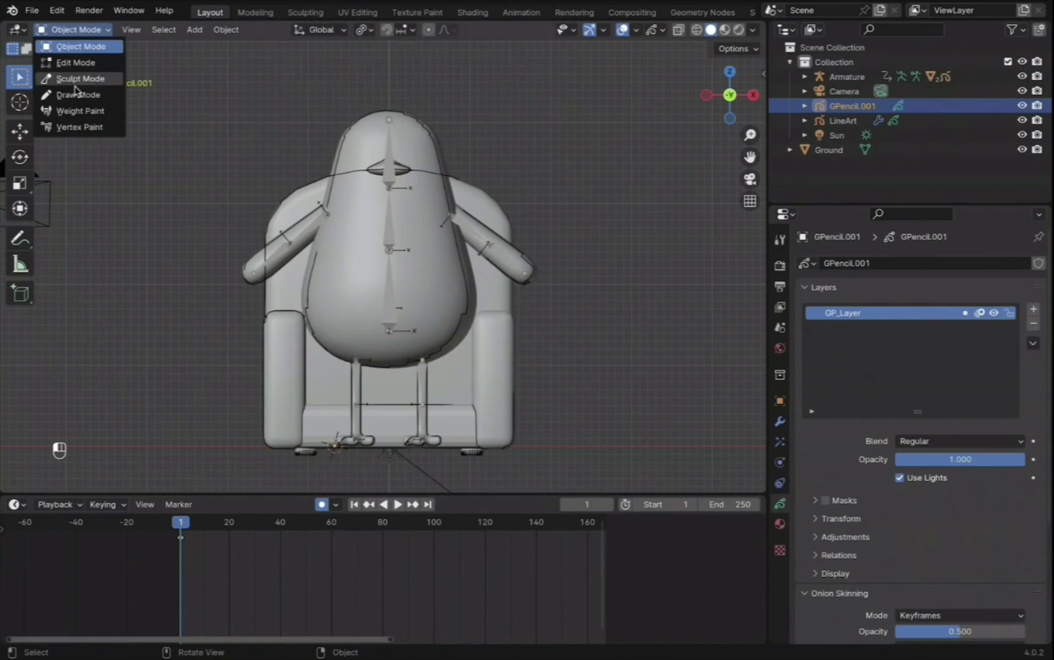
left_click(67, 93)
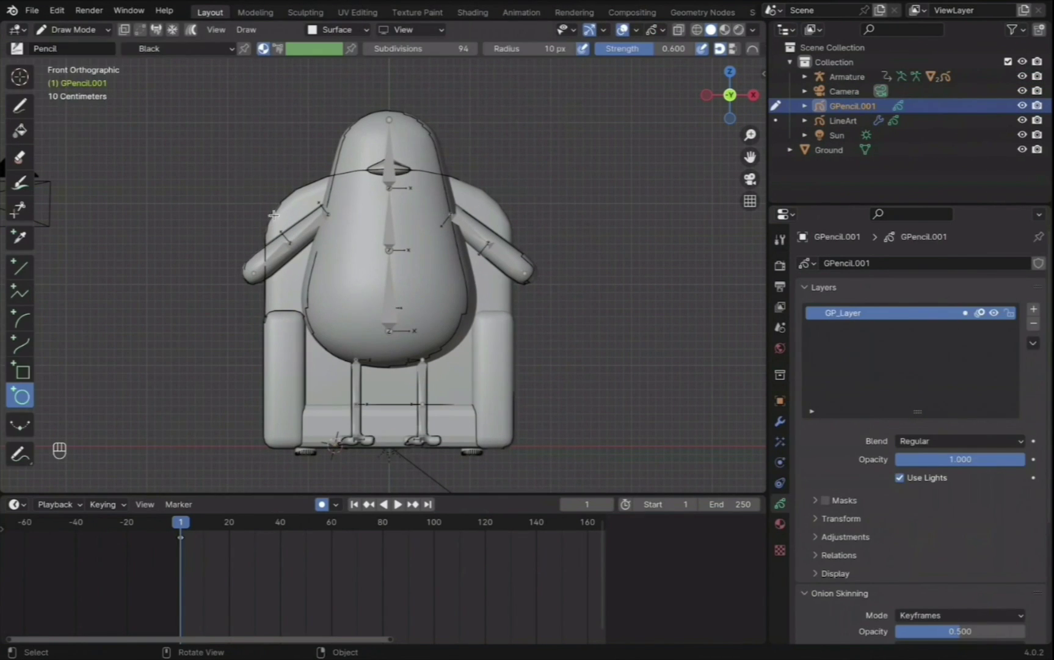
Step: Add a new material slot with Material.004 and enable its Fill
left_click(780, 524)
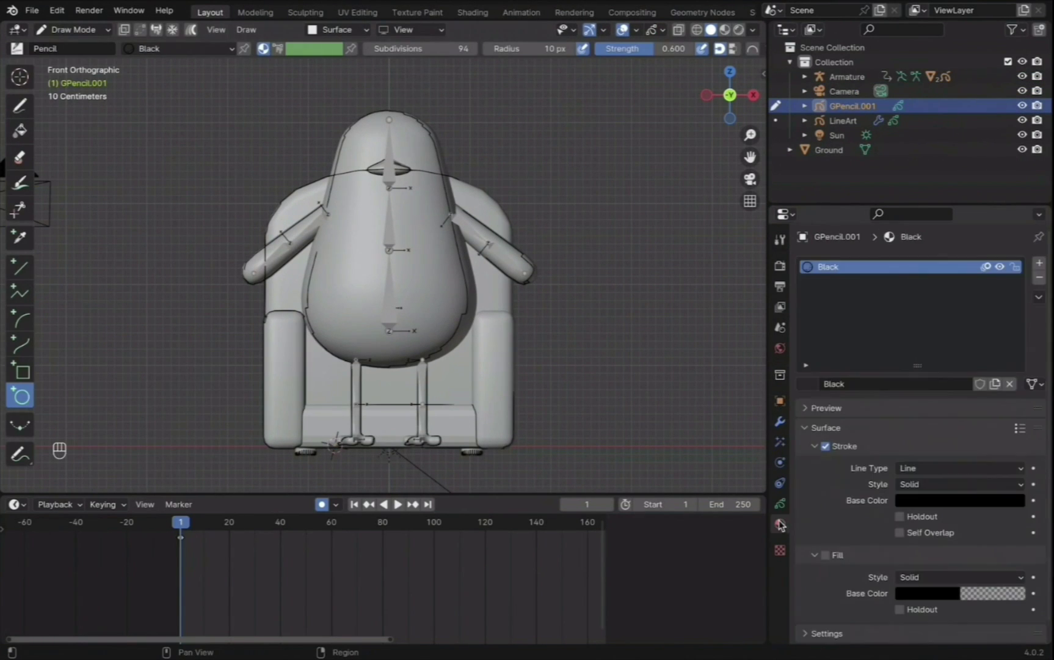
left_click(1039, 263)
left_click(893, 385)
left_click(826, 554)
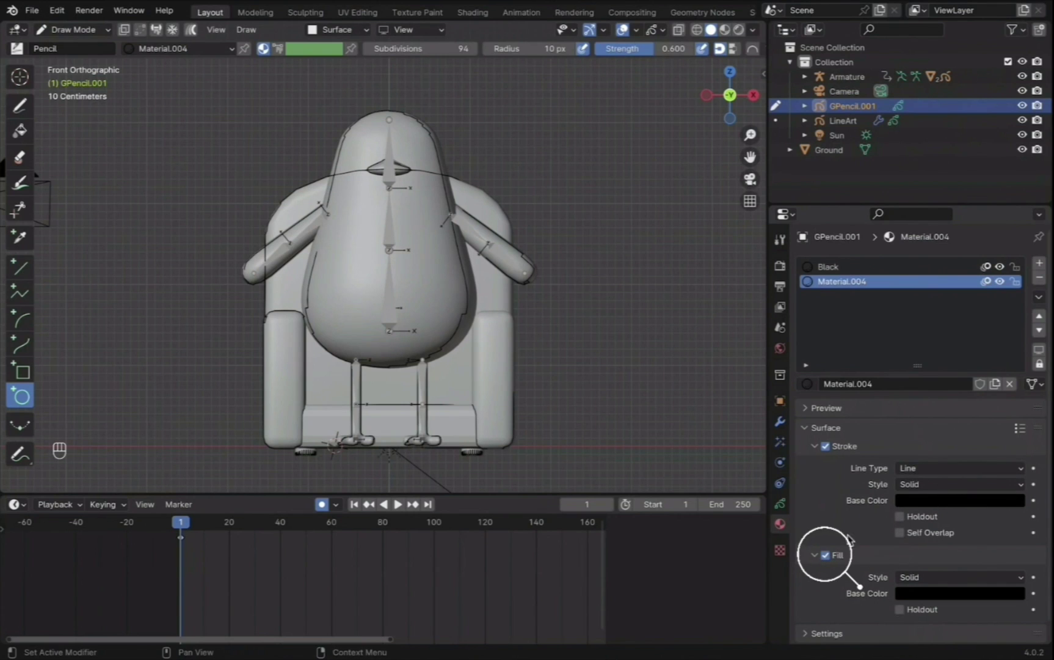
left_click(336, 30)
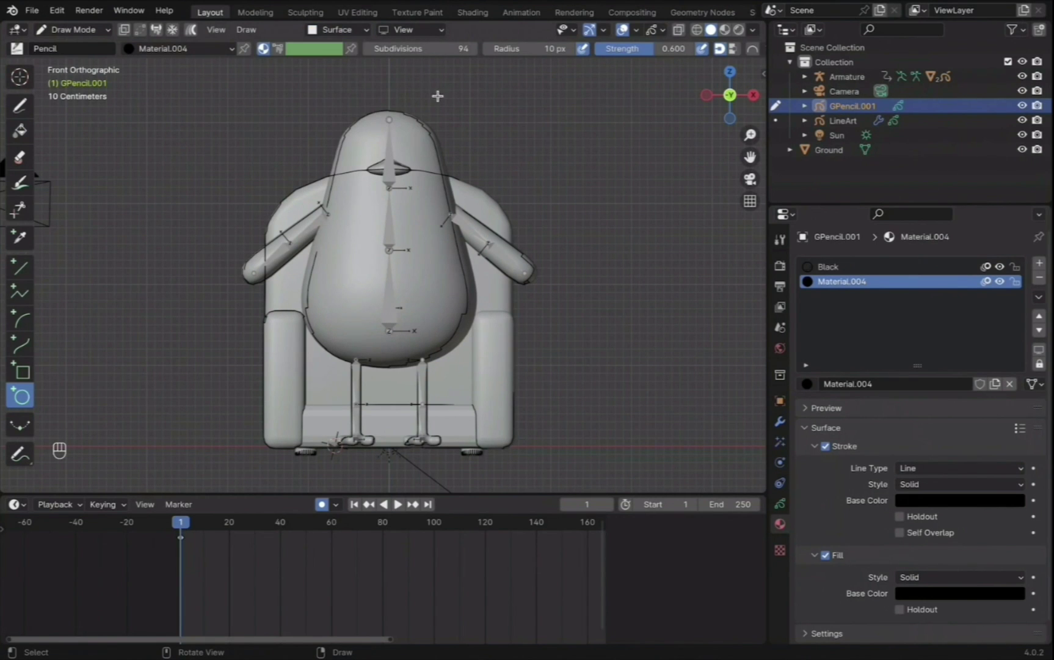
Step: Draw two small circles on the penguin's face for the left and right eyes
scroll(304, 69, "up", 8)
scroll(345, 139, "down", 4)
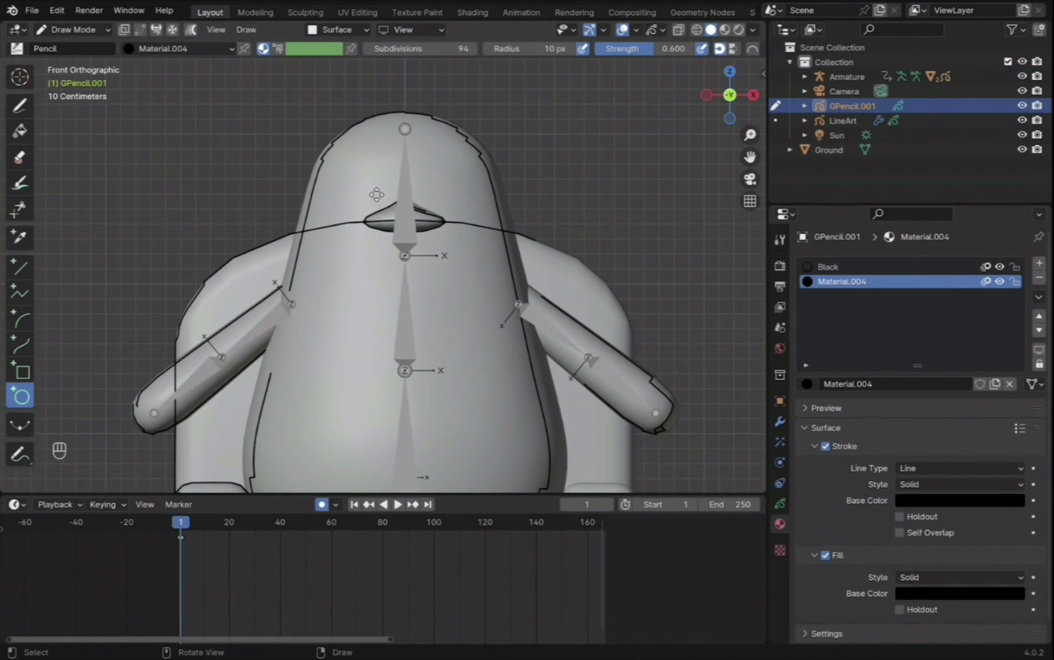
left_click_drag(376, 195, 383, 202)
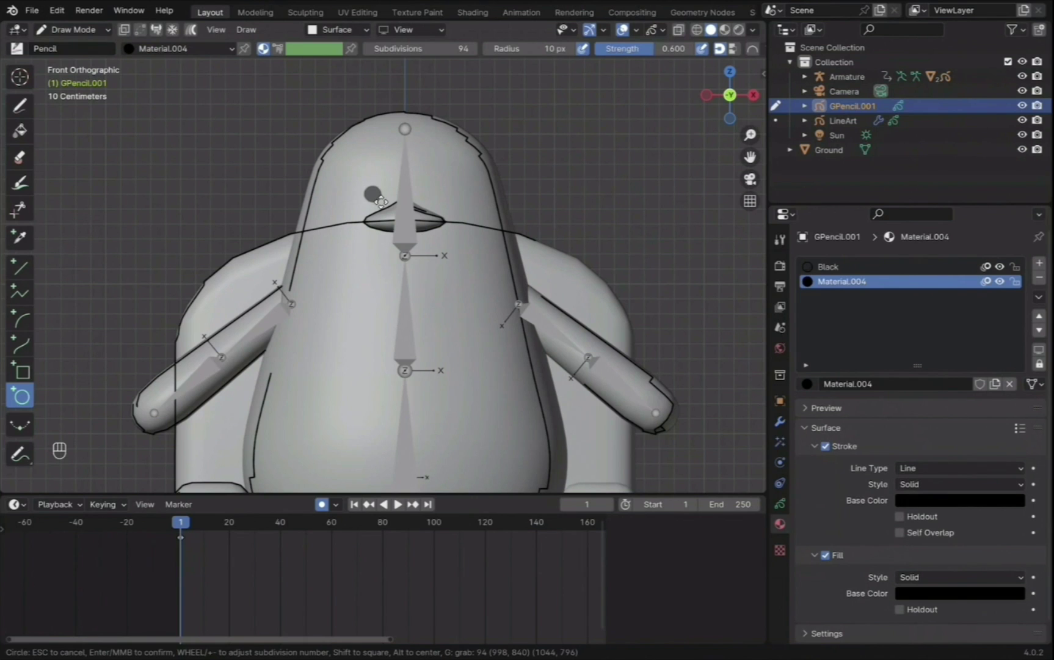
key("Return")
left_click_drag(433, 189, 444, 203)
key("Return")
Step: Select the right eye stroke in Edit Mode and scale it narrower along X
key("Tab")
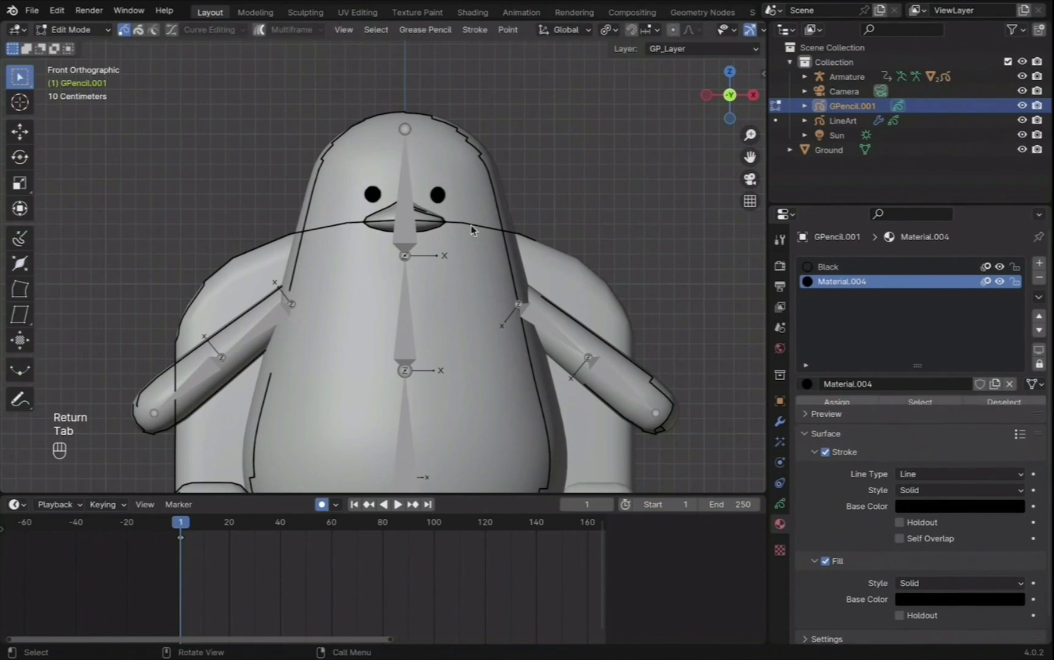
key("l")
key("s")
key("x")
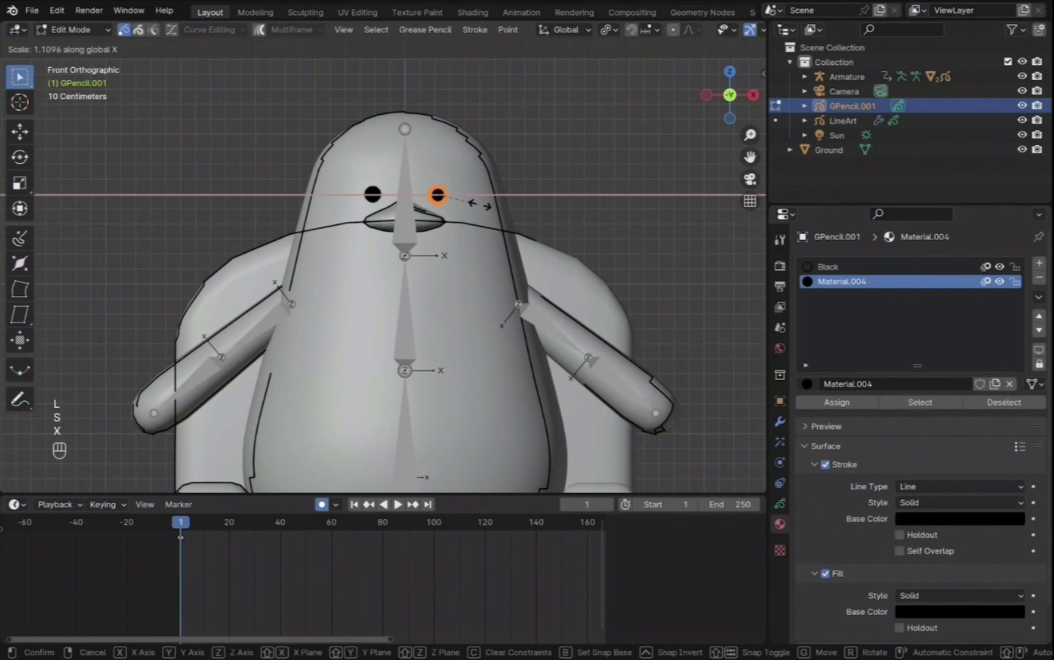
left_click(486, 209)
key("Tab")
key("Tab")
Step: Narrow the right eye to 0.969 width, nudge it, and draw again with Black material
key("s")
key("x")
left_click(482, 204)
key("g")
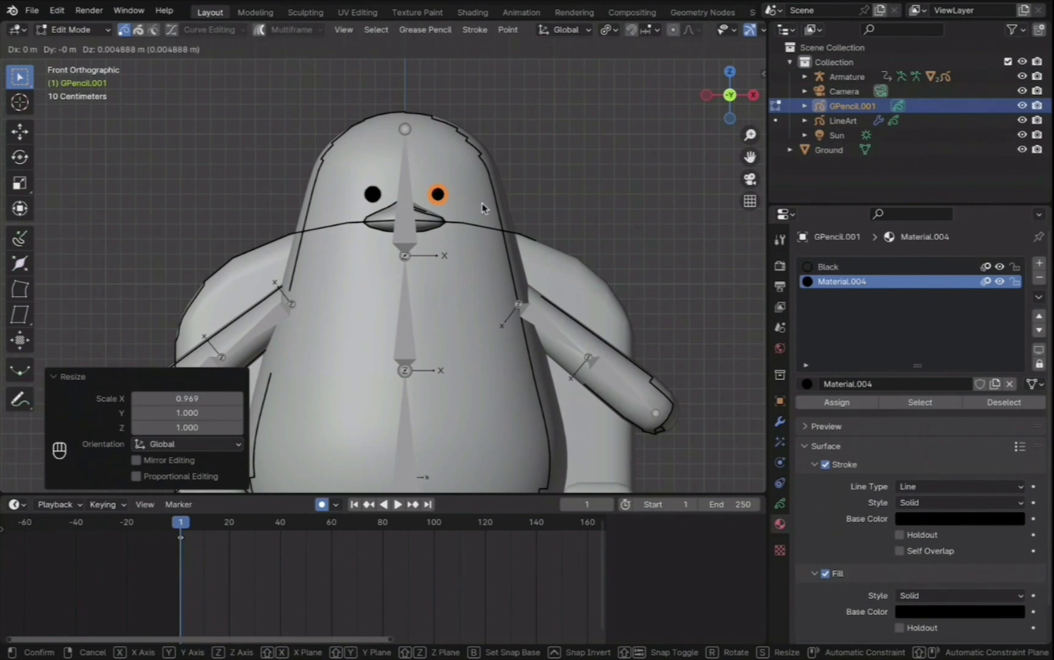
left_click(482, 203)
key("Tab")
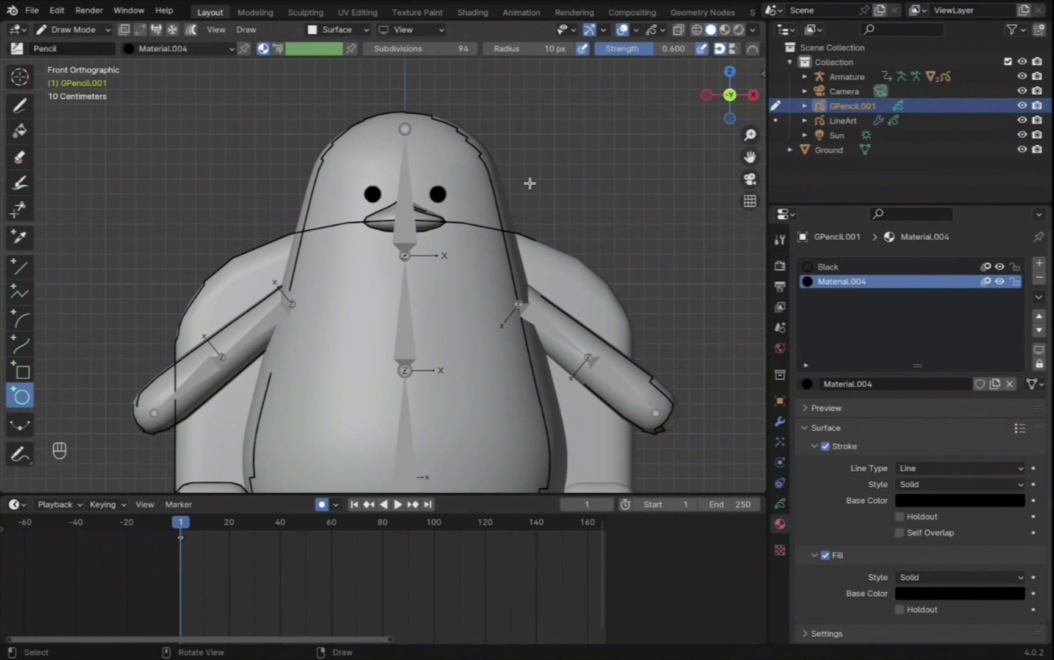
left_click(891, 267)
Step: Orbit toward the armchair, try a circle on the chair back, then undo it
middle_click_drag(391, 274, 170, 186)
scroll(318, 256, "up", 3)
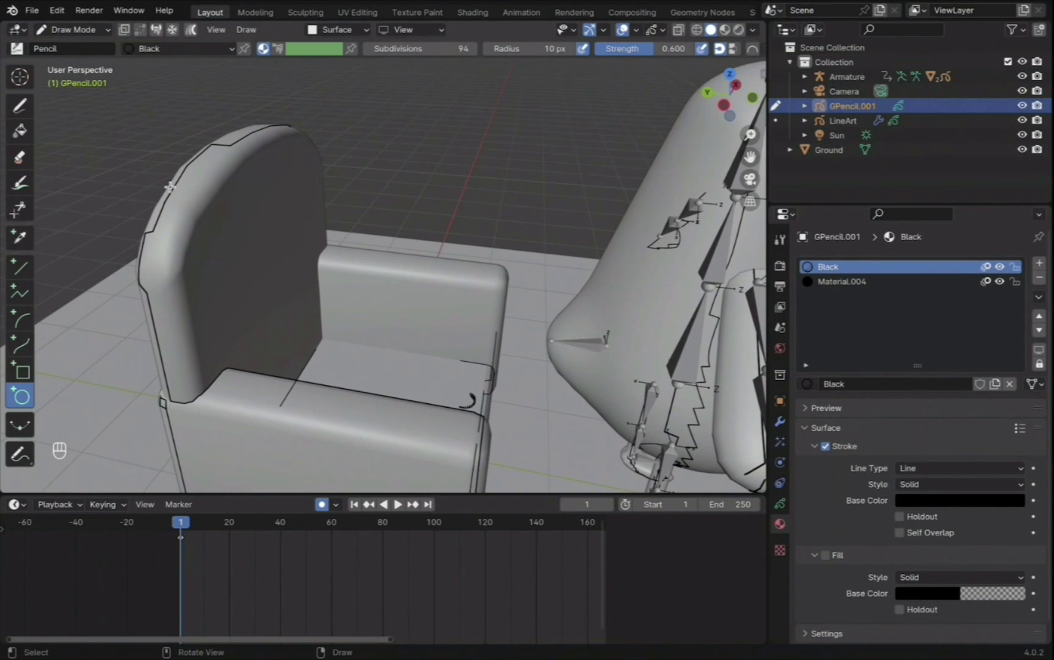
left_click_drag(207, 183, 177, 247)
key("Return")
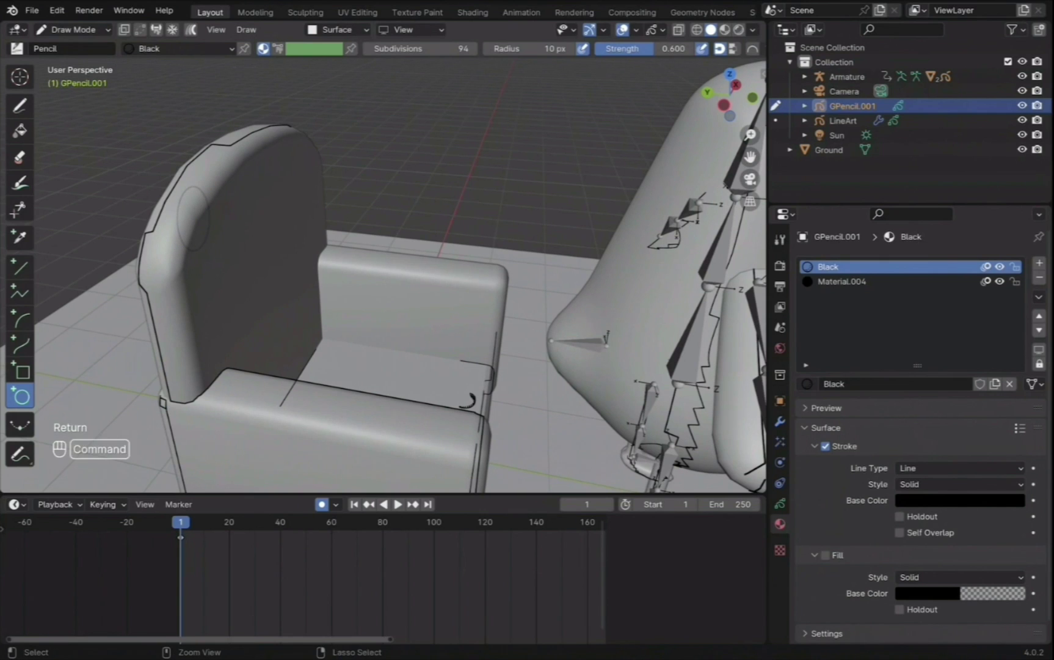
key("super+z")
Step: Use the freehand Draw tool at strength 1.000 and expand the brush stroke options
left_click(19, 105)
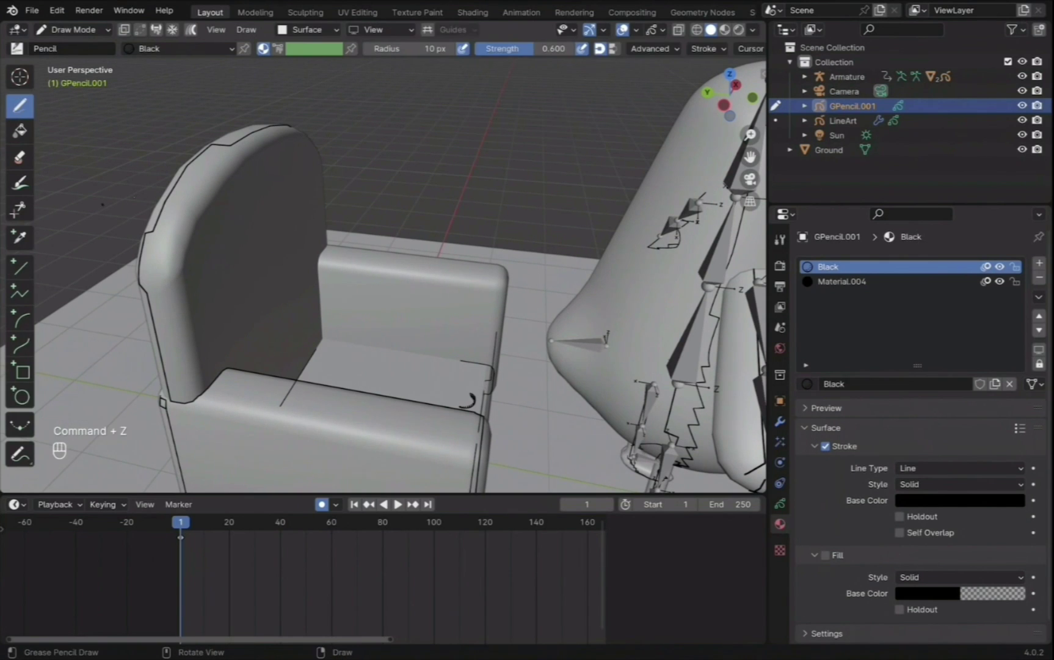
left_click_drag(530, 49, 582, 53)
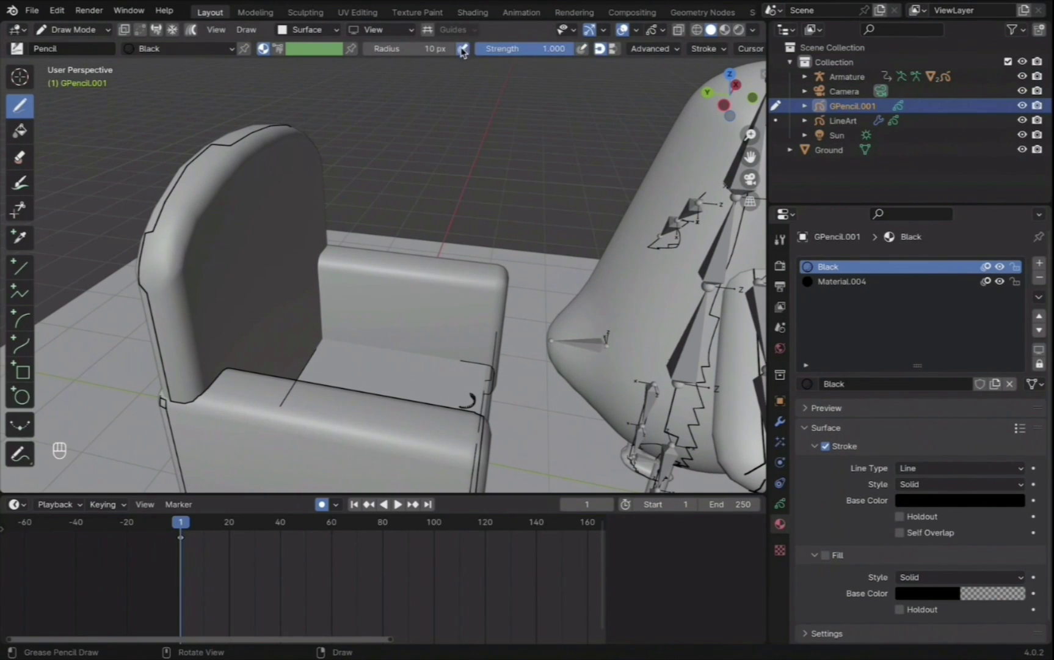
left_click(781, 239)
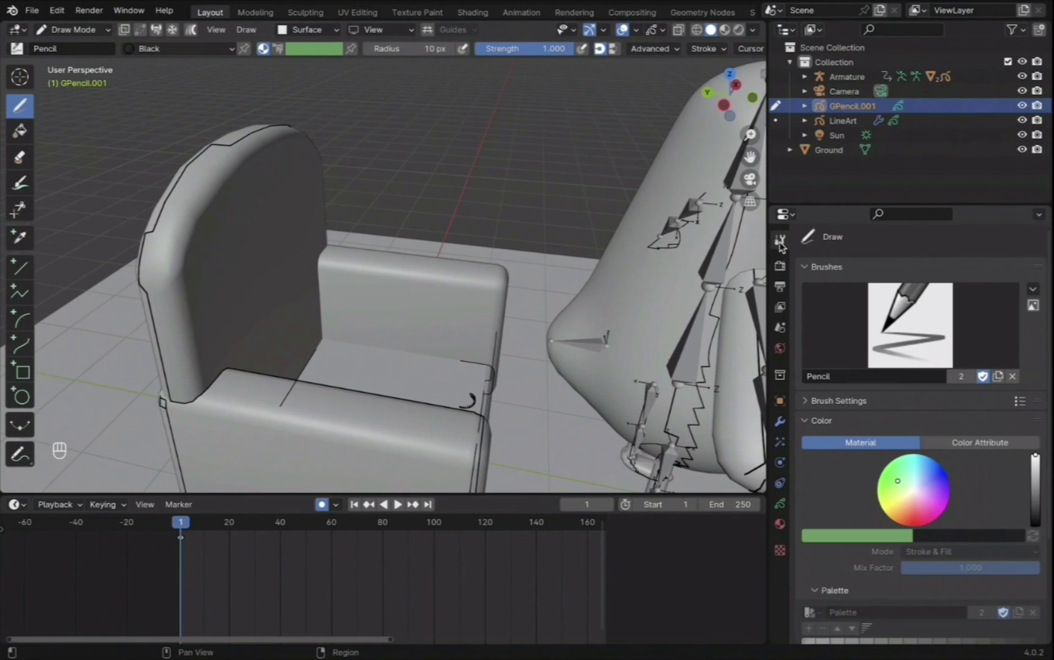
left_click(805, 400)
left_click(821, 518)
scroll(821, 518, "down", 3)
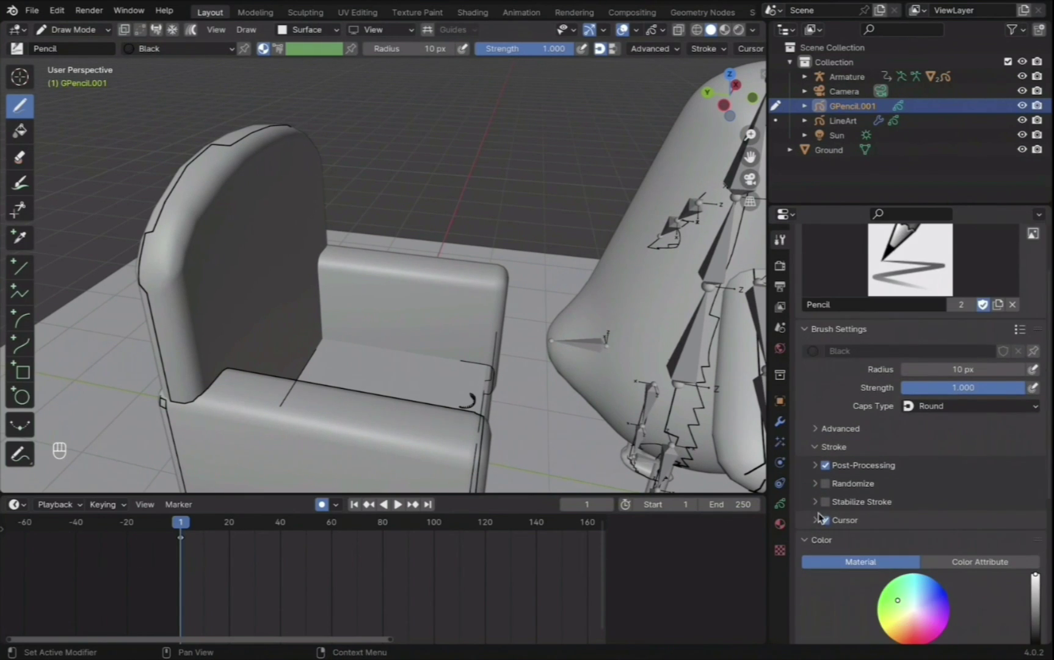
Step: Undo two stray sofa strokes and move the remaining sofa stroke along Y
key("super+z")
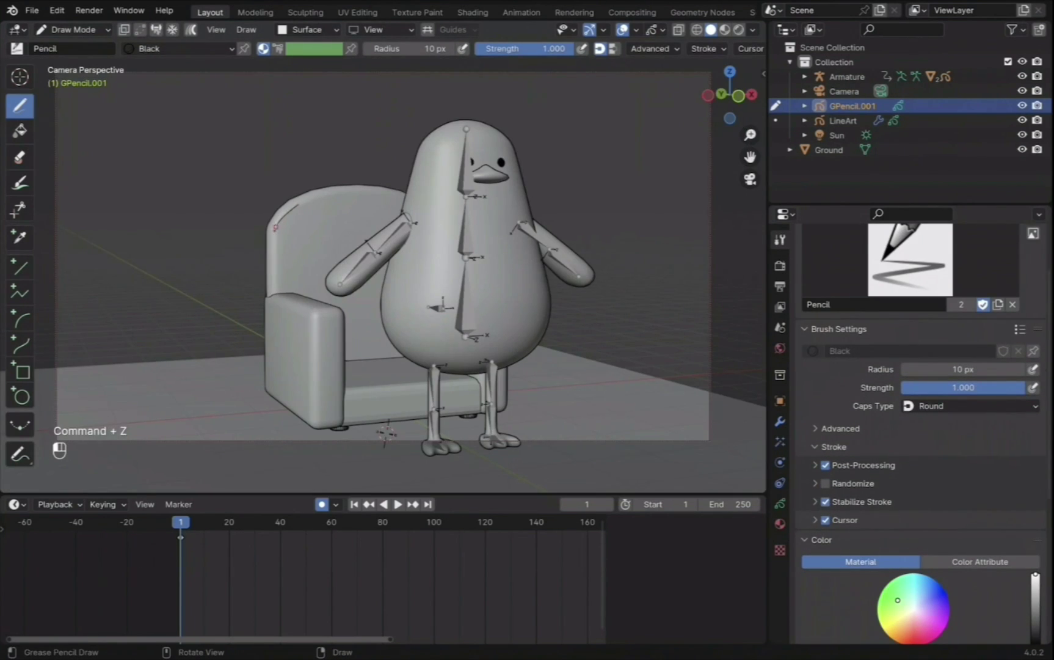
key("super+z")
left_click(306, 30)
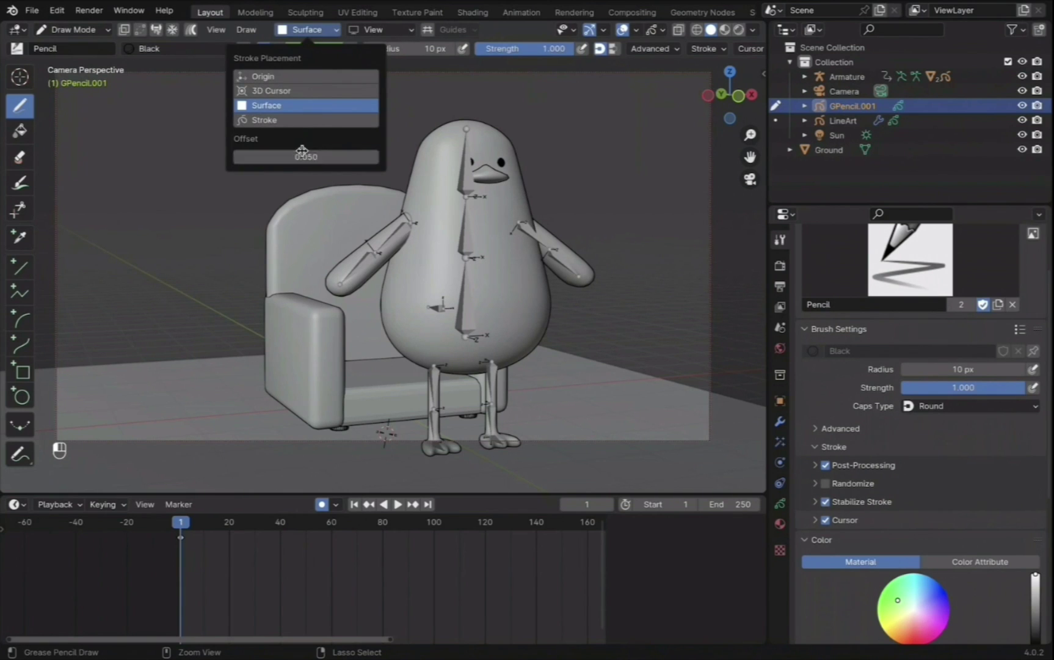
scroll(276, 255, "up", 5)
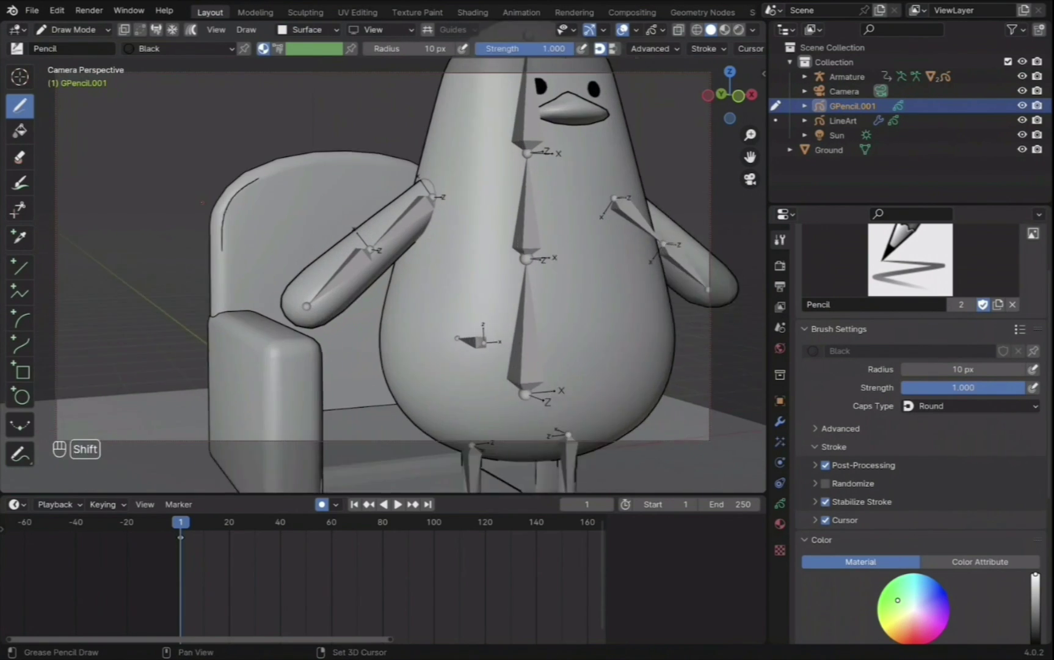
key("Tab")
key("l")
key("g")
key("y")
key("Tab")
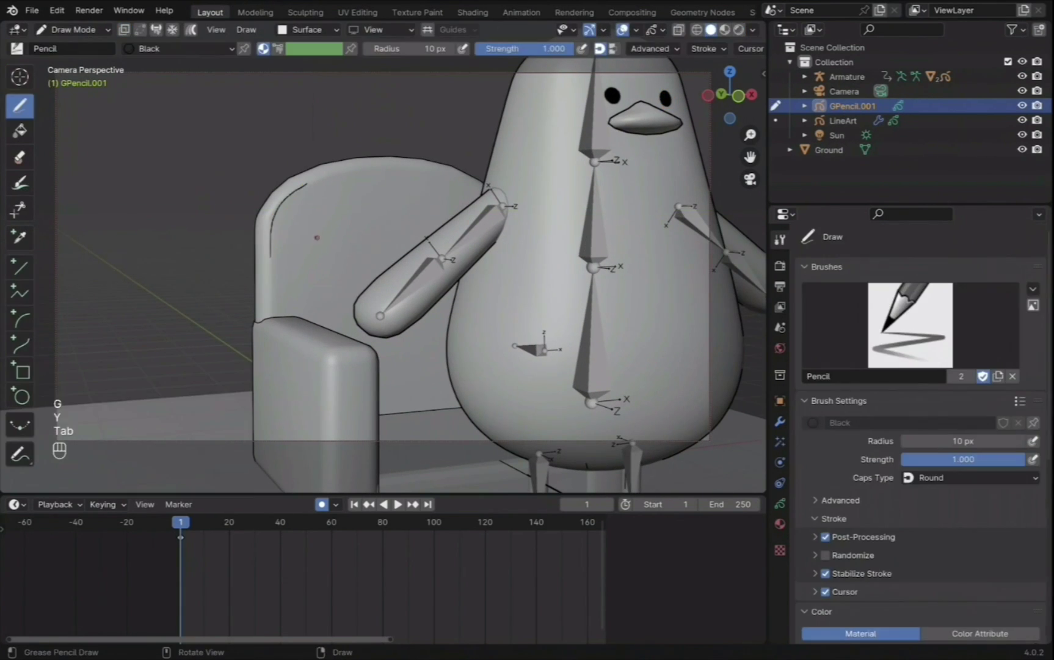
Step: Try a longer vertical line on the sofa arm, undoing unwanted strokes and view changes
middle_click_drag(408, 244, 355, 184, "shift")
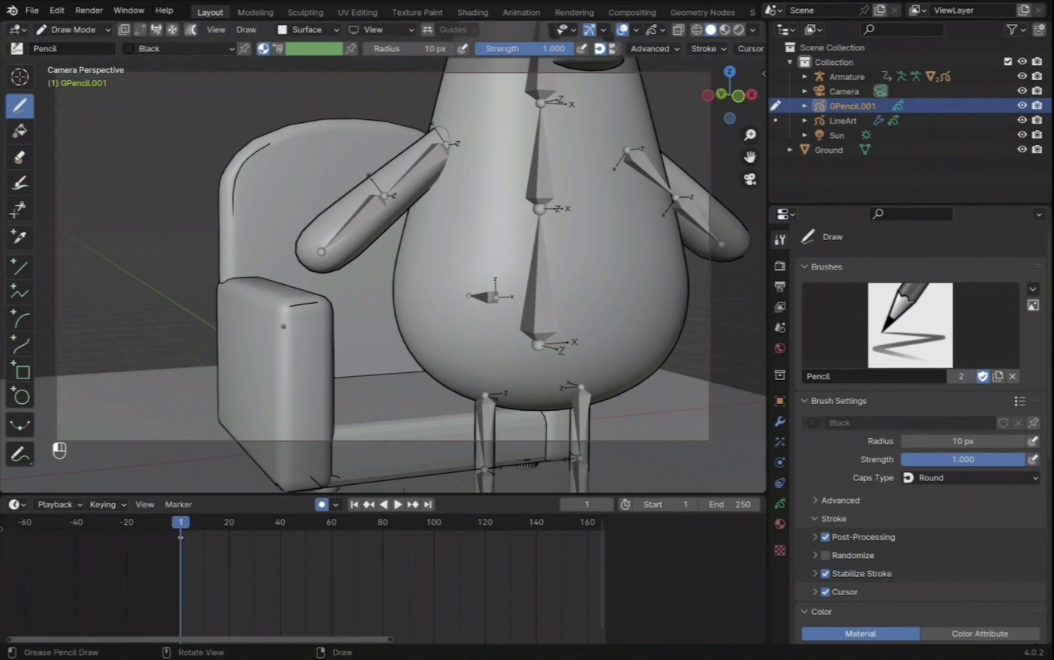
key("super+z")
left_click_drag(284, 324, 283, 411)
key("super+z")
middle_click_drag(521, 452, 429, 403, "shift")
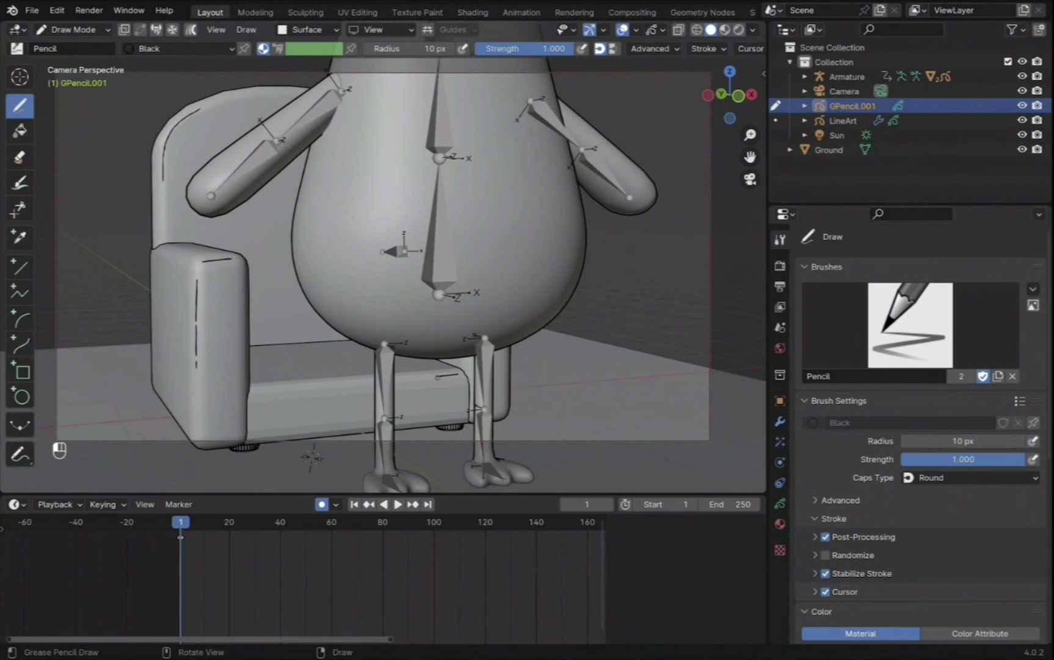
key("super+z")
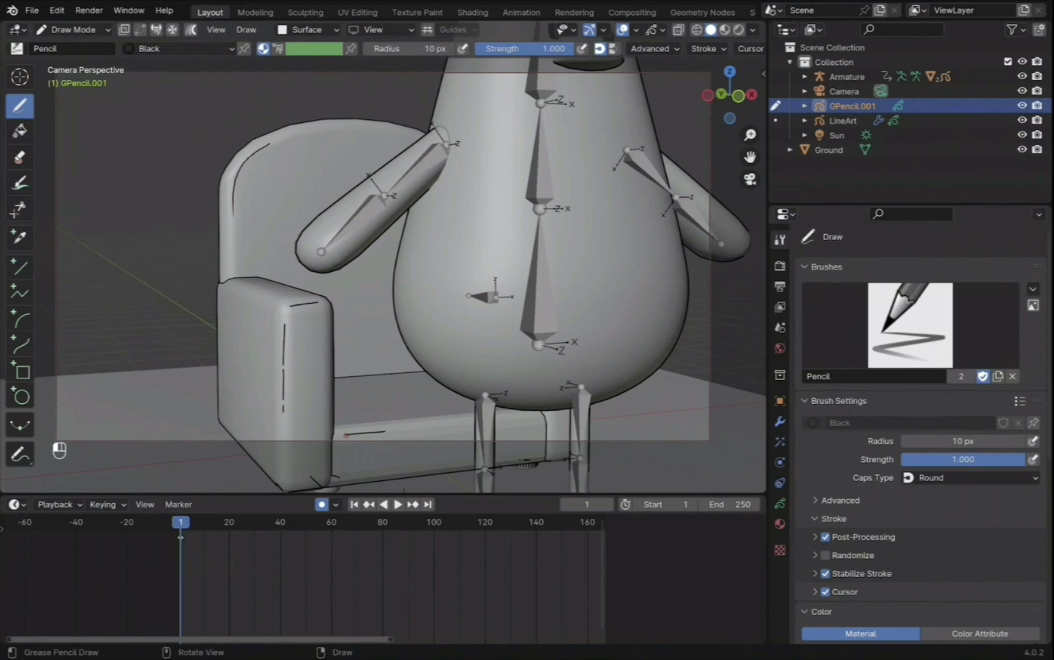
Step: Return to Object Mode with Rendered shading and select the eye grease pencil GPencil.001
left_click(72, 30)
left_click(64, 44)
left_click(739, 28)
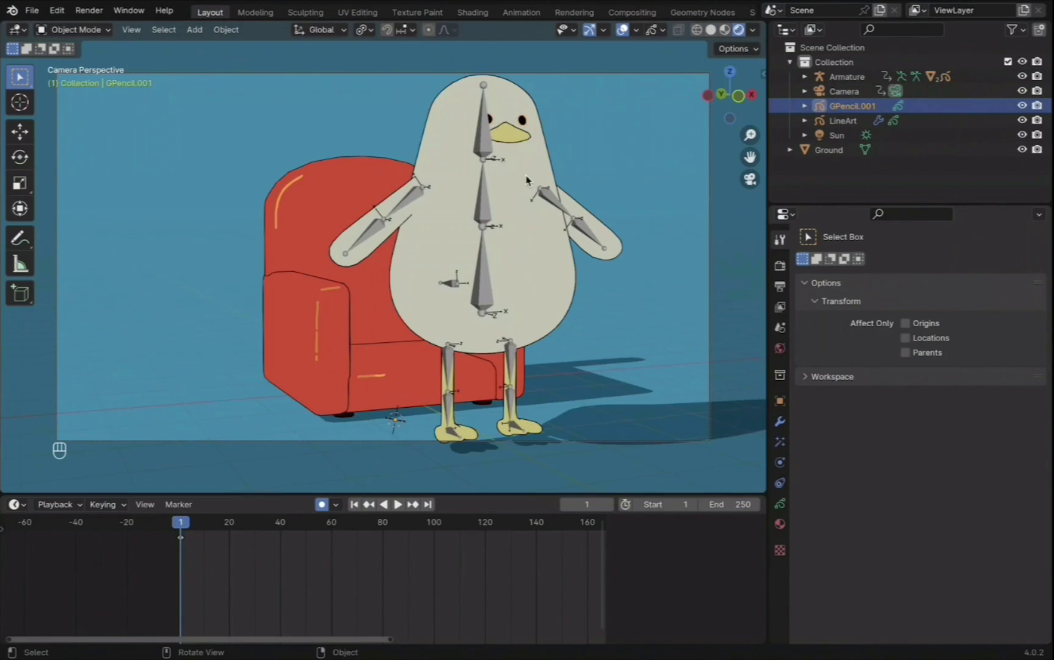
middle_click_drag(228, 198, 529, 159)
left_click(519, 184)
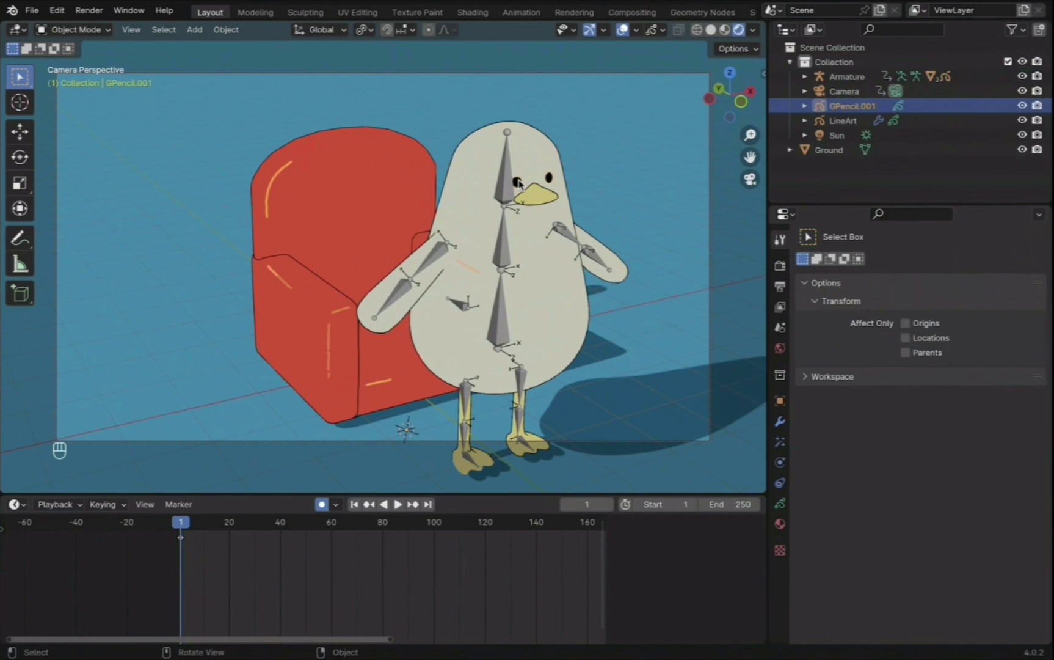
Step: Separate the left and right eye strokes into their own objects using Selected Points
key("Tab")
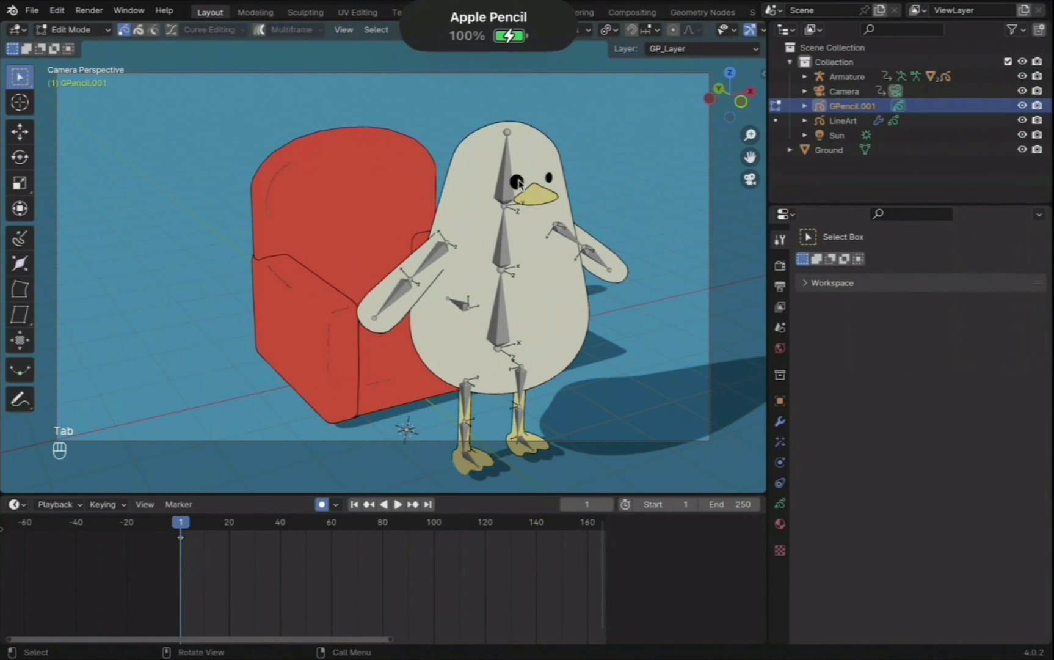
key("l")
key("p")
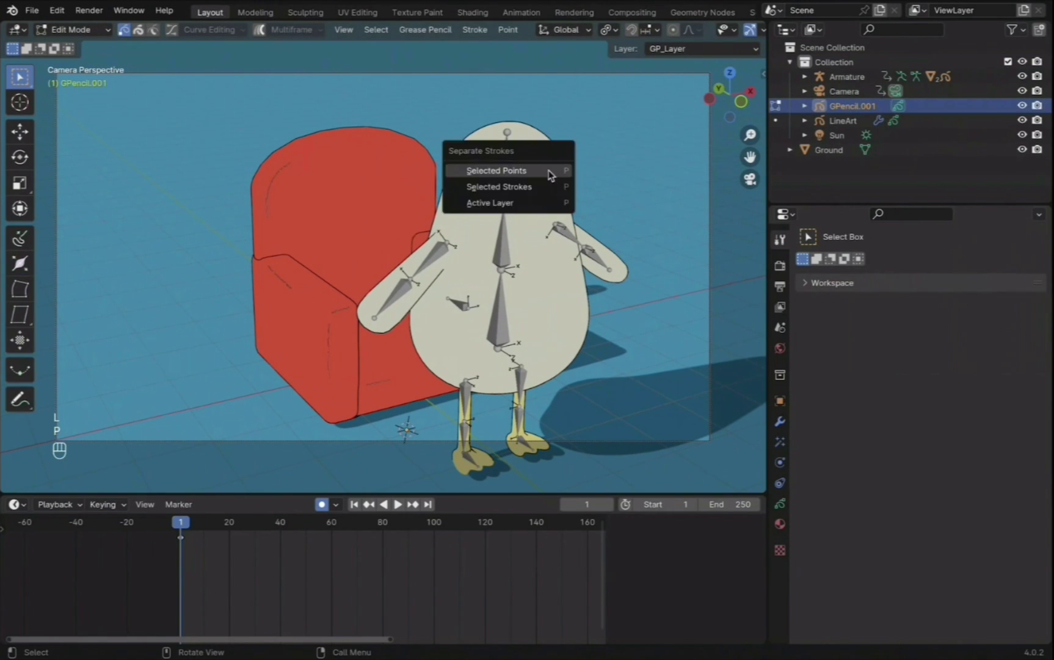
left_click(549, 176)
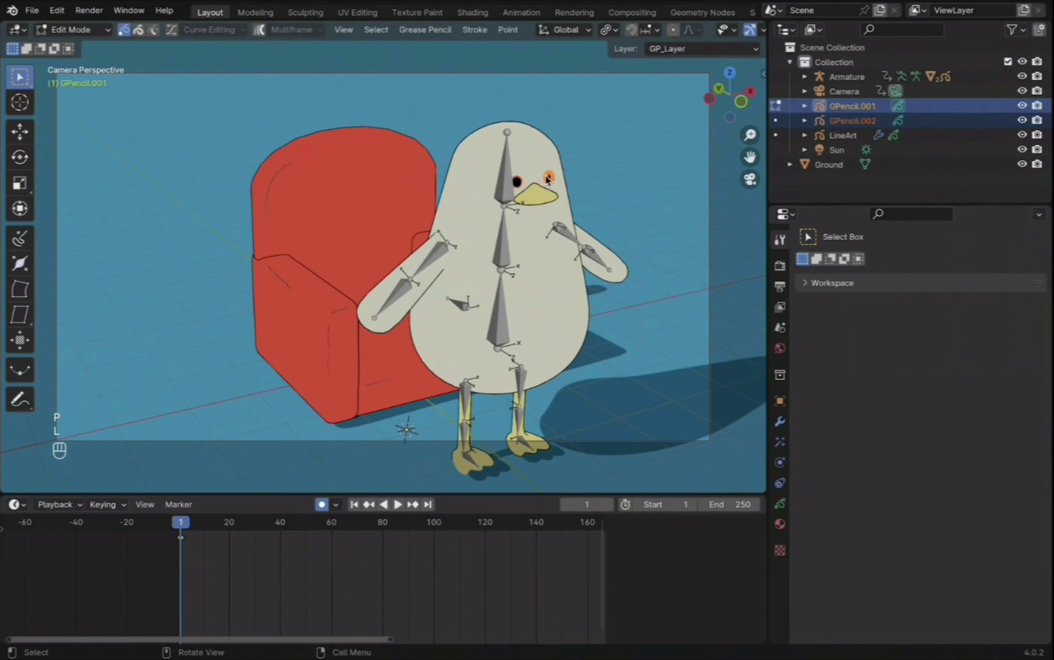
key("p")
left_click(548, 177)
key("super+z")
key("super+z")
key("super+z")
key("super+z")
key("super+z")
key("super+z")
key("super+z")
key("super+z")
key("super+z")
key("super+z")
key("super+z")
key("super+z")
key("super+z")
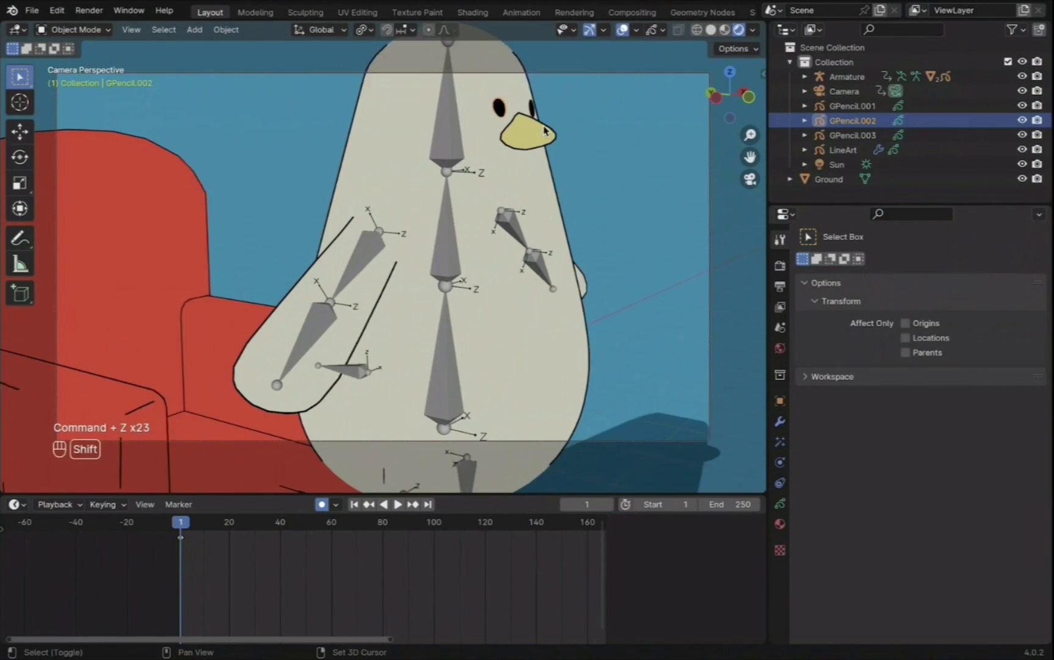
Step: Save the file and make Basis the active shape key in the body mesh's Edit Mode
key("super+s")
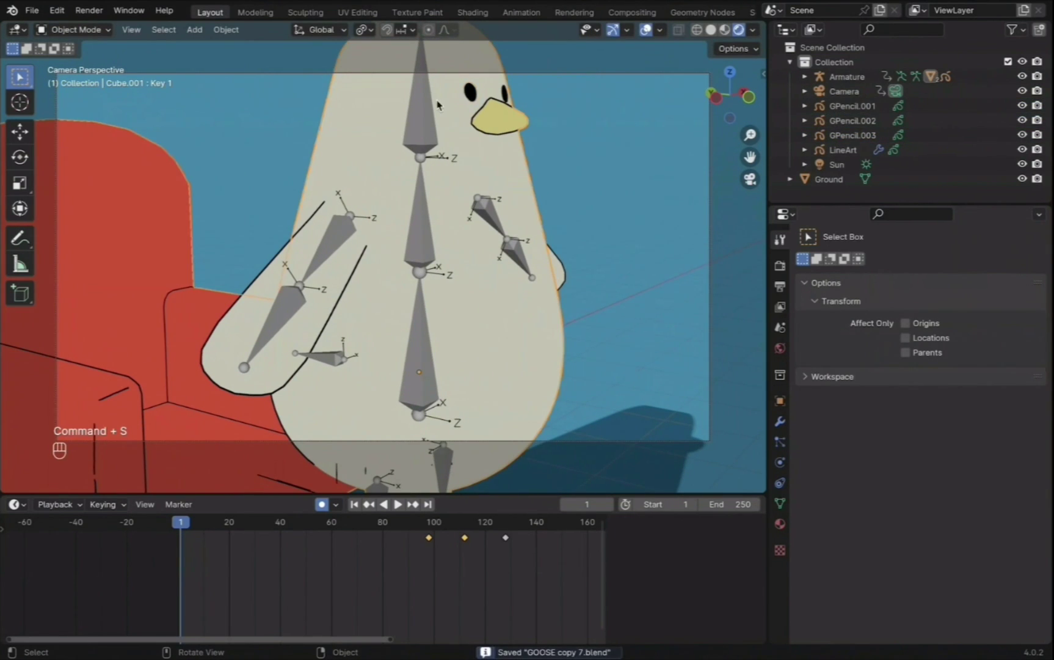
key("Tab")
left_click(780, 503)
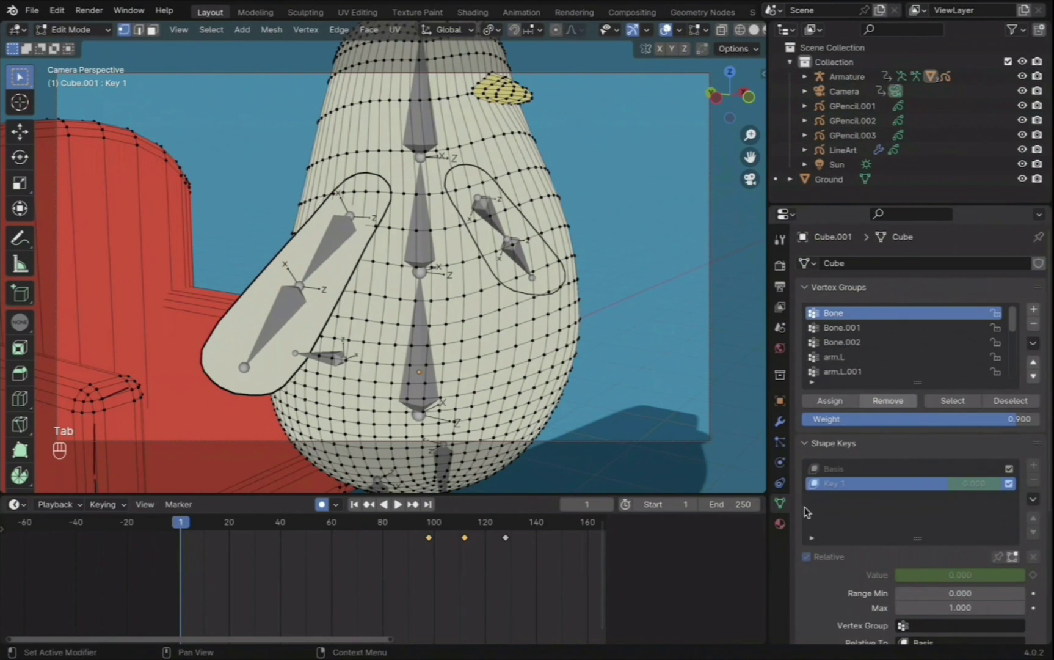
left_click(886, 468)
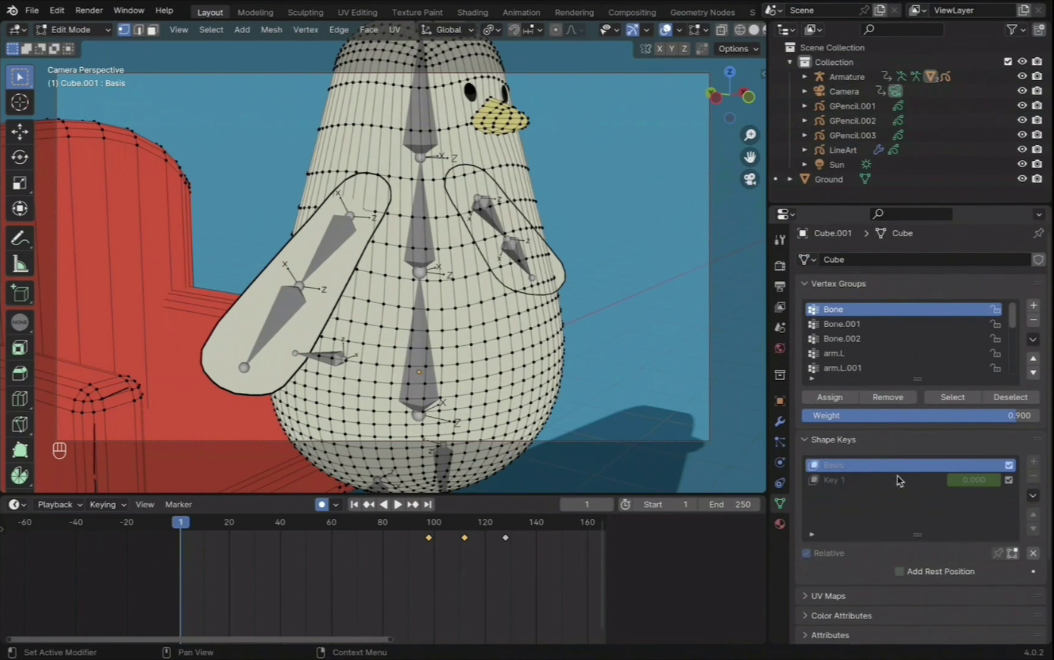
scroll(531, 164, "up", 3)
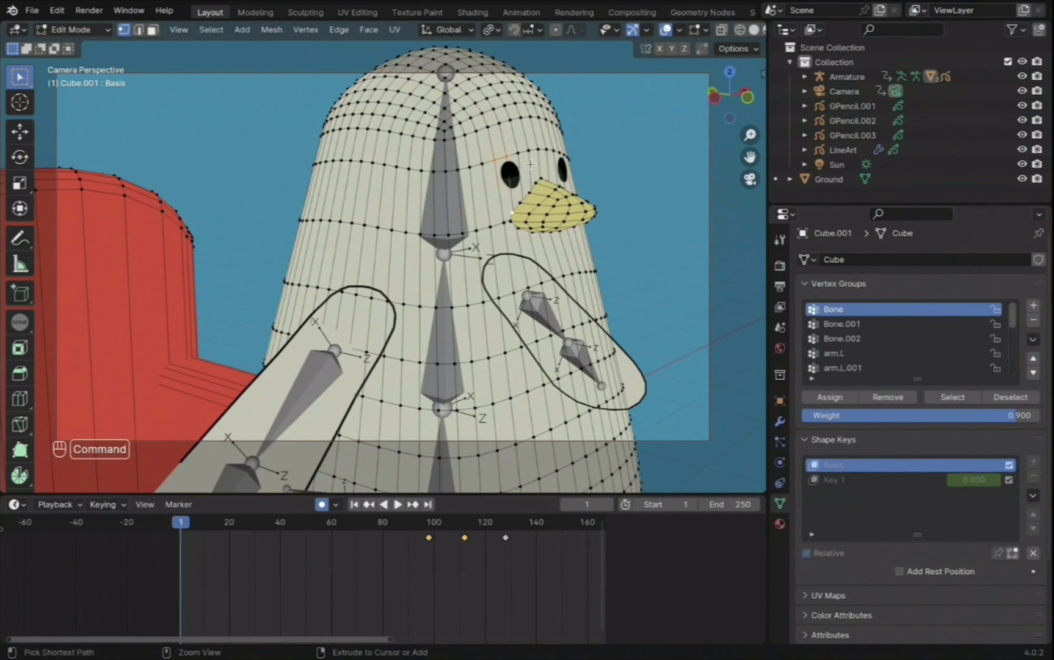
key("super+z")
Step: Add a centred edge loop across the penguin's head with Ctrl+R
key("ctrl+r")
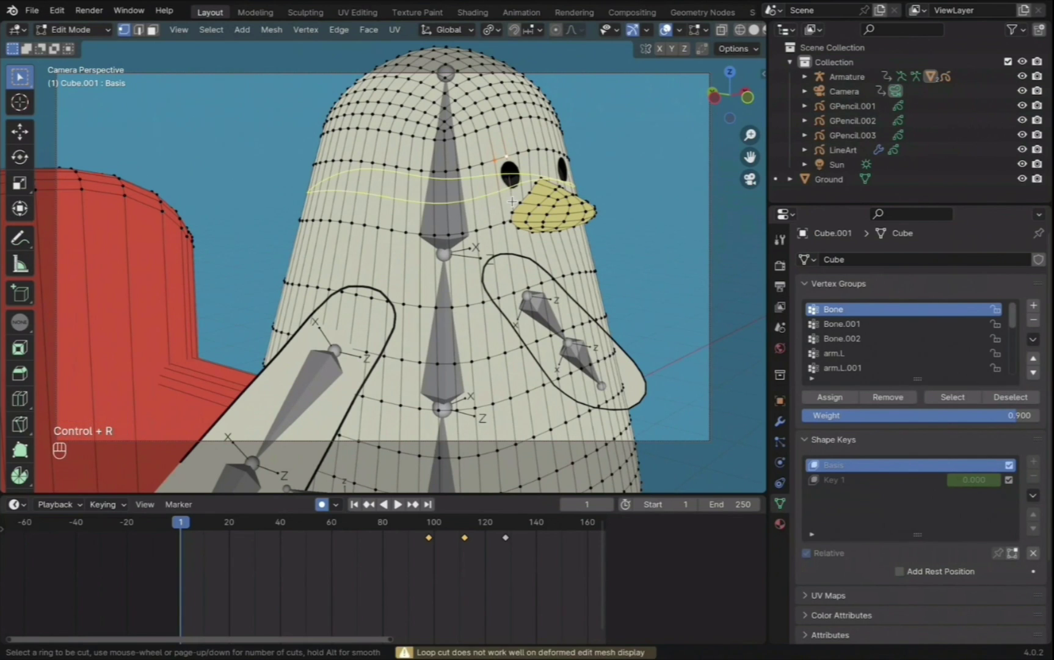
left_click(512, 201)
right_click(512, 201)
Step: Vertex-parent the left and right eye objects to body vertices near each eye
left_click(508, 165, "shift")
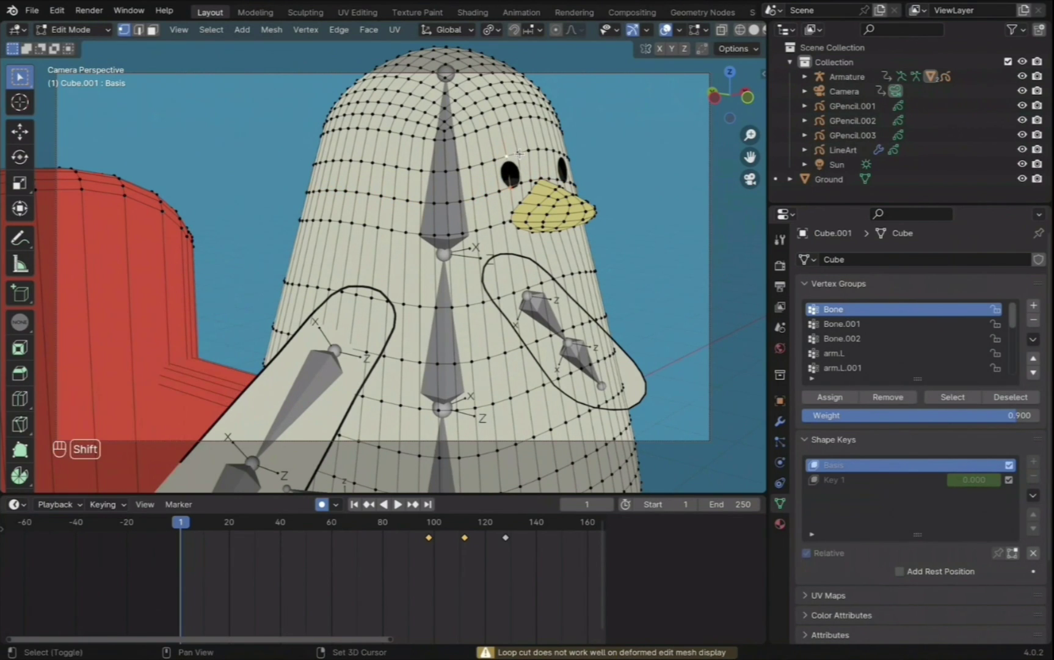
left_click(846, 121)
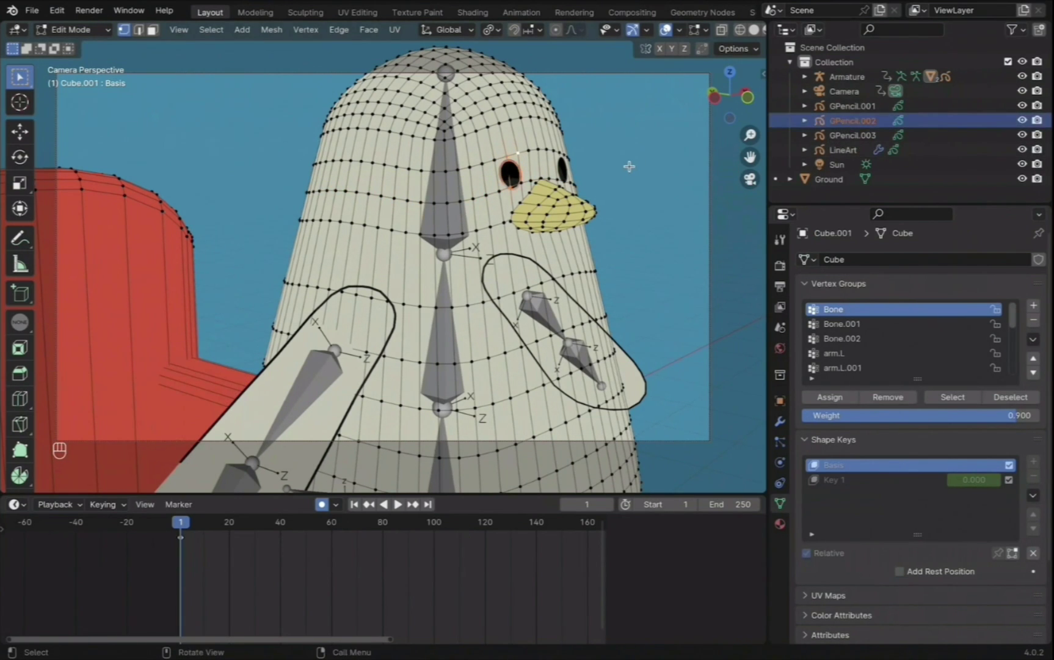
key("ctrl+p")
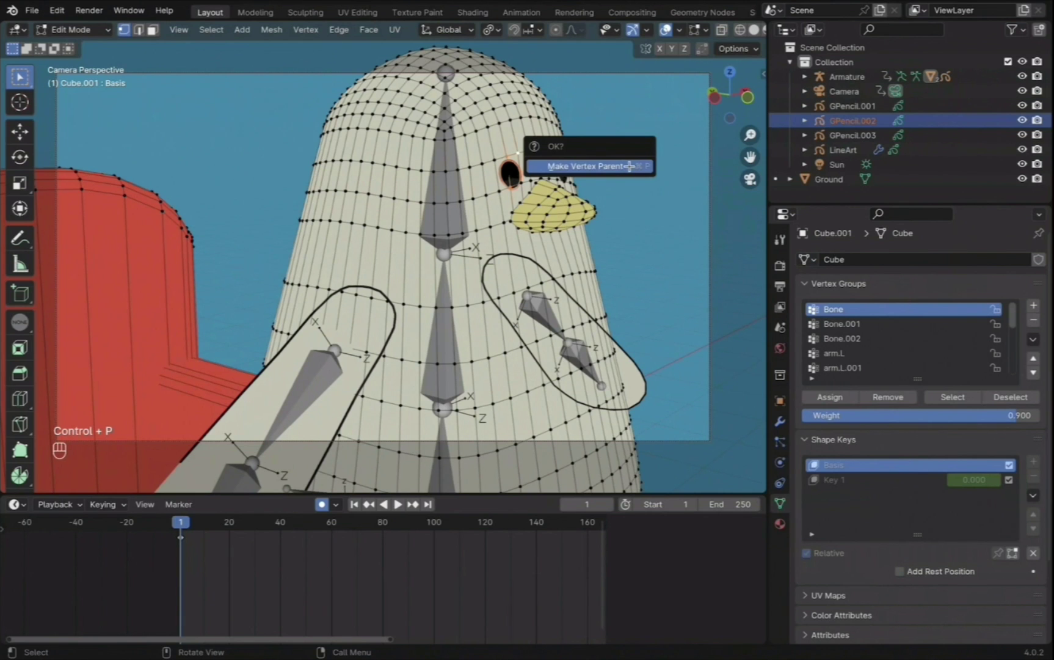
left_click(629, 166)
middle_click_drag(568, 160, 346, 248)
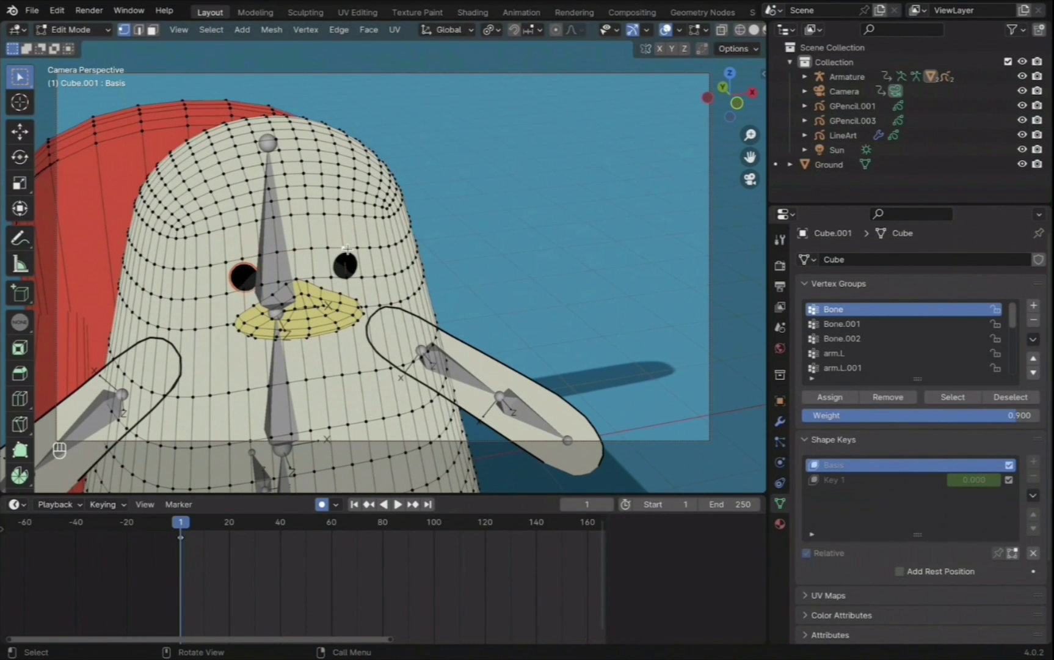
key("shift")
left_click(848, 121)
key("ctrl+p")
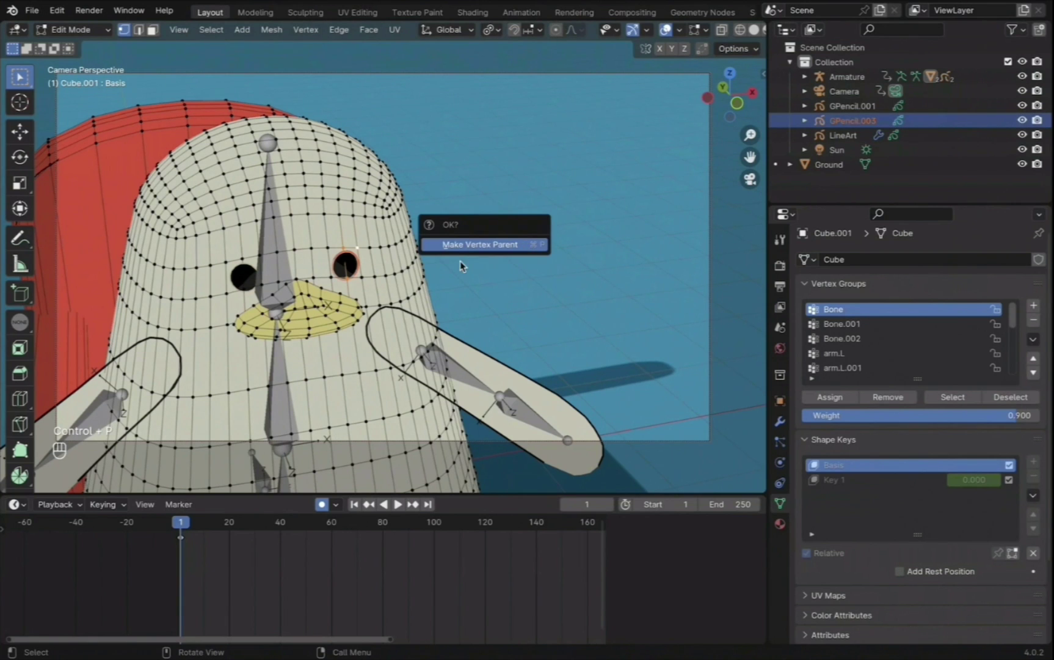
left_click(463, 239)
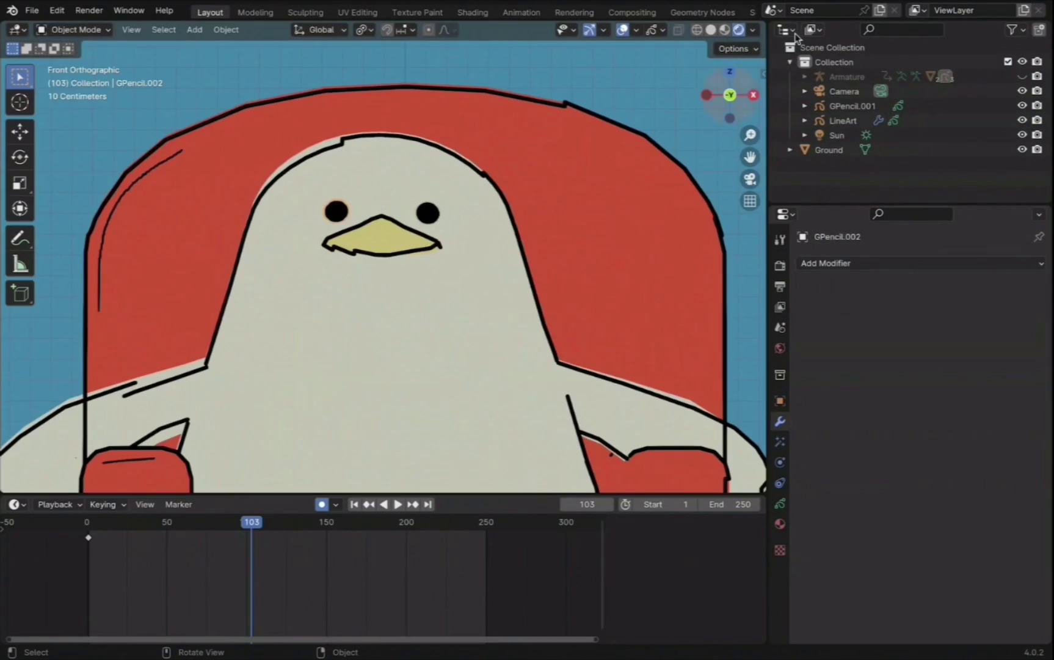
Step: Enter Draw Mode in Material Preview and play back to frame 112
left_click(711, 30)
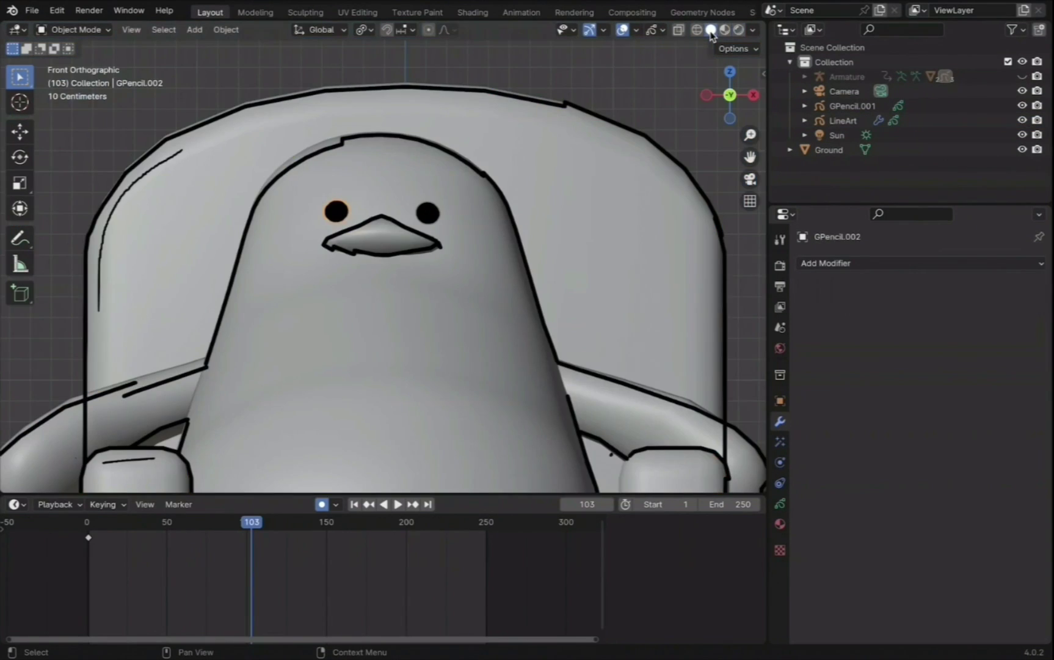
left_click(738, 30)
left_click(73, 29)
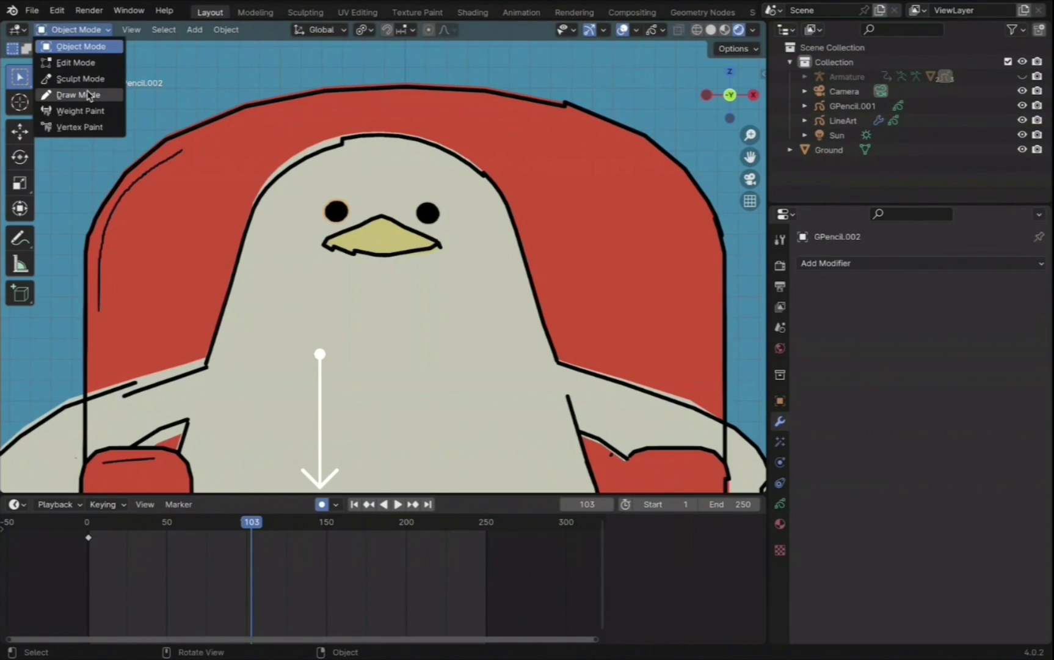
left_click(91, 96)
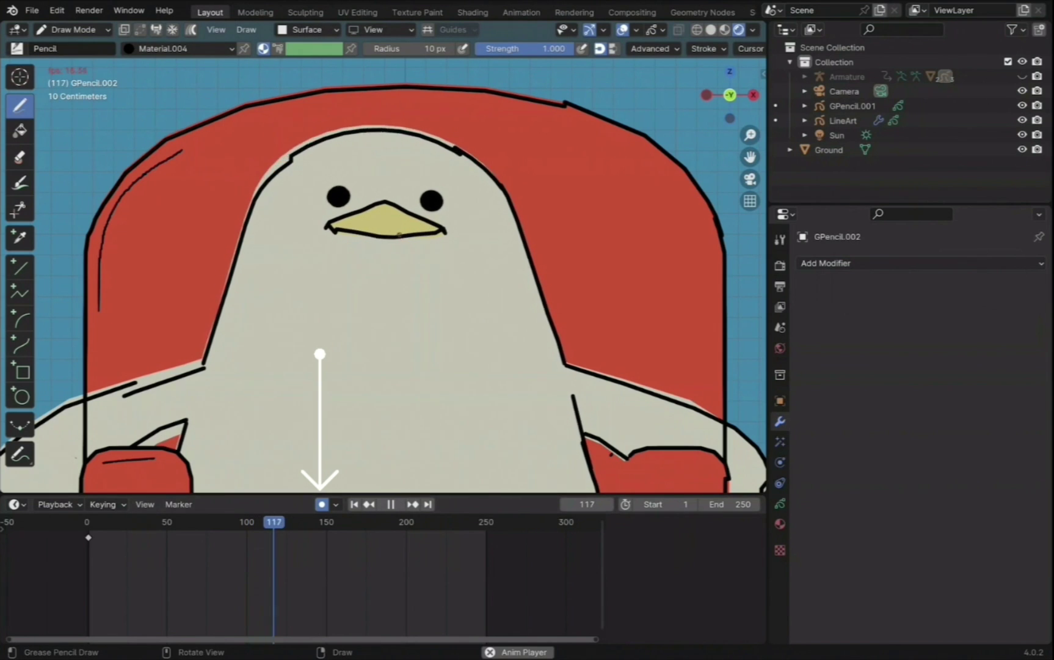
key("space")
key("space")
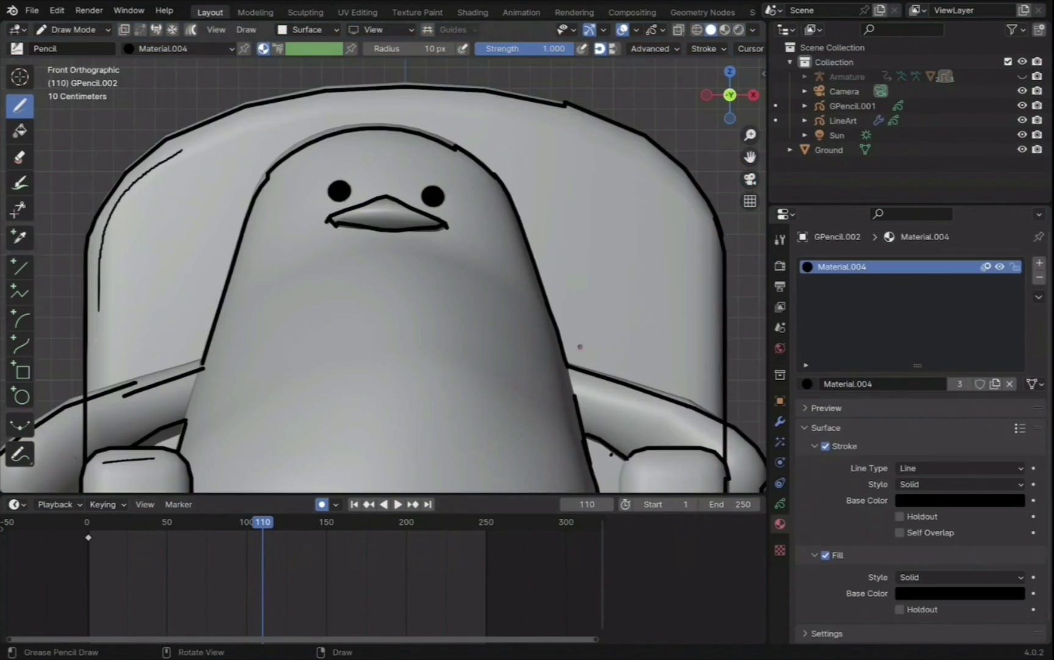
key("space")
key("Escape")
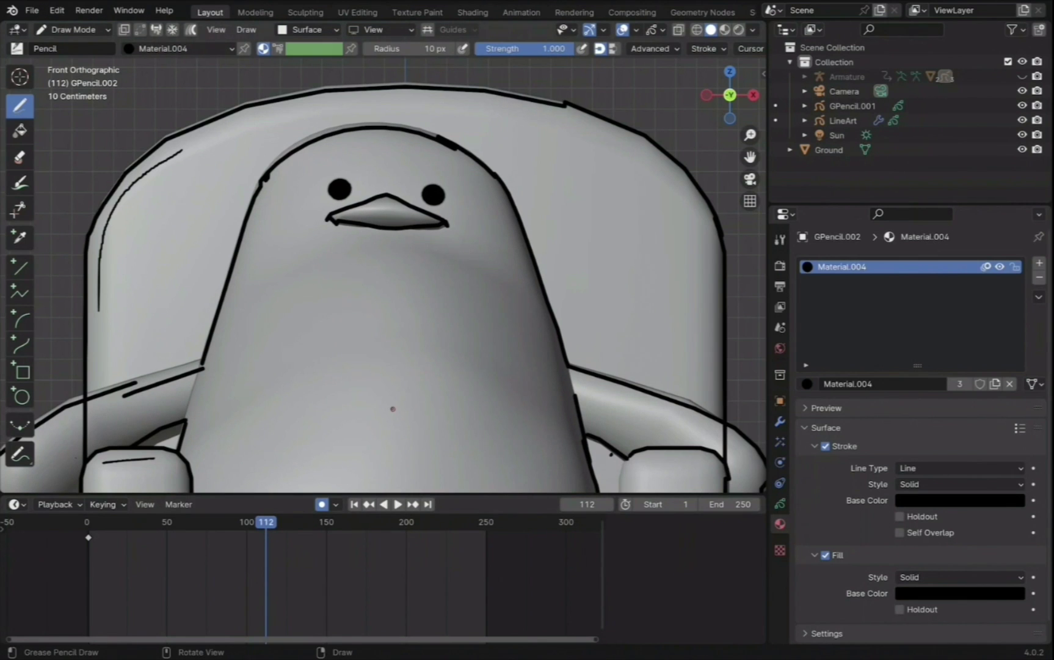
left_click(662, 30)
Step: Draw a closed-eye stroke over the left eye at frame 115, adjusting brush radius to 33 px
left_click_drag(316, 176, 343, 174)
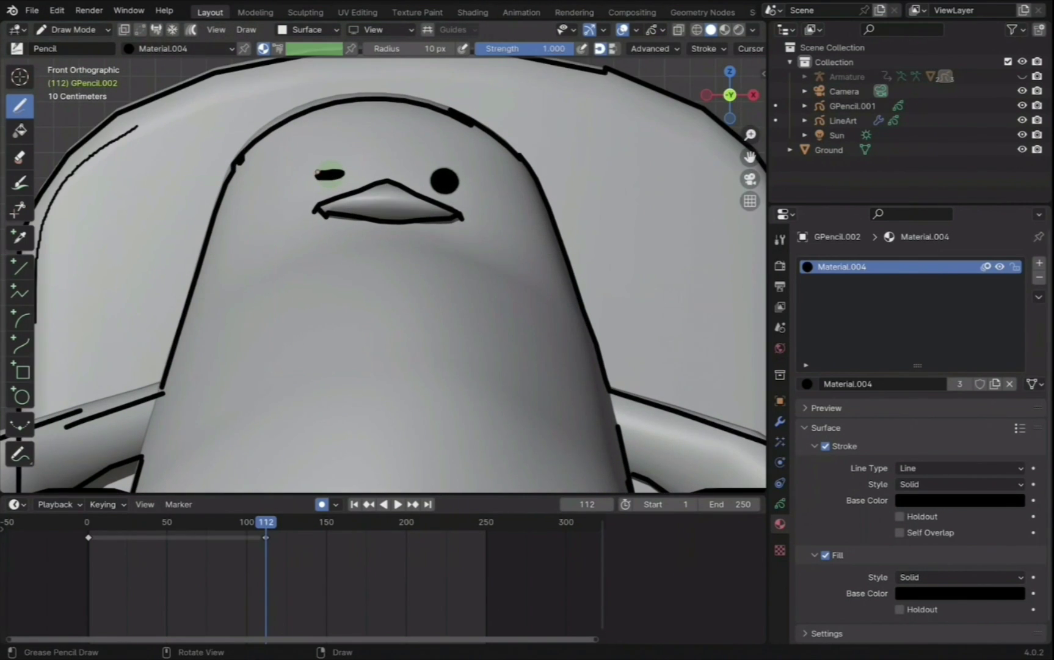
key("Right")
key("Right")
key("Right")
key("Right")
key("Right")
key("Right")
key("Right")
key("Right")
key("Right")
key("Right")
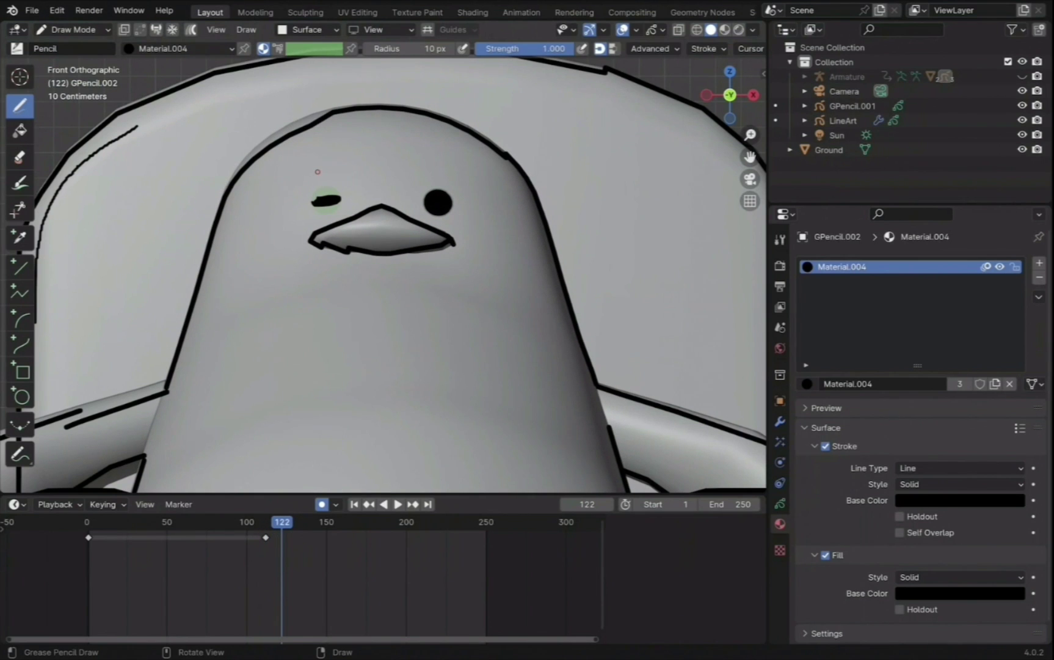
key("Left")
key("Left")
key("Left")
key("Left")
key("Left")
key("Left")
key("Left")
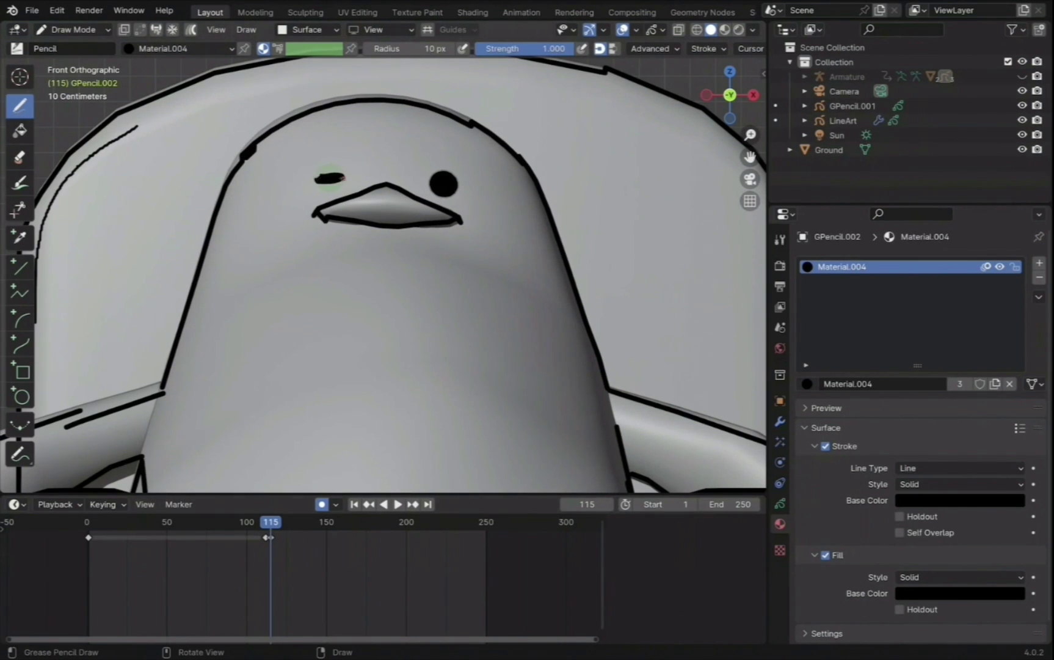
key("f")
left_click_drag(315, 177, 341, 177)
key("f")
left_click(331, 180)
key("ctrl+z")
key("space")
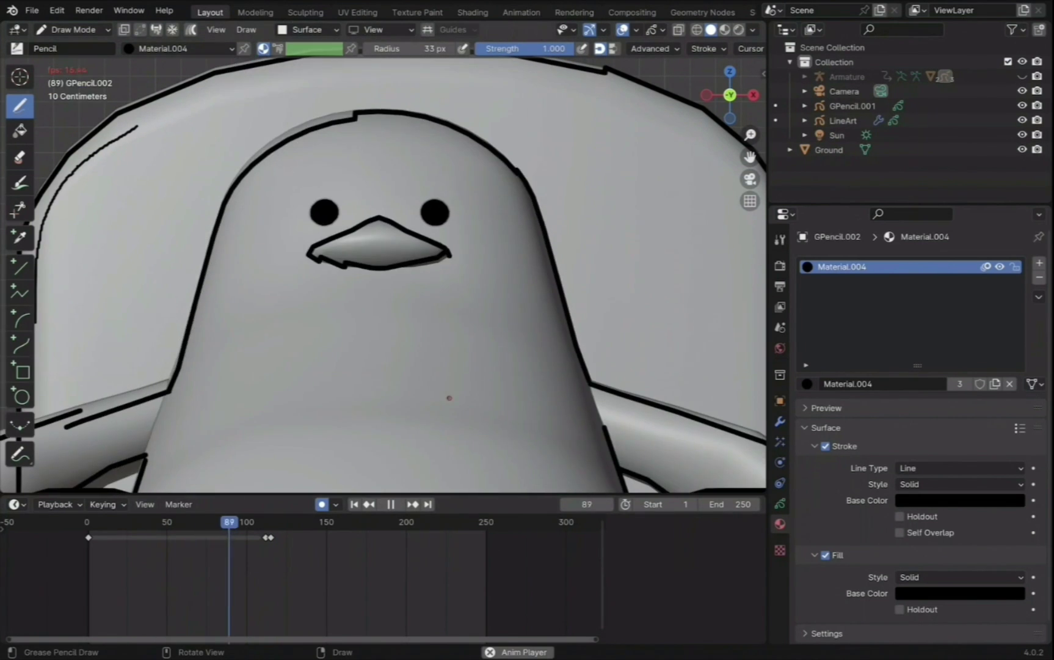
key("space")
Step: Draw the right eye's closed stroke and shift the blink keyframe about two frames later
left_click(73, 29)
left_click(61, 44)
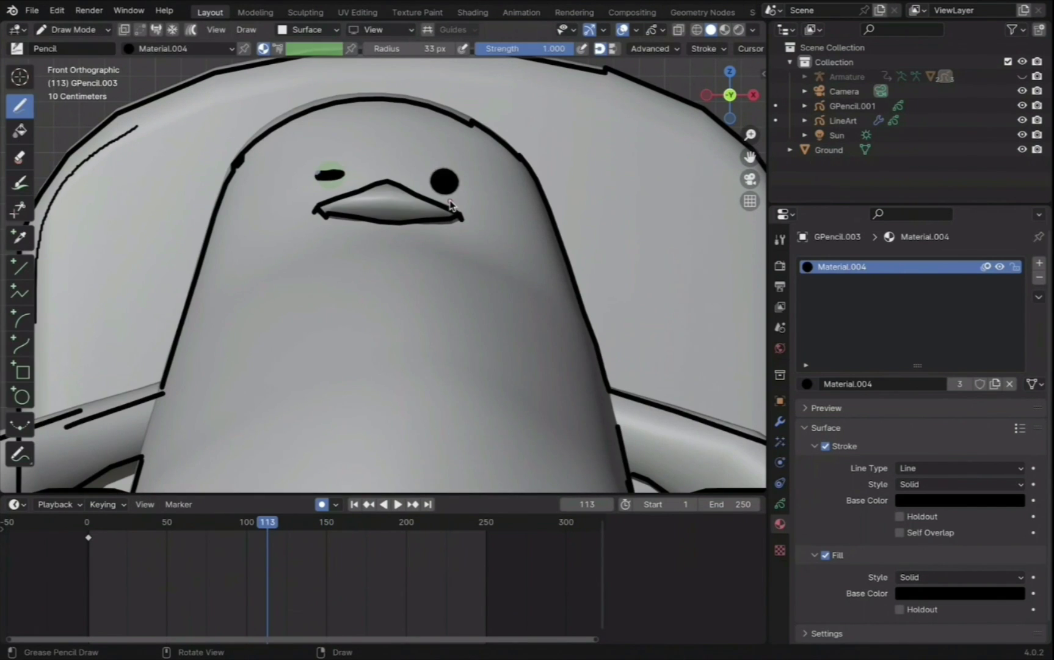
left_click_drag(455, 181, 433, 179)
left_click_drag(267, 522, 275, 522)
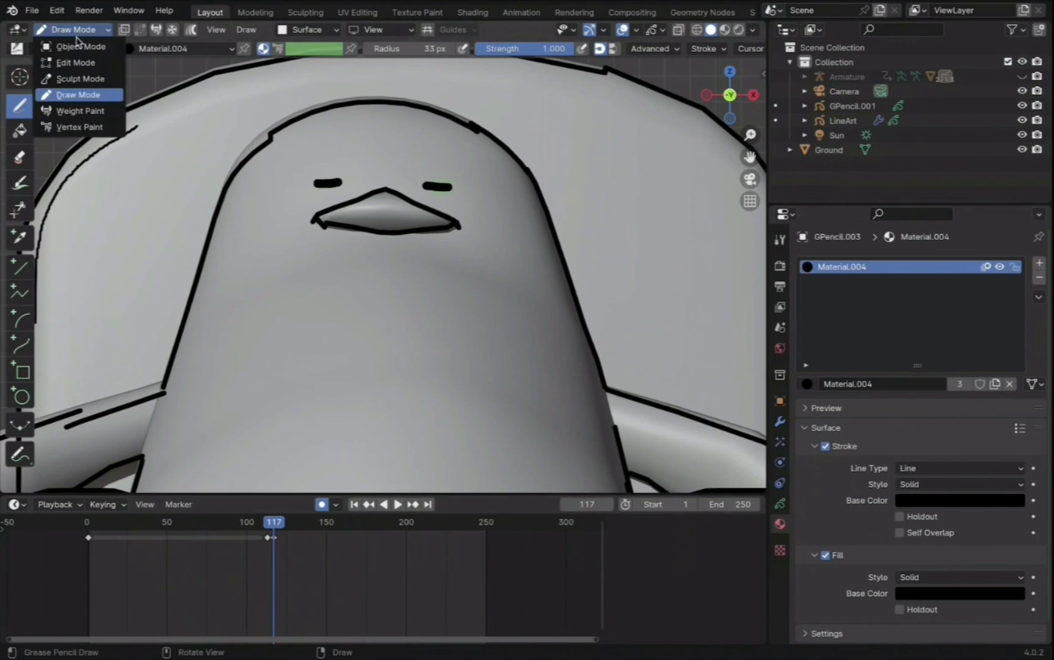
key("Escape")
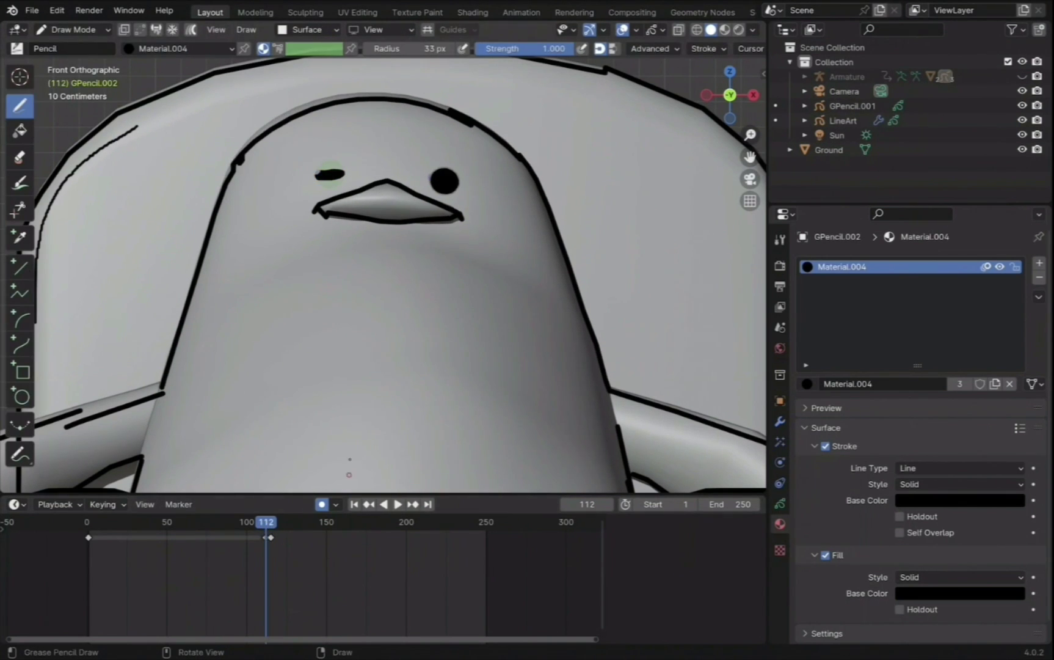
left_click_drag(270, 537, 274, 538)
key("space")
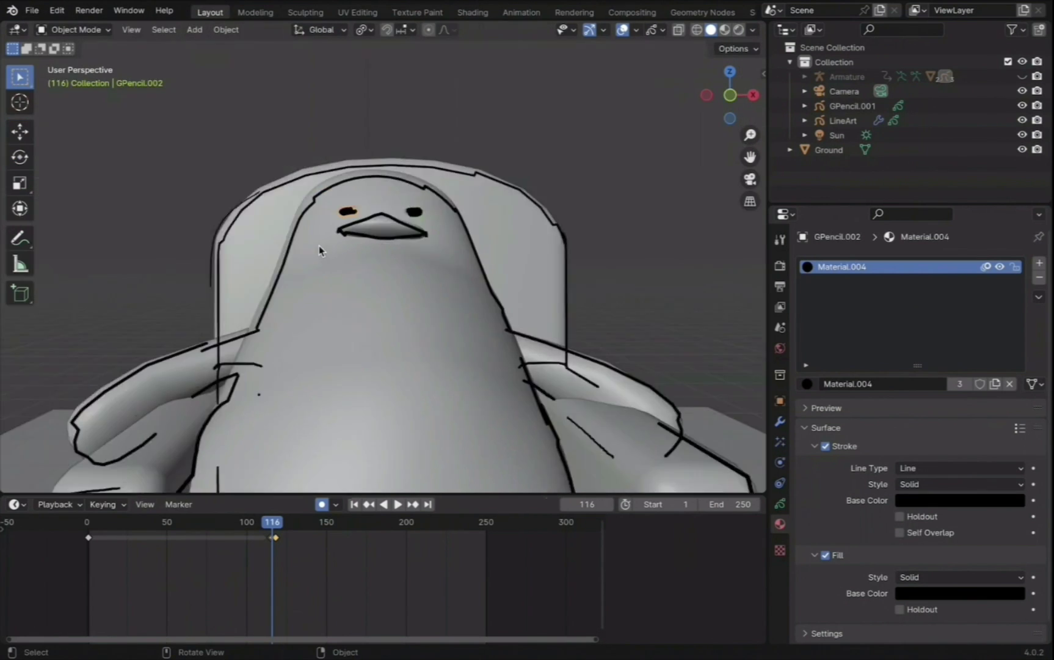
middle_click_drag(319, 246, 367, 244)
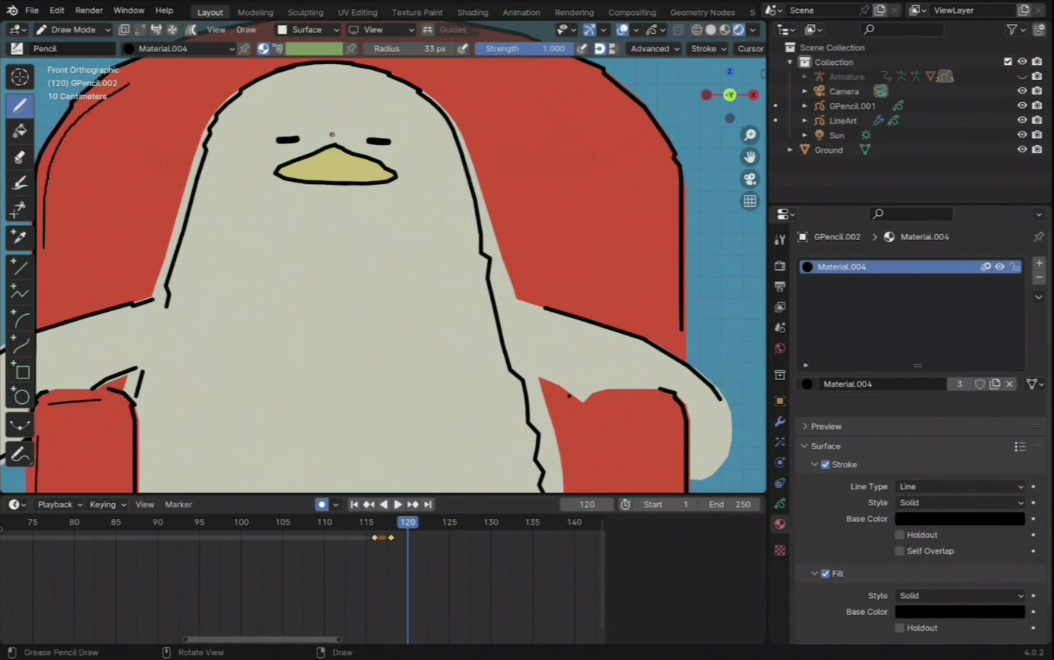
Step: Rotate and move the left closed-eye stroke in Edit Mode
left_click(70, 30)
left_click(79, 55)
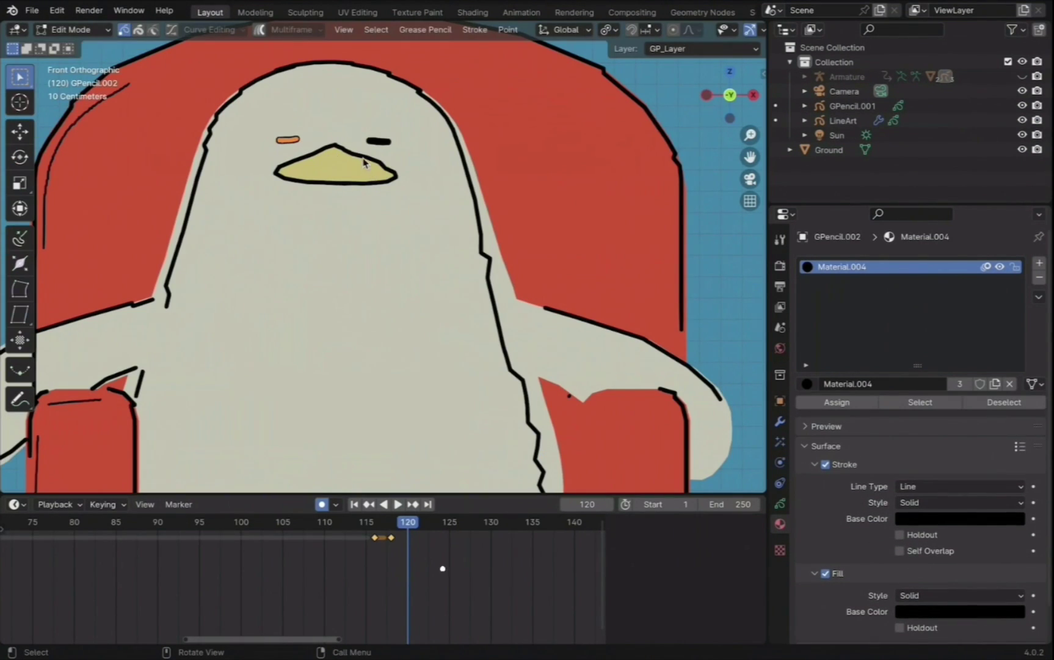
key("r")
left_click(354, 125)
key("g")
left_click(360, 134)
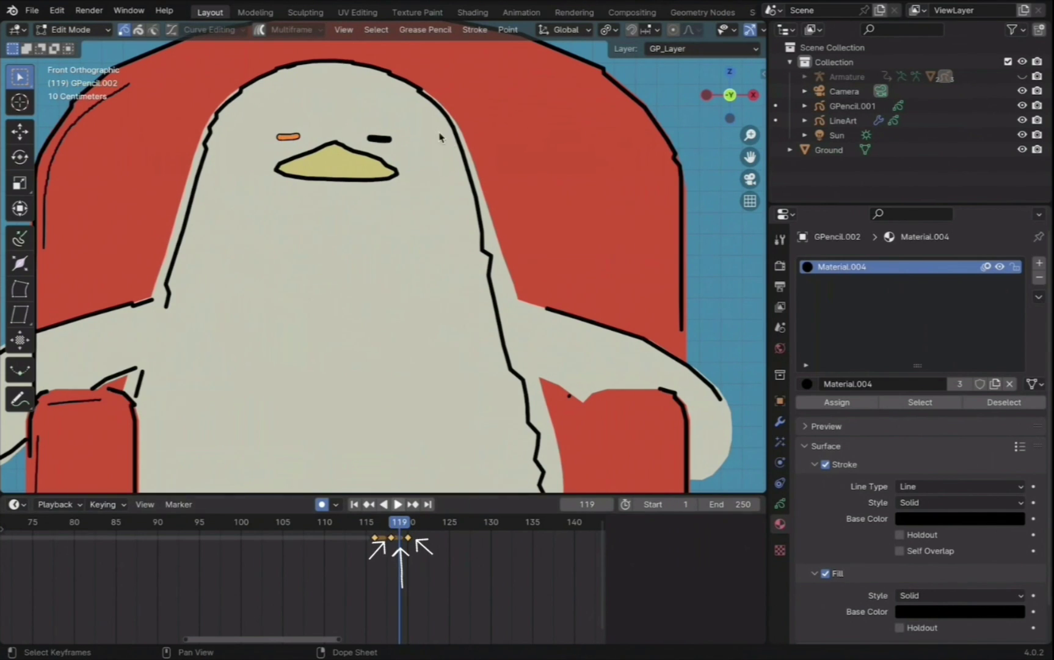
Step: Run Grease Pencil Interpolate Sequence for the left eye and play back the blink
left_click(434, 31)
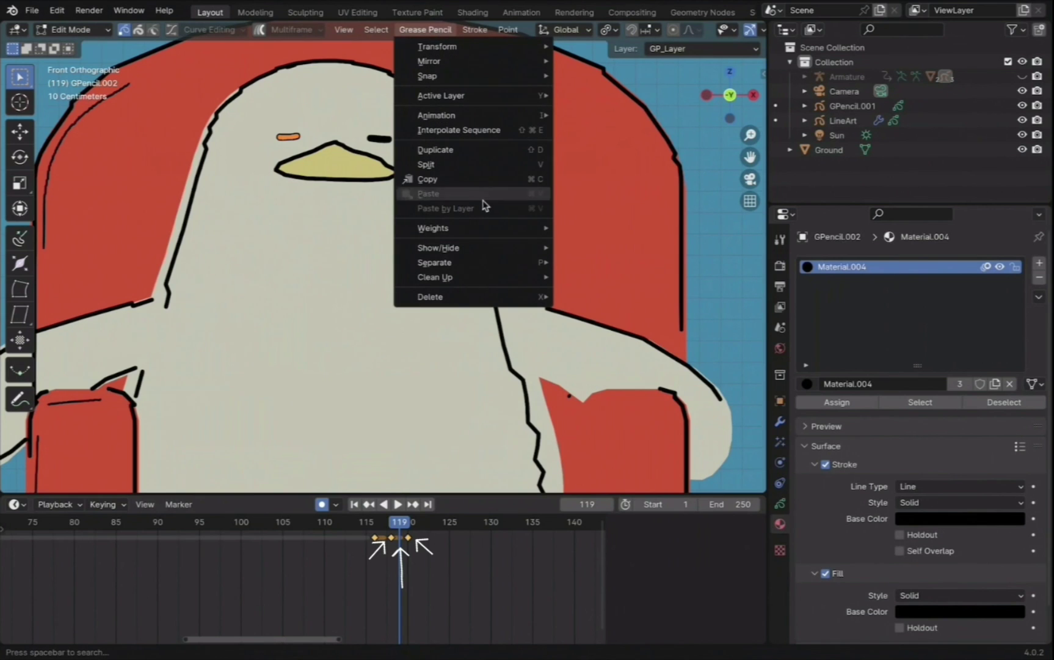
left_click(494, 134)
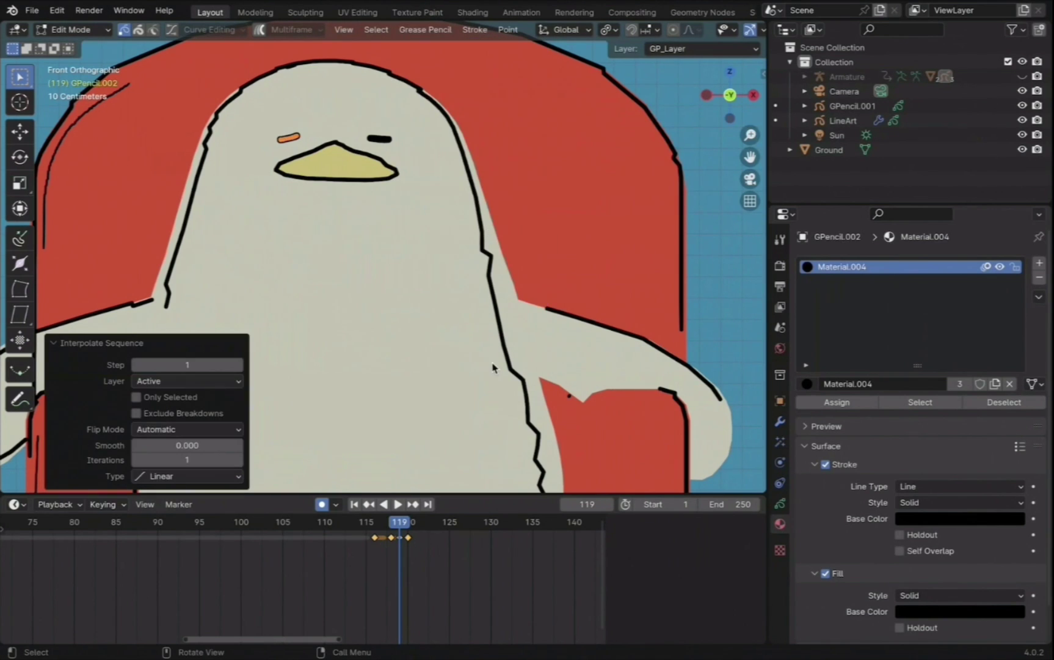
key("space")
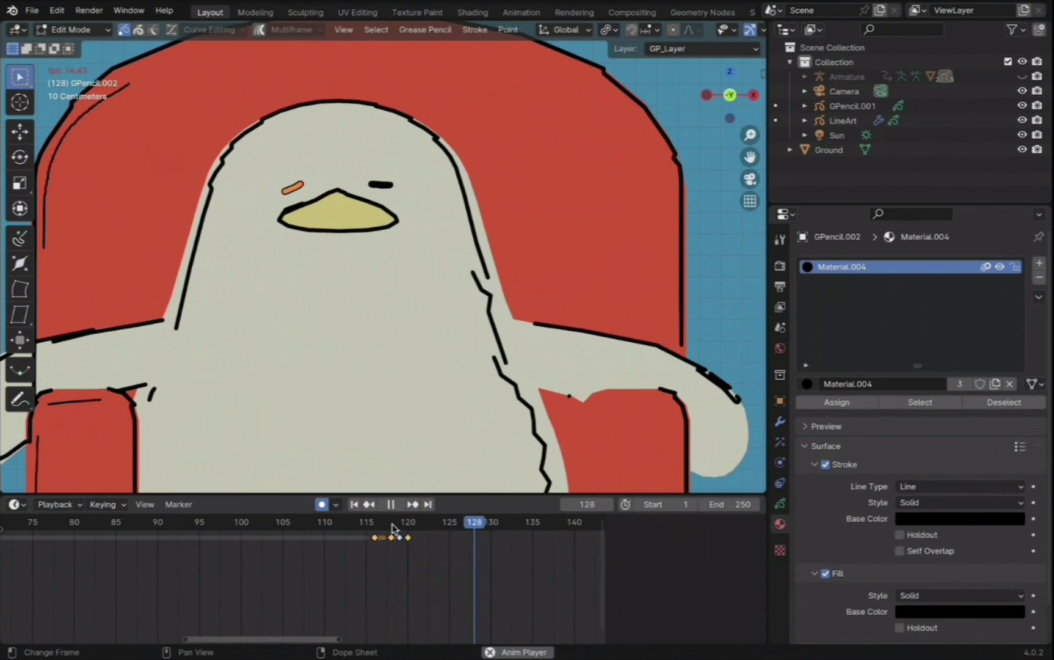
left_click_drag(393, 527, 410, 520)
Step: Select the right eye object GPencil.003 and enter its Edit Mode
left_click(73, 29)
left_click(82, 45)
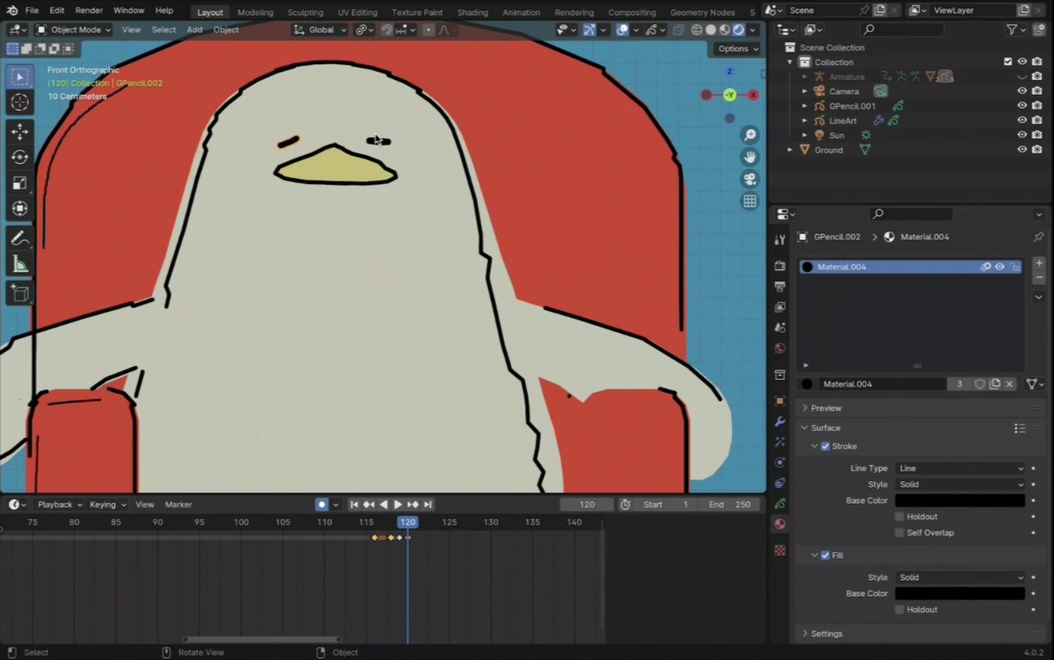
left_click(358, 377)
left_click(419, 438)
key("Tab")
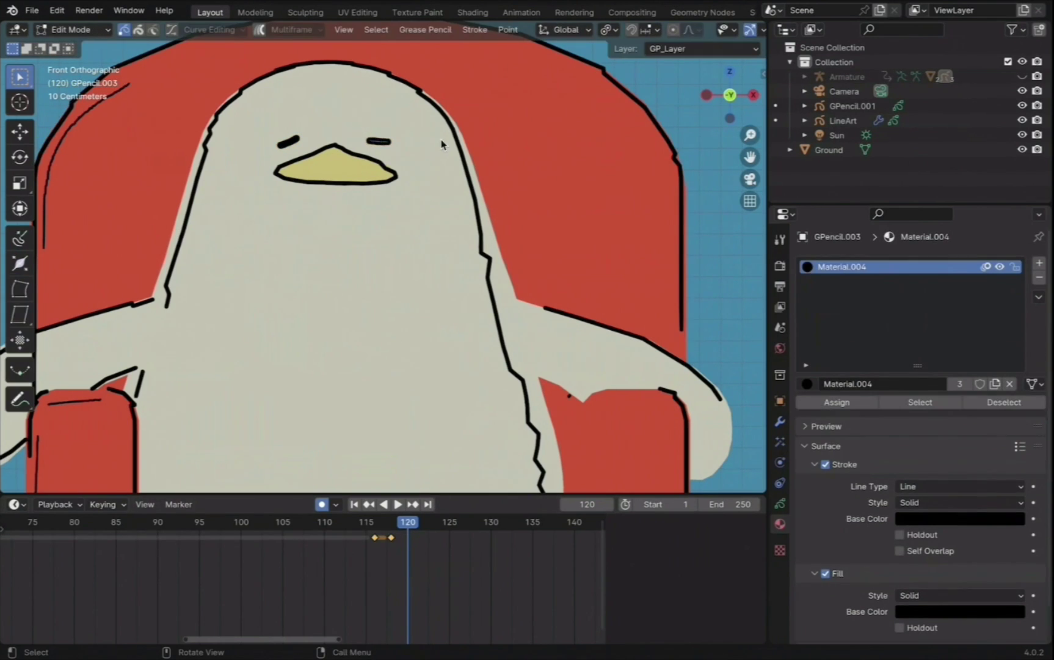
Step: Tilt the right closed-eye stroke 18.9°, resize it and shift it into place
key("r")
left_click(448, 158)
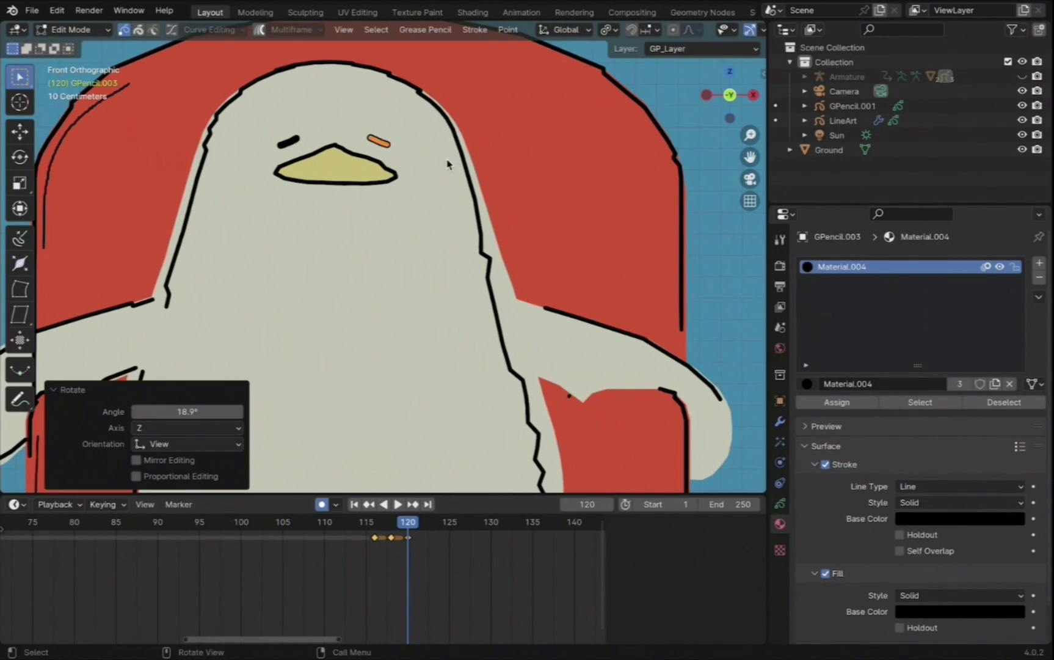
key("s")
left_click(447, 163)
key("g")
left_click(458, 172)
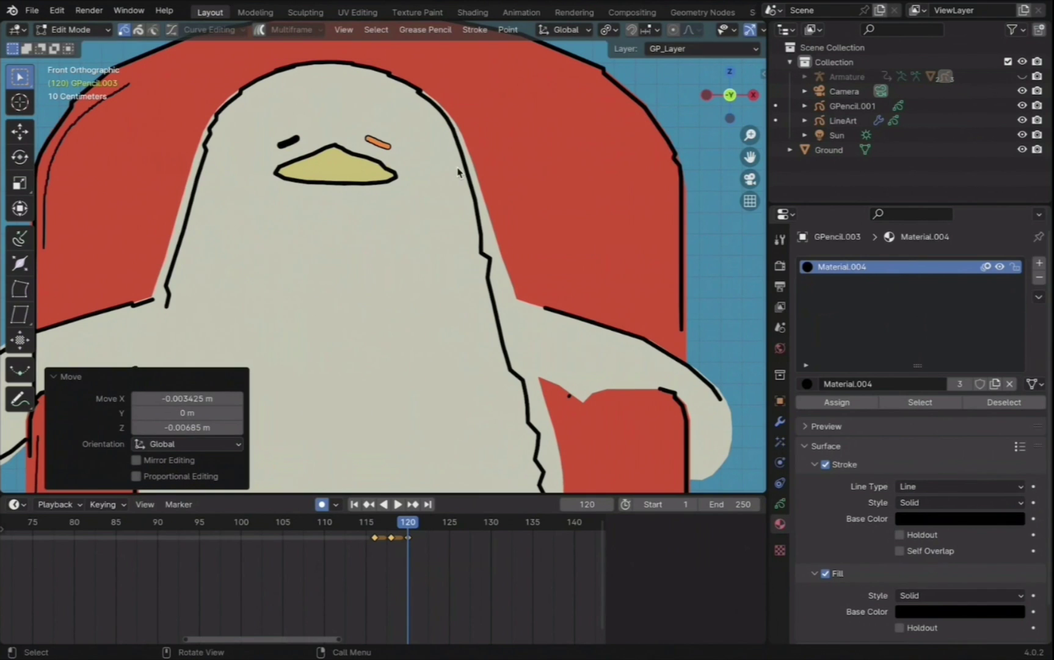
Step: Interpolate the right eye's in-between frames at frame 119 and play the blinking animation
key("Left")
key("ctrl+shift+e")
key("Tab")
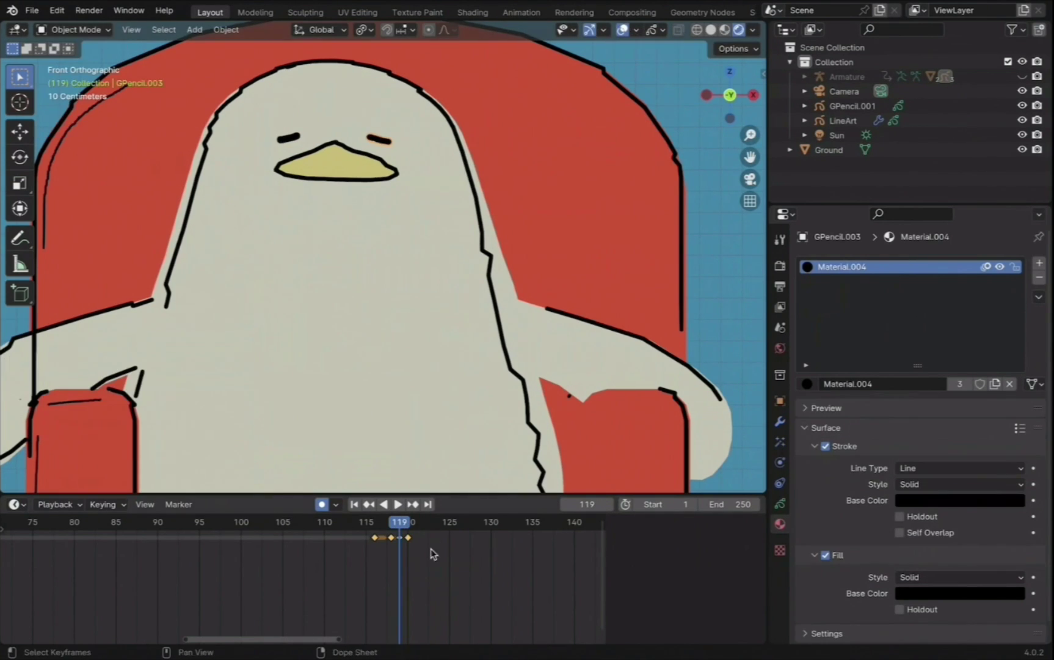
key("g")
key("Escape")
key("space")
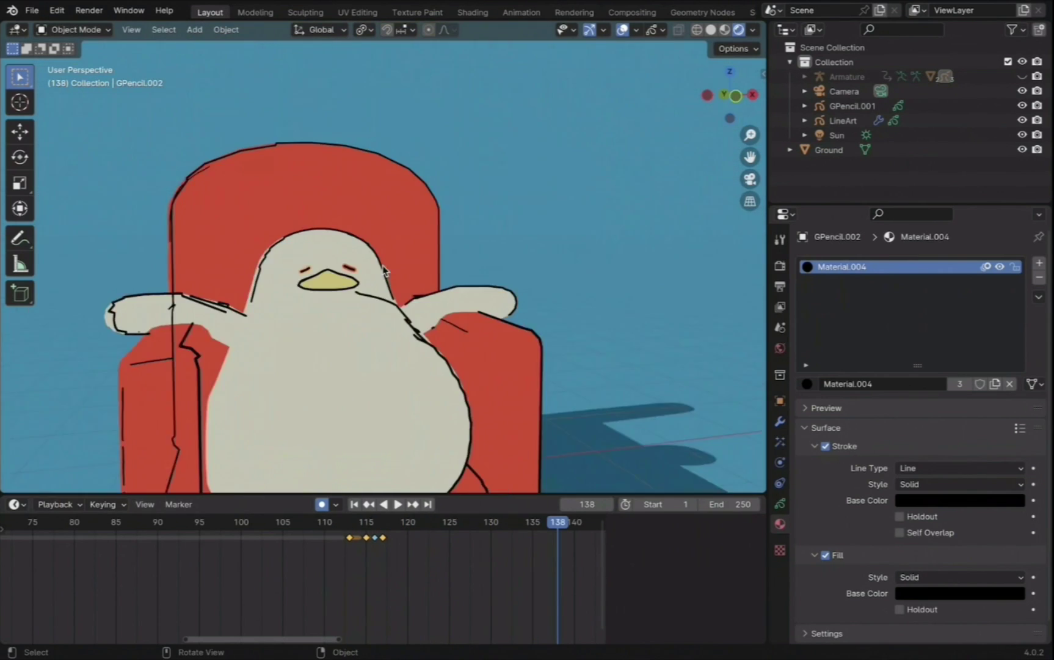